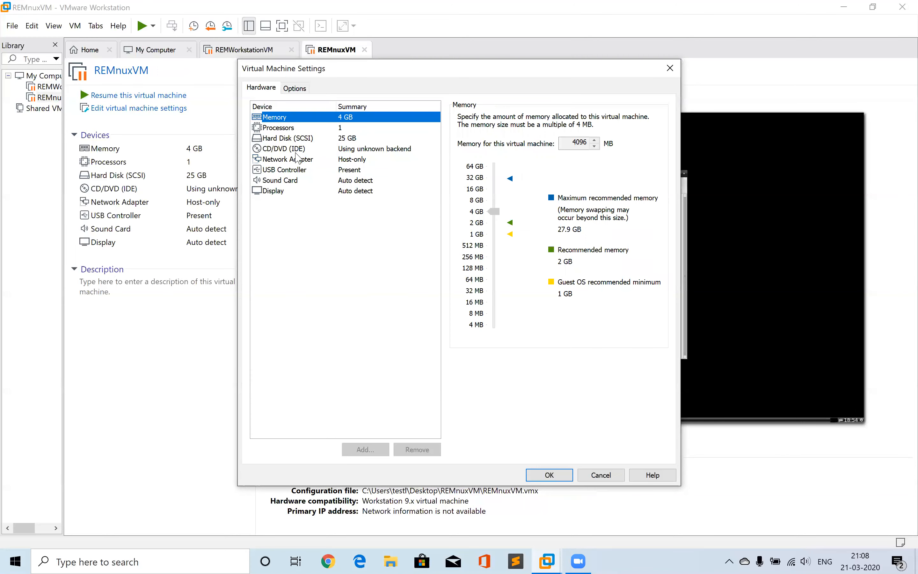
Check the REMnuxVM network adapter is set to Host-only, close the settings, and resume the virtual machine
click(296, 159)
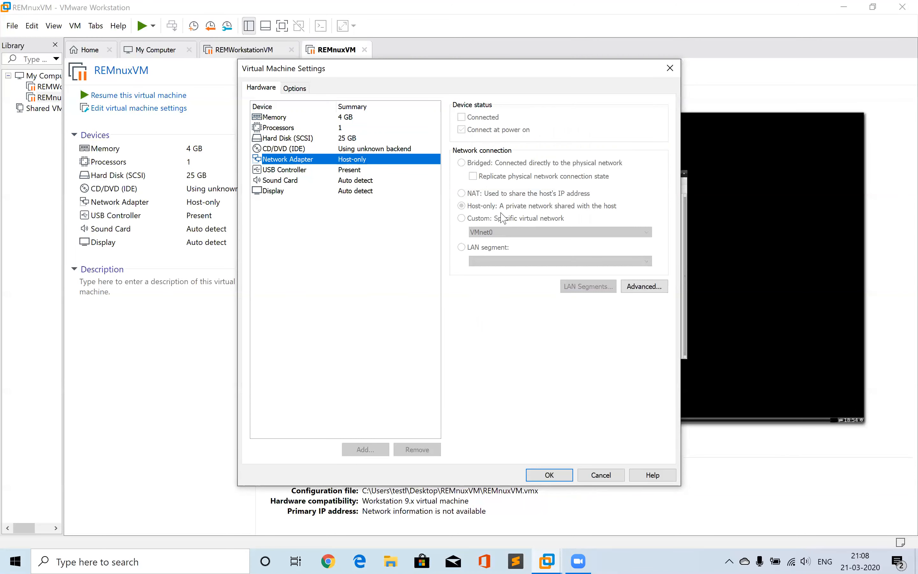
click(549, 475)
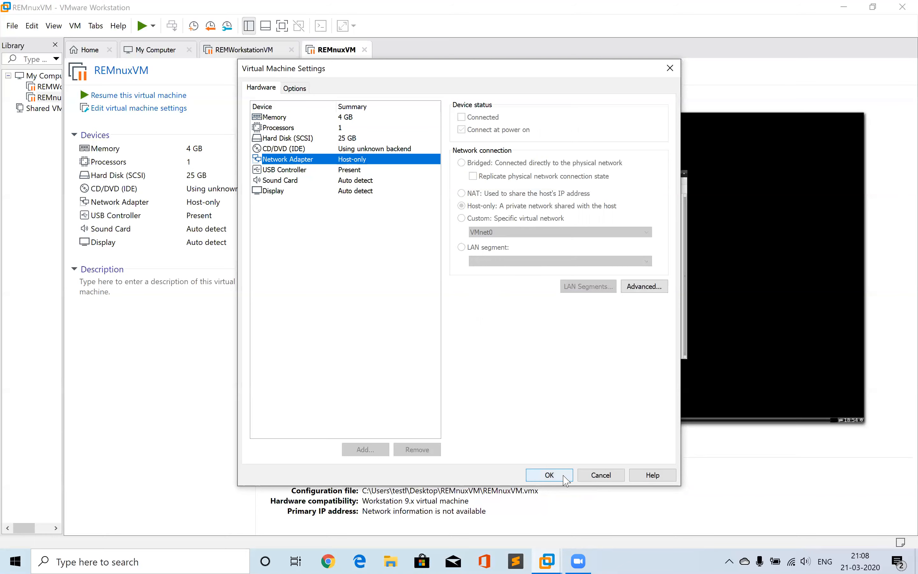
click(156, 96)
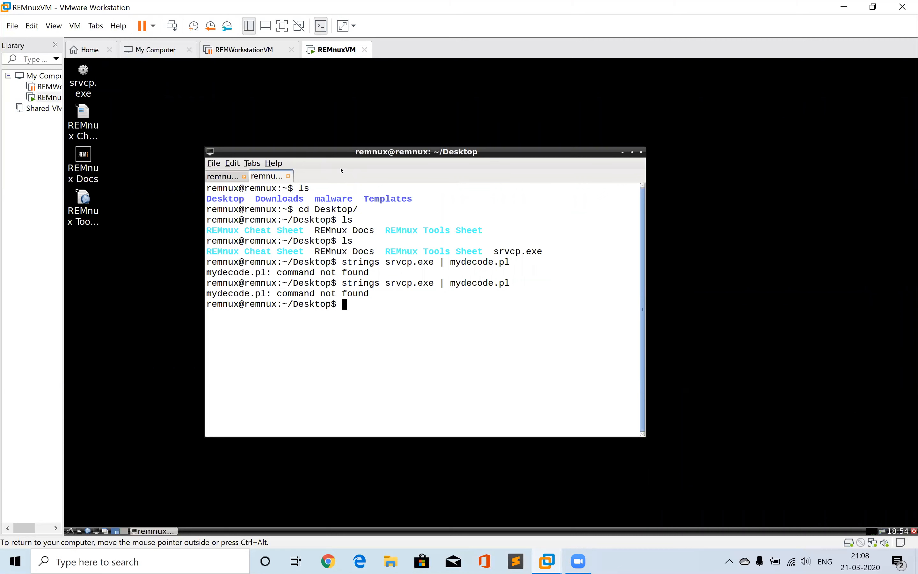
Open a new terminal tab in REMnux and run ifconfig to view its network configuration
key(ctrl+shift+t)
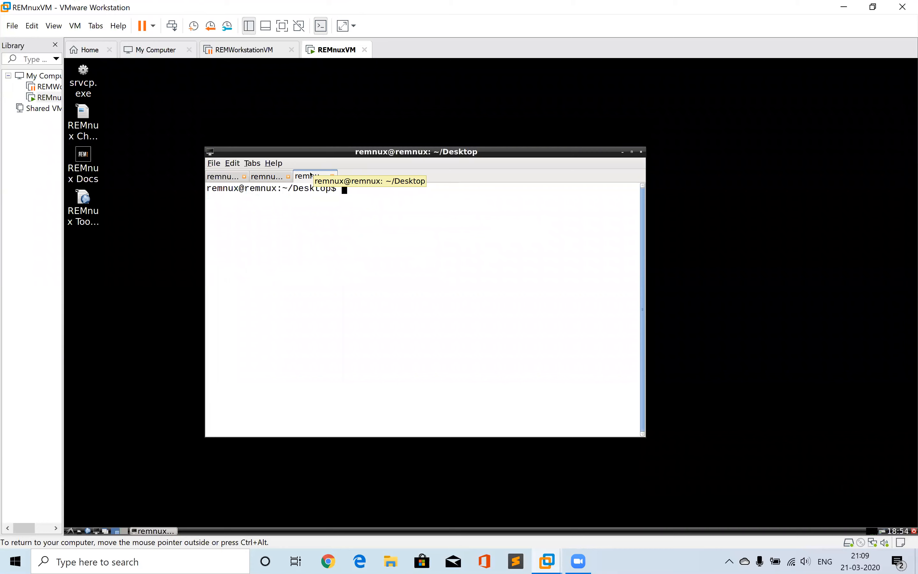
text(ifconfig)
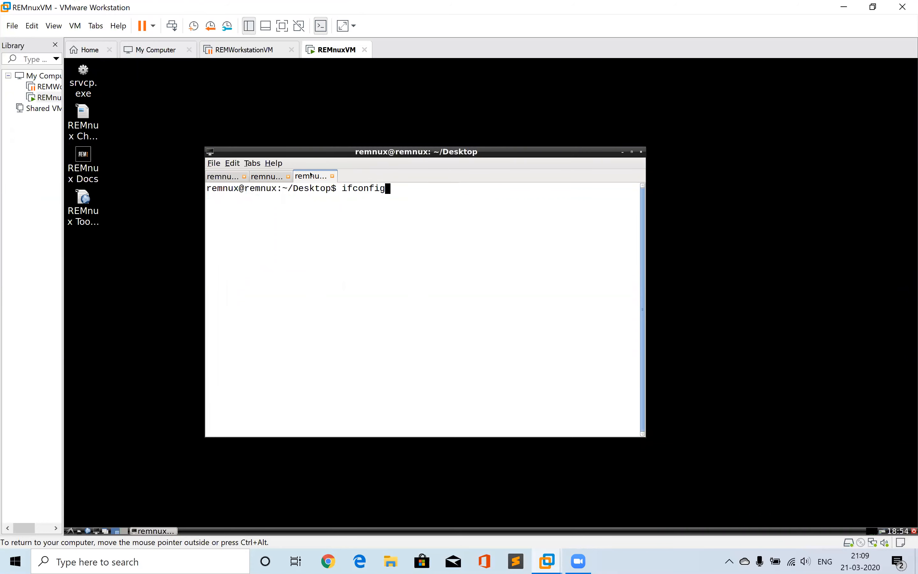
key(Return)
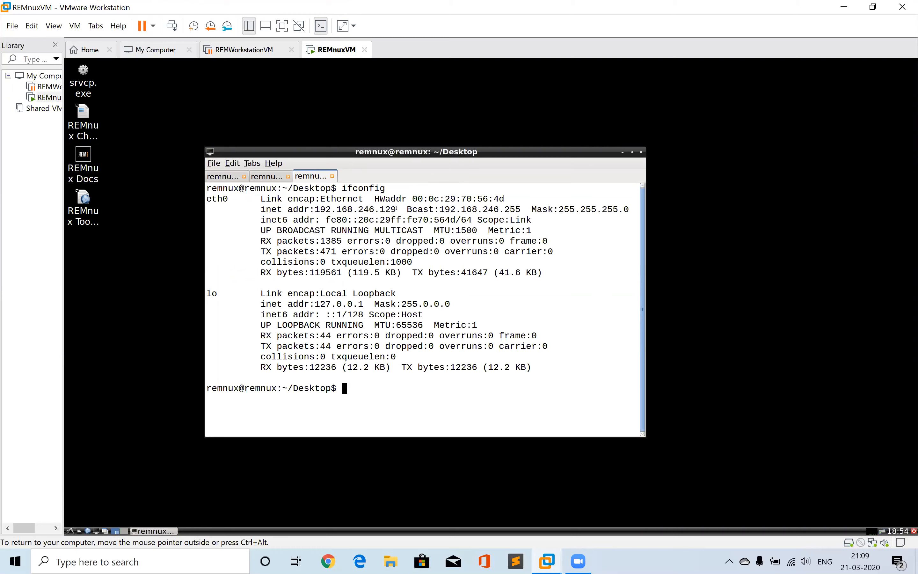
Highlight the eth0 inet address 192.168.246.129 in the ifconfig output
drag(396, 208, 316, 210)
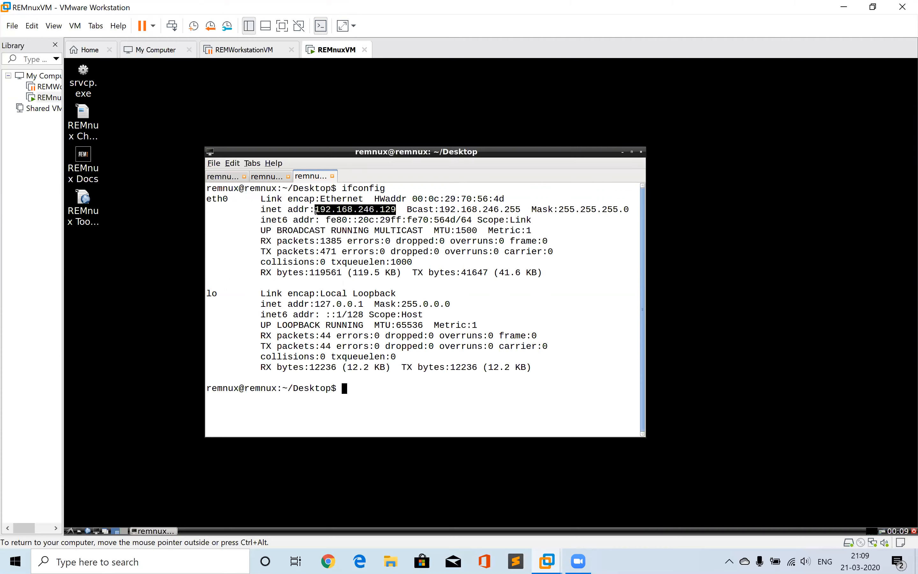
drag(313, 197, 249, 58)
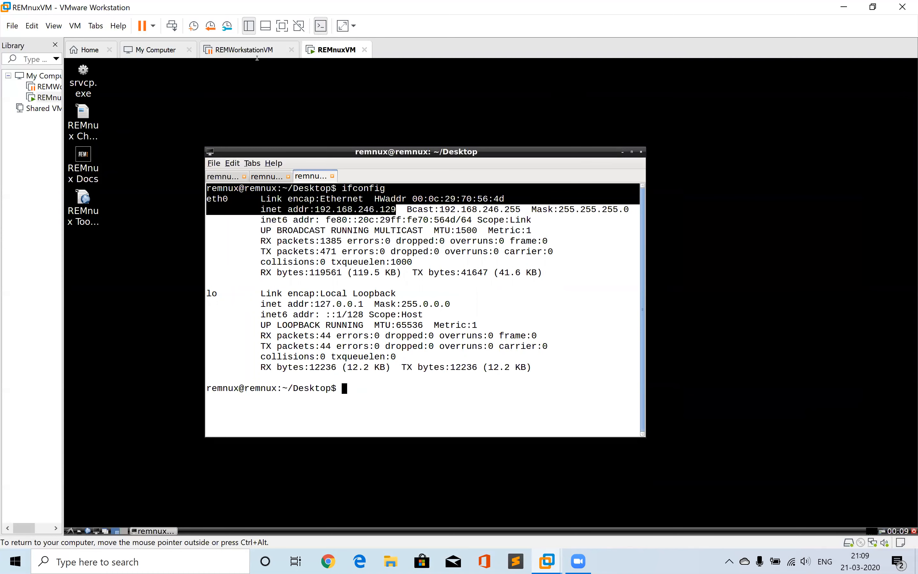
shift+click(289, 283)
click(289, 284)
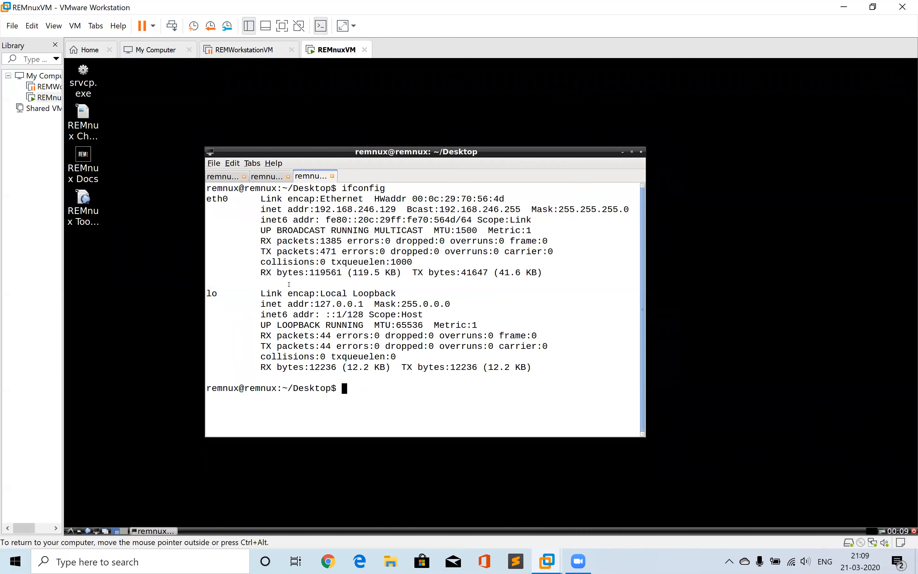
Switch to the REMWorkstationVM and open its network settings from the system tray network icon
click(233, 50)
click(142, 95)
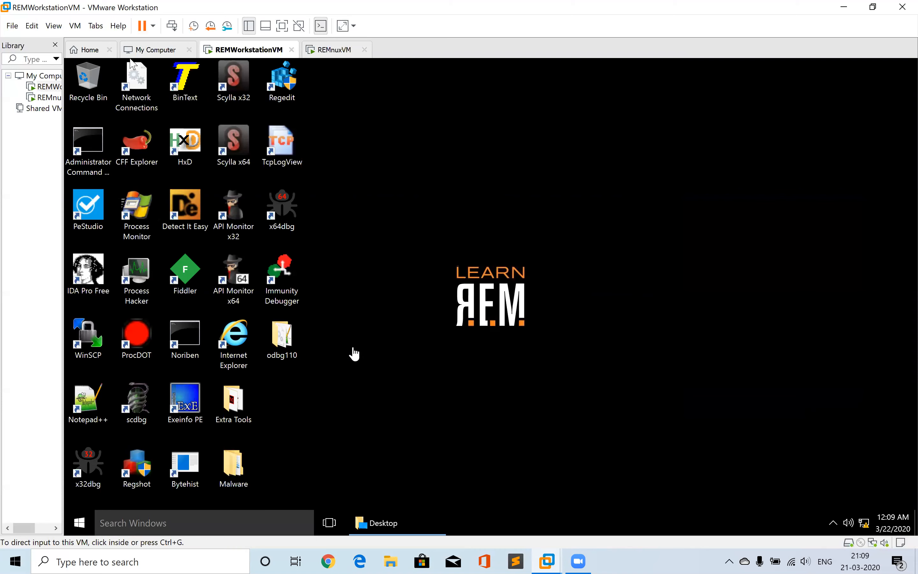
click(864, 526)
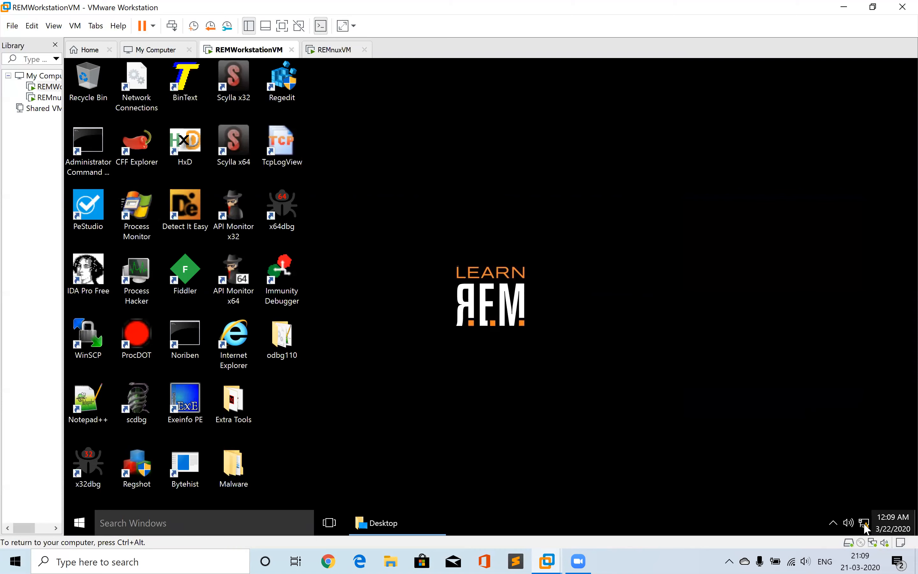
click(864, 525)
click(864, 525)
click(864, 524)
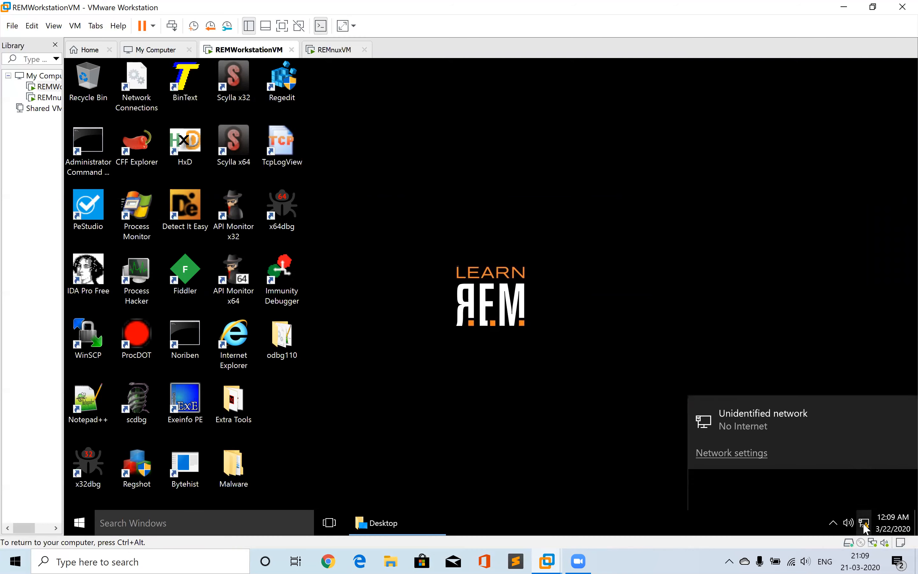
click(728, 492)
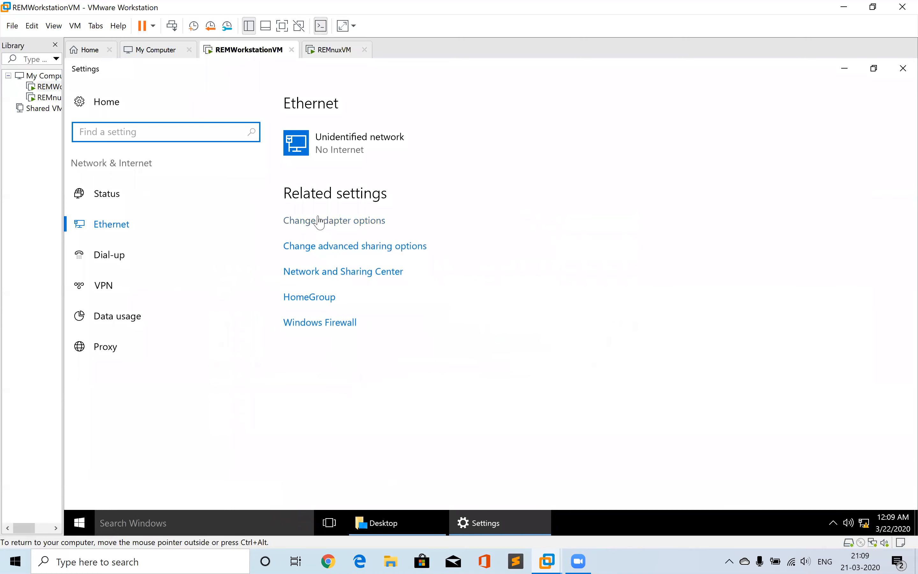
Open Change adapter options and view the Ethernet0 adapter's Internet Protocol Version 4 (TCP/IPv4) properties
click(316, 220)
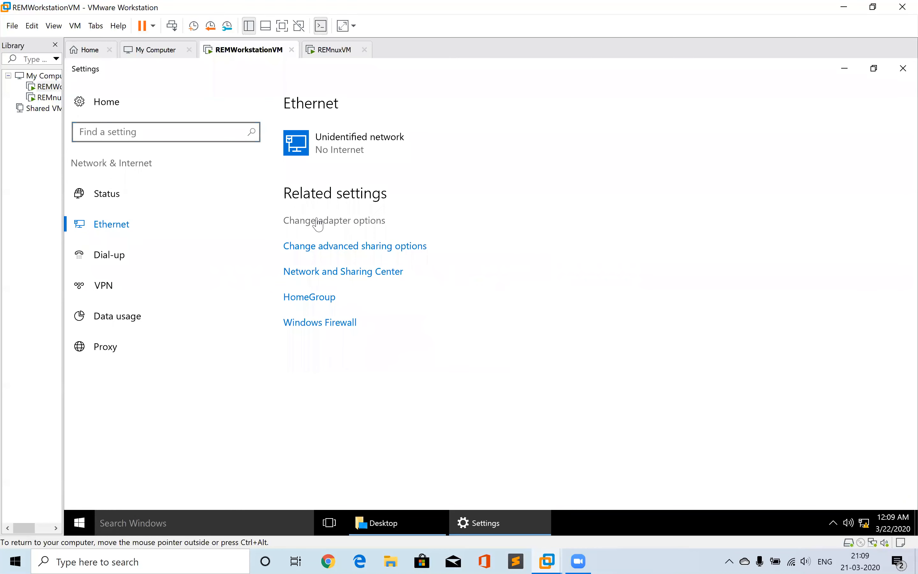
double_click(208, 173)
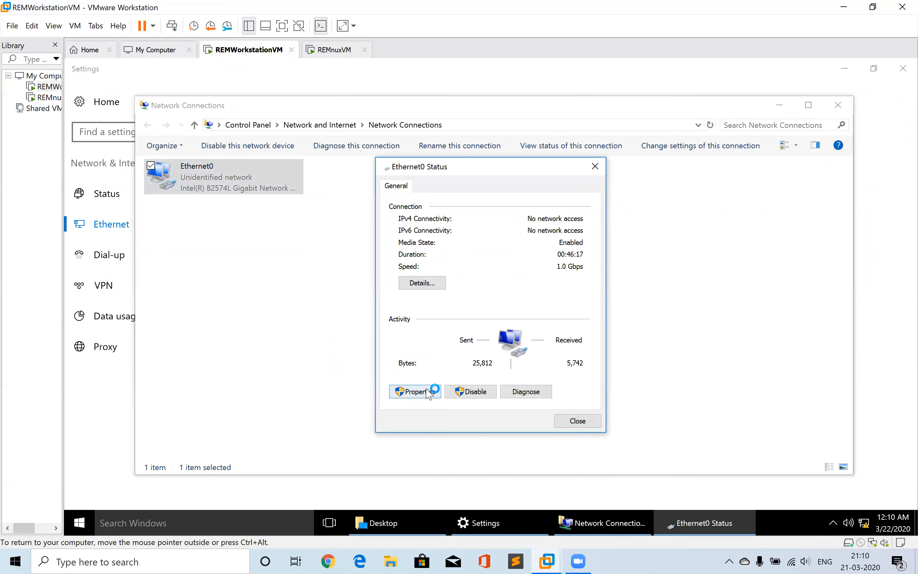
key(Return)
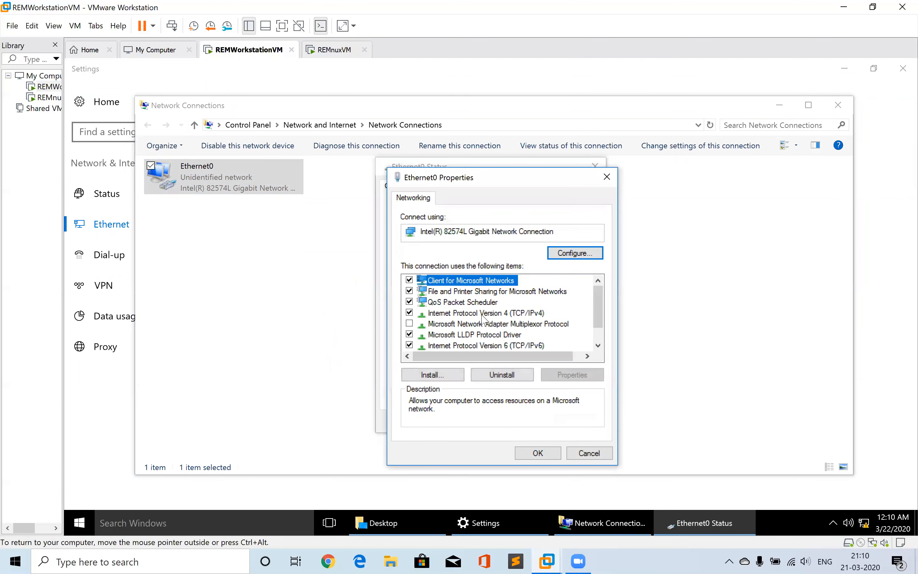
double_click(463, 313)
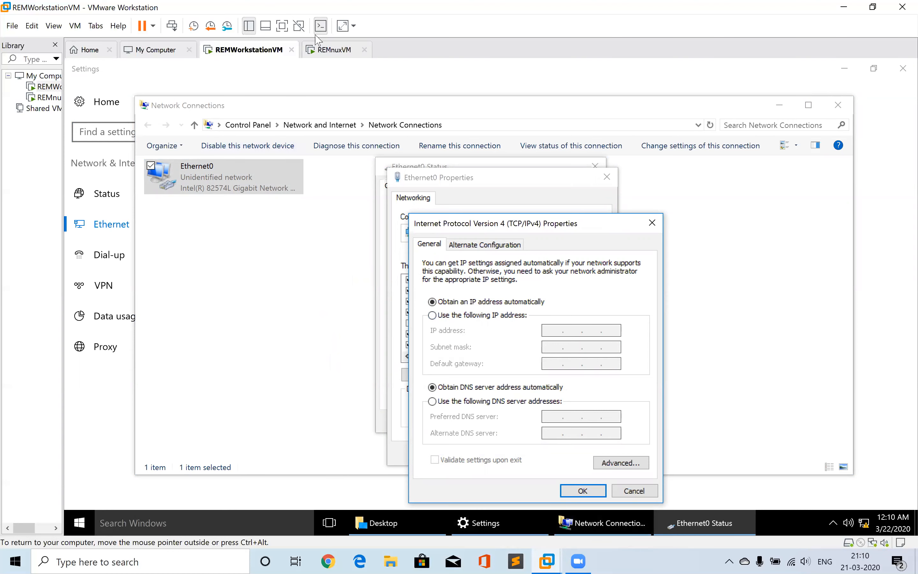
Open a Command Prompt in the Windows workstation VM through the Start menu search for cmd
click(331, 53)
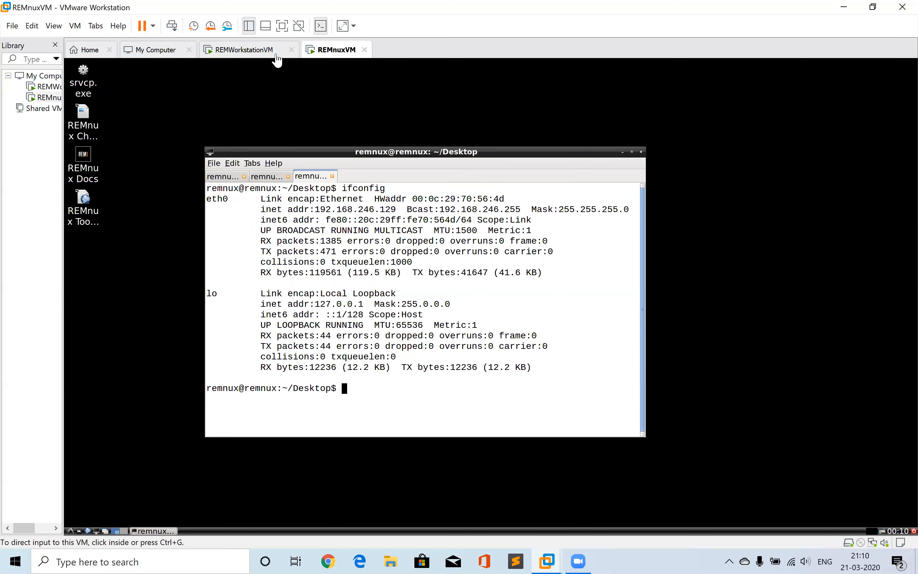
click(273, 54)
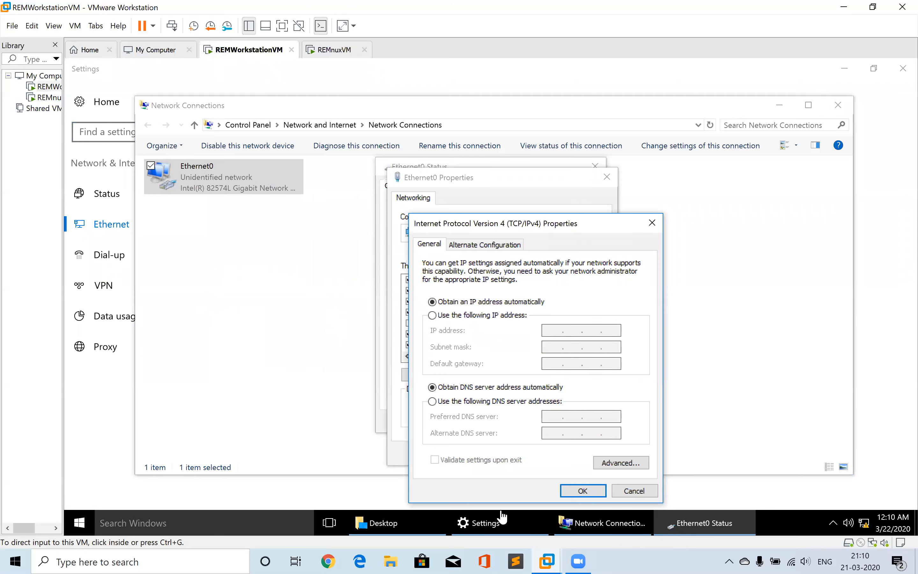
click(86, 523)
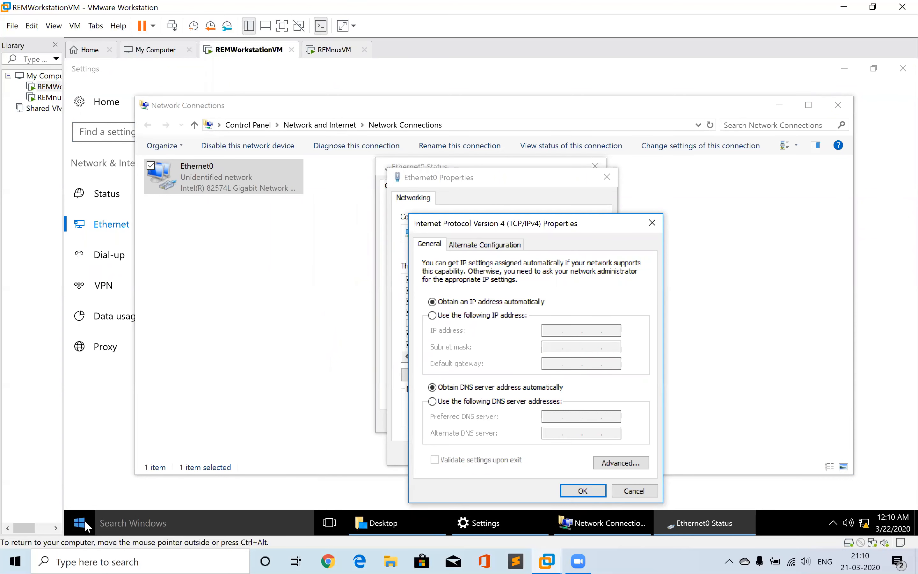
click(86, 526)
text(cmd)
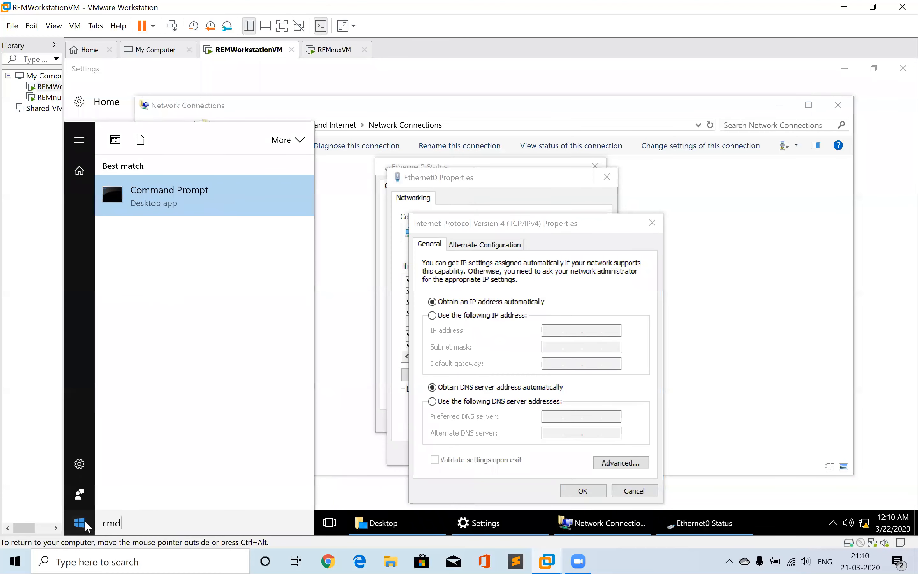
key(Return)
Ping the REMnux VM at 192.168.246.129 from the workstation's Command Prompt
text(pi)
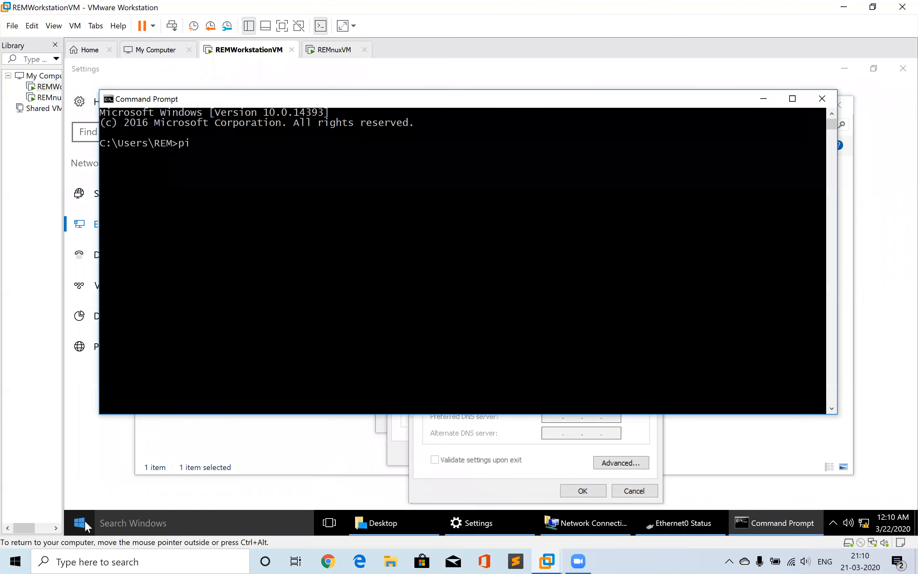
text(ng 192.168.246.129)
key(Return)
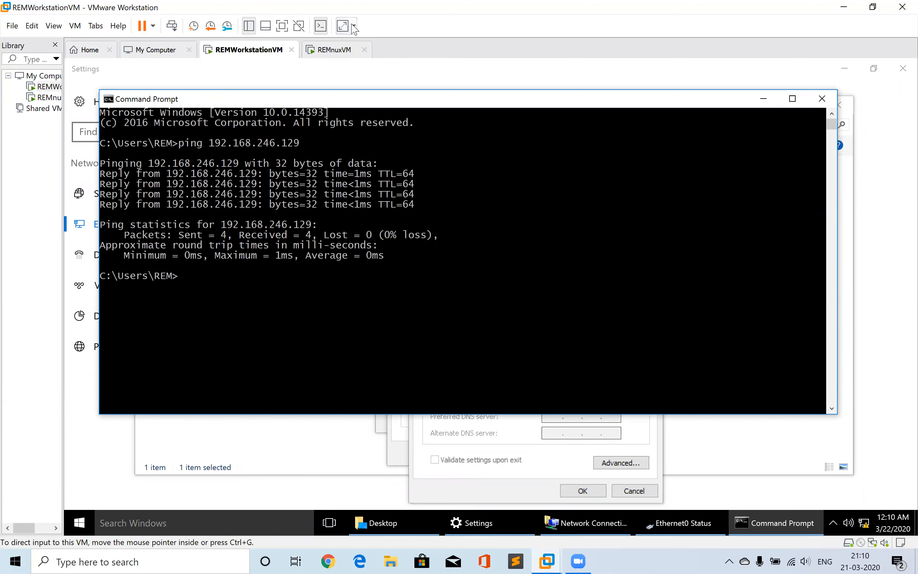
Run ipconfig in the workstation's Command Prompt to view its IPv4 address
click(335, 51)
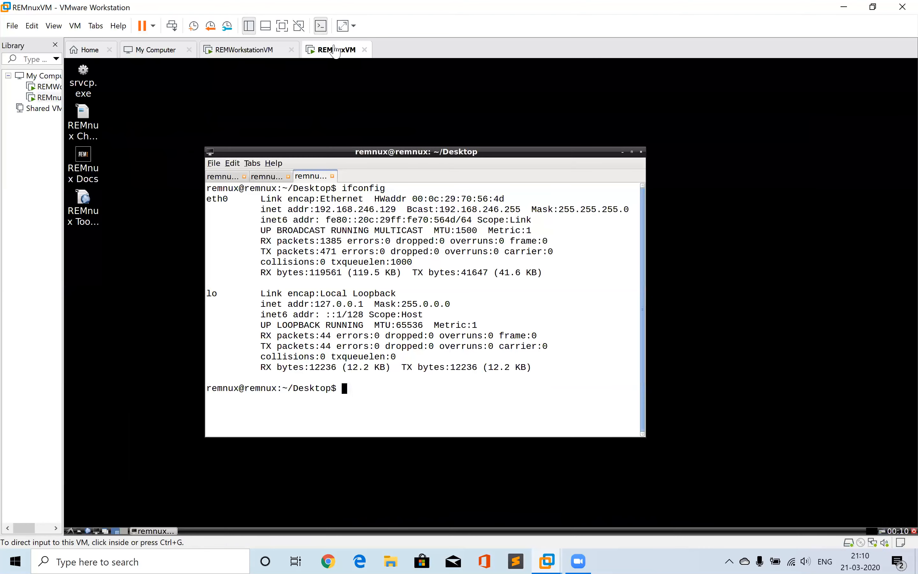
click(234, 51)
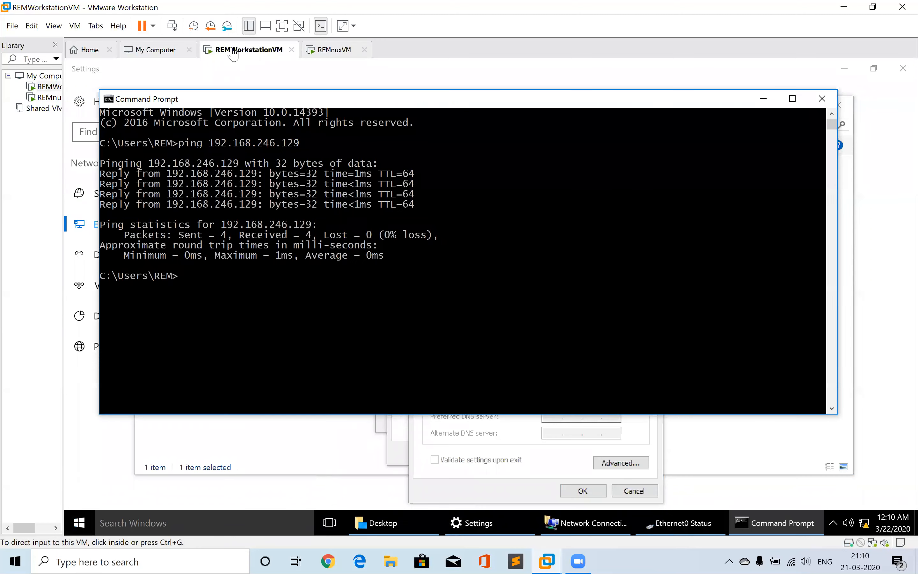
click(274, 305)
text(ipconfig)
key(Return)
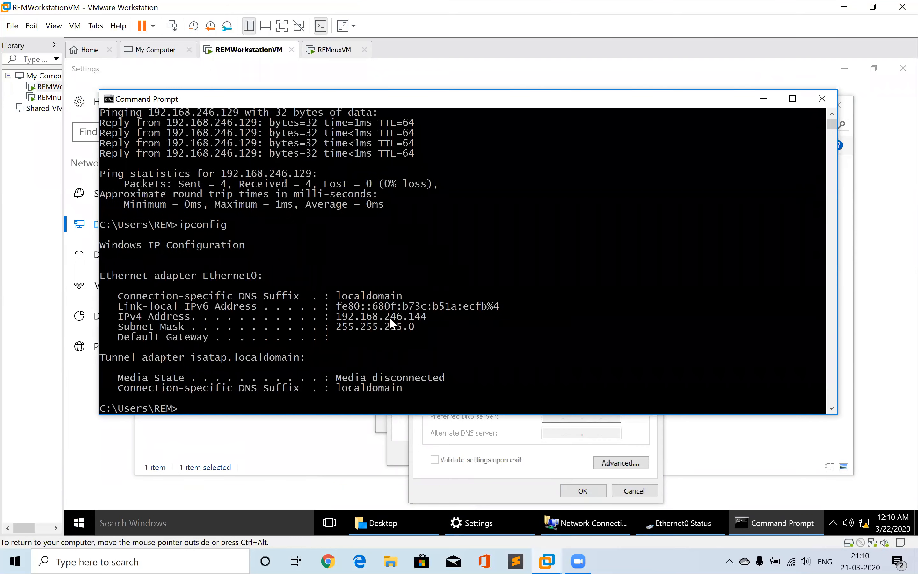
Switch to REMnuxVM, ping the workstation at 192.168.246.144 from the terminal, and stop the ping
click(323, 51)
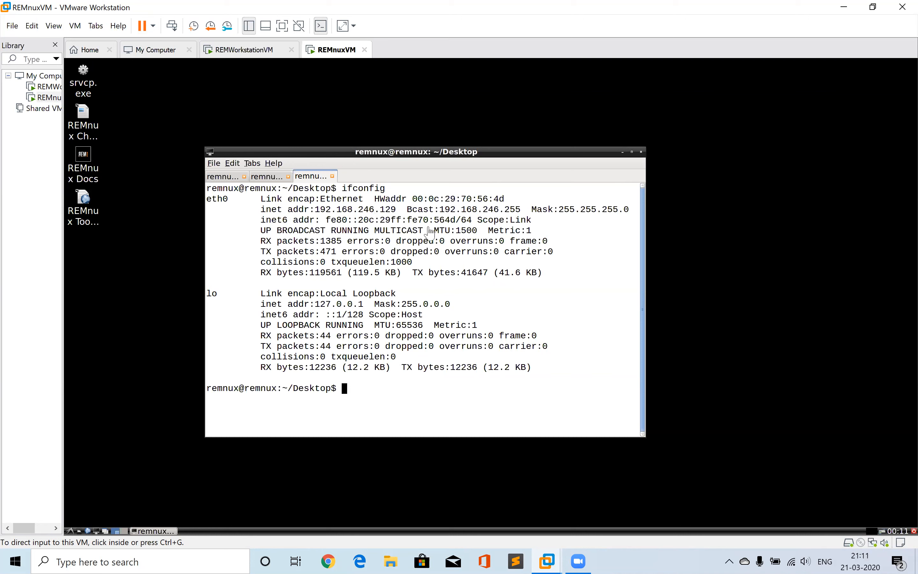
click(460, 261)
text(pin)
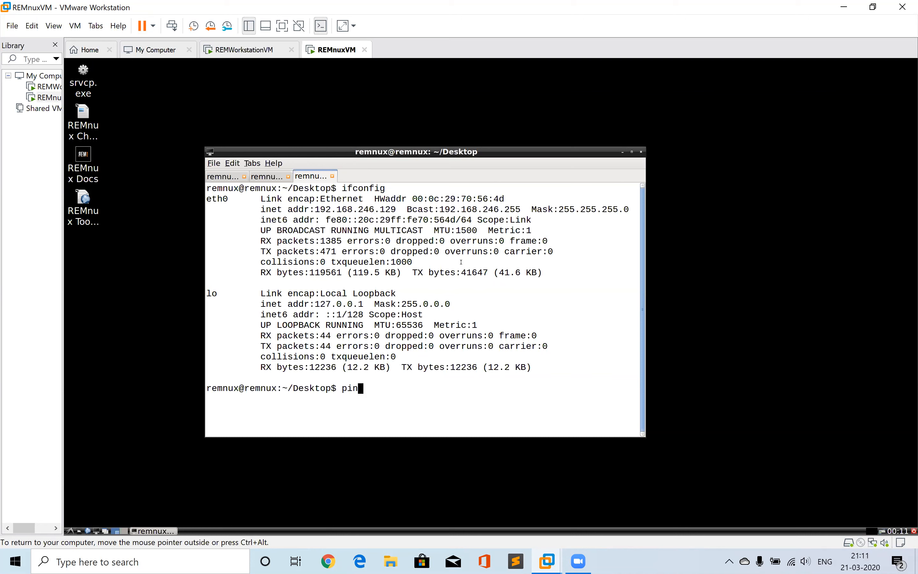
text(g 192.168.246.144)
key(Return)
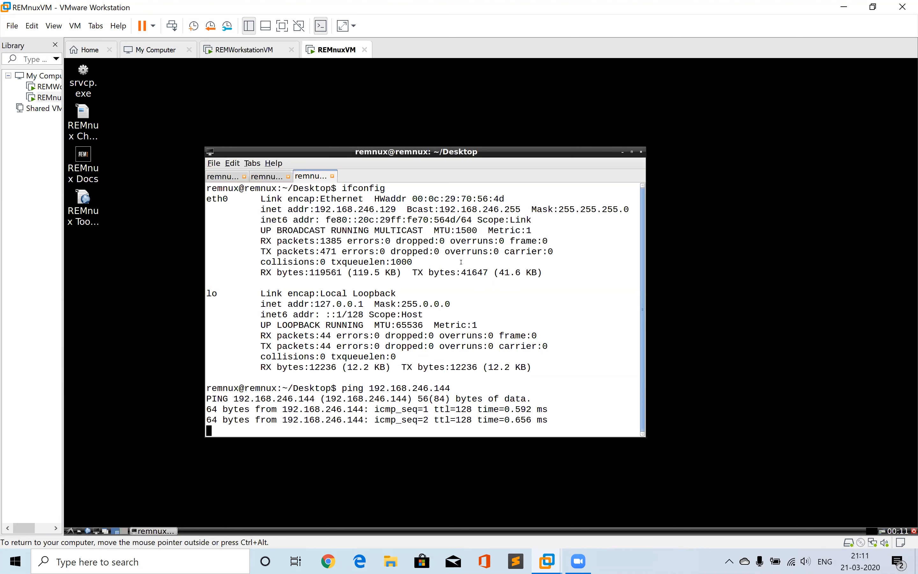
key(ctrl+c)
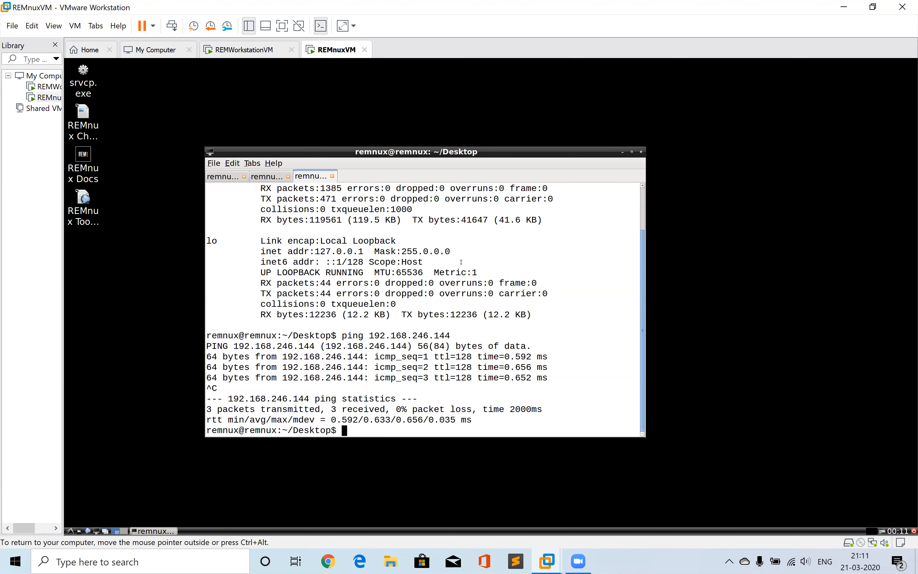
Recall and rerun ifconfig in the REMnux terminal
key(Up)
key(Up)
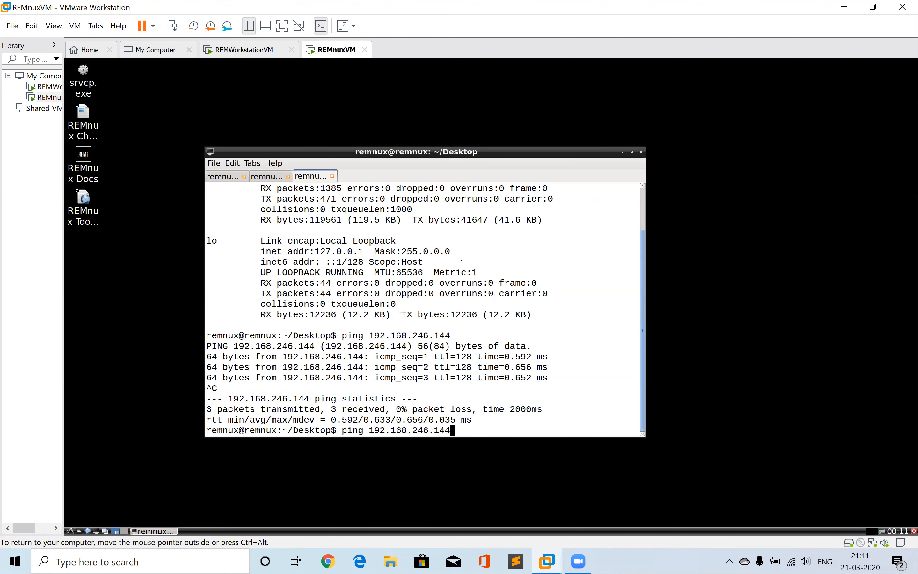
key(Return)
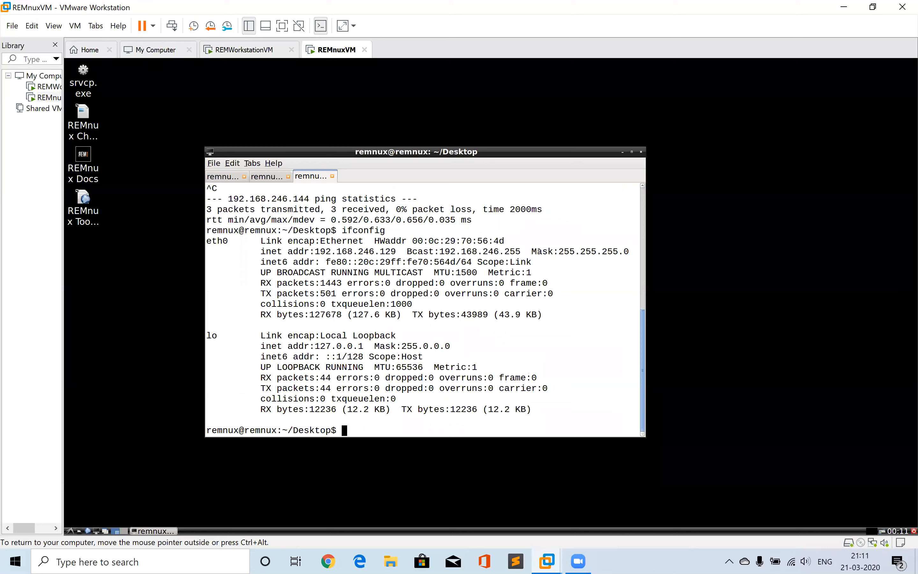
Highlight the eth0 subnet mask in the REMnux output and switch back to the workstation VM's Command Prompt
drag(537, 252, 626, 252)
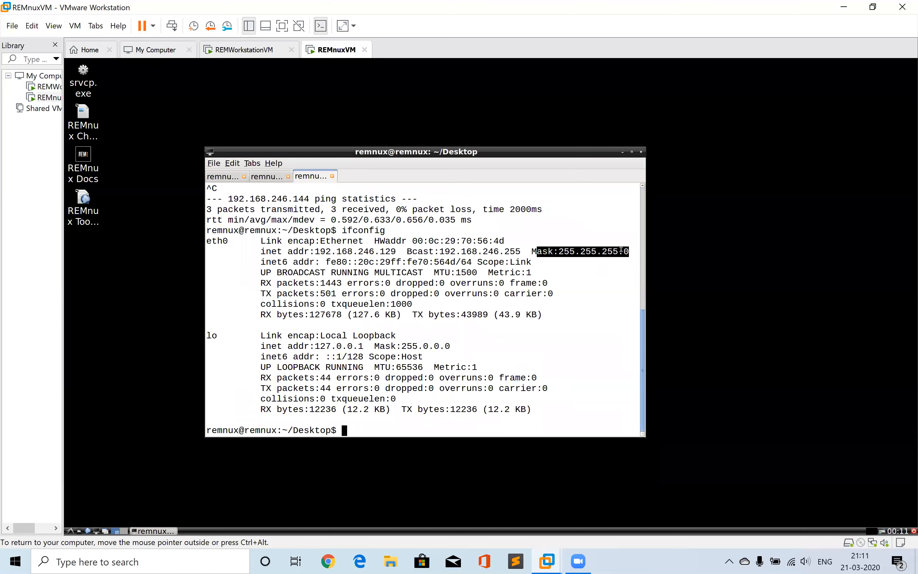
scroll(621, 250, up, 5)
drag(621, 251, 358, 427)
click(357, 426)
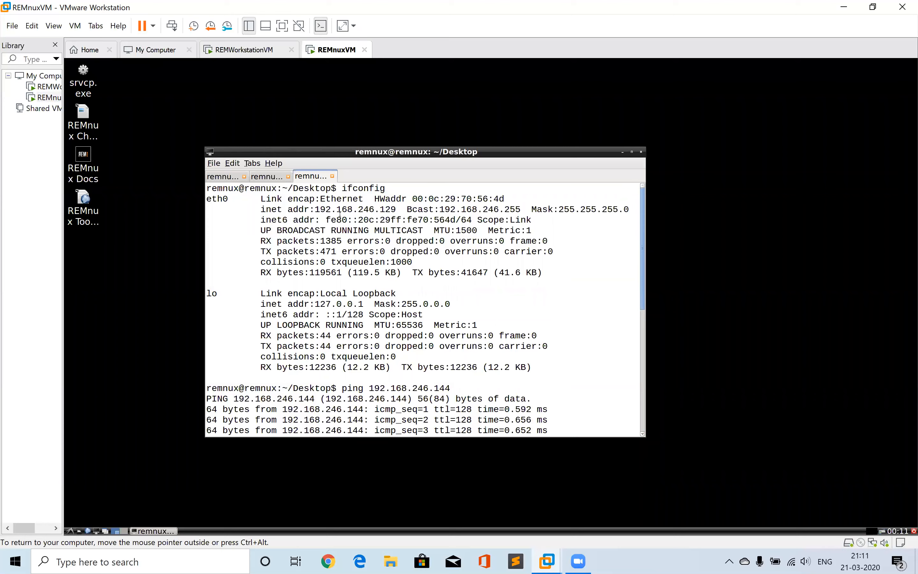
click(266, 54)
click(465, 478)
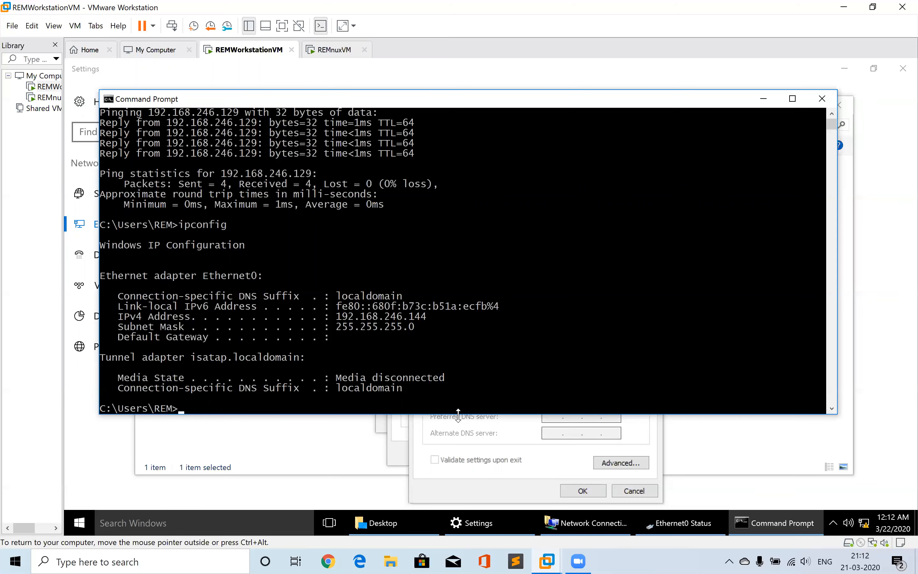
Switch the workstation's IPv4 settings to a static IP address of 192.168.246.144
click(460, 427)
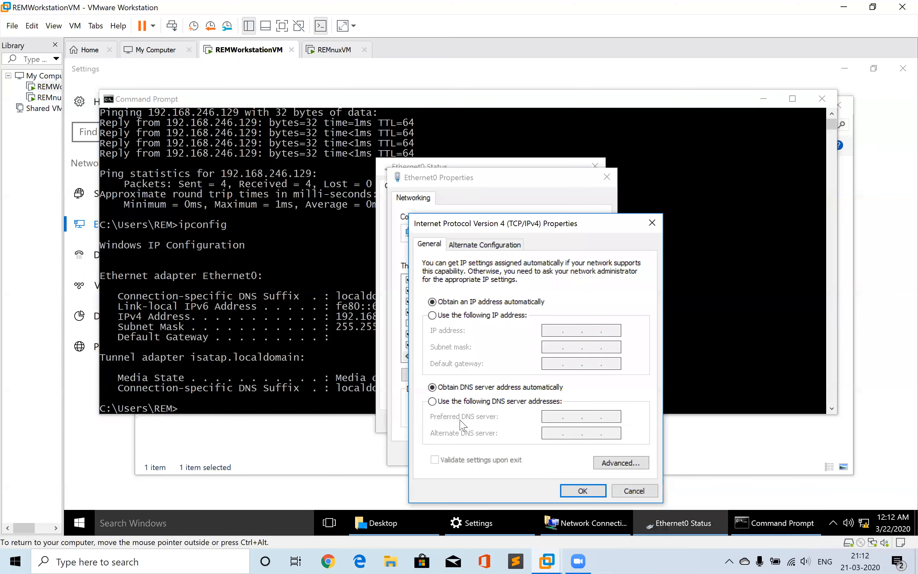
click(432, 315)
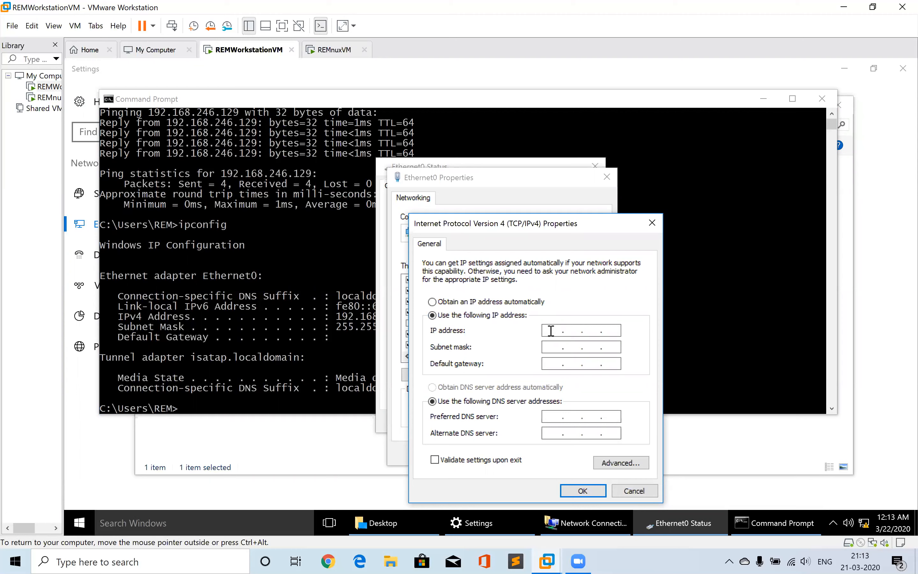
click(551, 330)
click(553, 331)
text(1)
text(92 . 168 . 246 .)
click(300, 287)
click(501, 453)
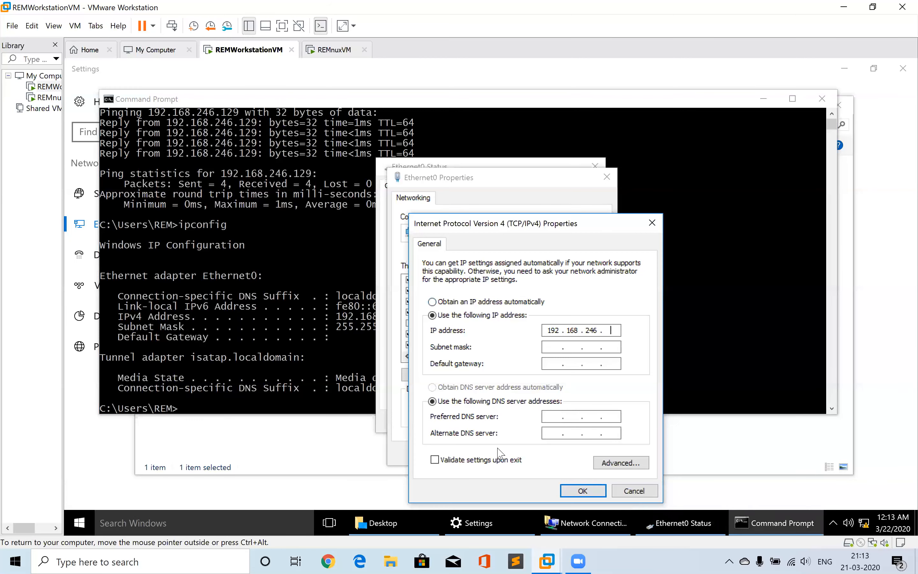
text(144)
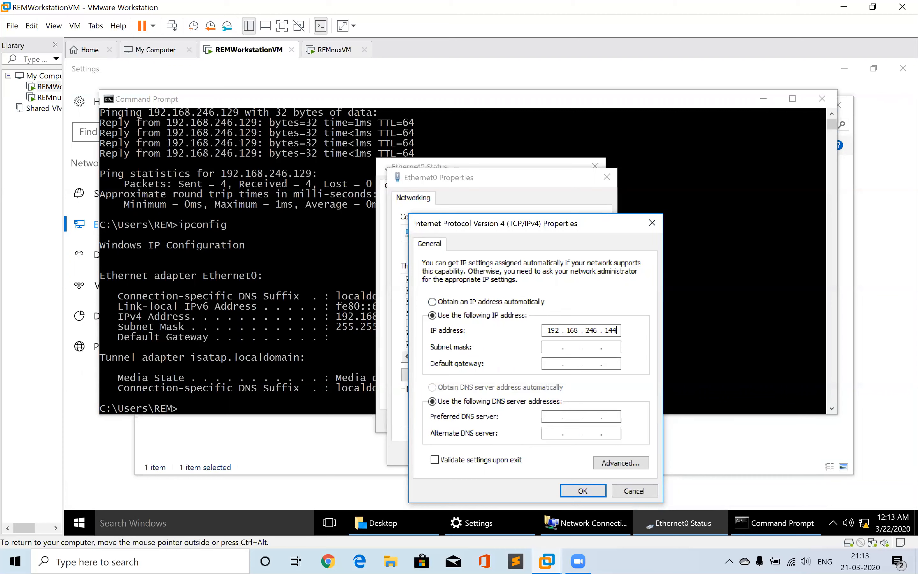
Accept the 255.255.255.0 subnet mask and set the default gateway to 192.168.246.129
key(Tab)
key(Tab)
text(192 . 168 . 246 . 129)
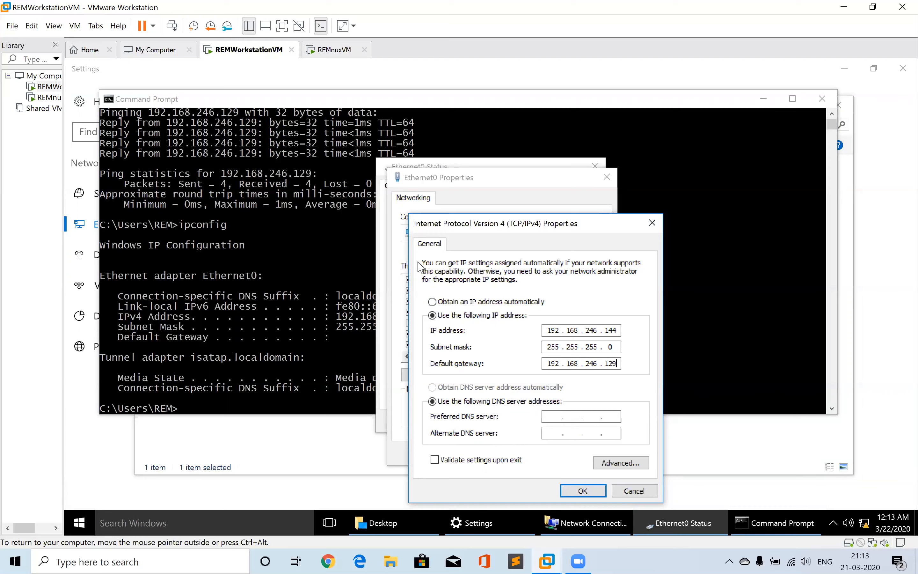
Check the REMnux address in the Command Prompt and set the preferred DNS server to 192.168.246.129
click(316, 176)
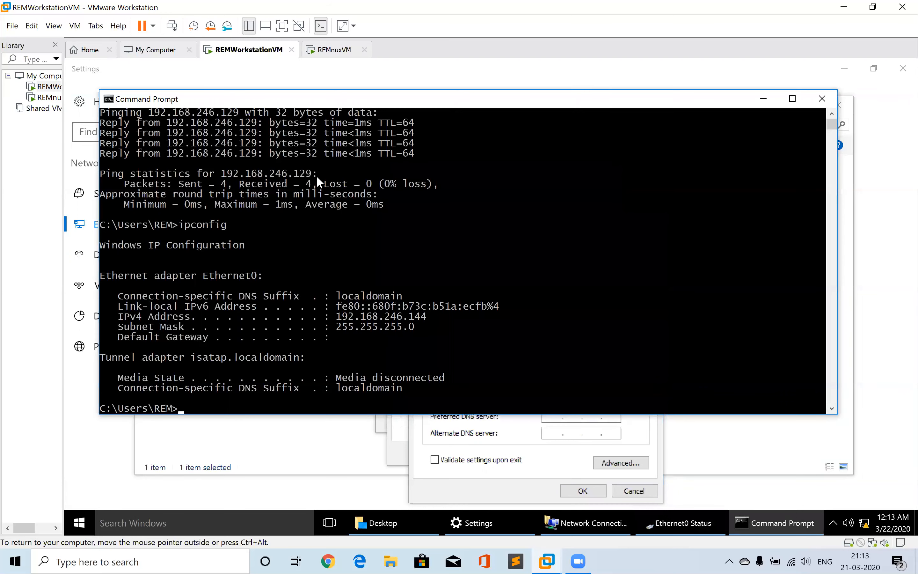
click(499, 492)
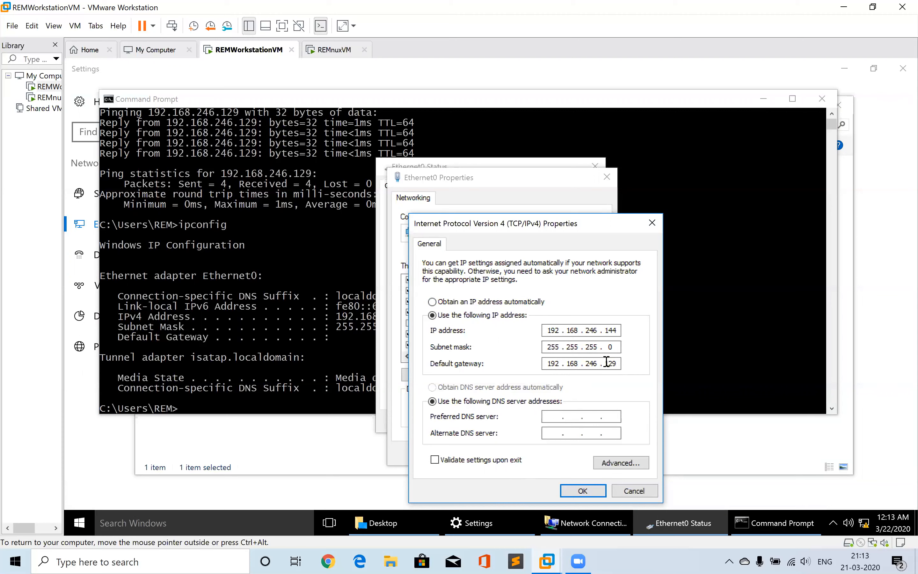
click(552, 417)
text(192 . 168 . 246 . 129)
Apply the IPv4 settings and close the Ethernet0 properties and status dialogs
click(581, 490)
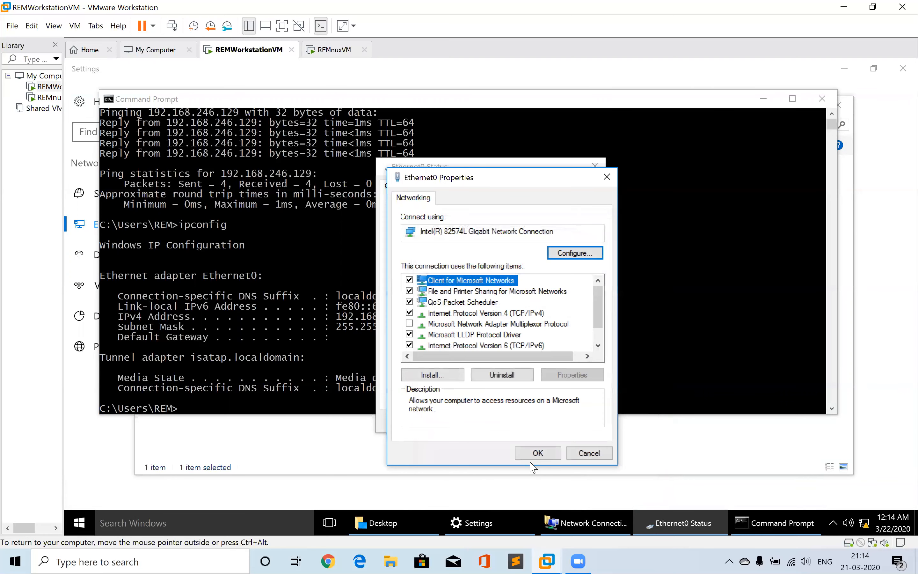
click(537, 452)
click(573, 420)
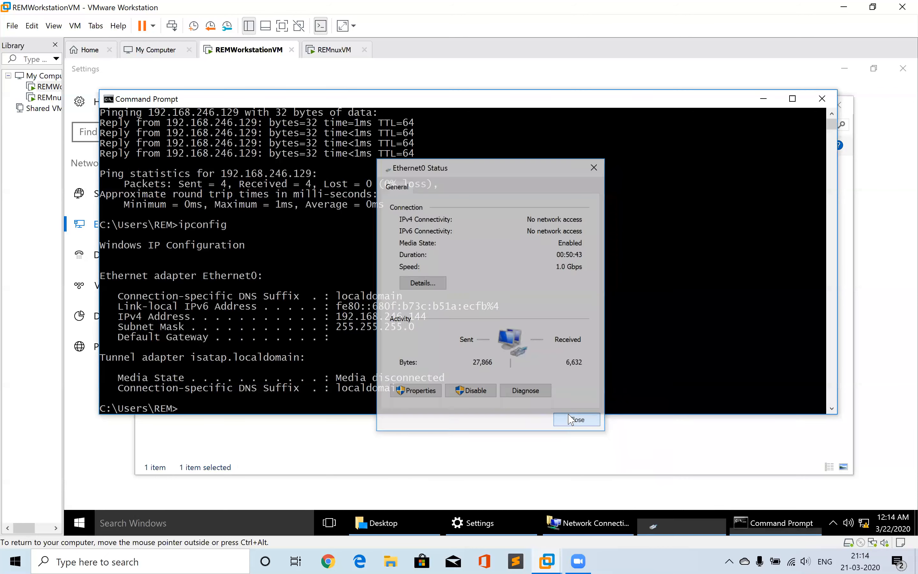
Allow the PC to be discoverable on the network and close the Network Connections and Settings windows
click(809, 101)
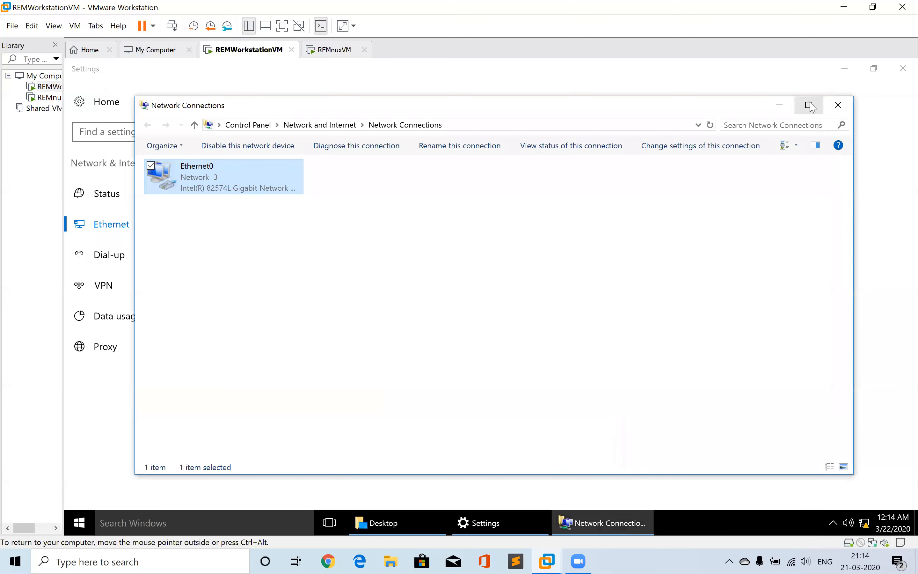
click(788, 294)
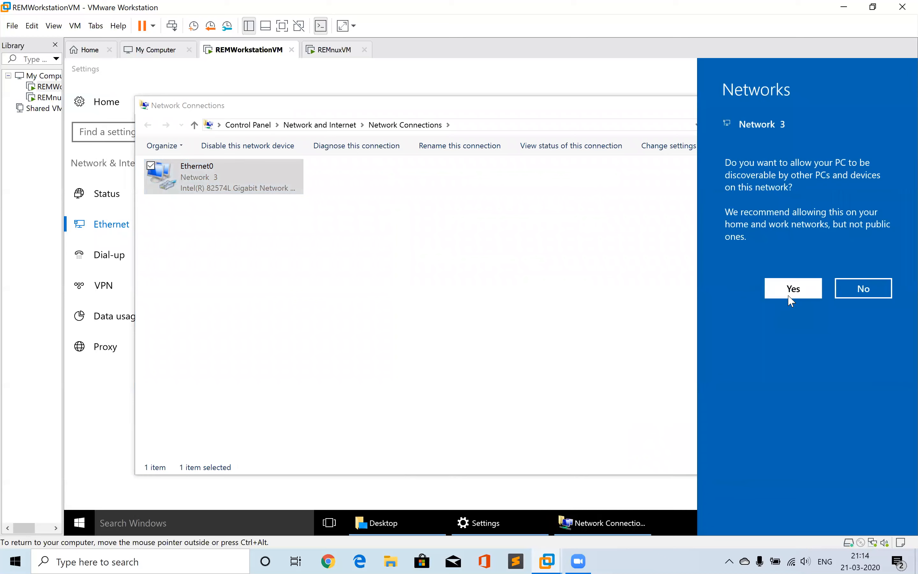
click(836, 107)
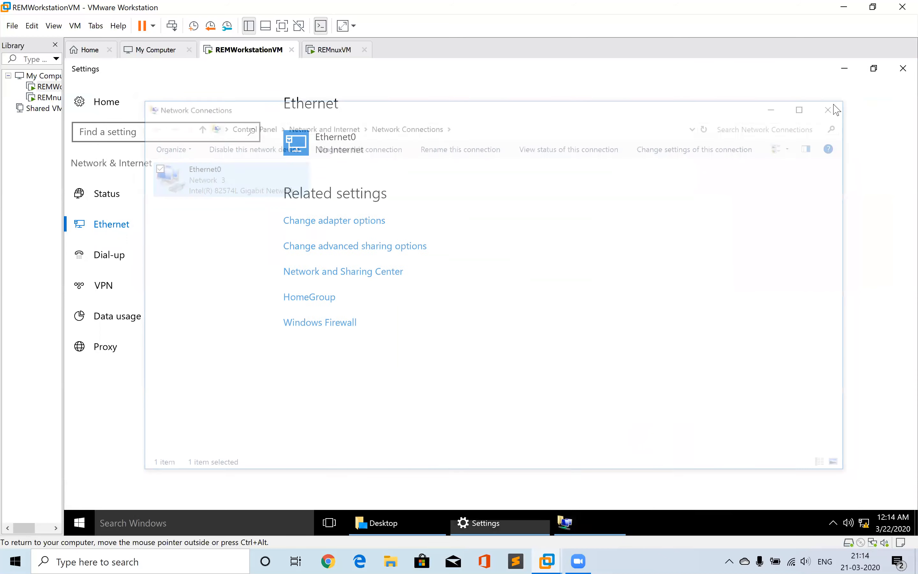
click(897, 74)
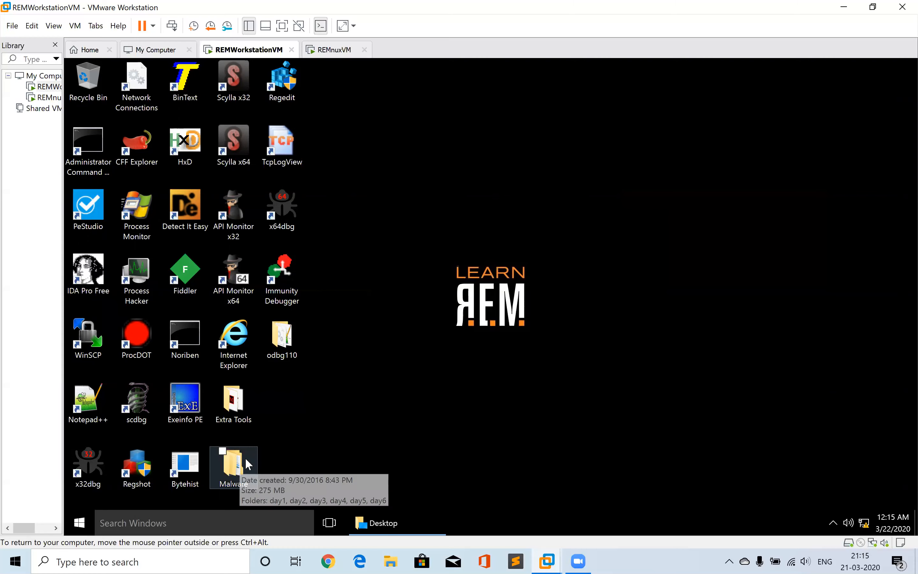
Browse the network to vmware-host's shared Desktop, open Day1, and copy the srvcp folder
double_click(240, 482)
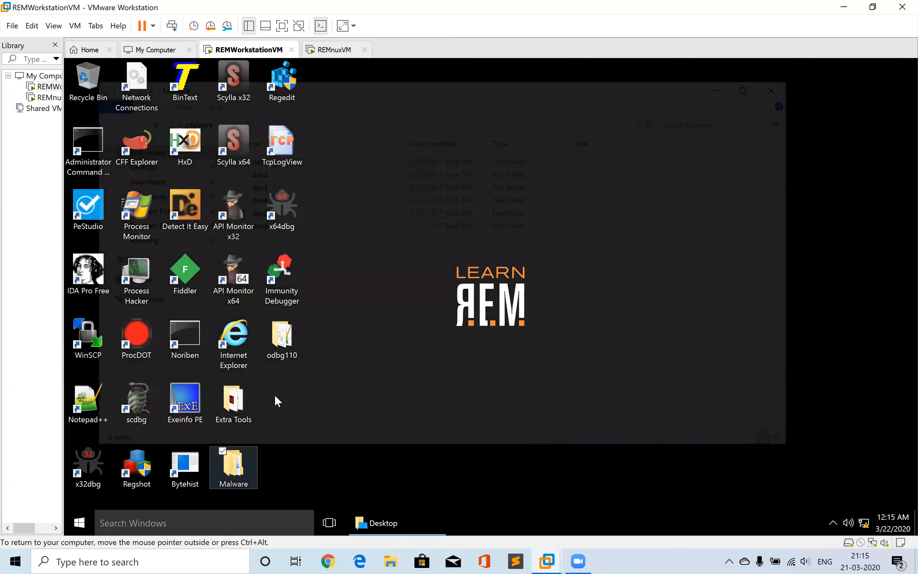
click(145, 386)
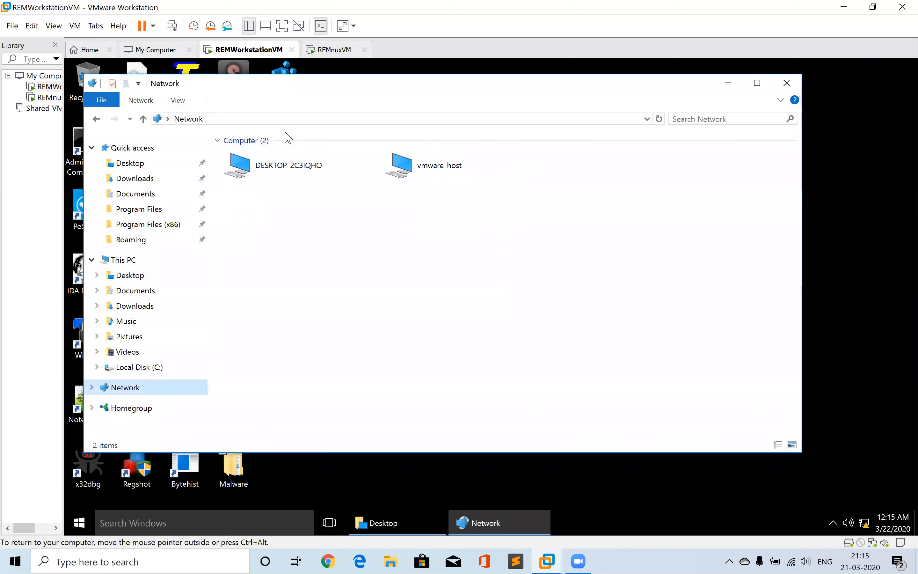
double_click(420, 173)
click(283, 167)
double_click(283, 167)
double_click(252, 162)
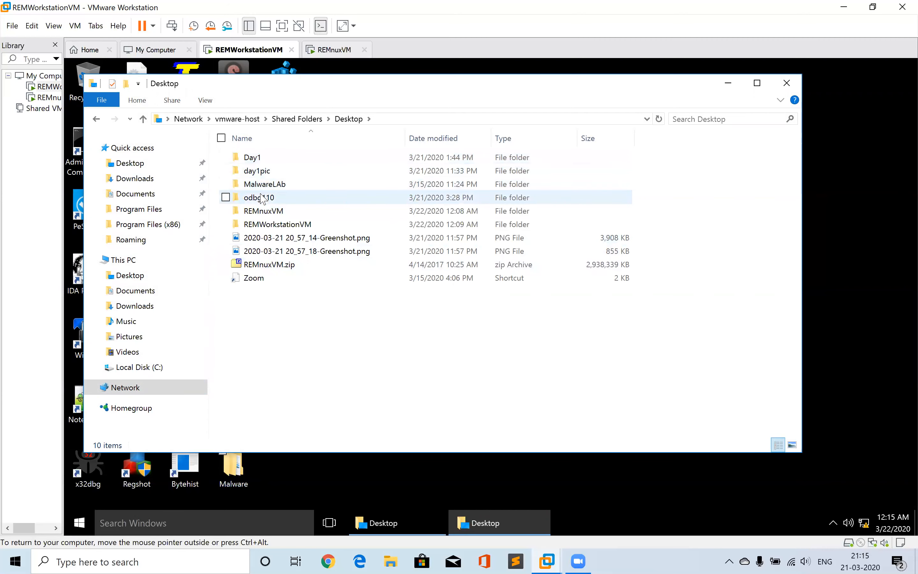
double_click(246, 163)
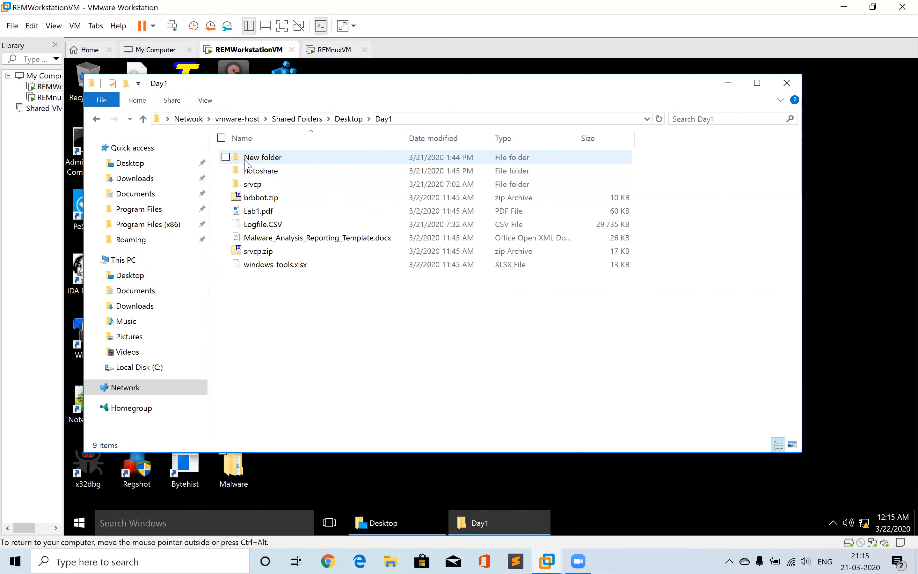
click(254, 185)
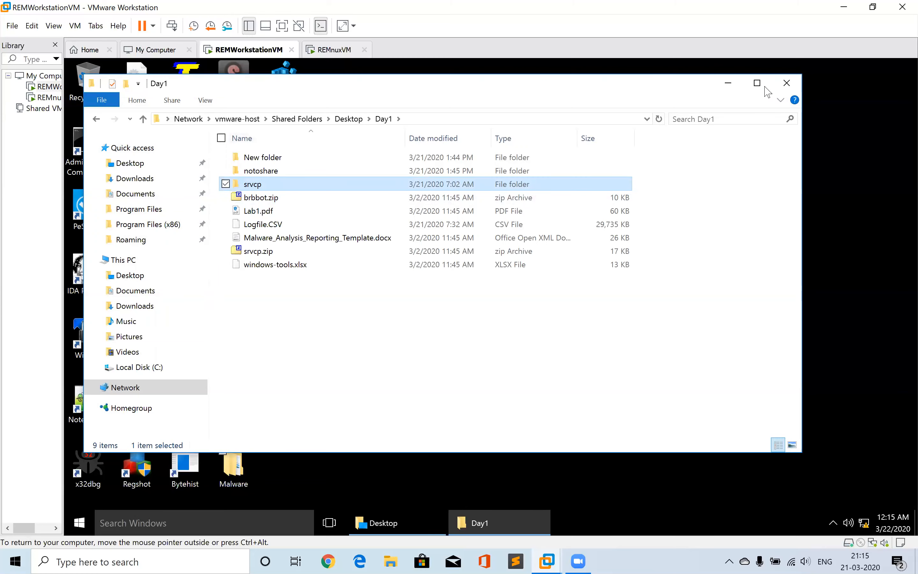
click(782, 84)
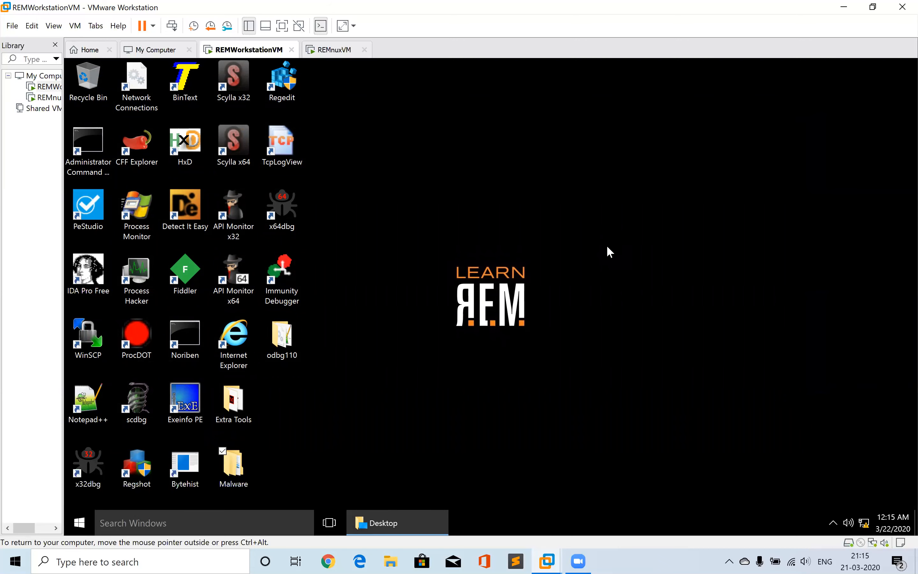
Paste the srvcp folder onto the workstation desktop and move its icon below odbg110
right_click(607, 246)
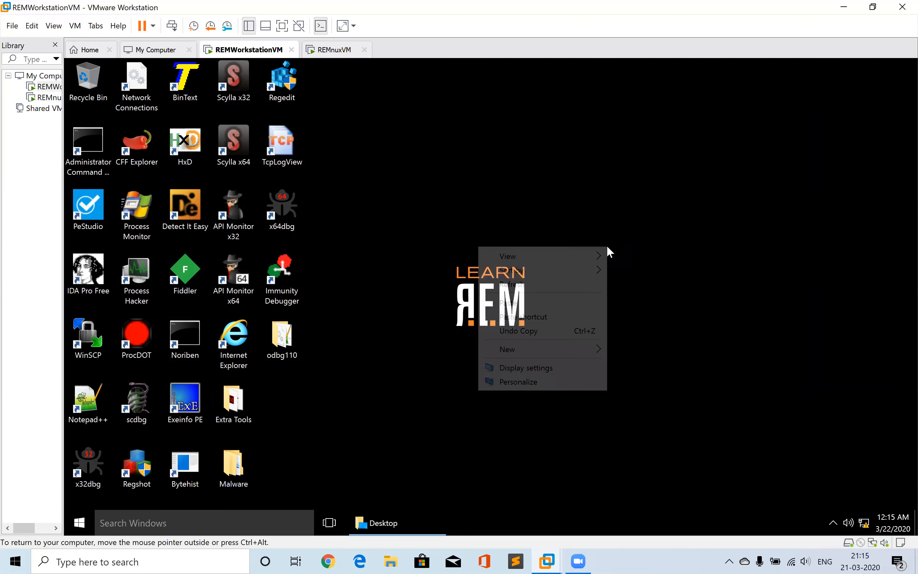
click(539, 300)
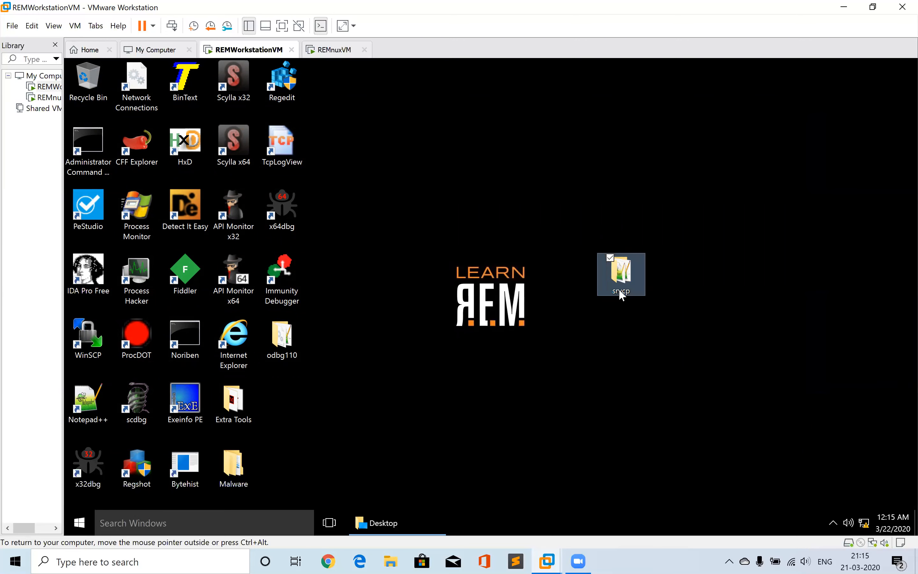
drag(618, 288, 280, 412)
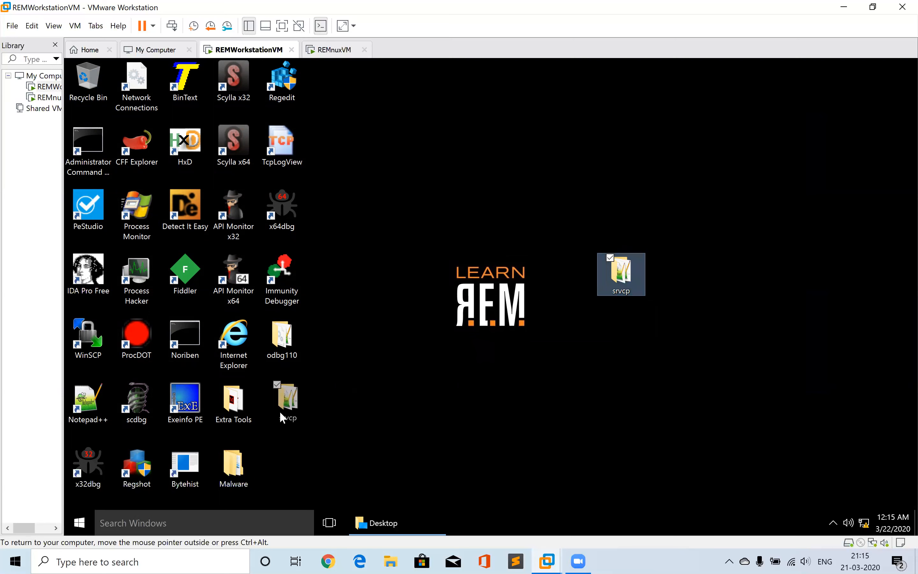
drag(423, 310, 292, 402)
Open the srvcp folder from the desktop and reposition its window
double_click(292, 401)
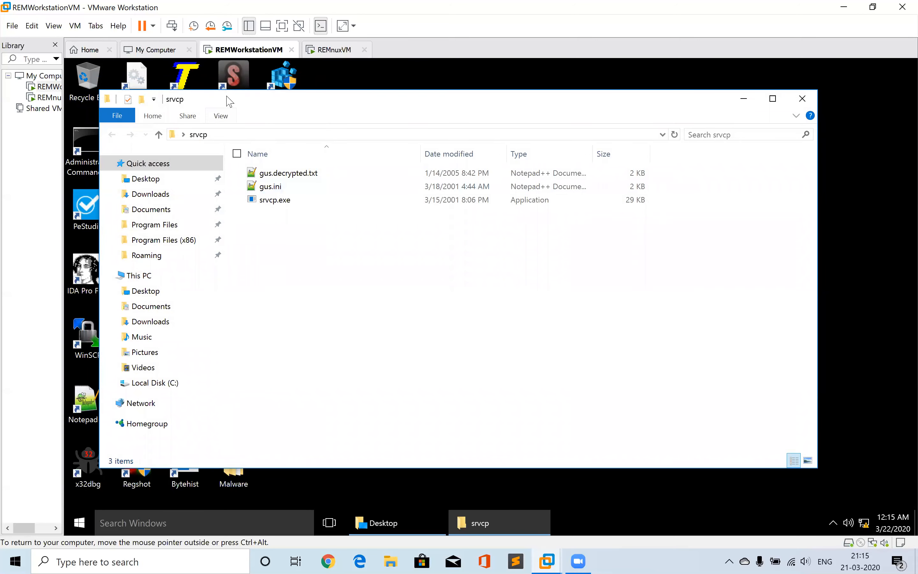
drag(243, 100, 413, 83)
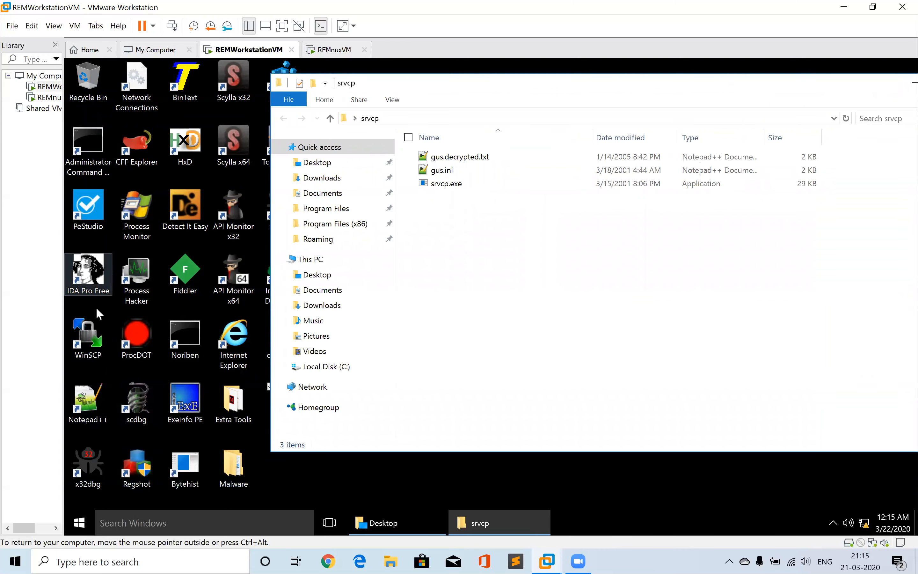
Launch Process Hacker, restore its window to a smaller size, and place it beside the srvcp folder window
double_click(133, 268)
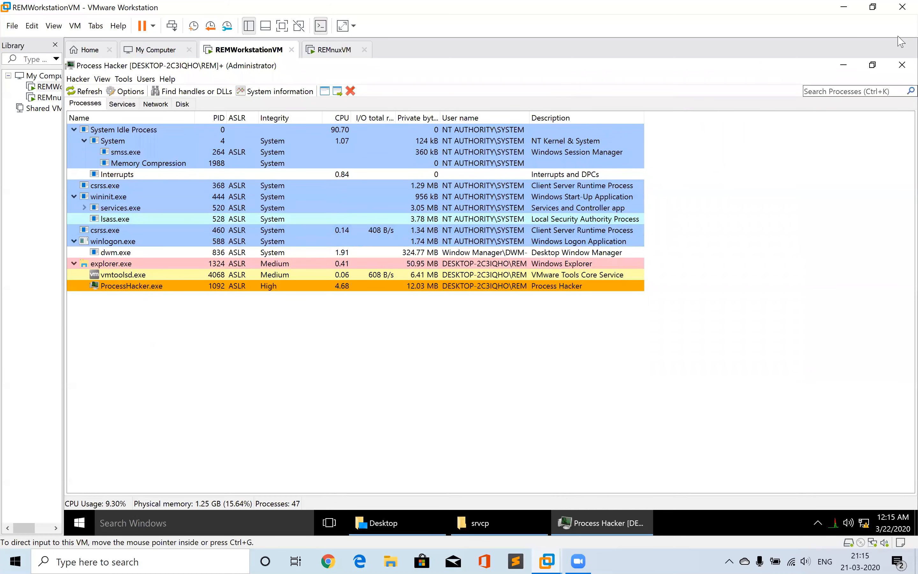
click(872, 65)
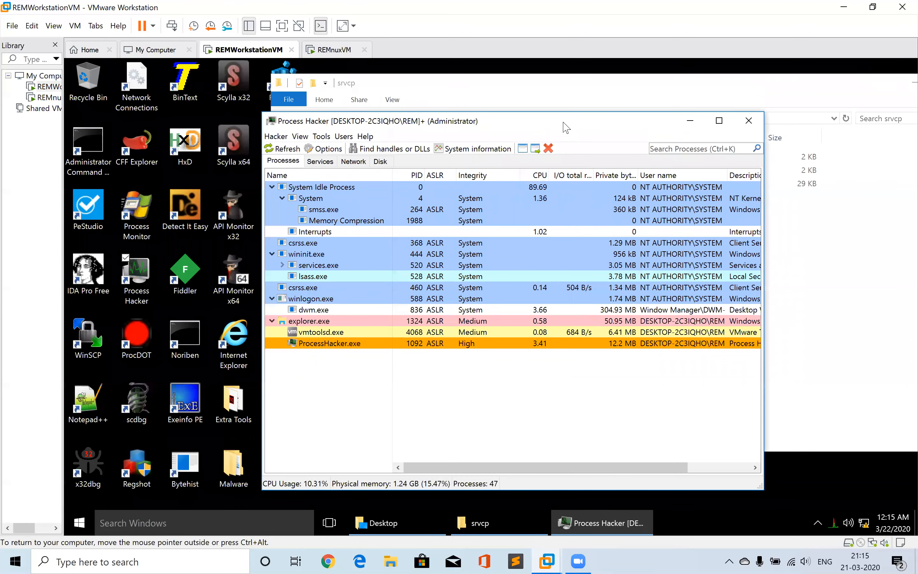
drag(562, 126, 372, 113)
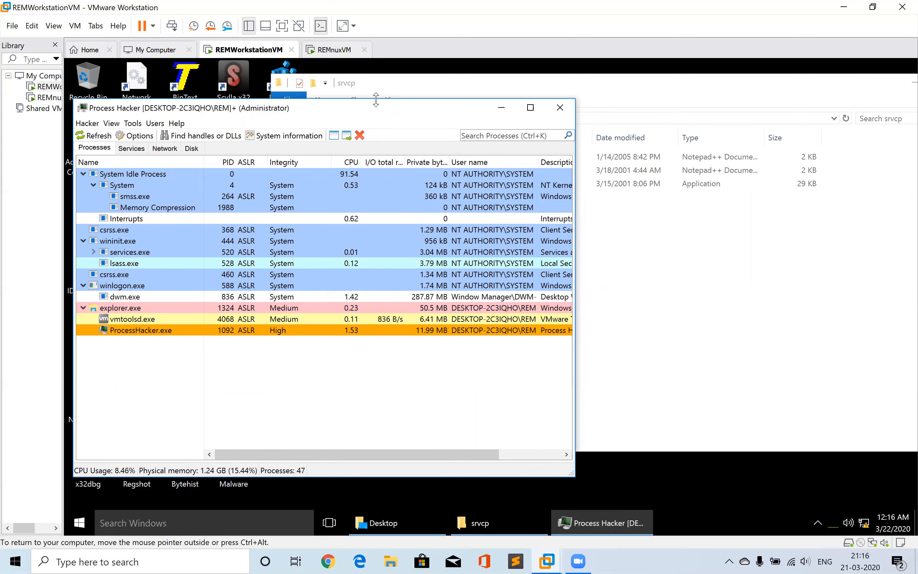
click(696, 257)
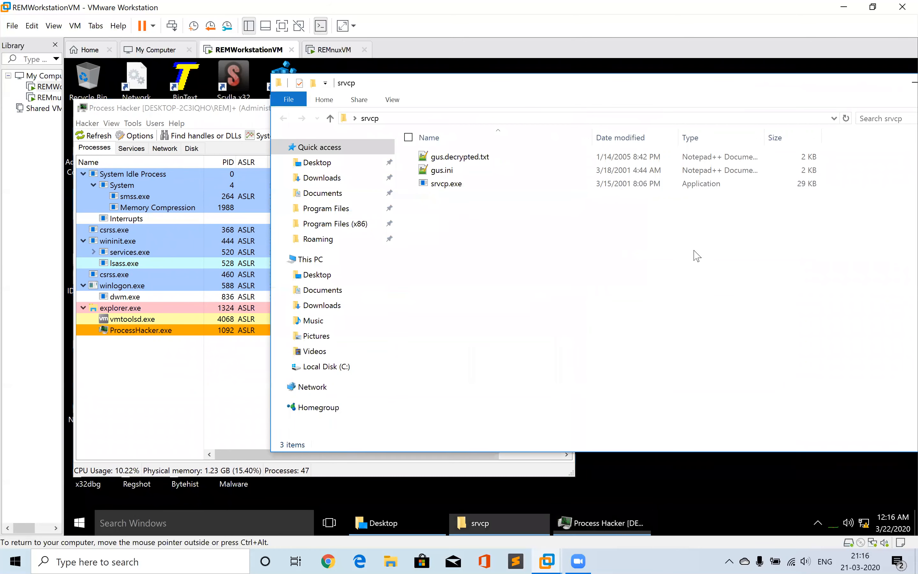
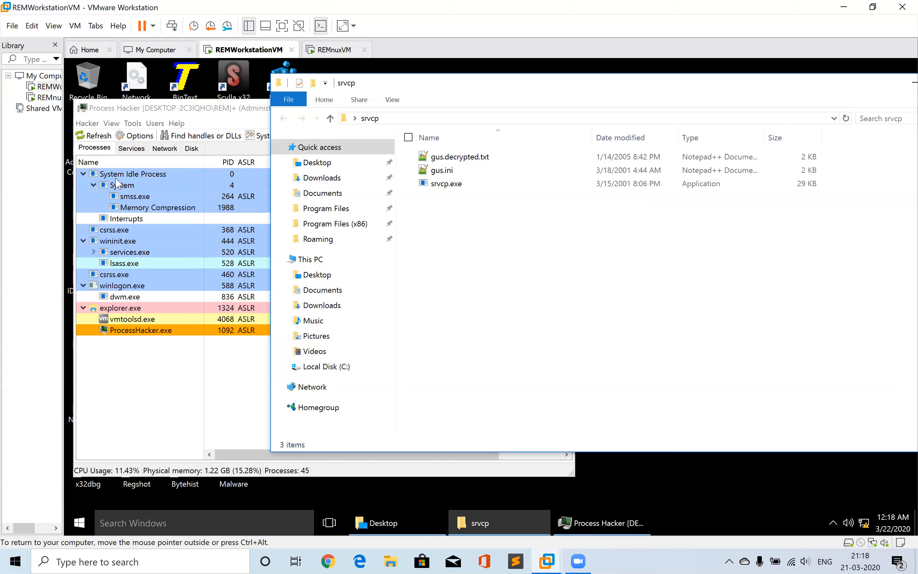
Minimize Process Hacker and launch Process Monitor from the desktop
click(124, 108)
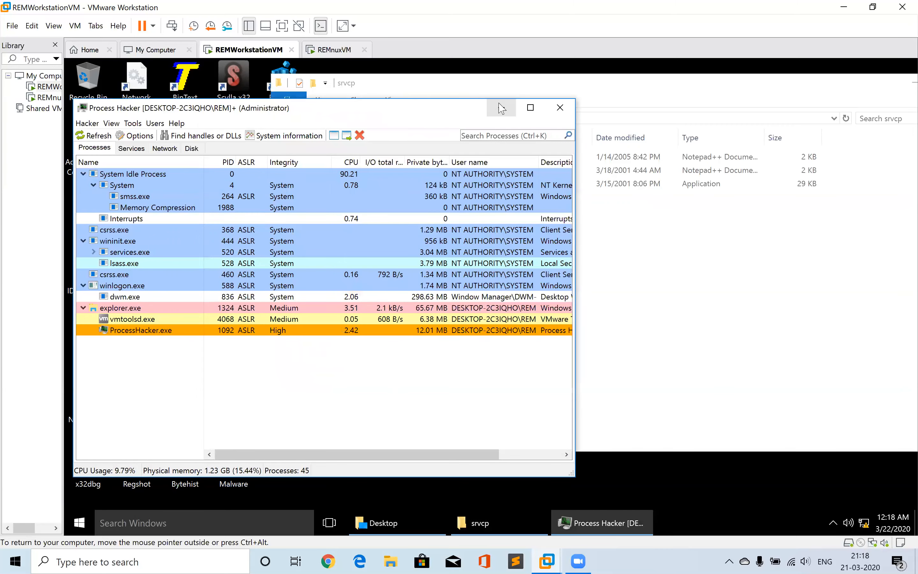
click(501, 108)
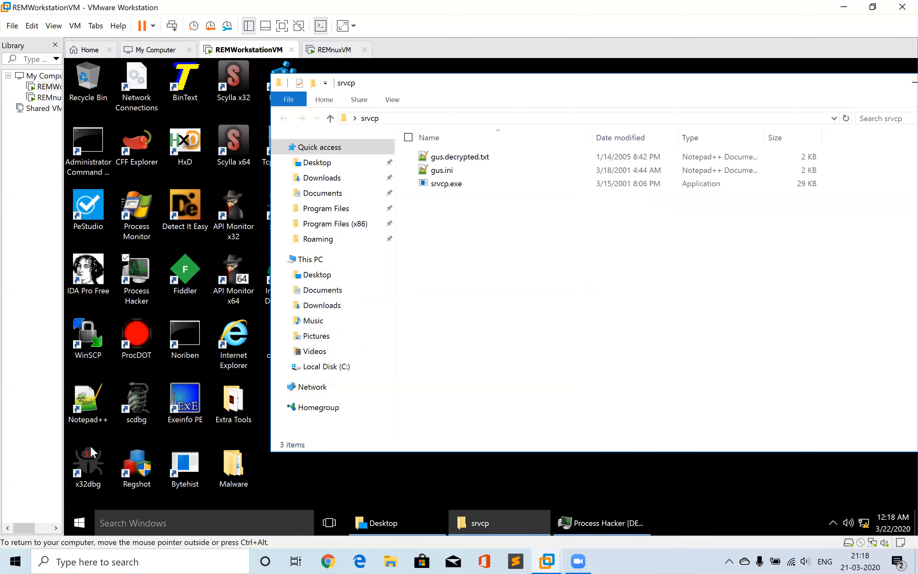
double_click(146, 205)
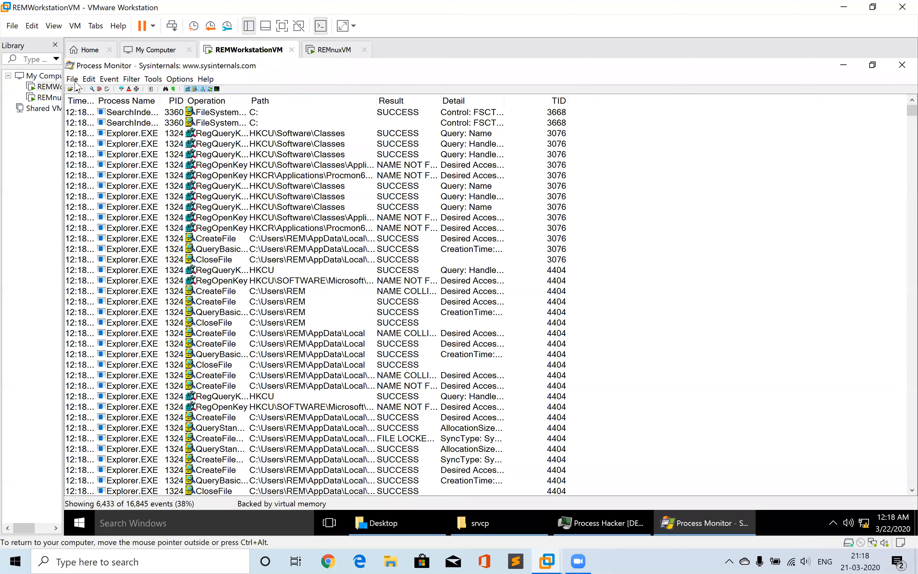
Stop capturing events in Process Monitor and clear the display
click(72, 78)
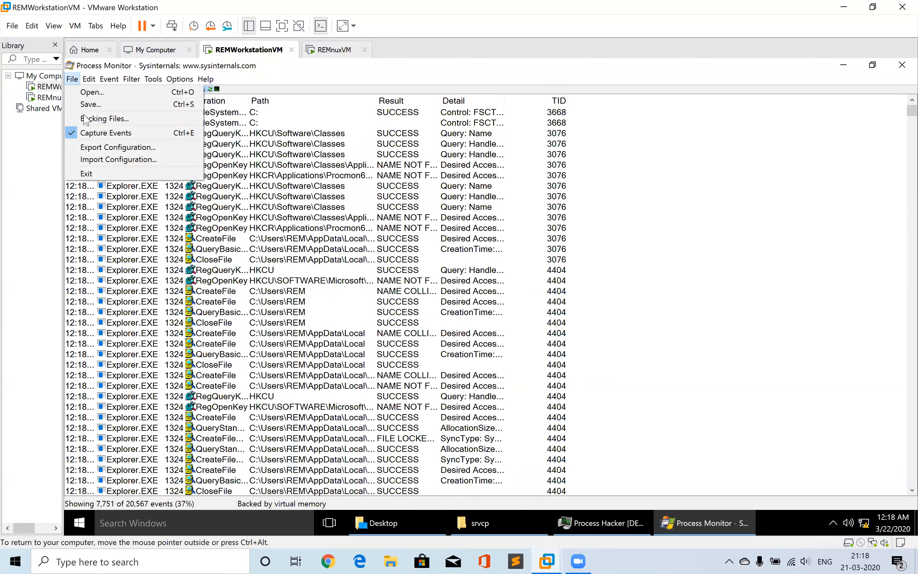
click(96, 136)
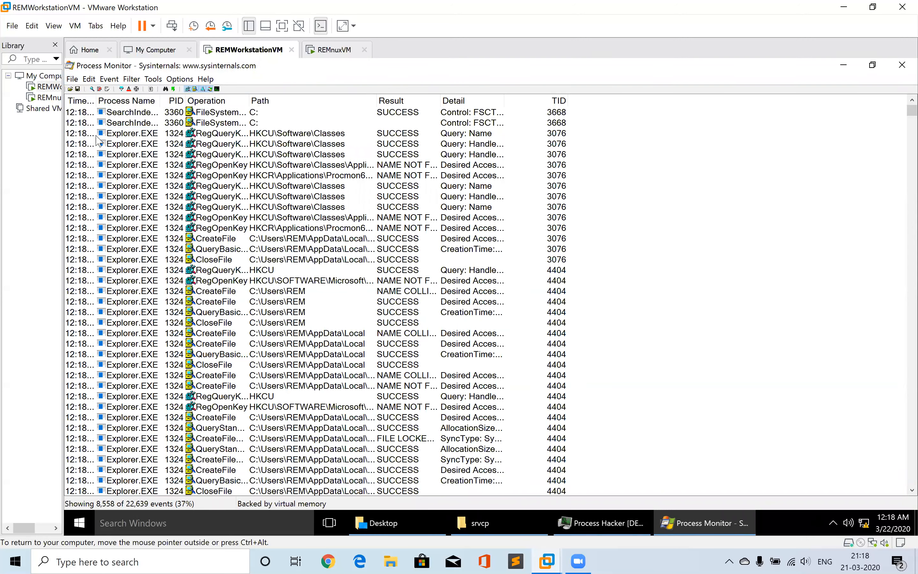
click(97, 134)
key(ctrl+x)
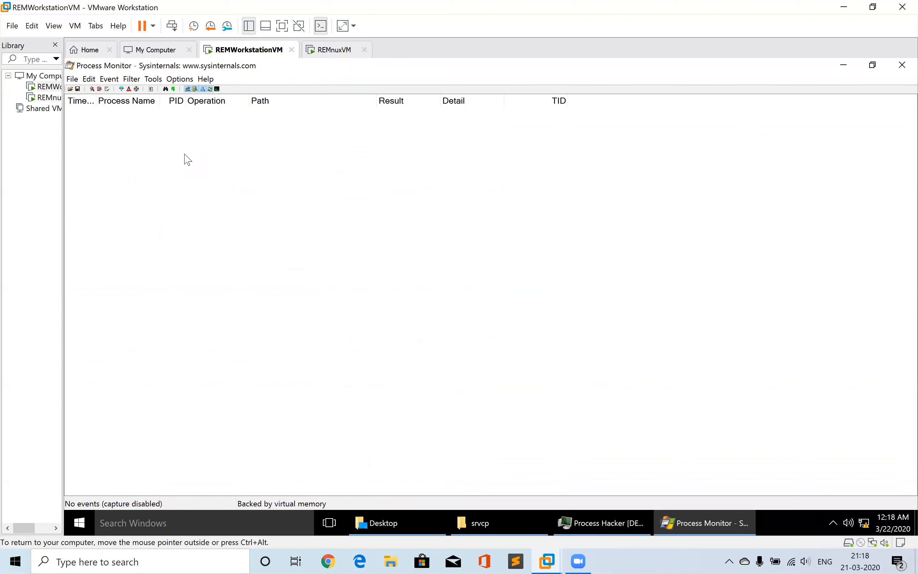
click(73, 80)
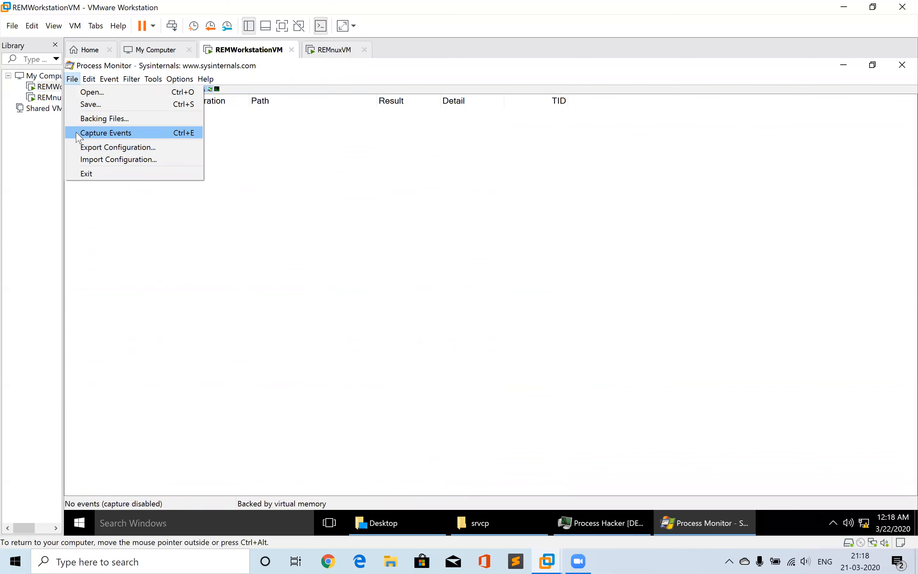
mouse_move(90, 80)
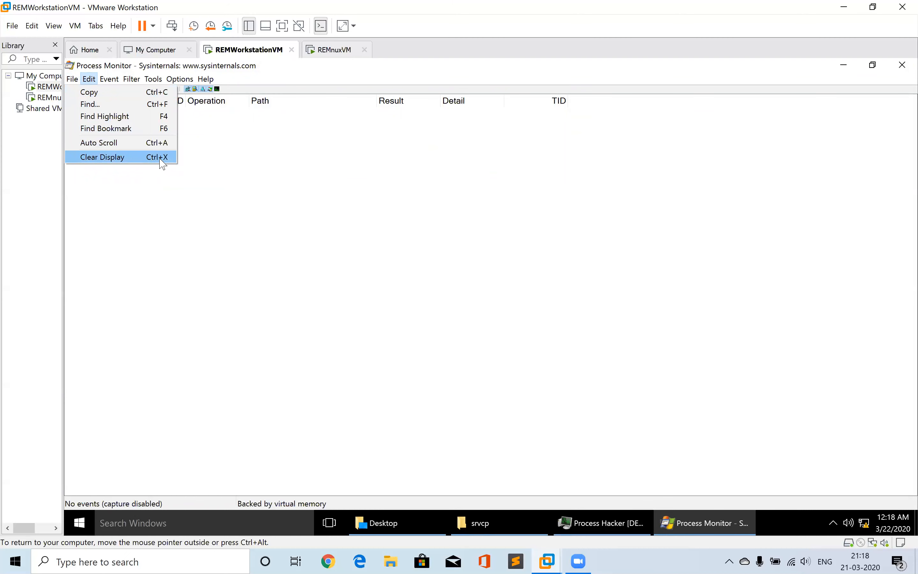
click(198, 164)
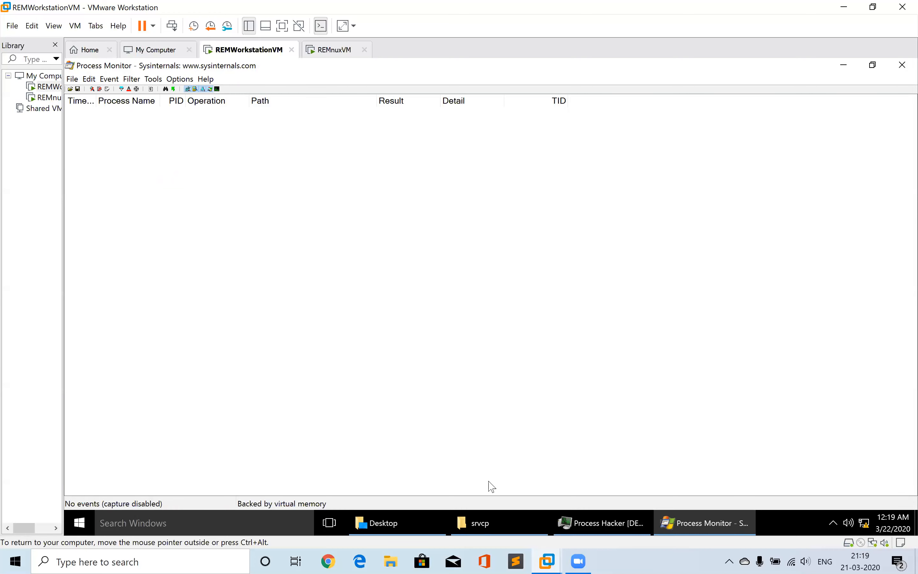
Resume event capture in Process Monitor, then run srvcp.exe from the srvcp folder
click(489, 519)
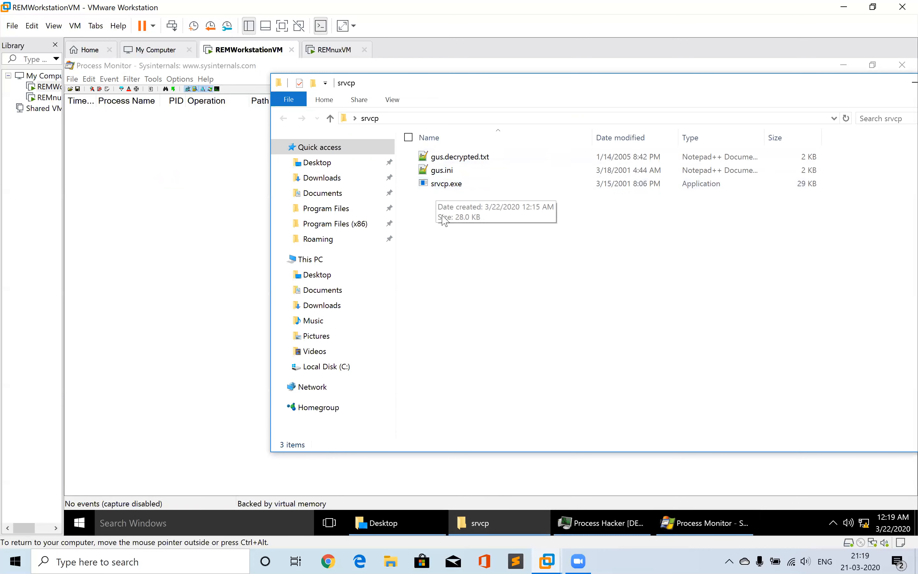
click(71, 78)
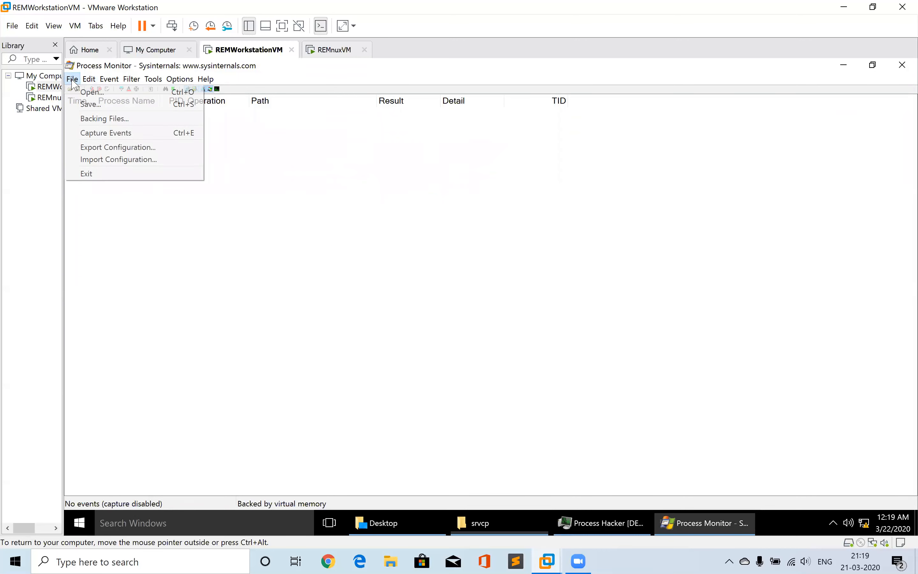
click(89, 133)
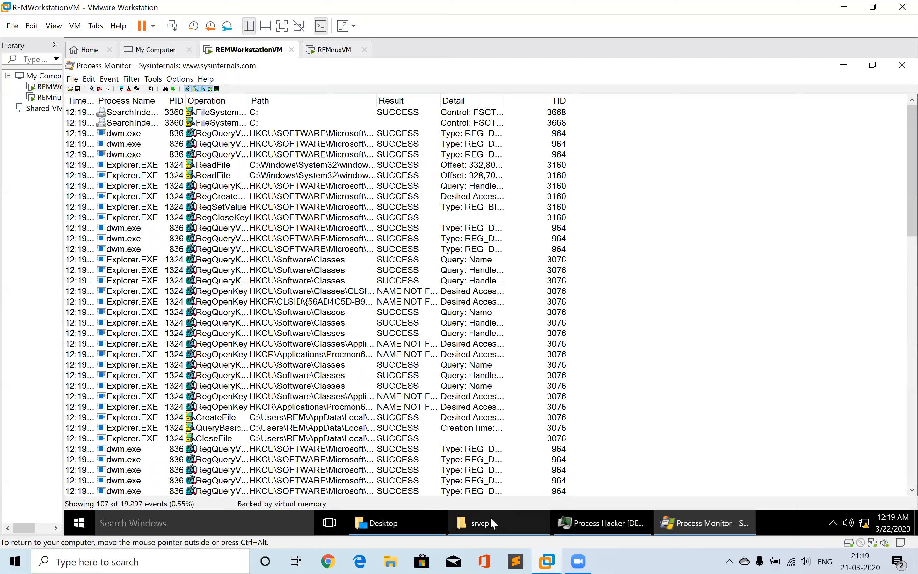
click(489, 516)
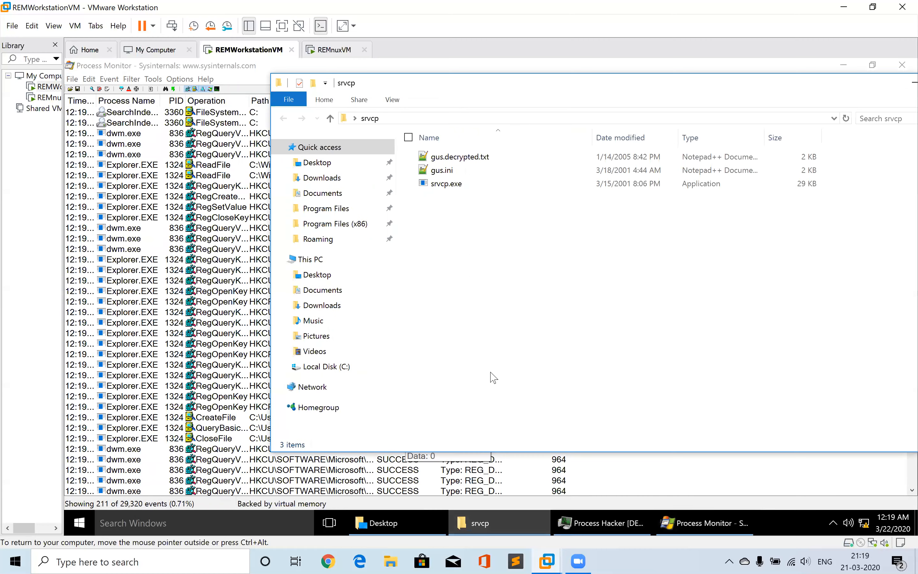
double_click(446, 185)
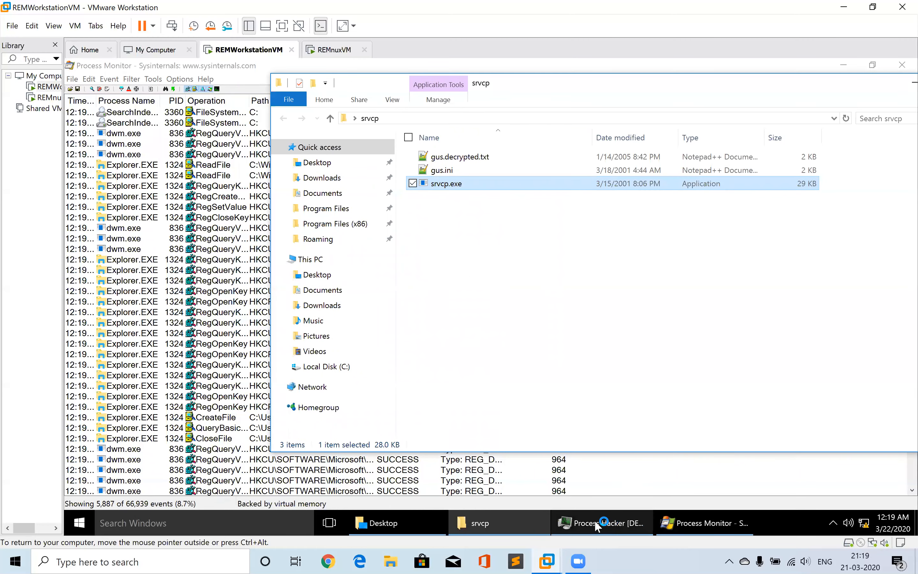
Open the properties of the running srvcp.exe process in Process Hacker and close them
click(595, 520)
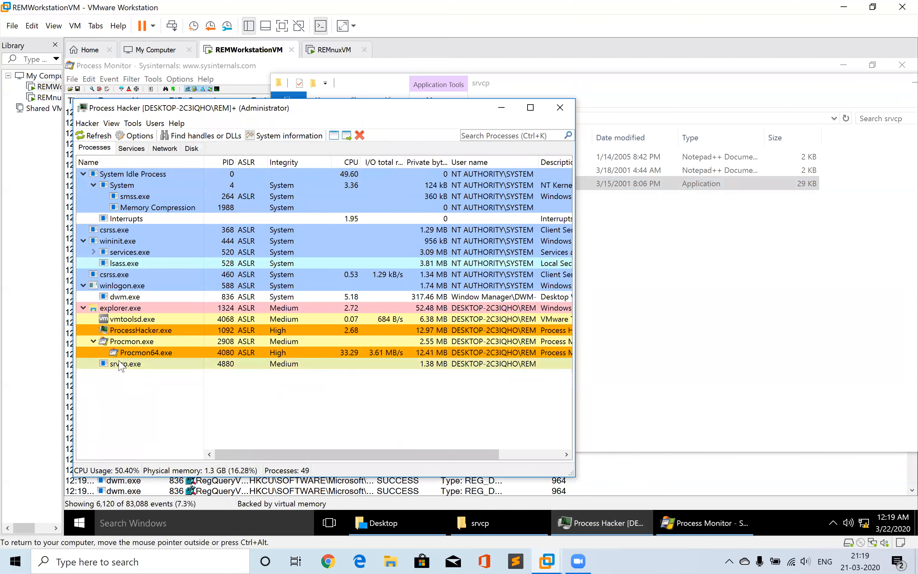
mouse_move(121, 366)
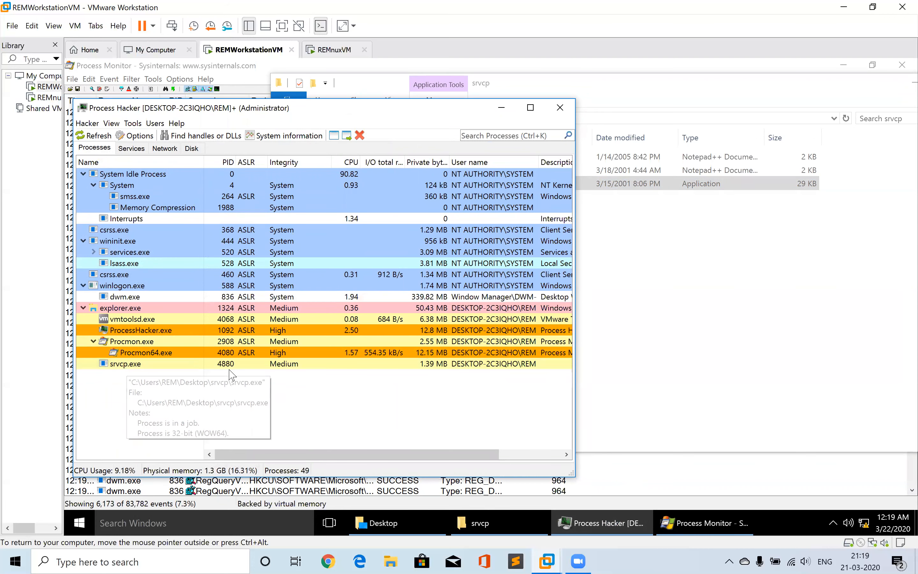
double_click(123, 364)
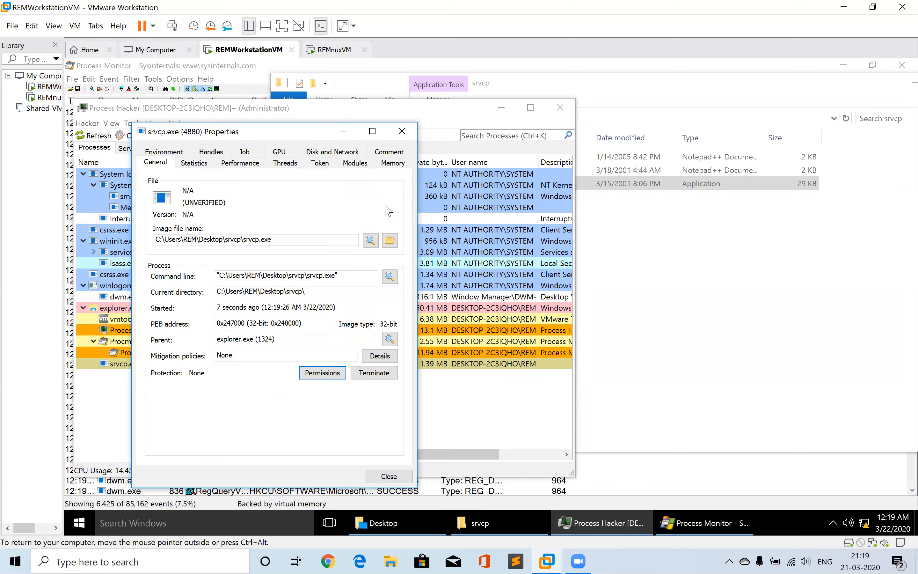
click(403, 131)
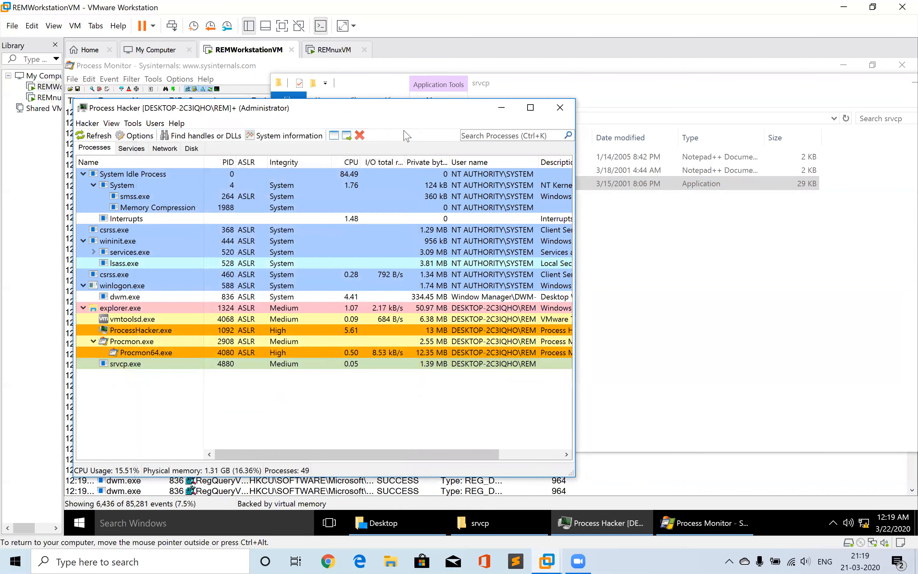
Stop event capture in Process Monitor
click(268, 69)
click(255, 229)
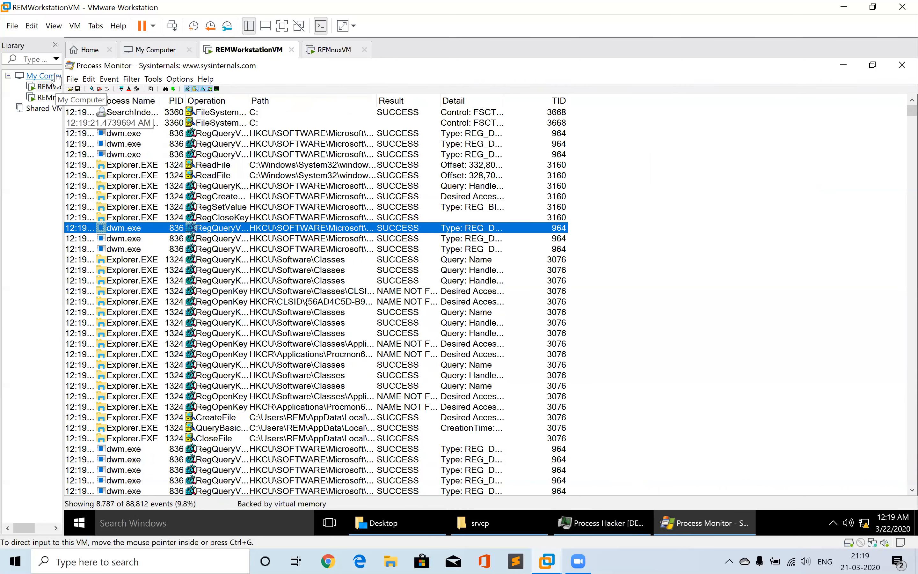
click(70, 79)
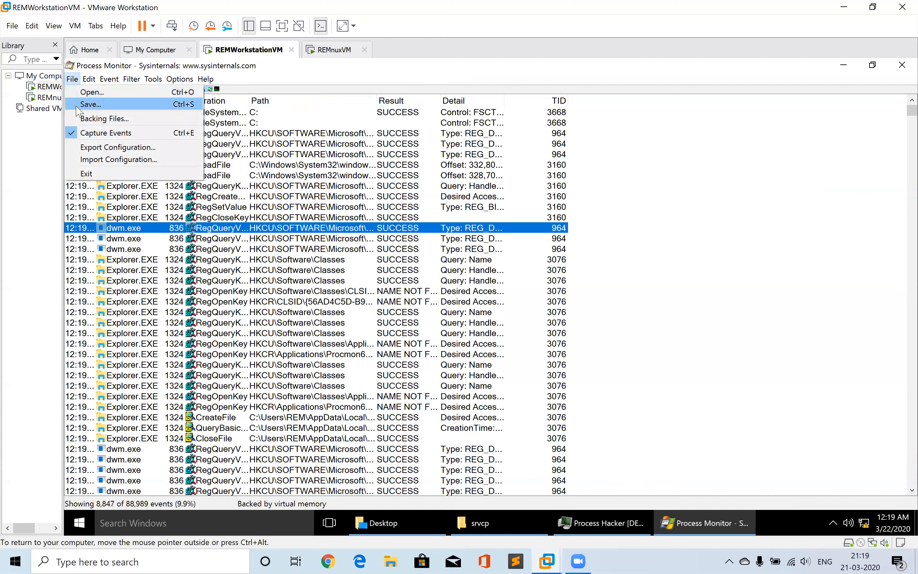
click(95, 136)
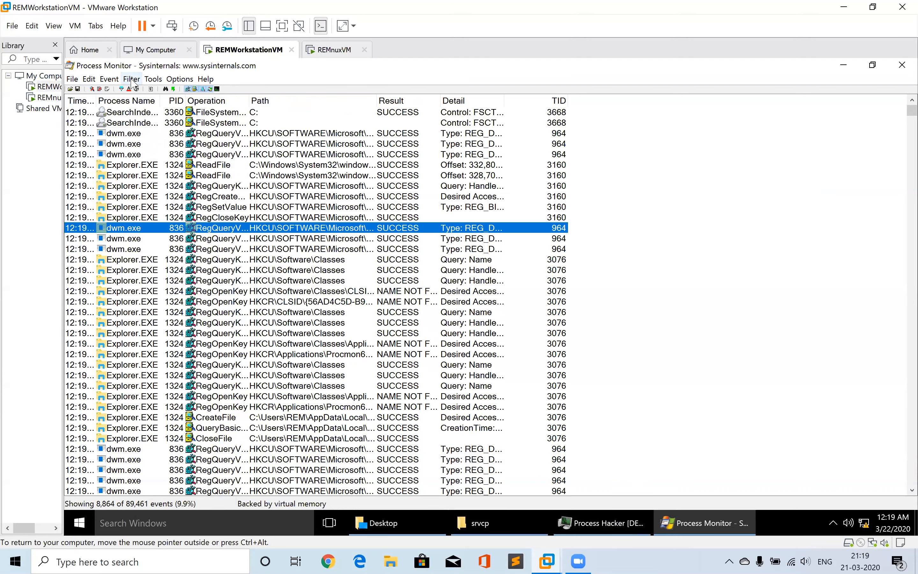
Terminate the srvcp.exe process in Process Hacker
click(576, 517)
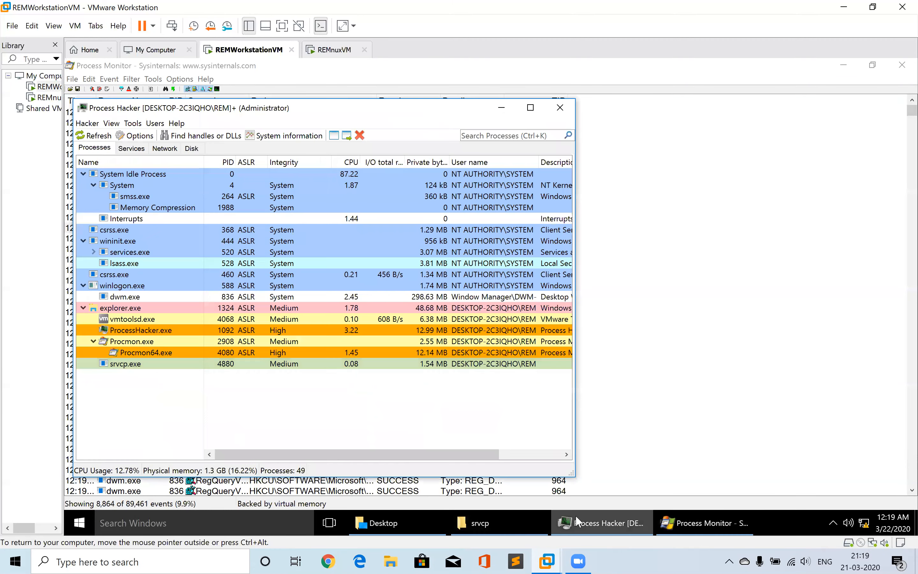
right_click(116, 366)
mouse_move(178, 257)
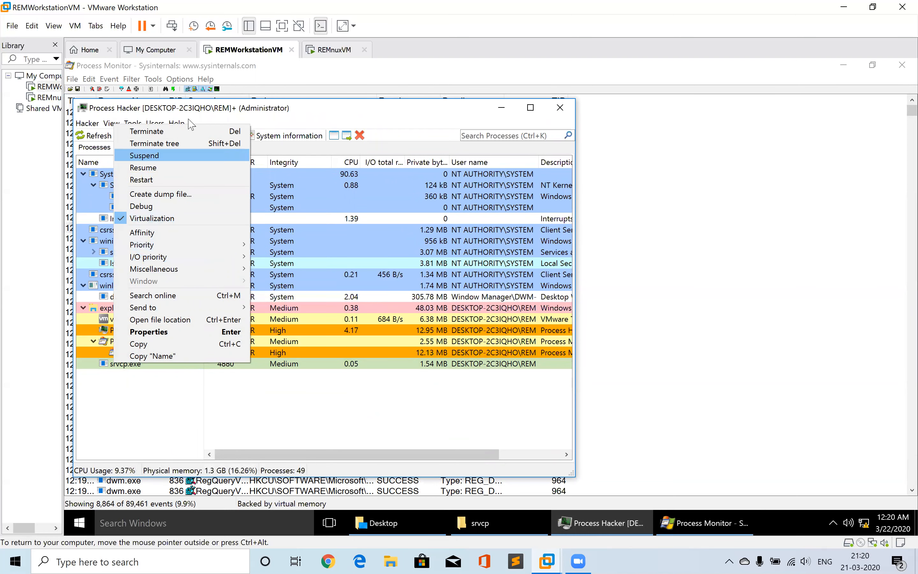
click(189, 133)
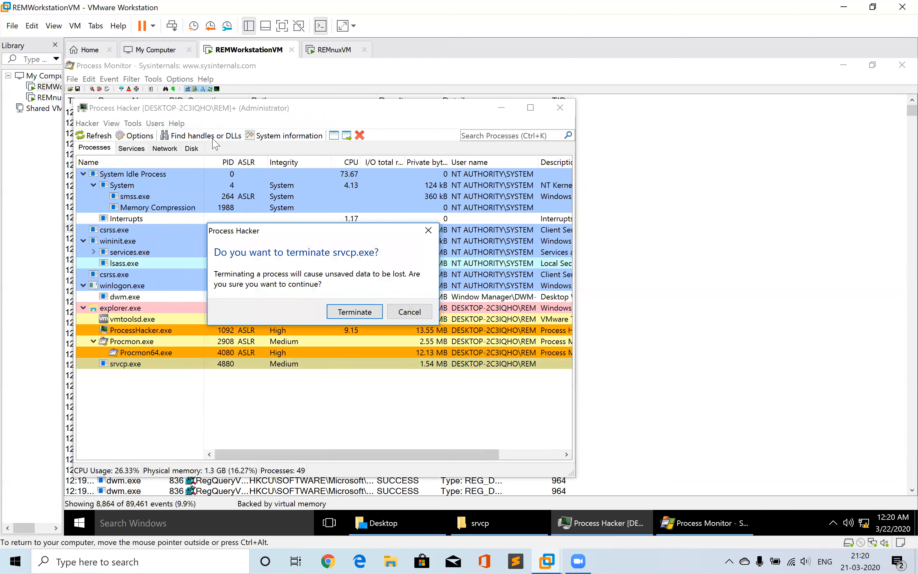
click(342, 313)
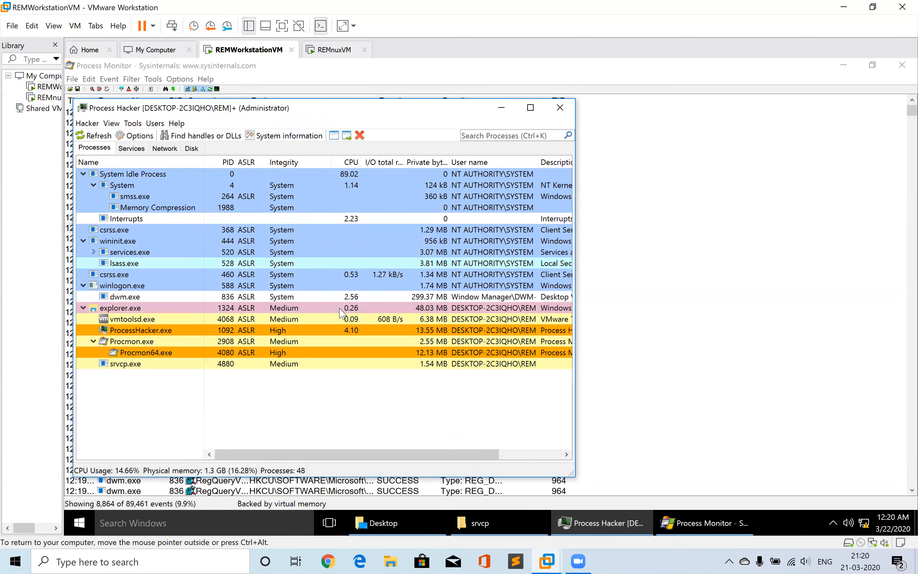
Add a Process Monitor filter including events where Process Name is srvcp.exe, and apply it
click(707, 269)
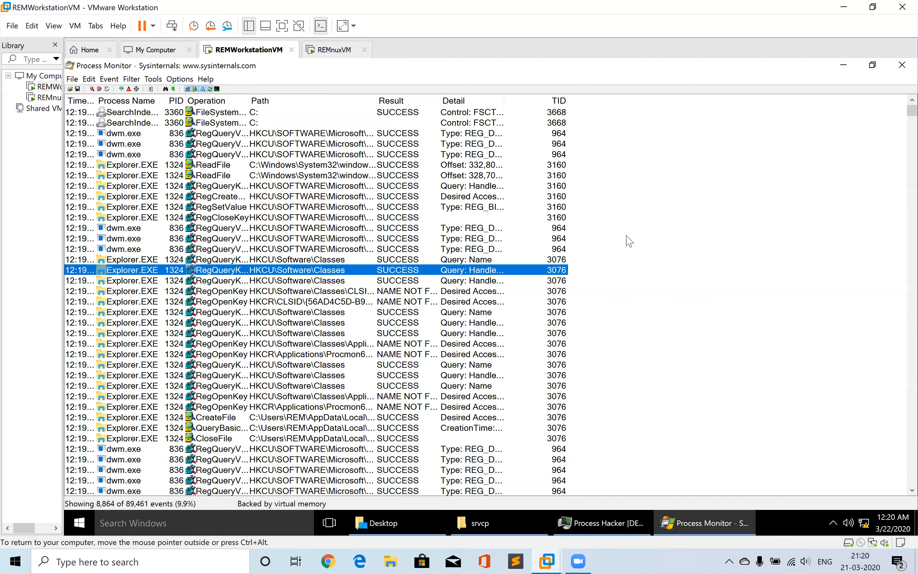
click(132, 79)
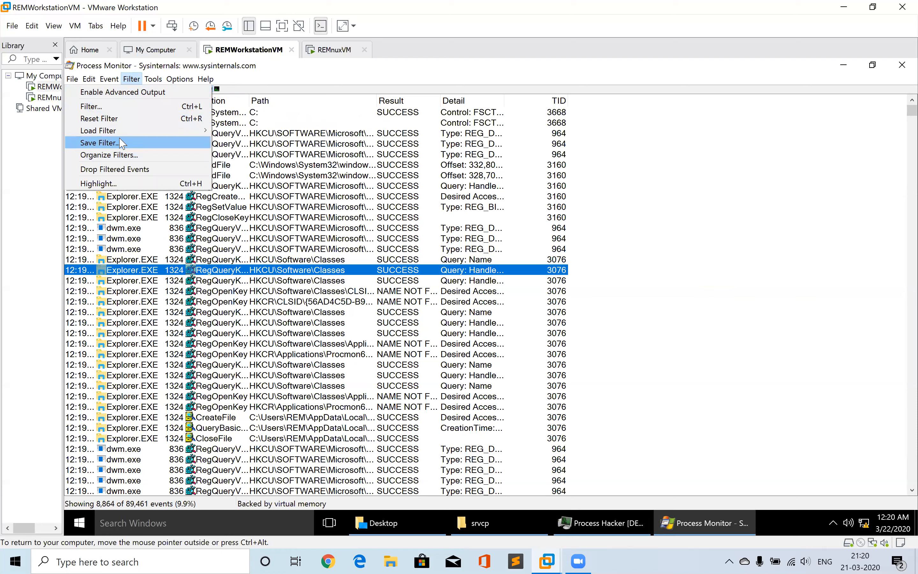
click(105, 110)
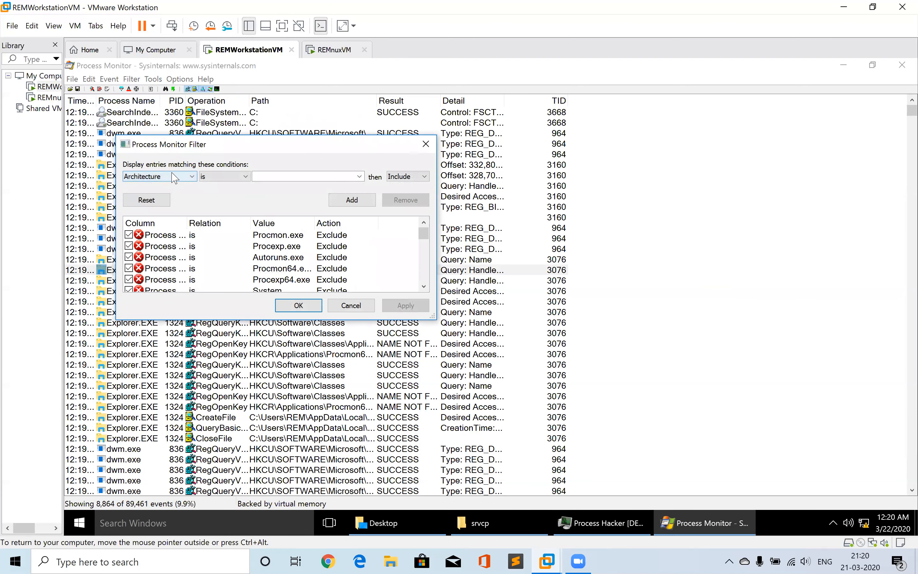
click(174, 177)
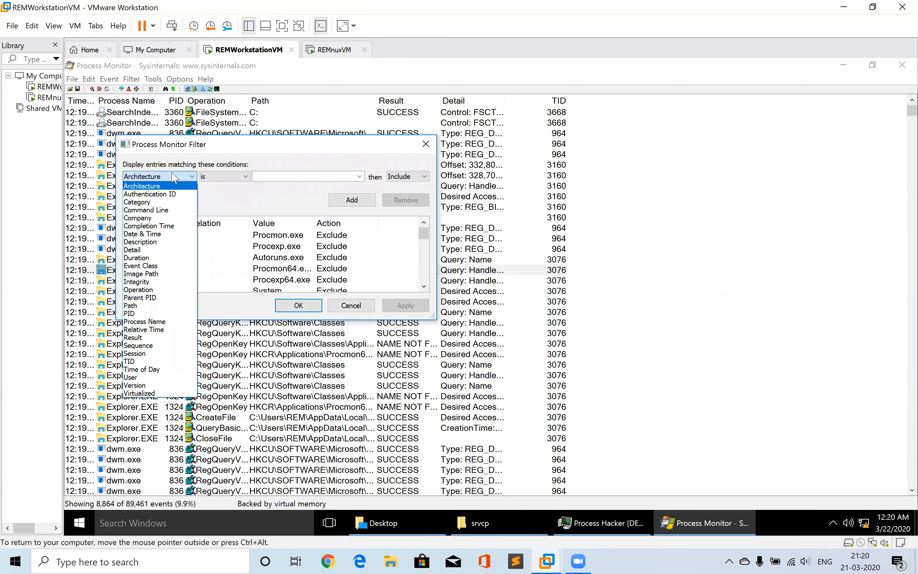
click(158, 323)
click(296, 177)
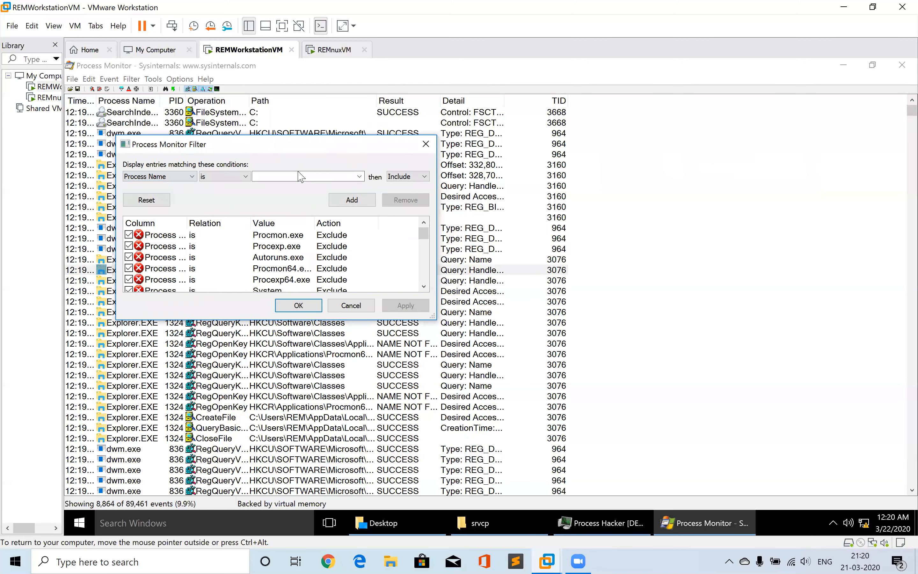
click(360, 177)
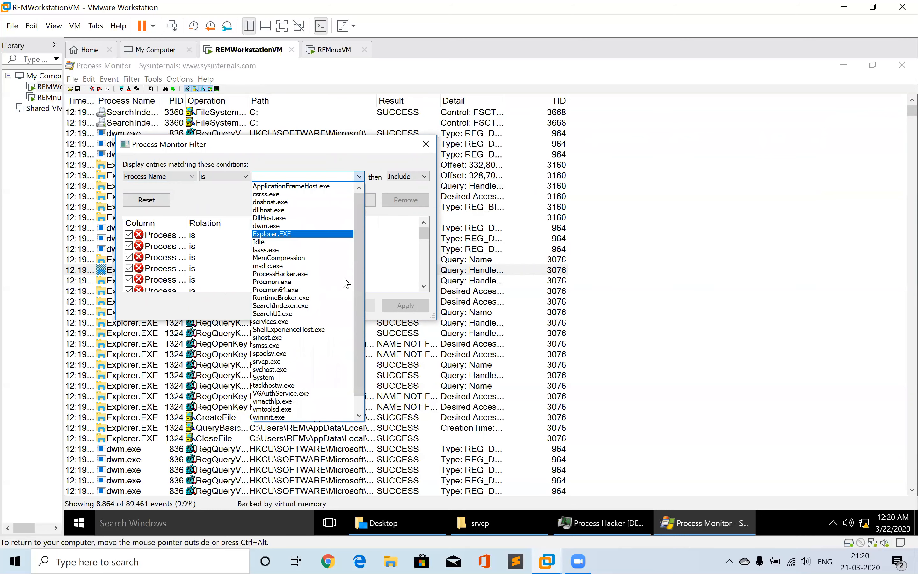
click(275, 362)
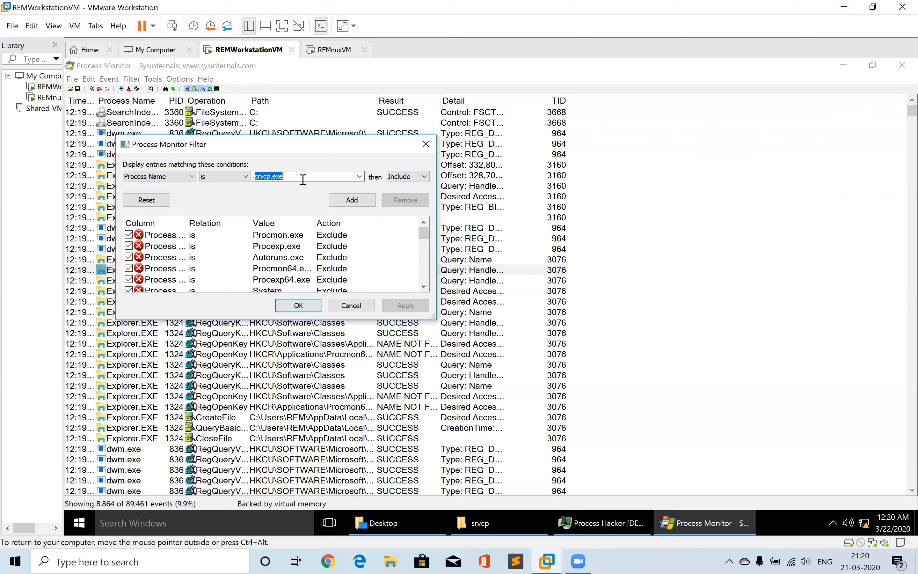
click(397, 177)
click(398, 178)
click(344, 203)
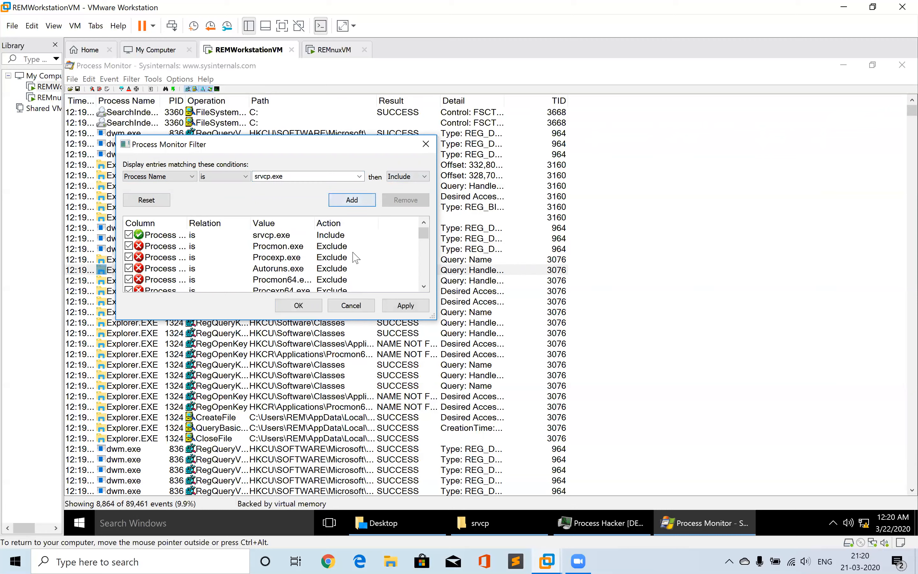
click(403, 306)
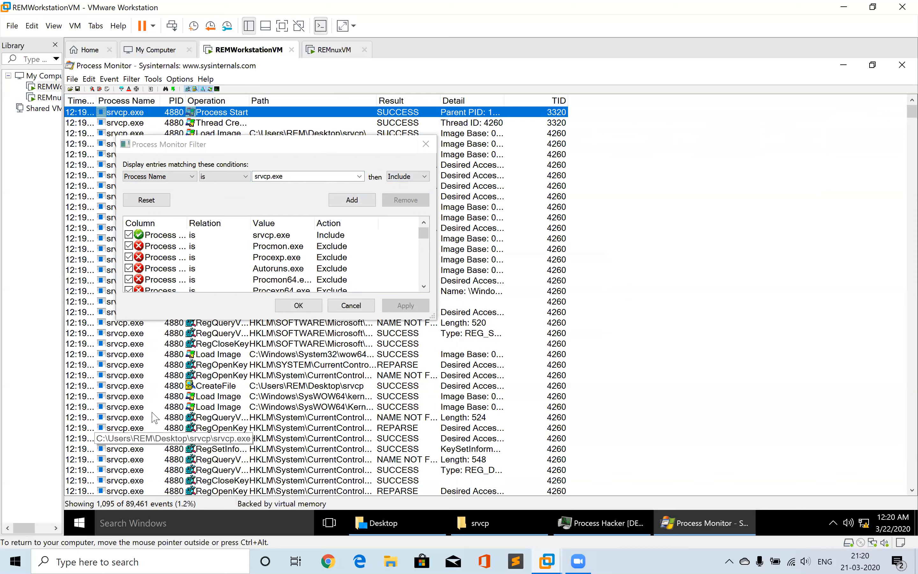
Scroll through the rules in the Process Monitor filter dialog and close it without changes
click(431, 317)
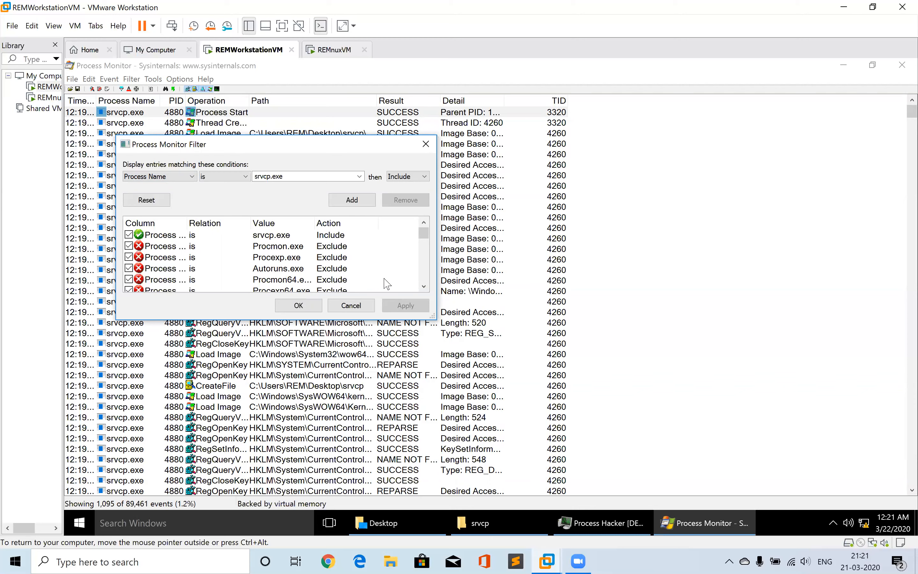
drag(425, 289, 425, 289)
click(423, 286)
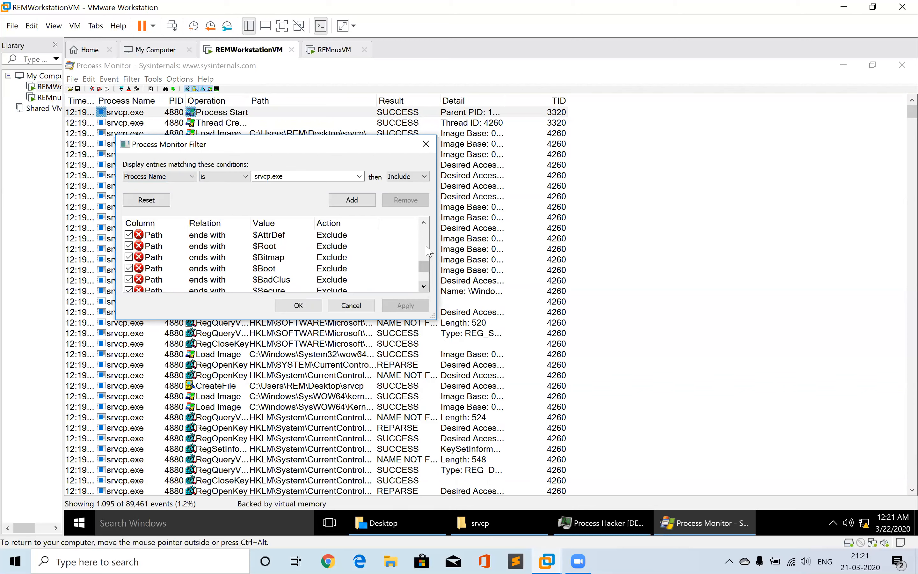
click(424, 222)
click(424, 222)
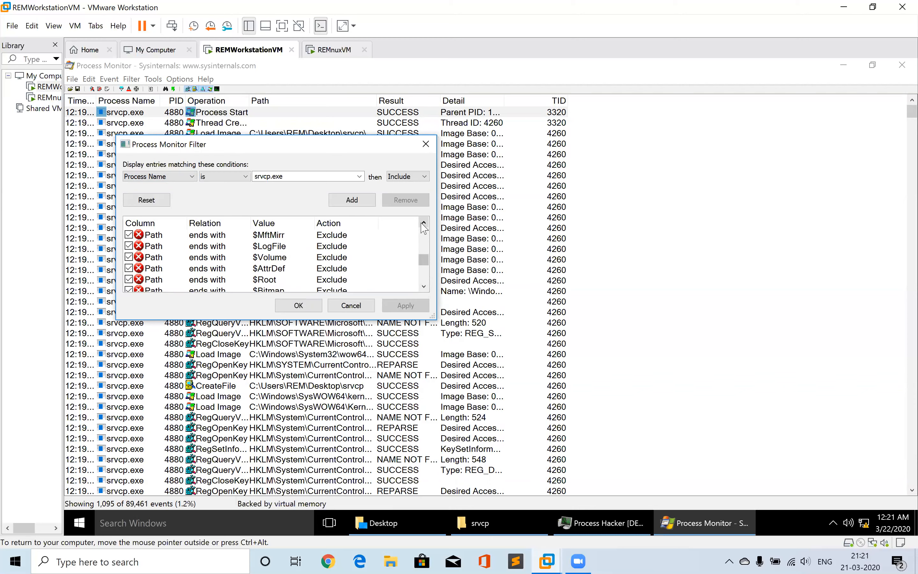
click(351, 305)
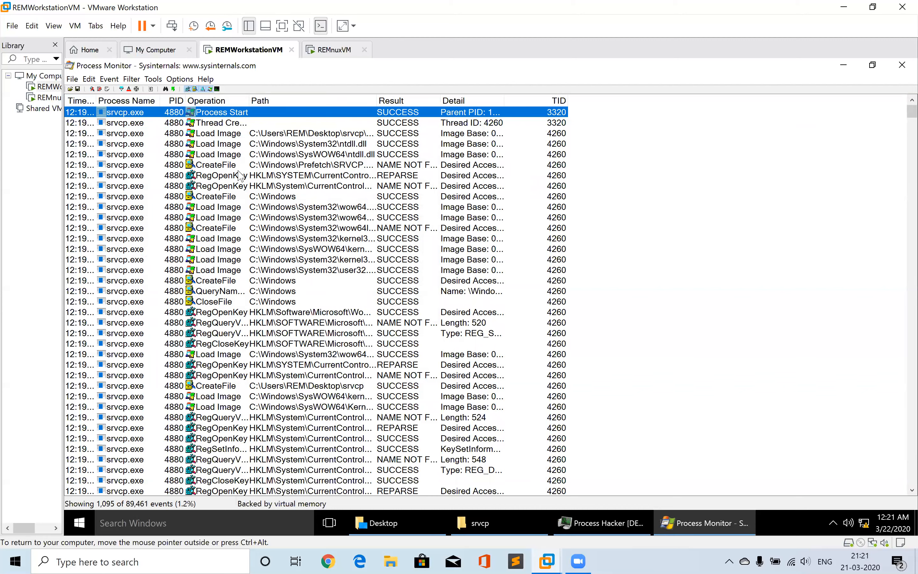
right_click(376, 100)
click(231, 123)
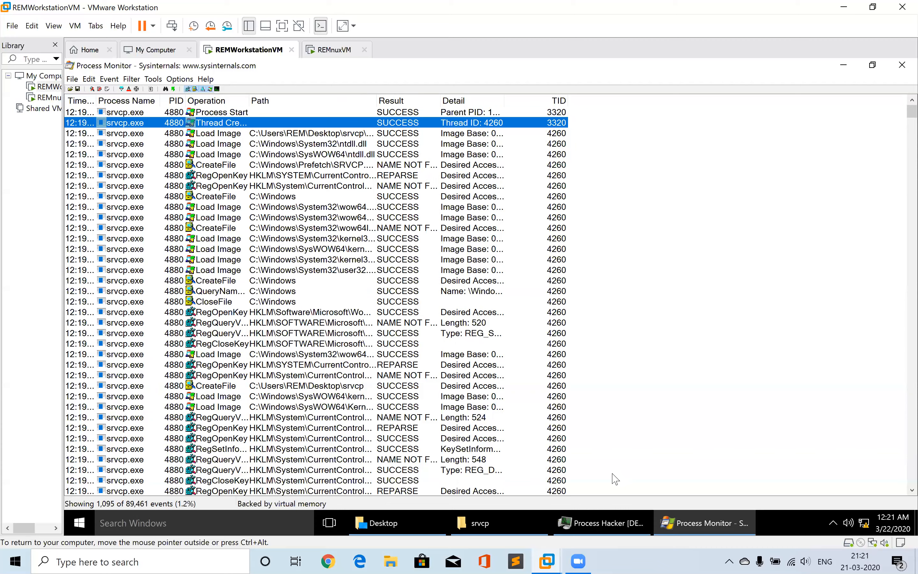
mouse_move(599, 534)
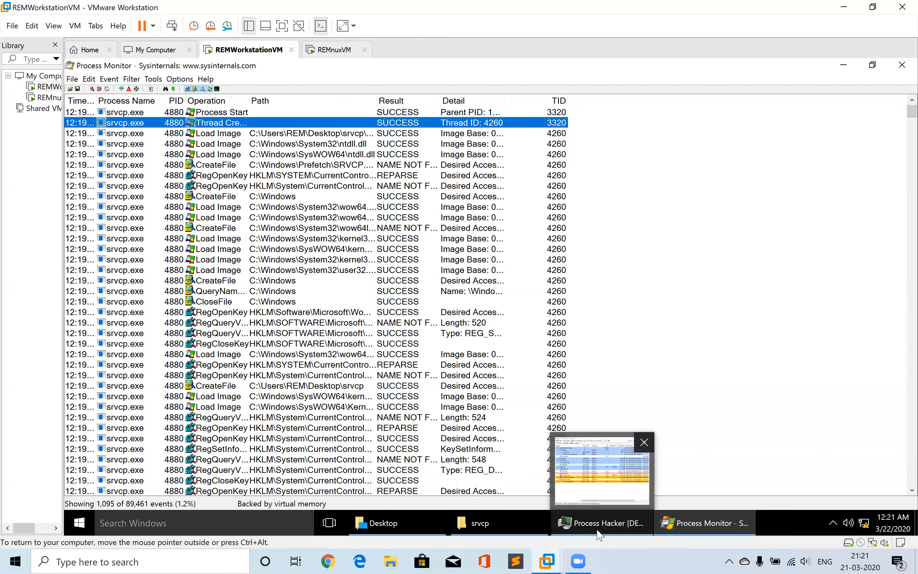
click(758, 387)
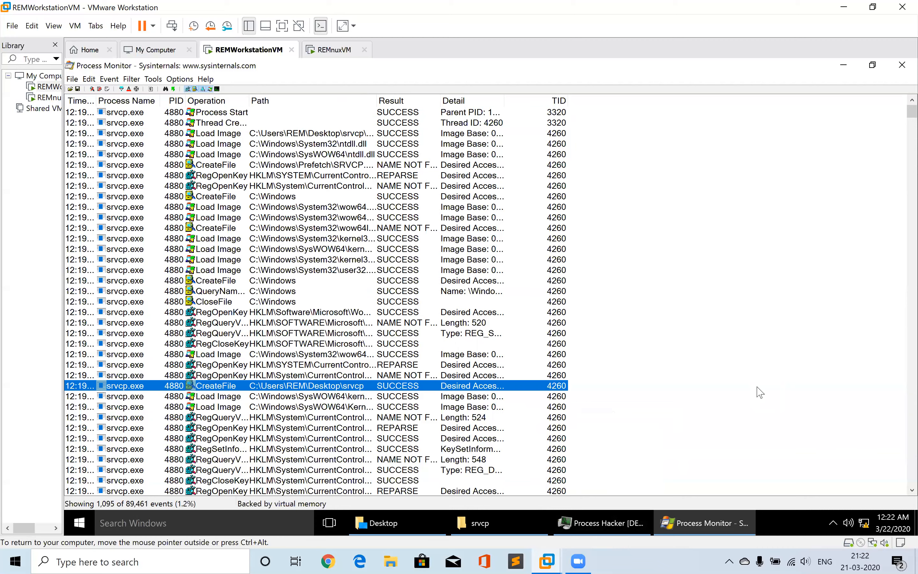
click(72, 79)
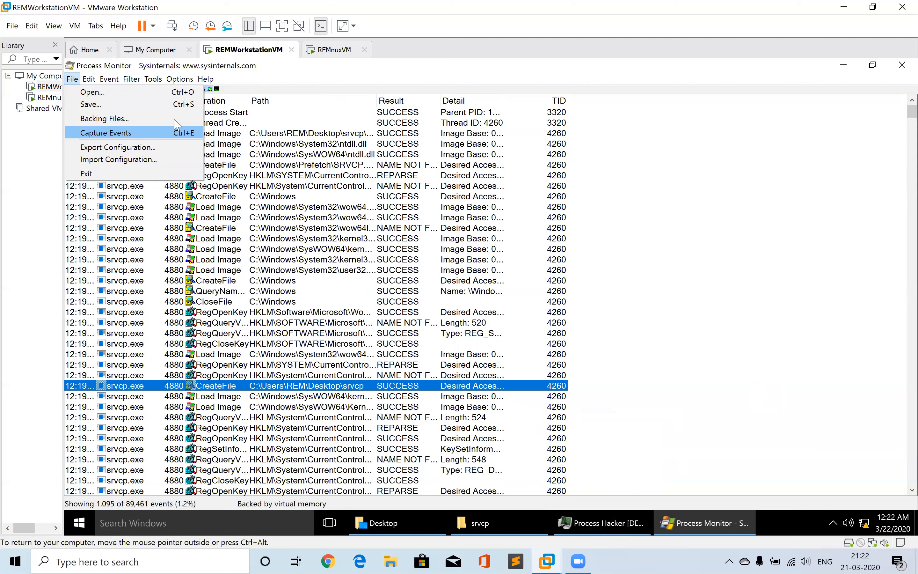
click(703, 113)
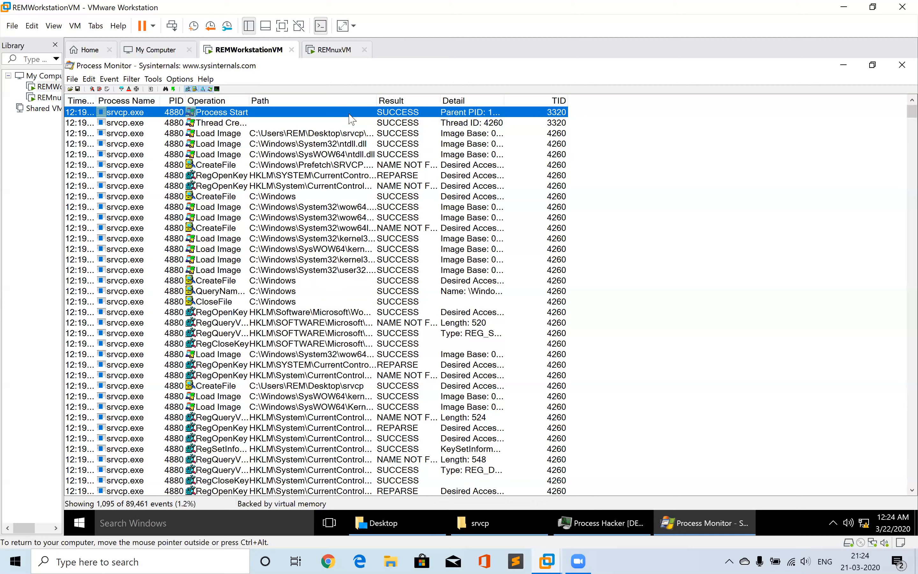
Step through the srvcp.exe events in the list, starting from the process start event
click(246, 144)
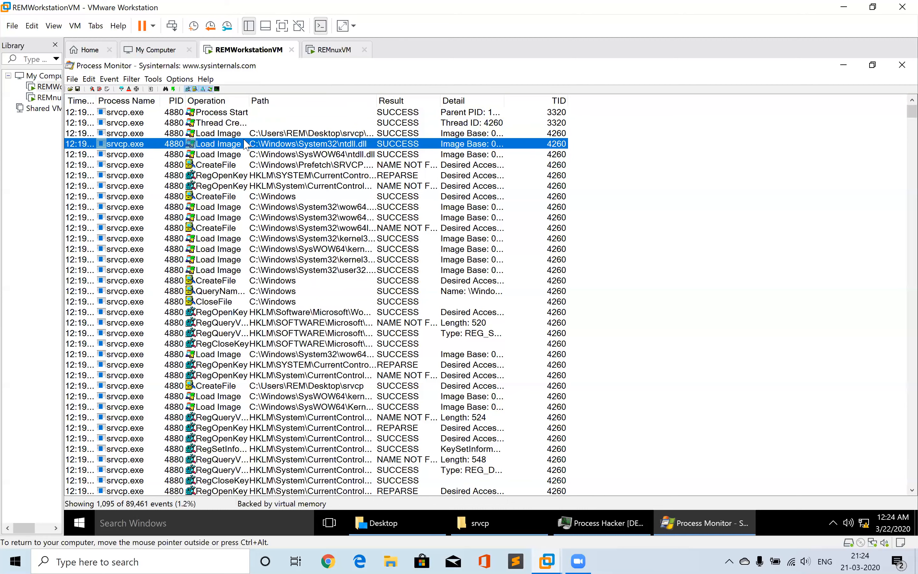
key(Down)
key(Down)
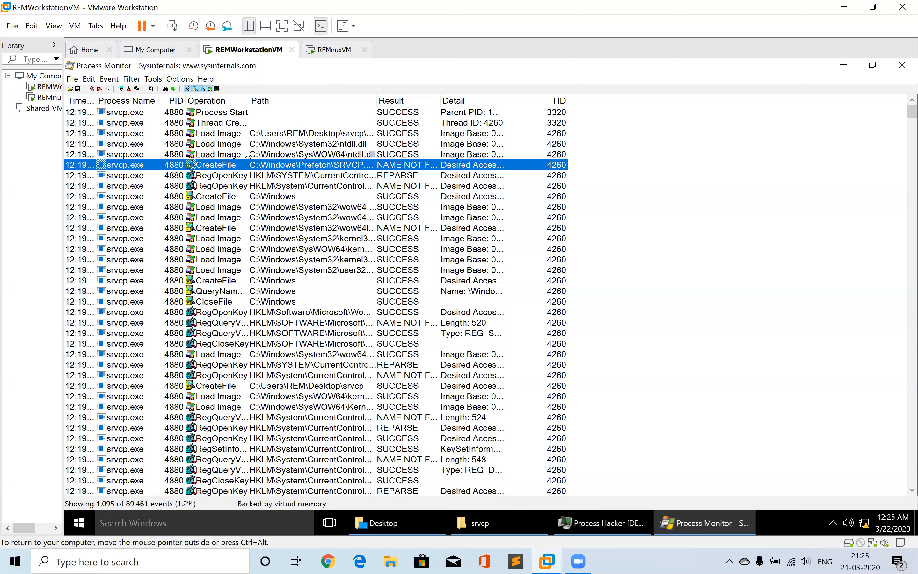
click(209, 207)
key(Up)
key(Up)
key(Up)
key(Up)
key(Down)
key(Down)
key(Down)
key(Down)
key(Down)
key(Down)
key(Down)
key(Down)
key(Down)
key(Down)
key(Down)
key(Down)
key(Down)
key(Down)
key(Down)
key(Down)
key(Down)
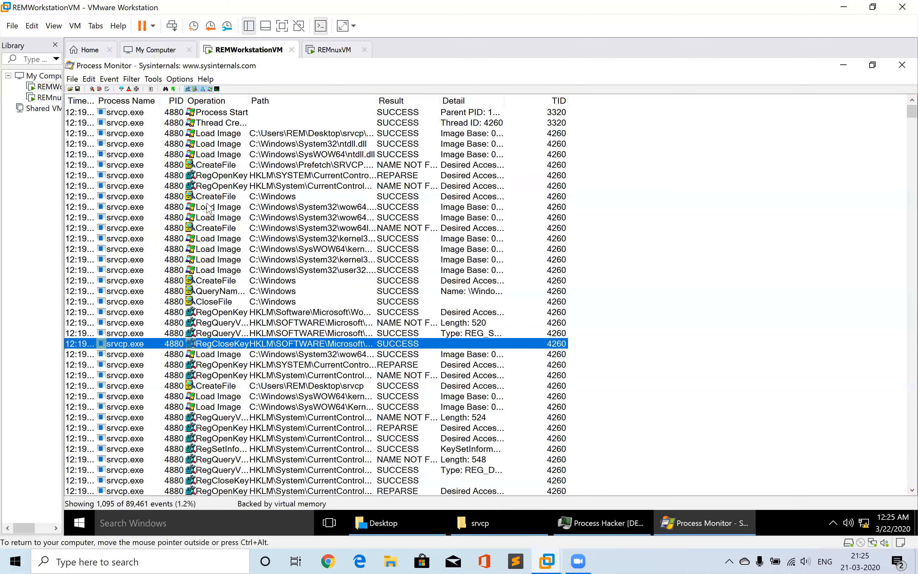
key(Down)
key(Down)
key(Down)
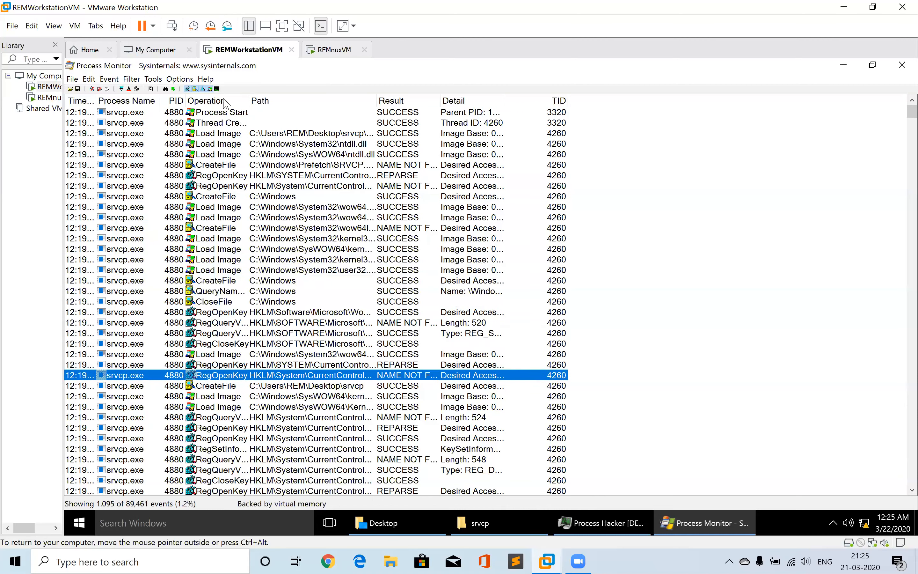
Examine individual Load Image, CreateFile and registry events recorded for srvcp.exe
click(206, 208)
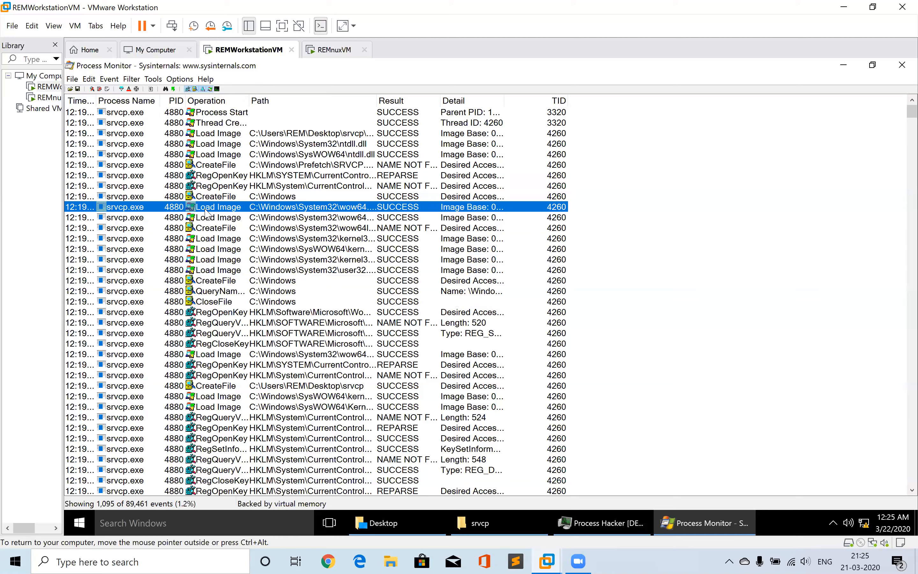
click(211, 250)
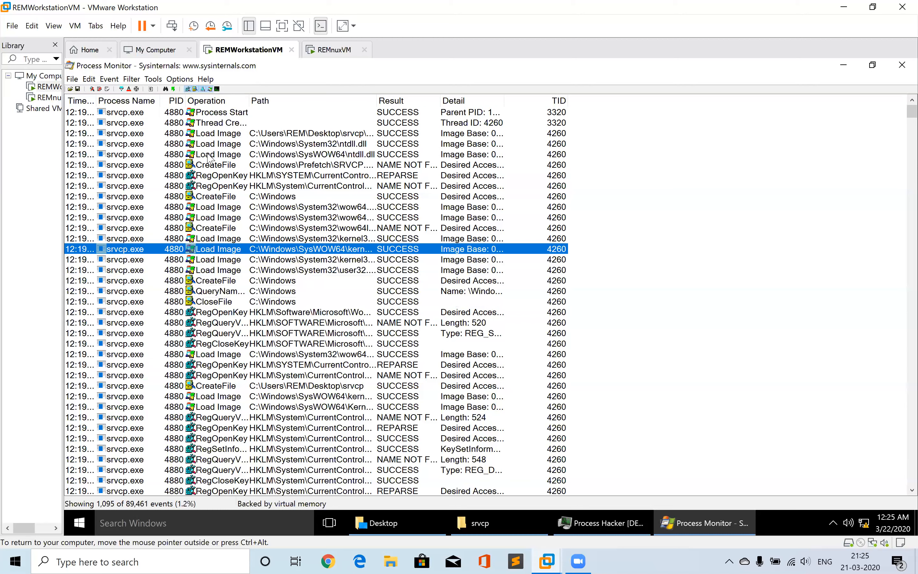
click(217, 165)
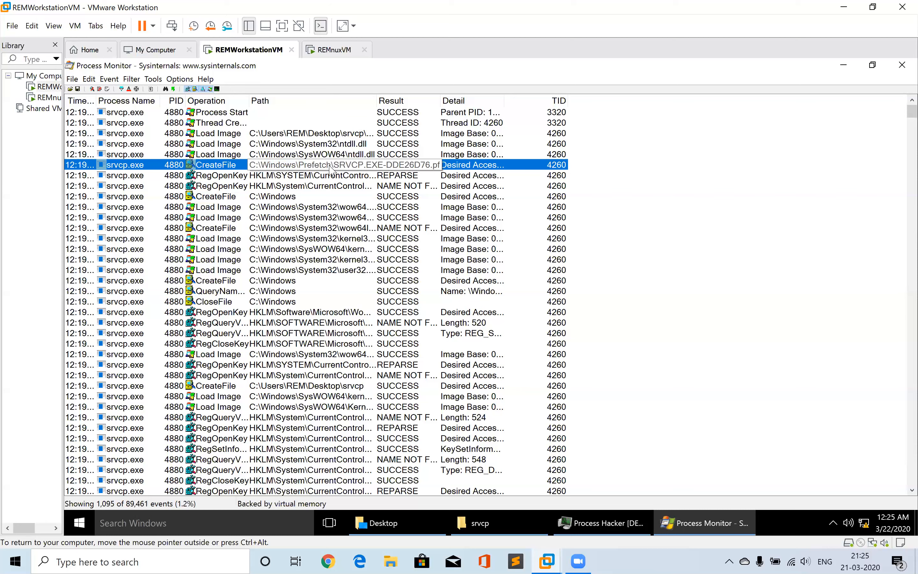
click(217, 196)
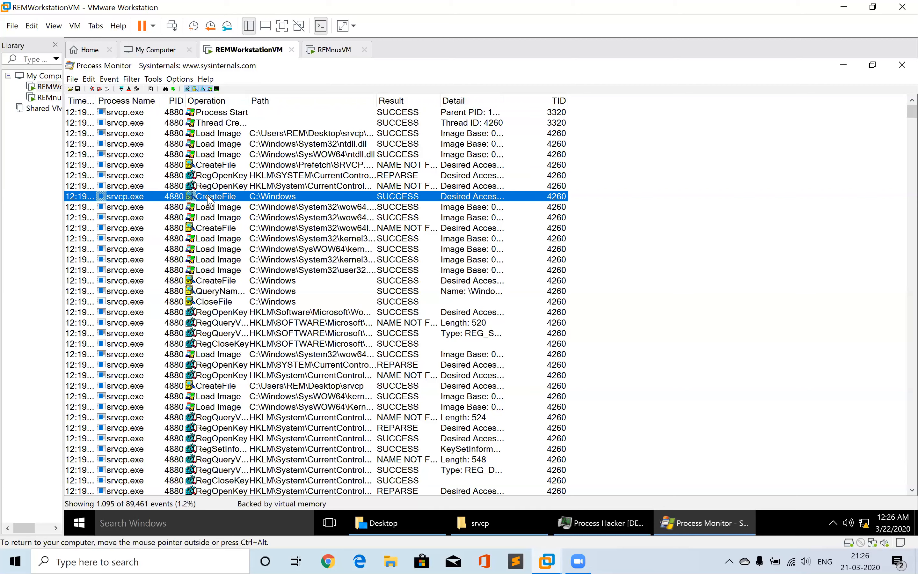
click(213, 314)
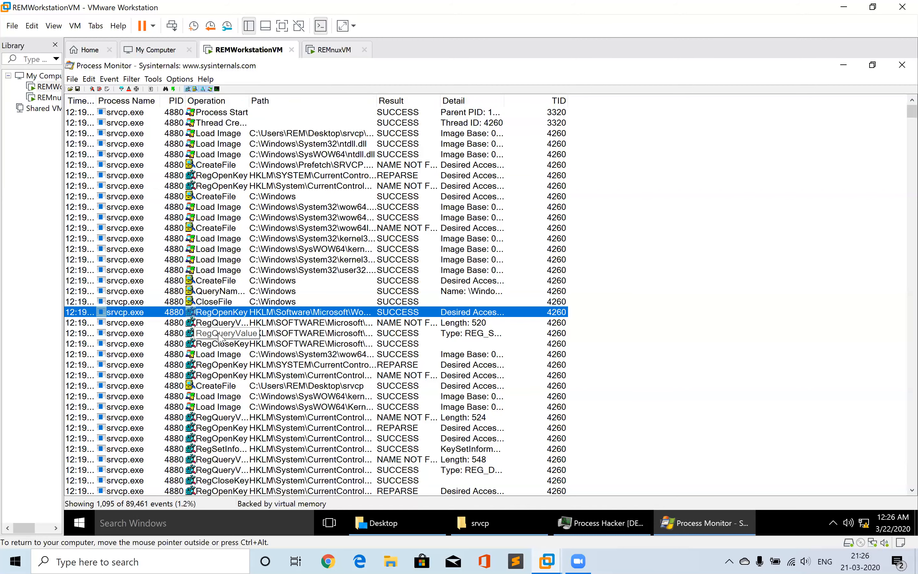
click(223, 387)
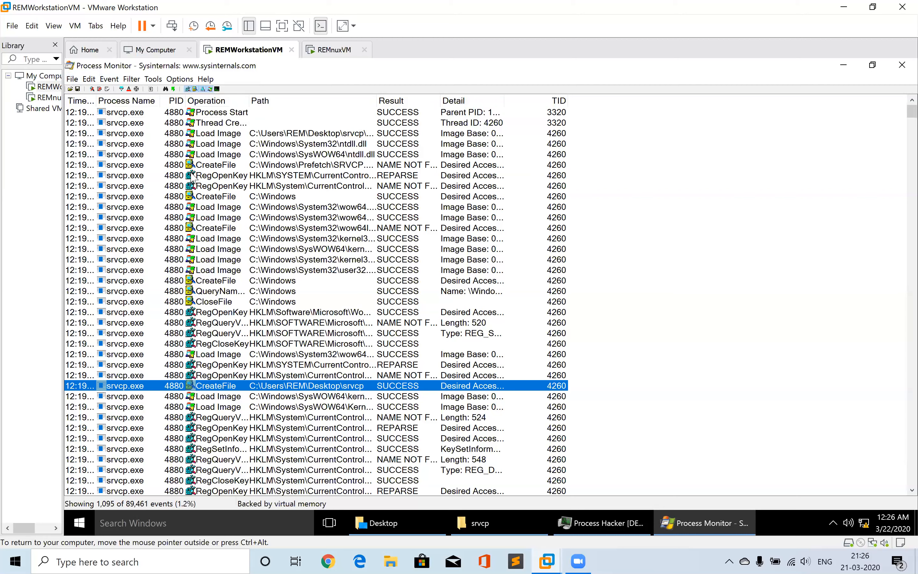
Save the events shown by the current filter as a comma-separated values file, Logfile.CSV, on the desktop
click(73, 79)
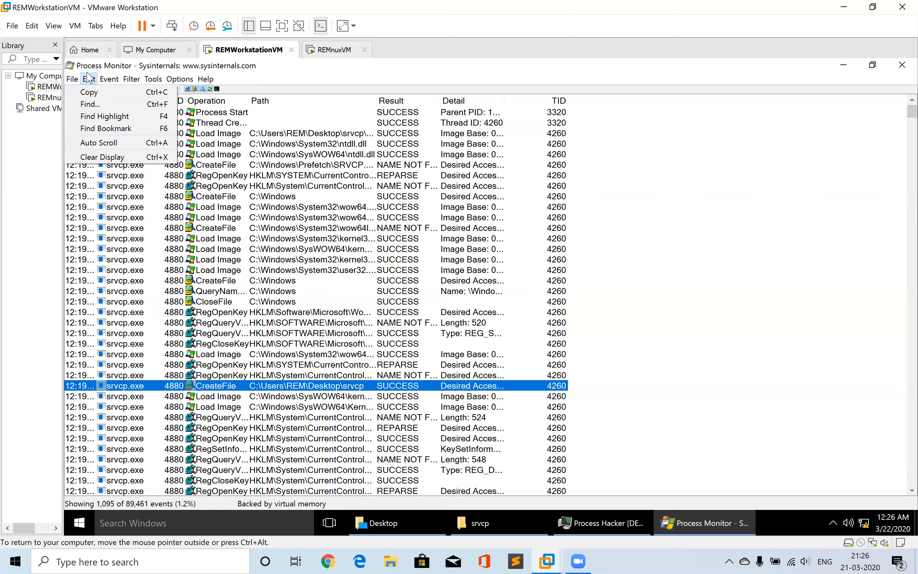
click(91, 104)
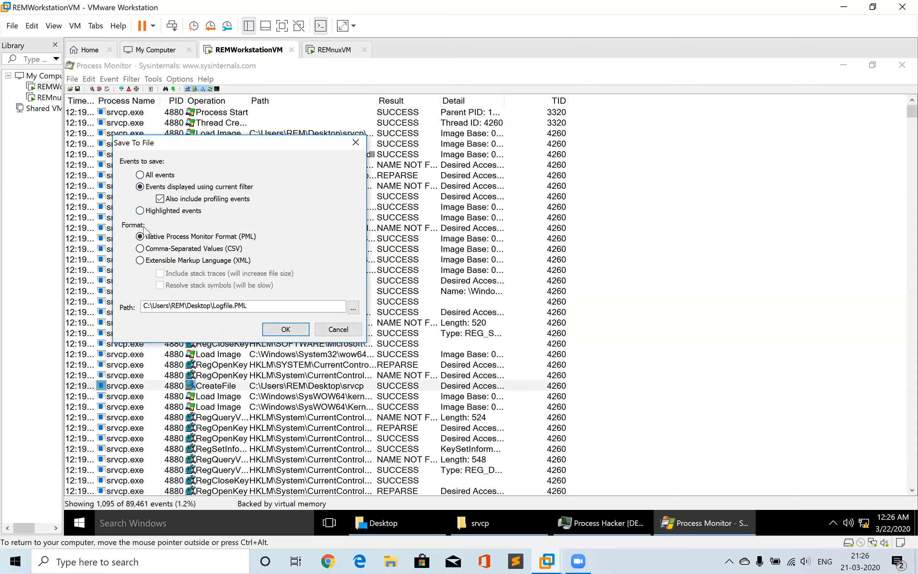
click(140, 249)
click(286, 329)
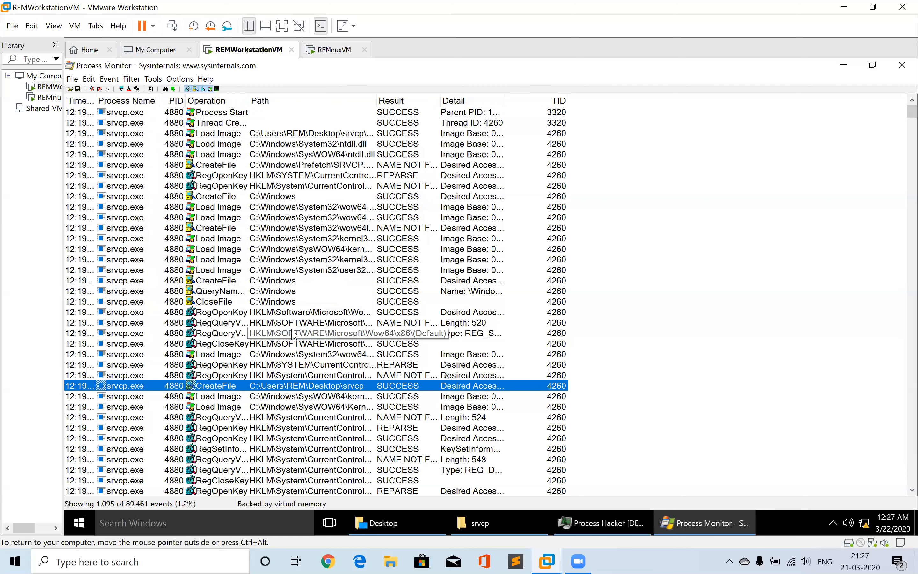
Open the VM's Desktop folder in File Explorer and select Logfile.CSV
click(383, 514)
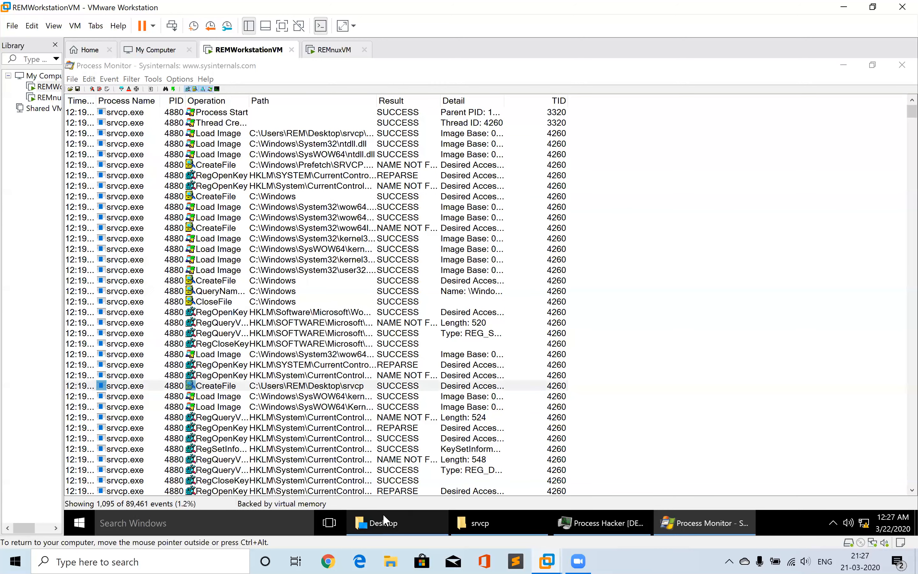
click(421, 528)
click(421, 528)
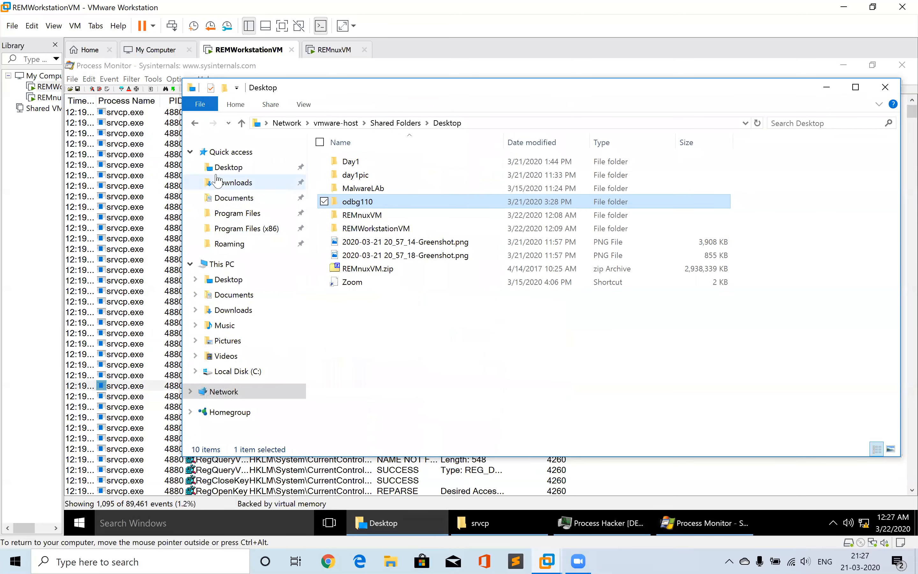
click(228, 168)
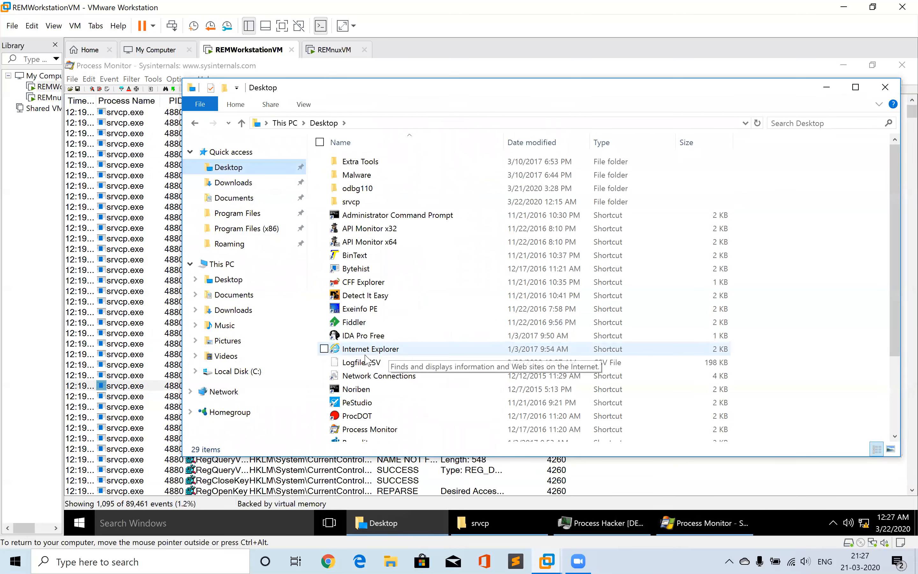
click(355, 363)
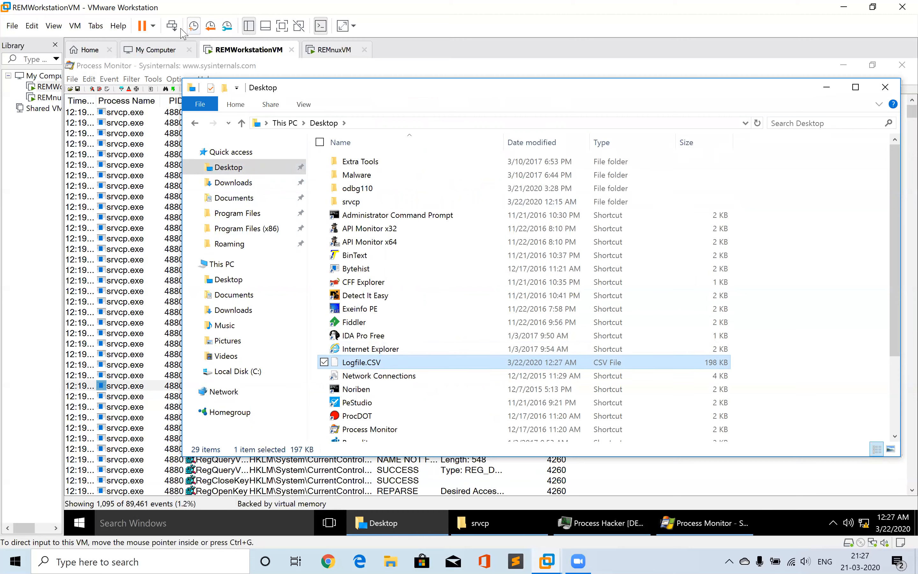
click(142, 25)
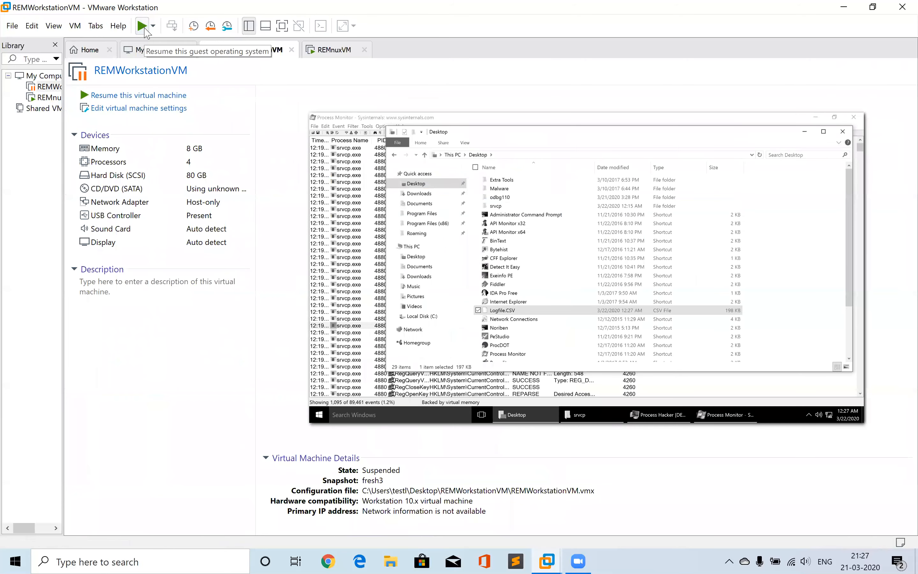
click(142, 25)
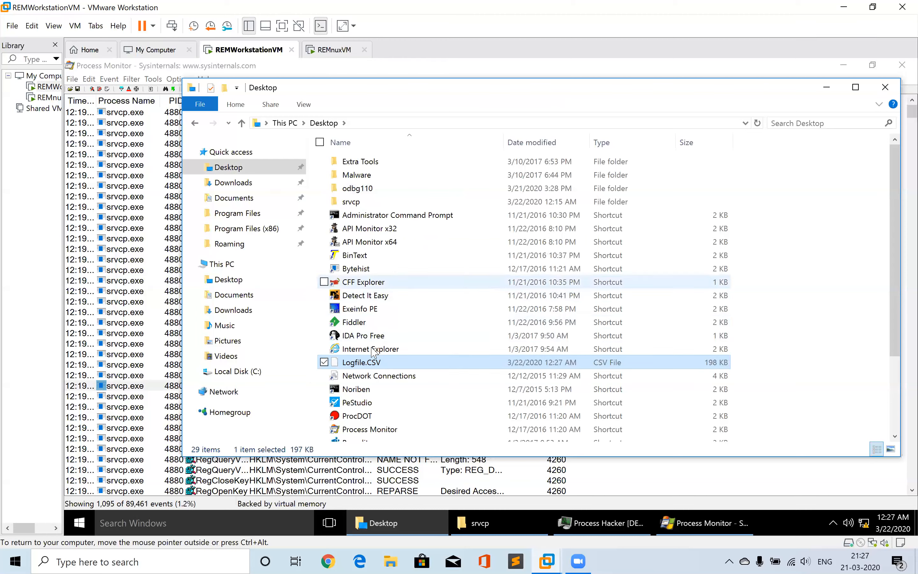
Copy Logfile.CSV from the VM and paste it onto the host computer's desktop
click(363, 363)
right_click(364, 364)
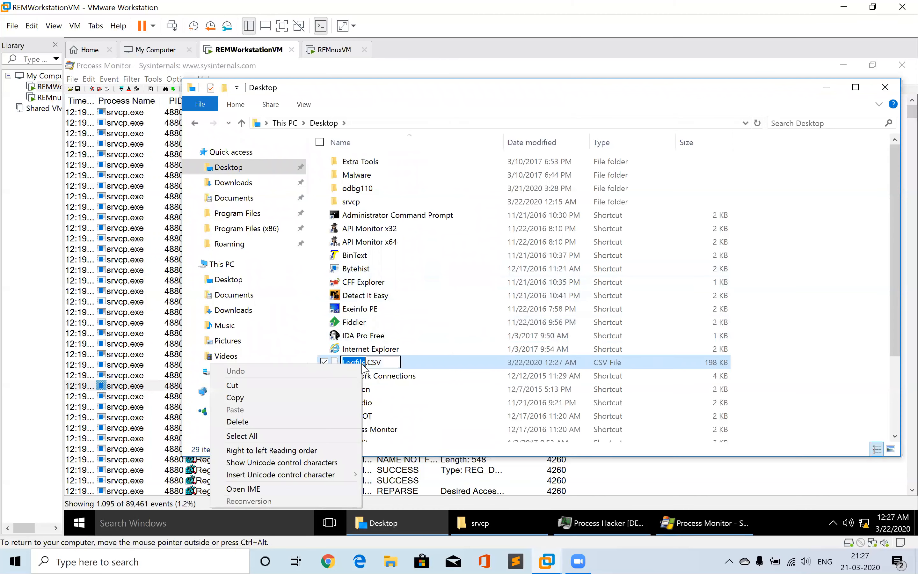
click(407, 368)
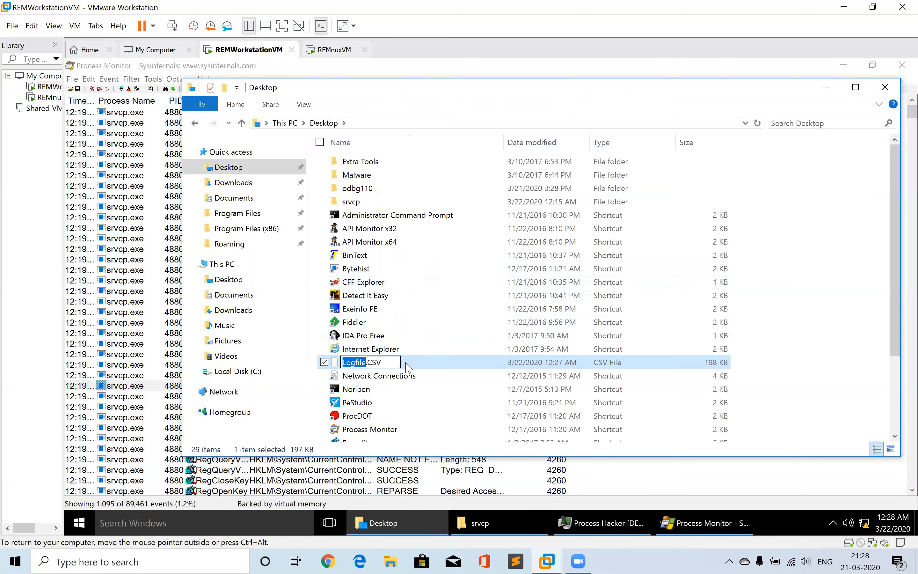
right_click(406, 366)
click(291, 288)
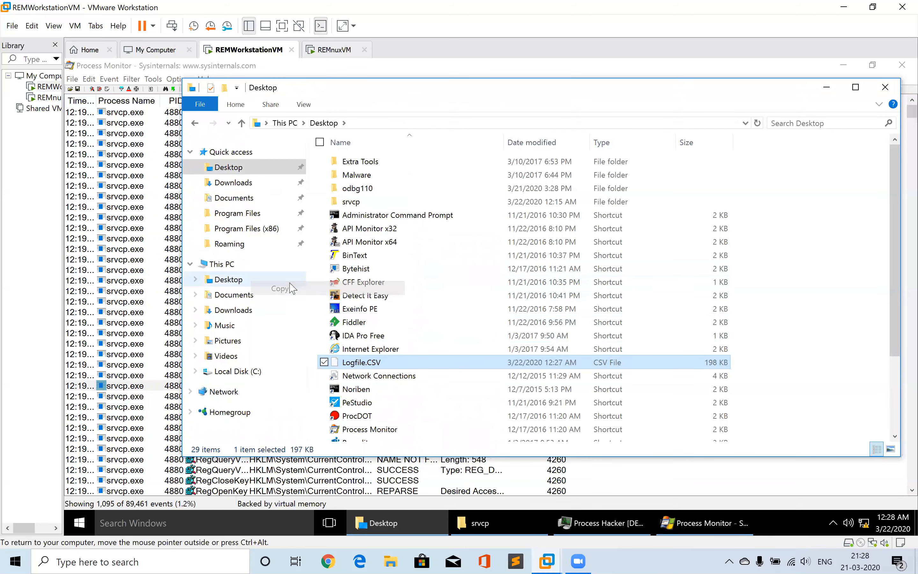
click(843, 7)
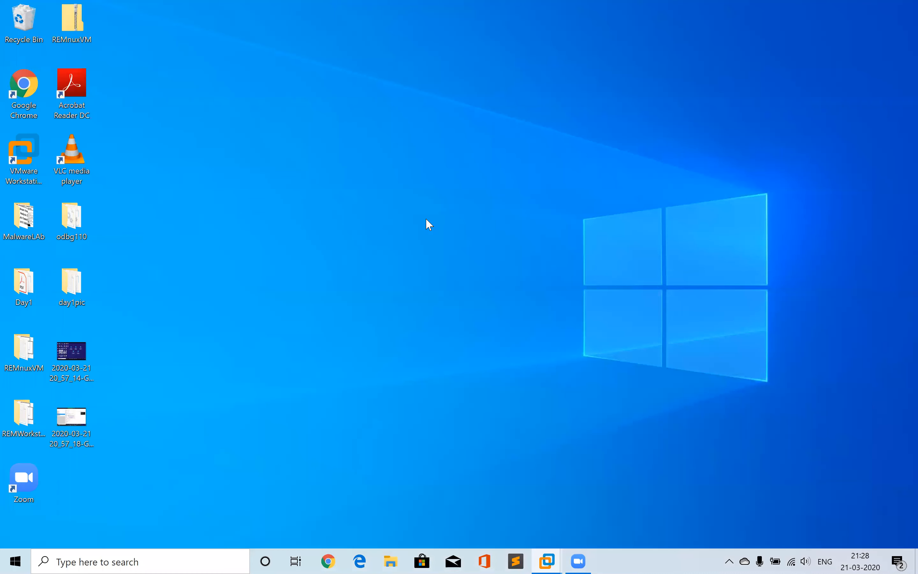
right_click(410, 222)
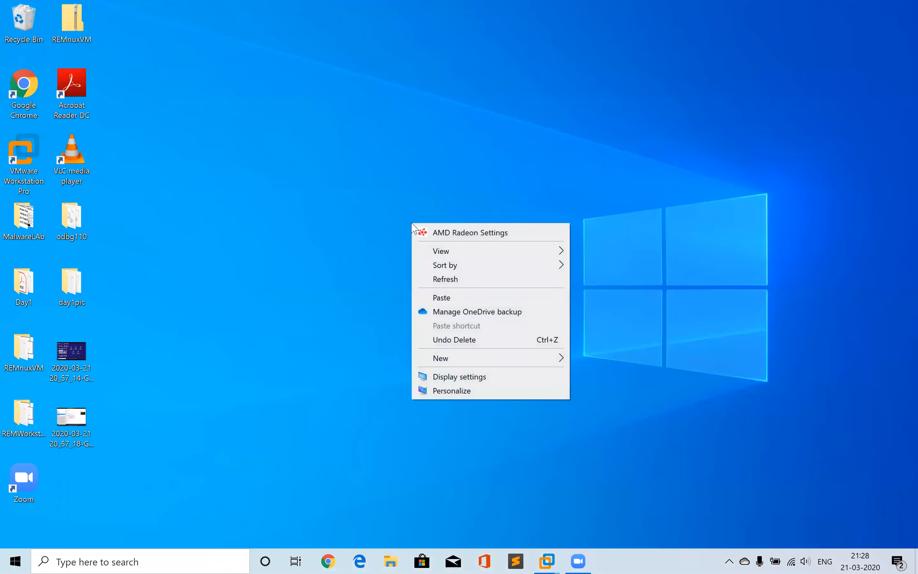
click(441, 299)
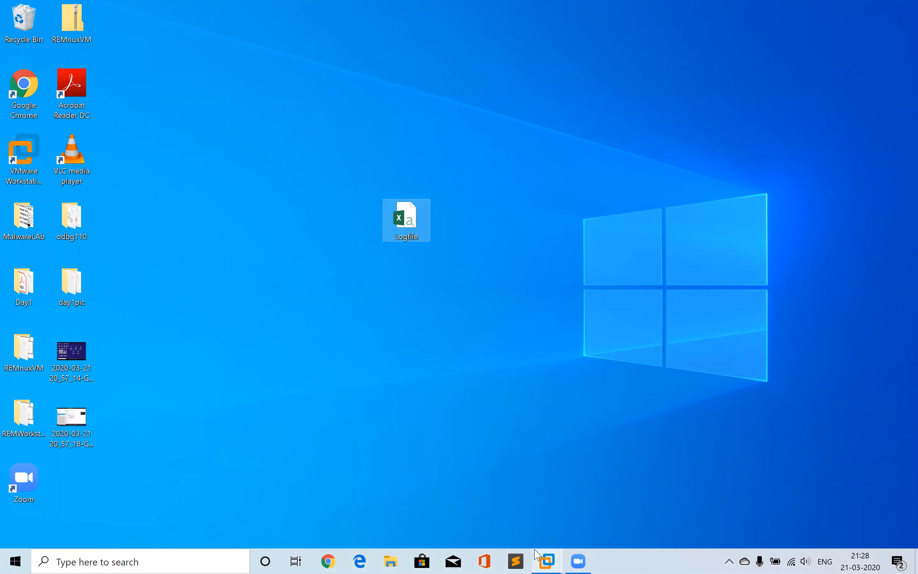
Switch to VMware Workstation, pause the REMWorkstationVM virtual machine, and minimize the VMware window
click(546, 561)
click(611, 454)
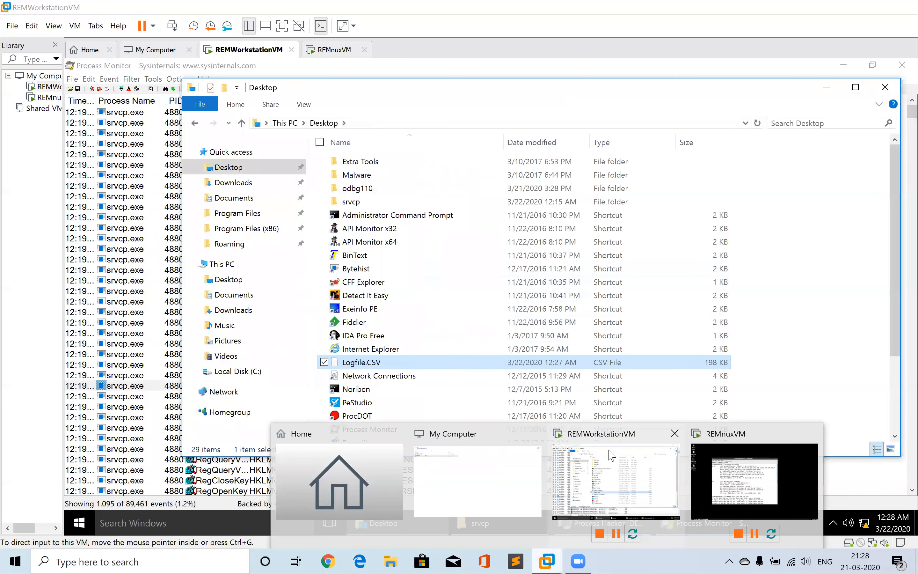
click(143, 31)
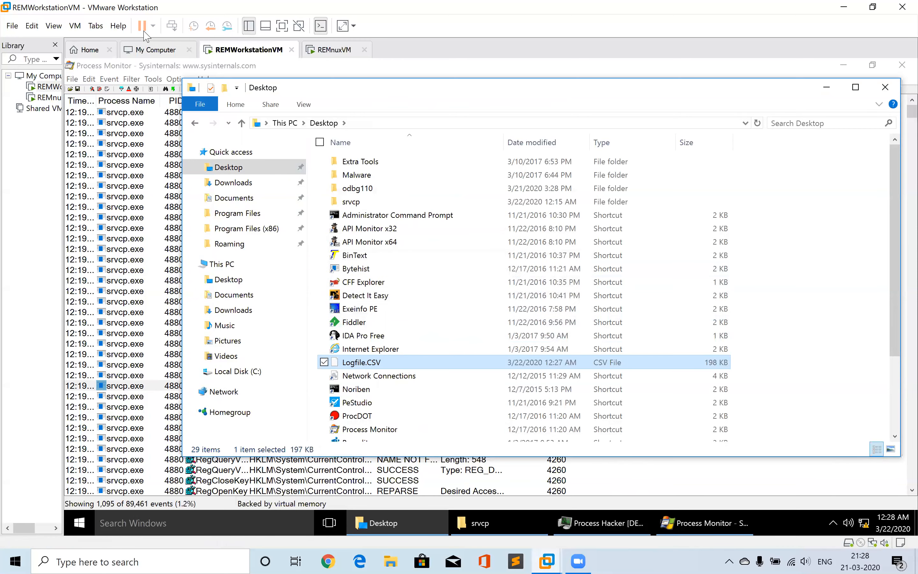
click(843, 7)
Open Logfile.CSV from the host desktop in Excel and autofit the Time of Day, Operation and Path columns
double_click(399, 227)
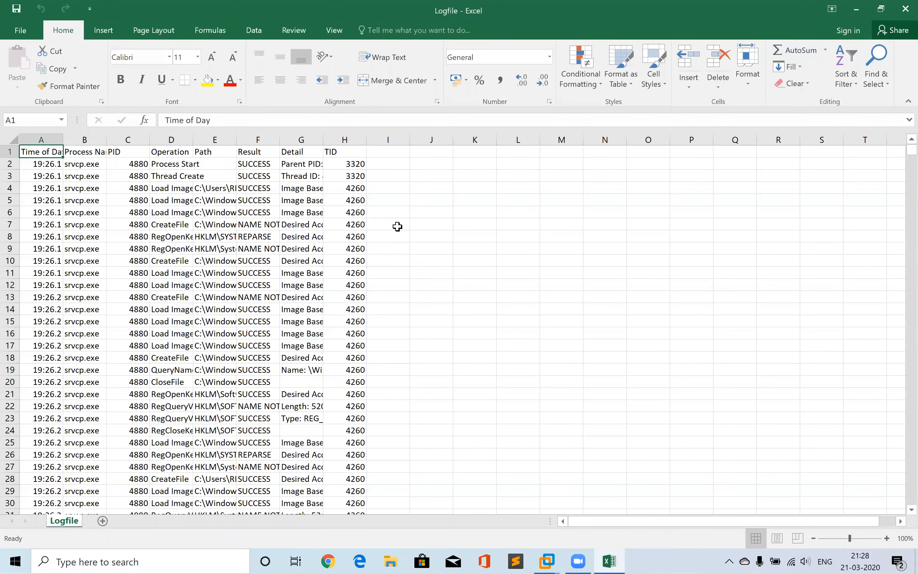
double_click(62, 142)
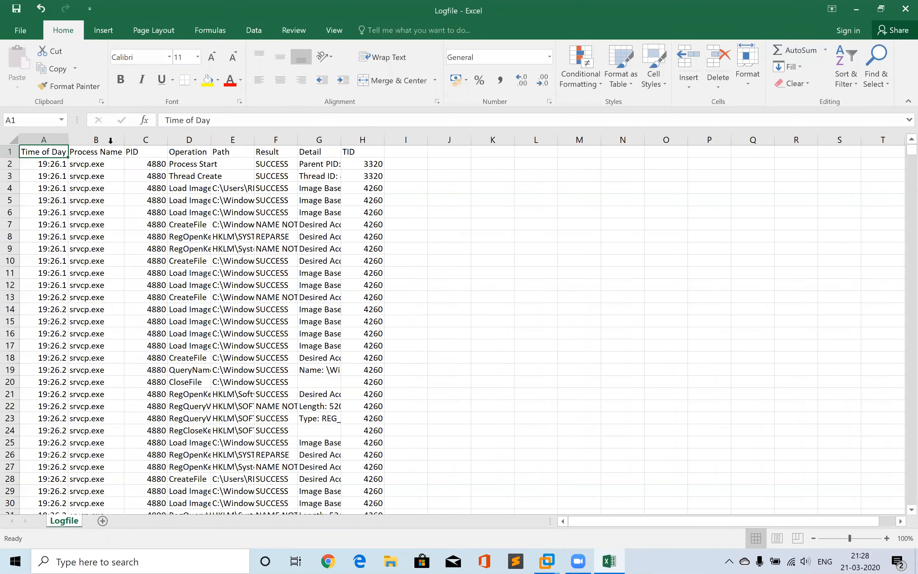
double_click(211, 141)
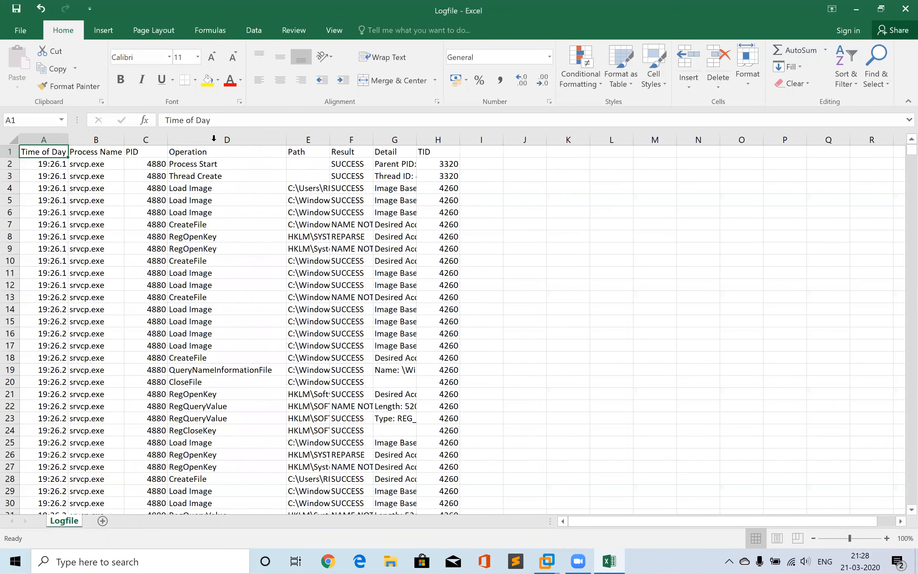
double_click(330, 140)
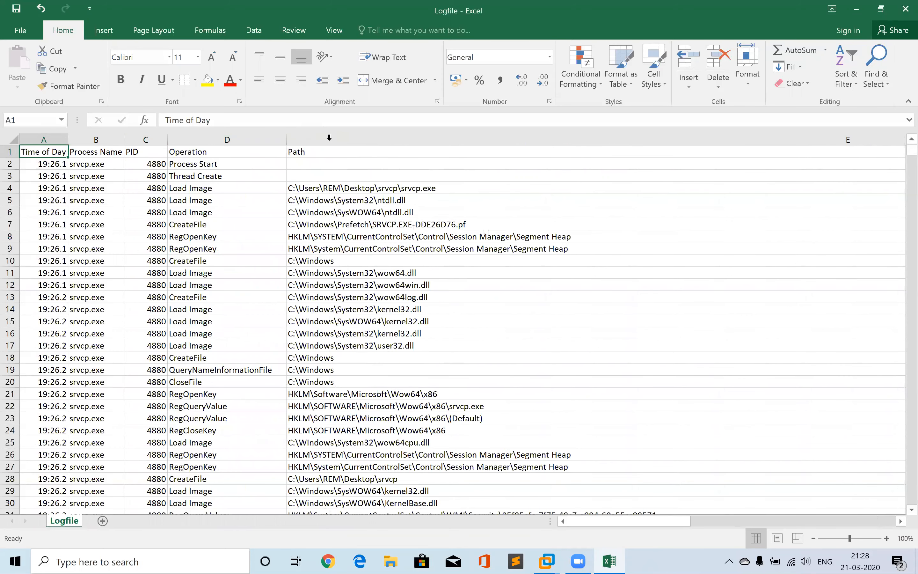
Narrow the Path column so the Result, Detail and TID columns fit on screen at 100% zoom
click(812, 538)
click(812, 538)
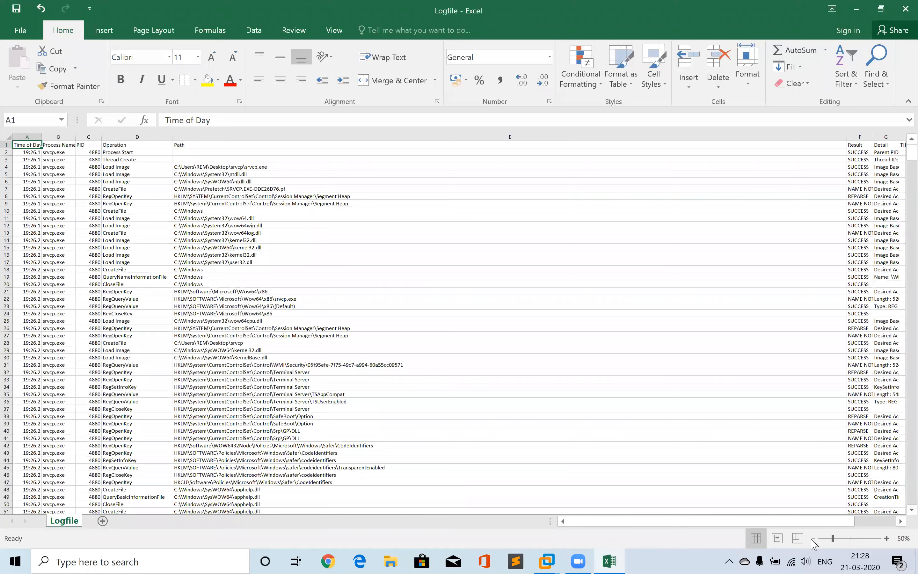
click(812, 538)
click(813, 538)
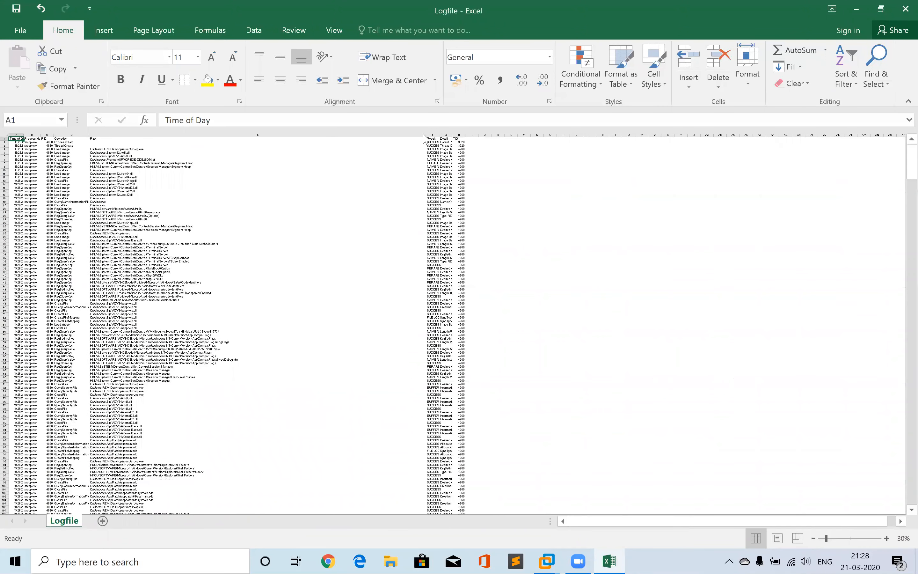
drag(426, 136, 258, 137)
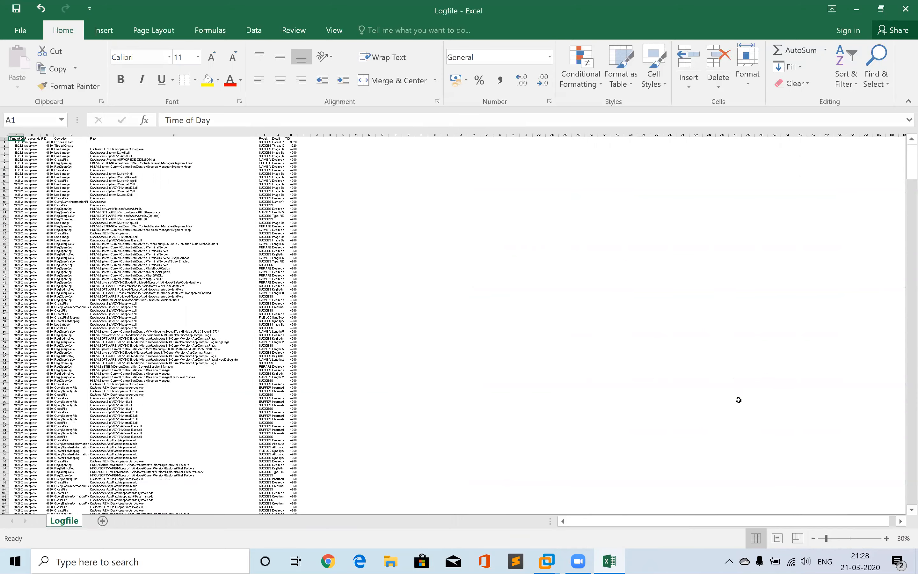
click(886, 538)
click(887, 538)
click(887, 538)
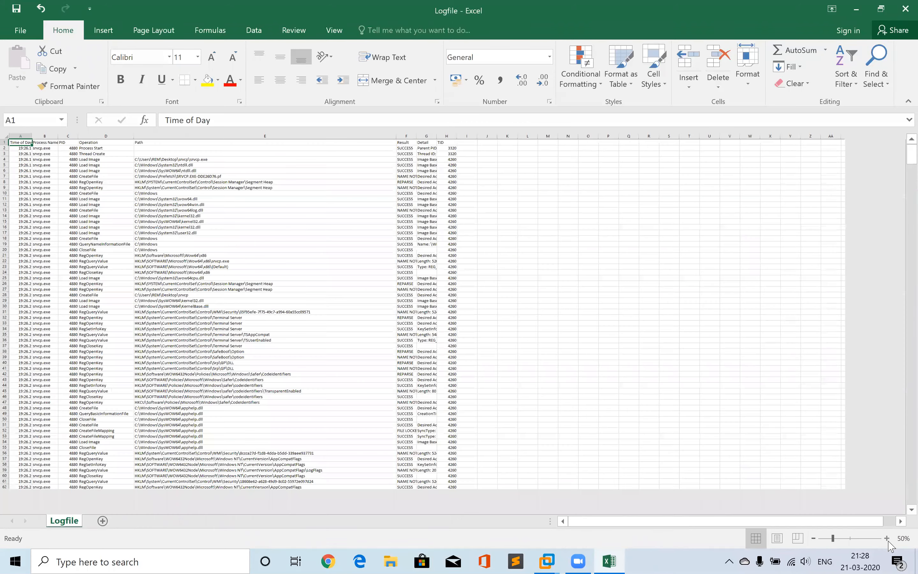
click(887, 538)
click(886, 537)
click(887, 538)
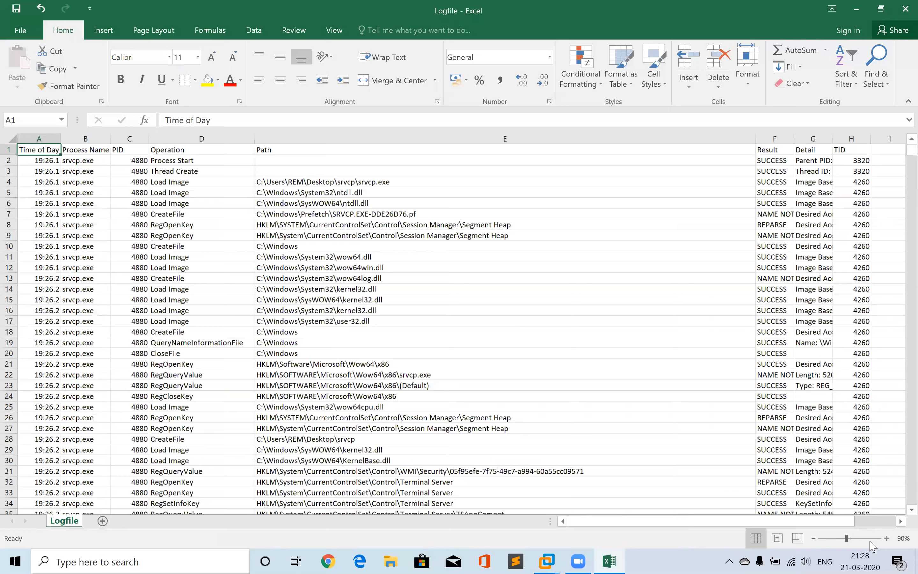
click(887, 538)
Freeze the top header row of the worksheet
click(10, 152)
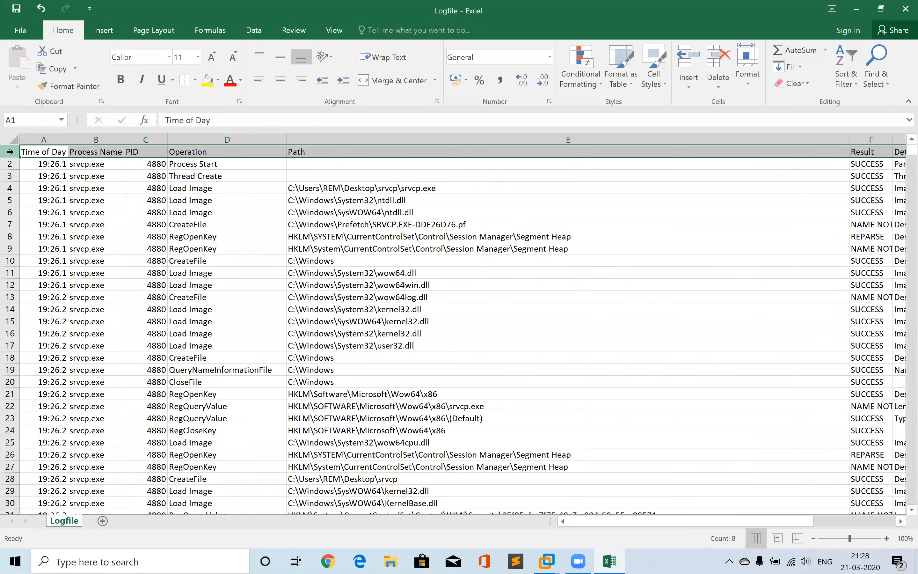
click(343, 30)
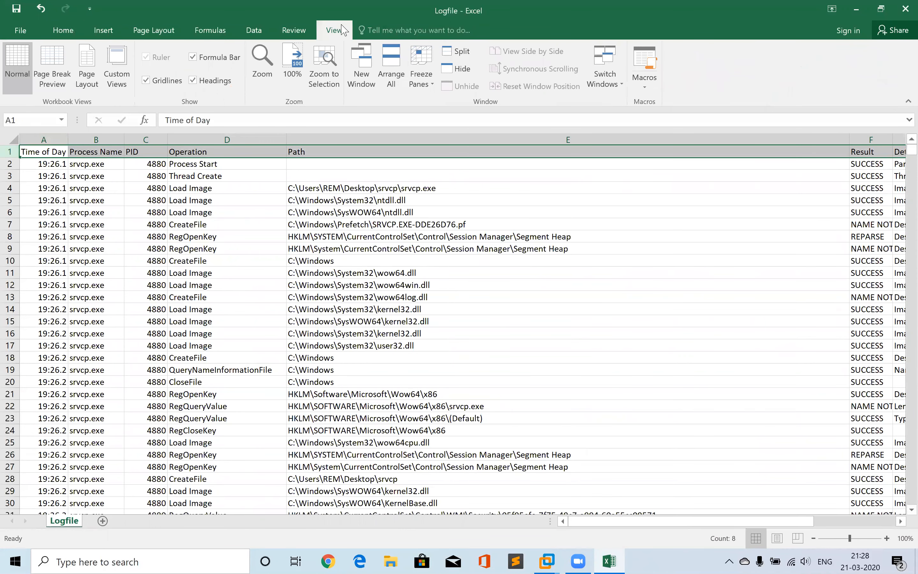
click(427, 83)
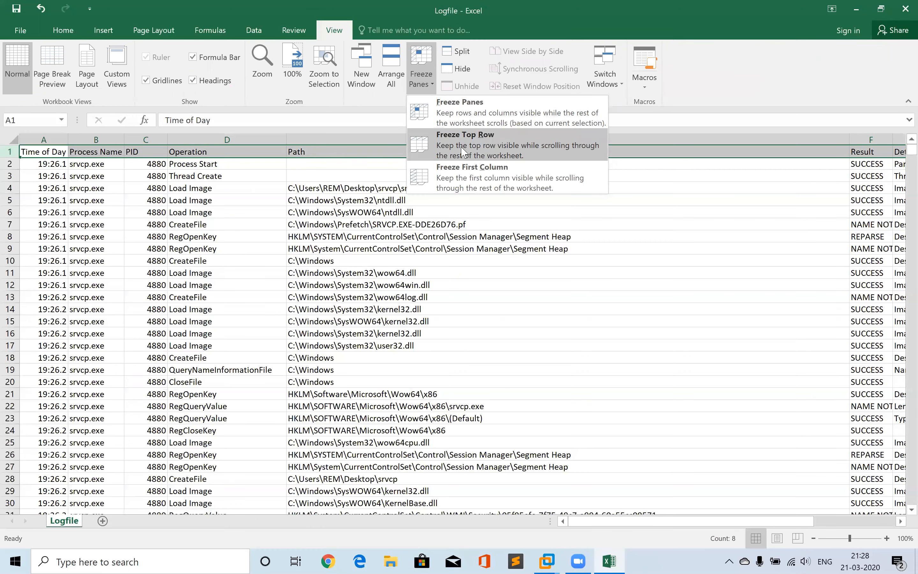
click(463, 152)
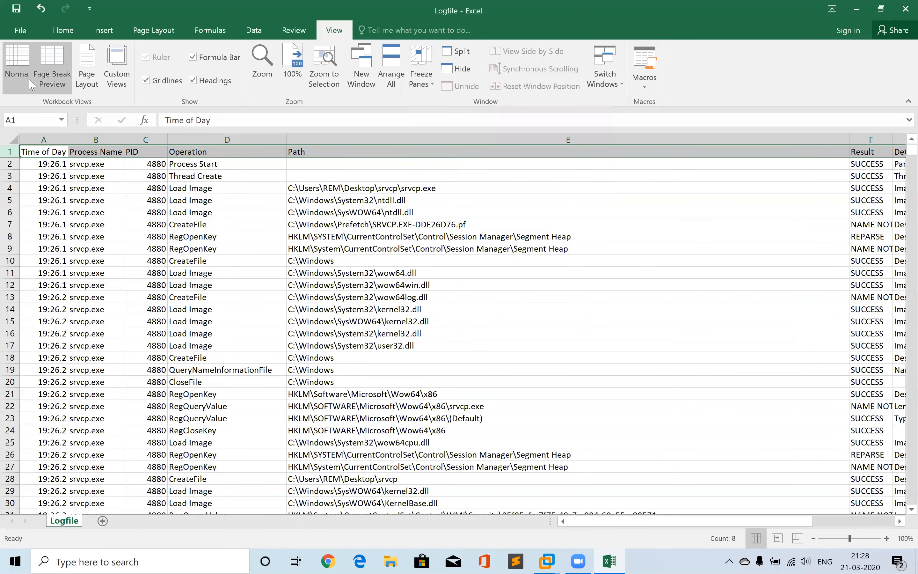
click(35, 30)
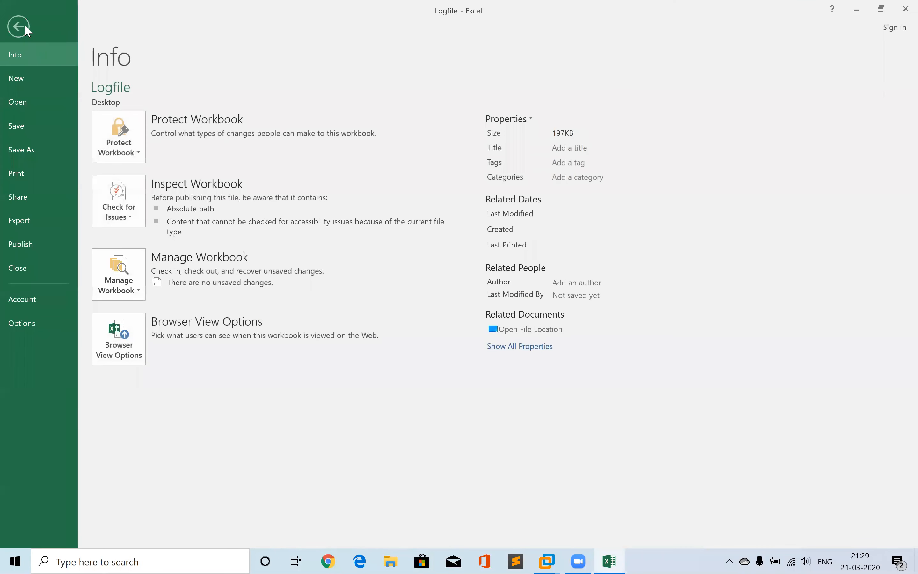
click(24, 25)
click(63, 31)
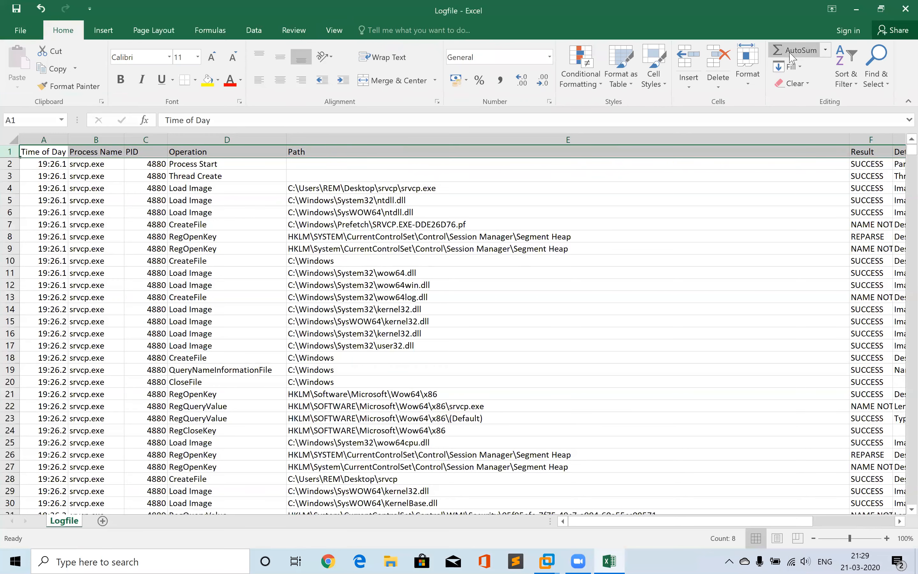
Enable column filters and filter the Operation column to show only CreateFile events
click(857, 89)
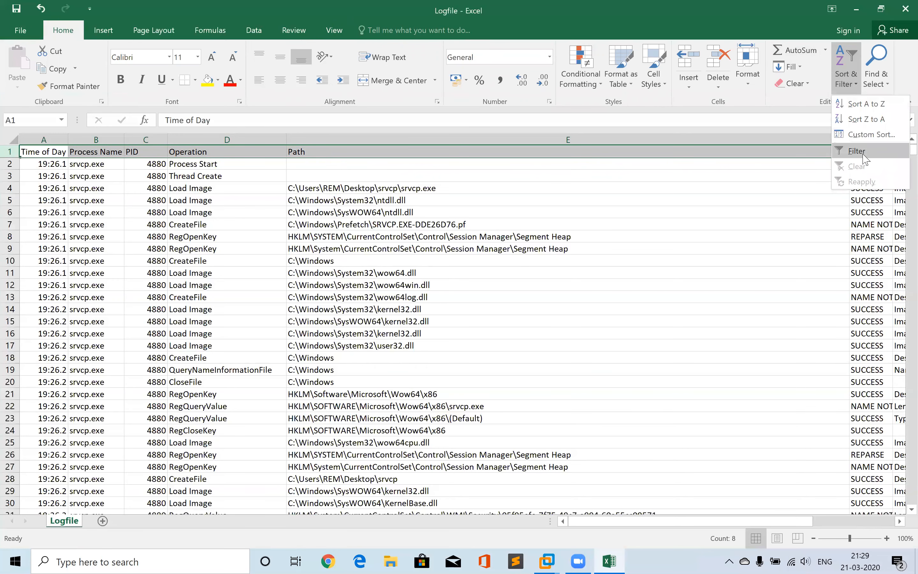
click(859, 150)
scroll(796, 175, right, 2)
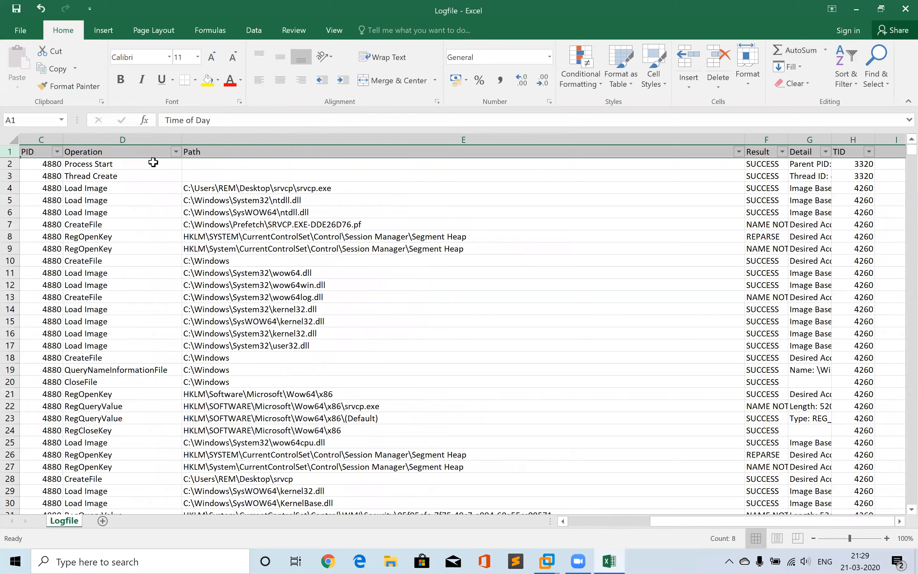
click(176, 152)
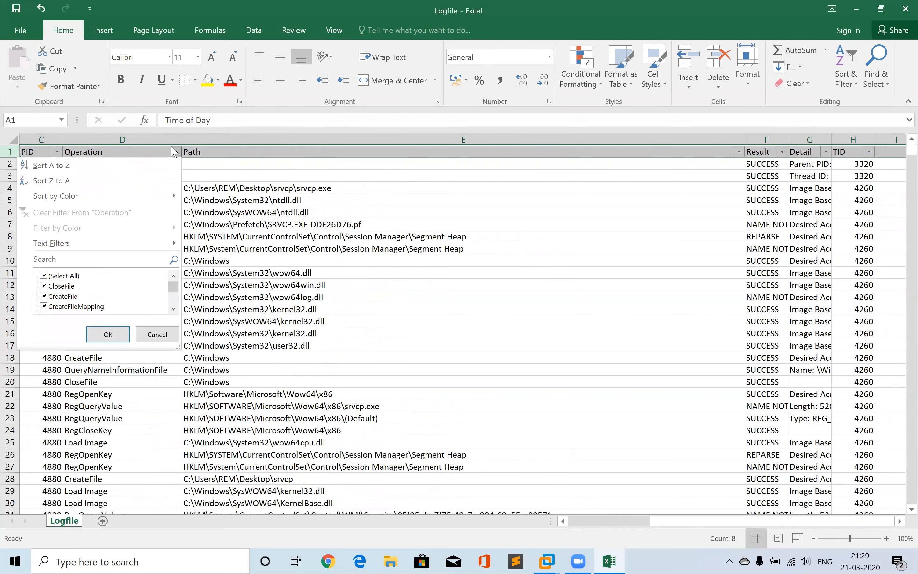
click(56, 276)
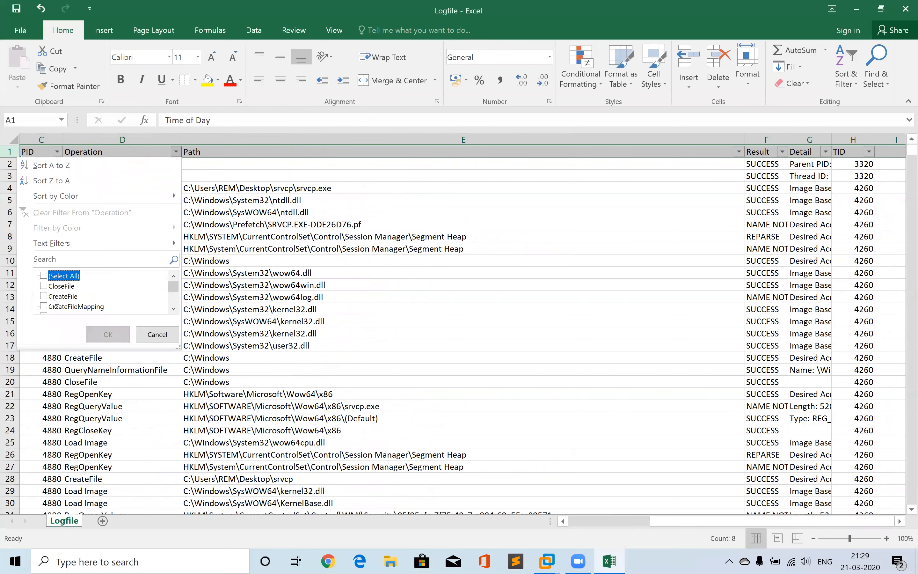
click(53, 296)
click(108, 334)
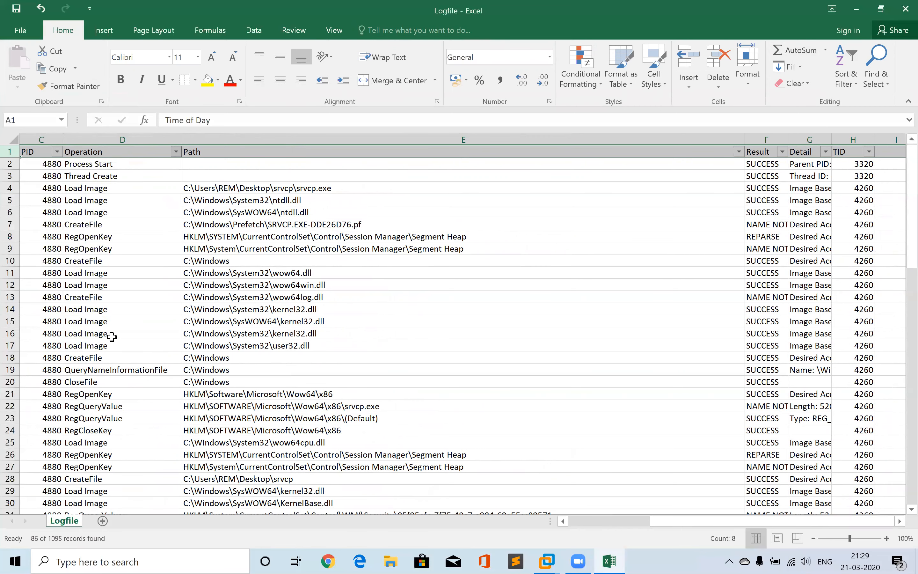
Step through the filtered CreateFile rows and read the file paths srvcp.exe accessed
click(148, 348)
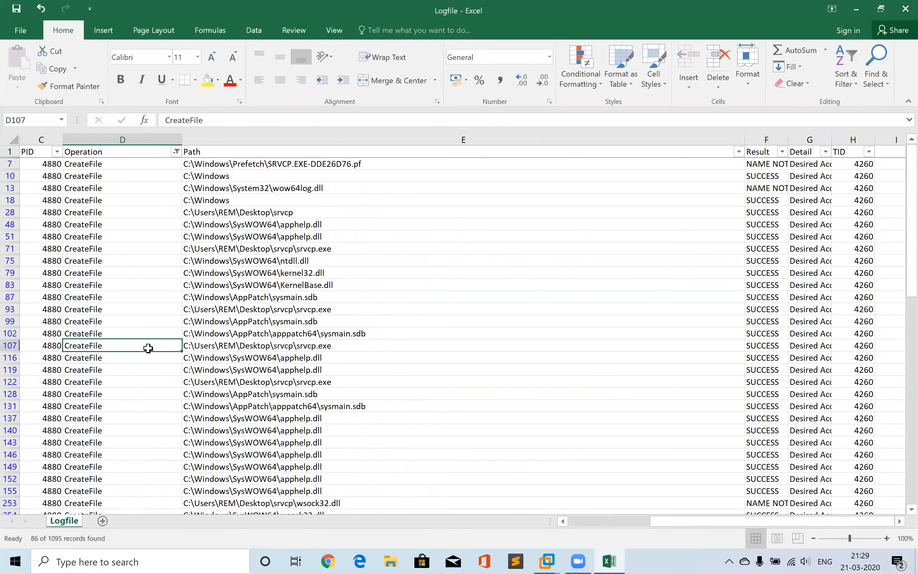
key(Left)
key(Left)
key(Left)
key(Right)
key(Right)
key(Right)
key(Right)
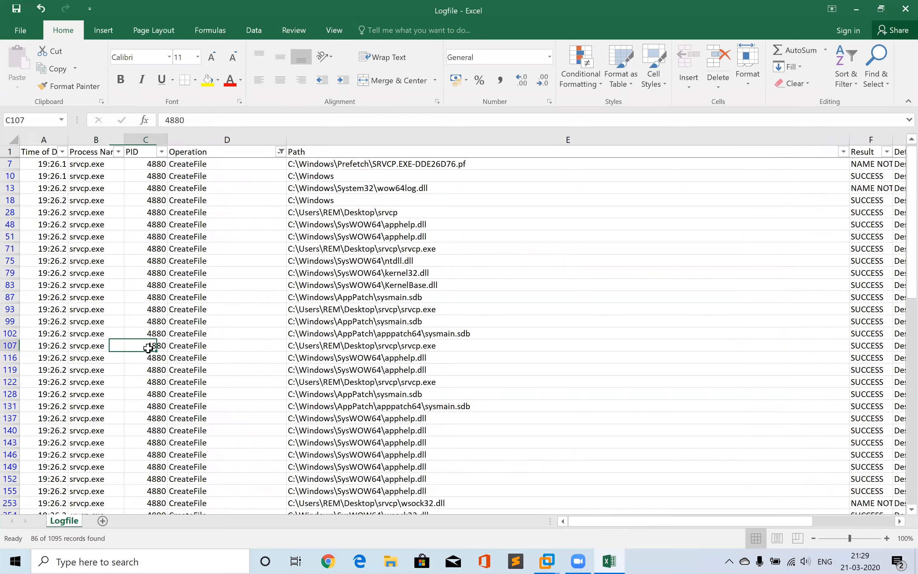
key(Up)
key(Up)
key(Up)
key(Up)
key(Up)
key(Up)
key(Up)
key(Up)
key(Up)
key(Up)
key(Up)
key(Up)
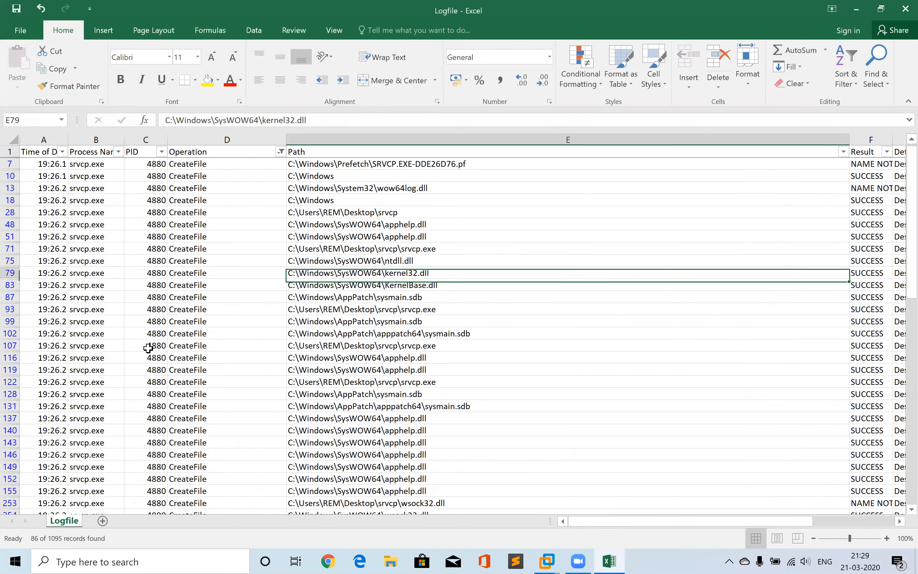
key(Up)
key(Up)
key(Up)
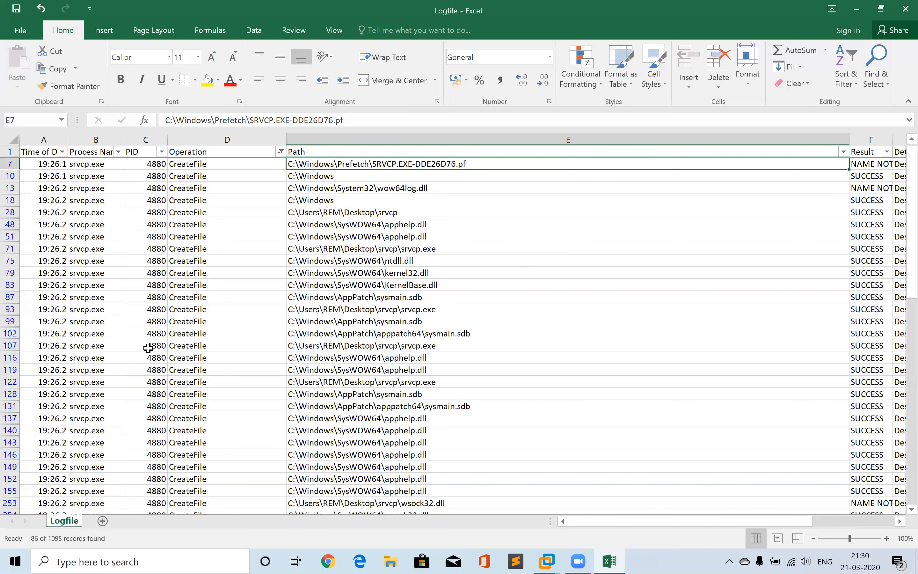
click(348, 262)
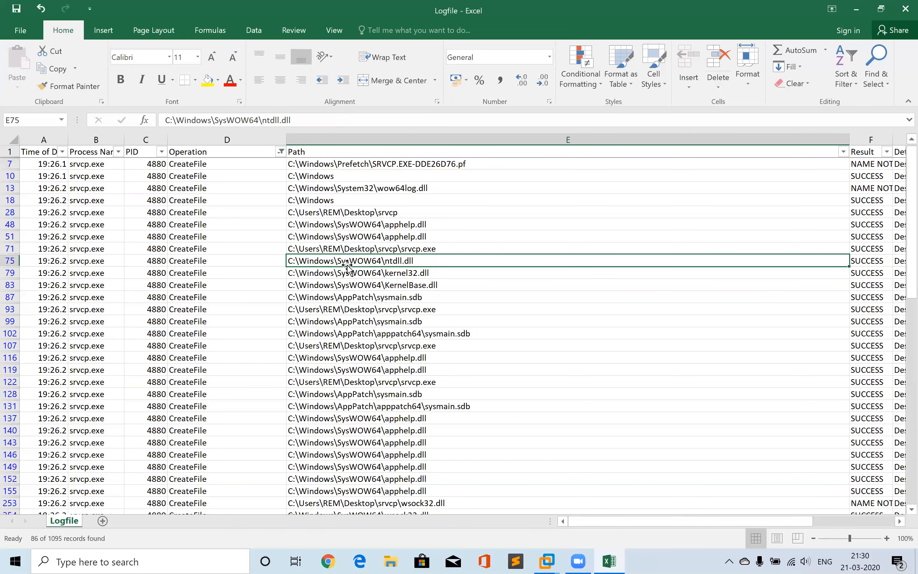
key(Down)
key(Down)
key(Down)
key(Down)
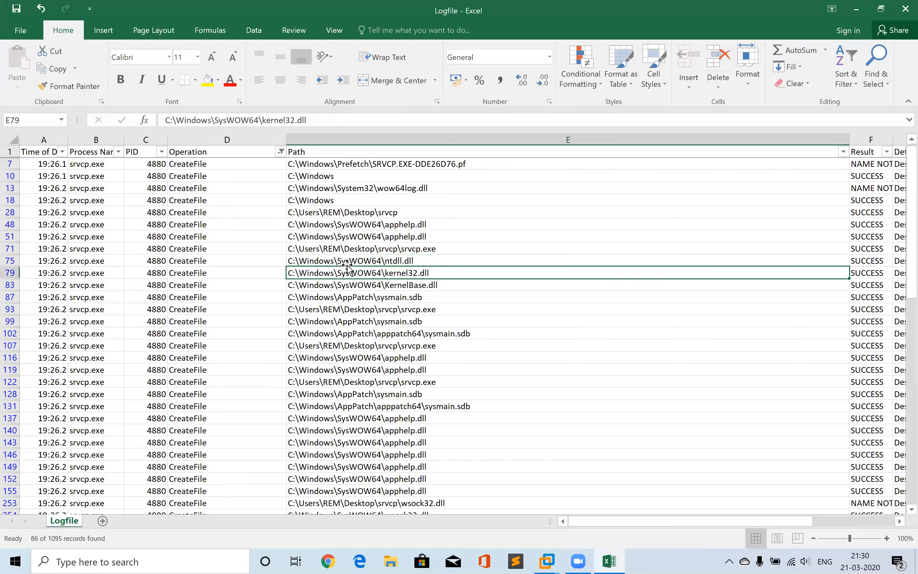
key(Down)
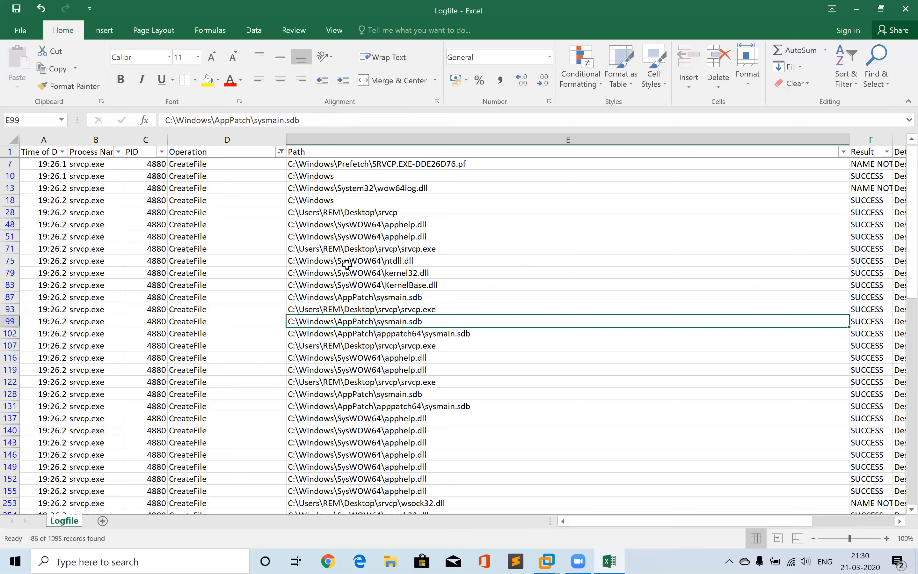
key(Down)
key(Down)
key(Down)
key(Down)
key(Down)
key(Down)
key(Down)
key(Down)
key(Down)
key(Down)
key(Down)
key(Down)
key(Down)
key(Down)
key(Down)
key(Down)
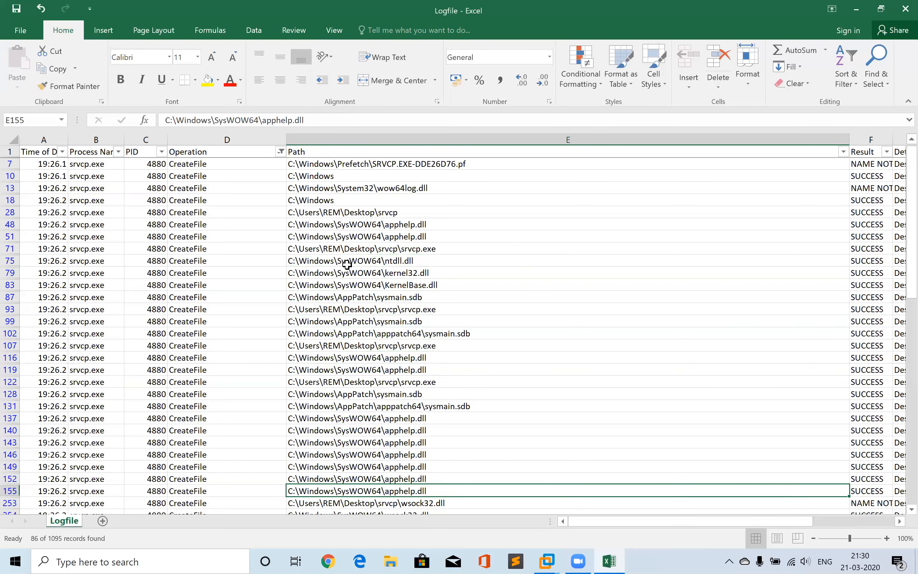
key(Up)
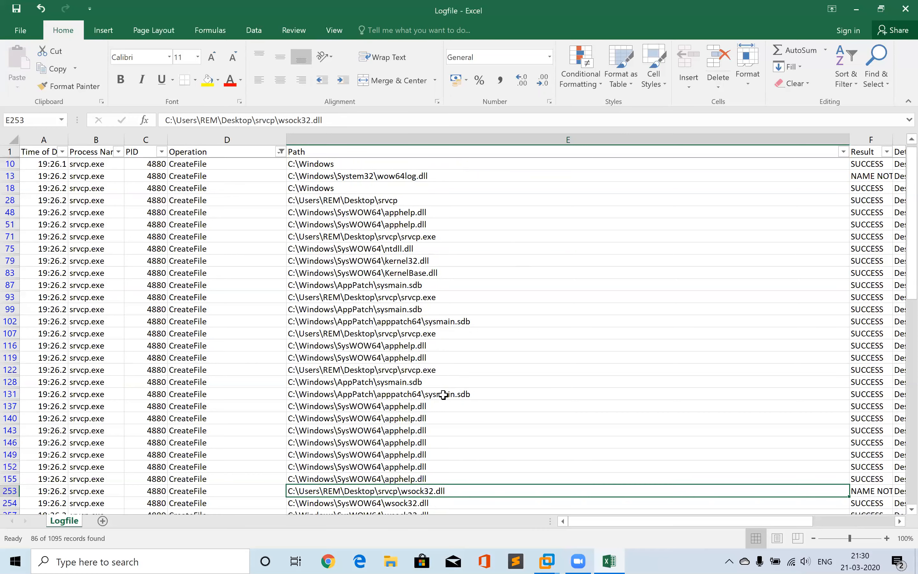
key(Down)
key(Down)
key(Down)
key(Down)
key(Down)
key(Down)
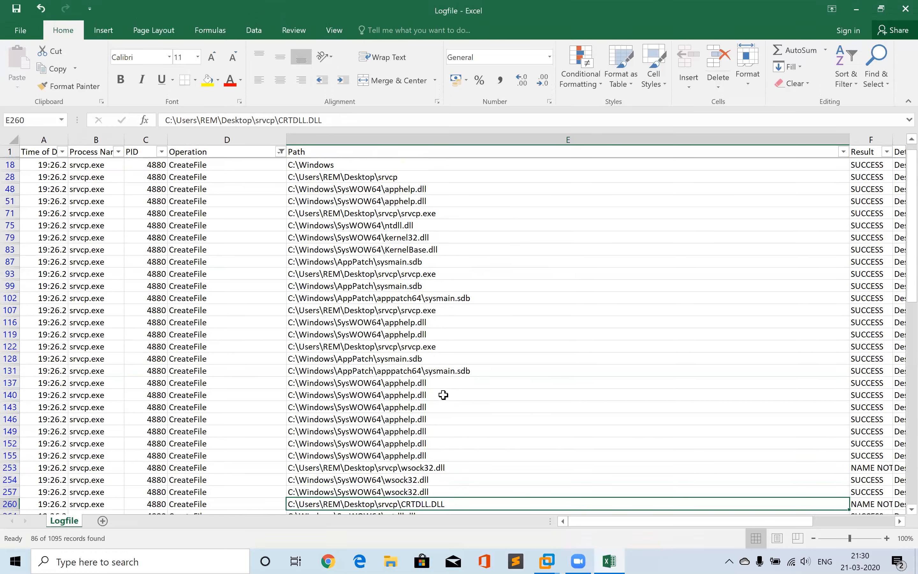
key(Down)
key(Down)
key(Down)
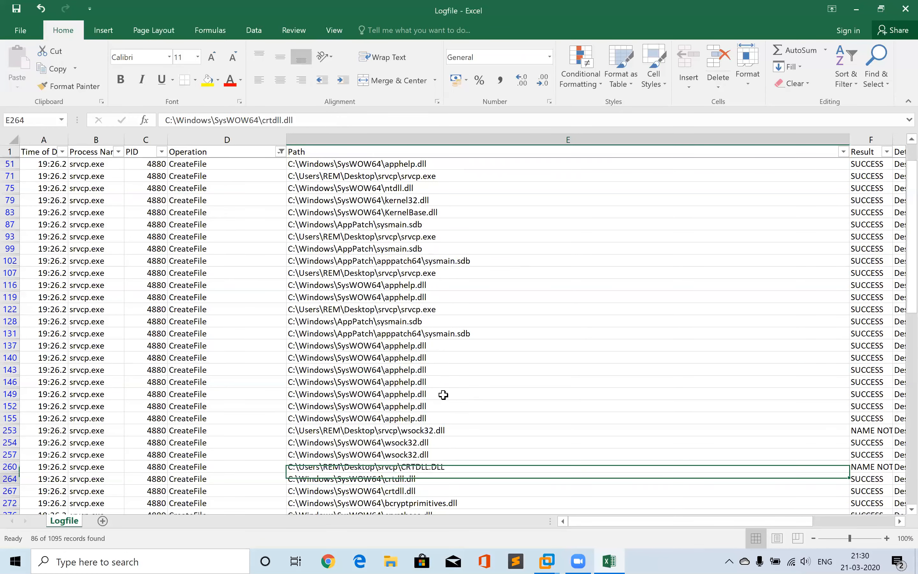
key(Down)
key(Down)
key(Down)
key(Down)
key(Down)
key(Down)
key(Down)
key(Down)
key(Down)
key(Down)
key(Down)
key(Down)
key(Down)
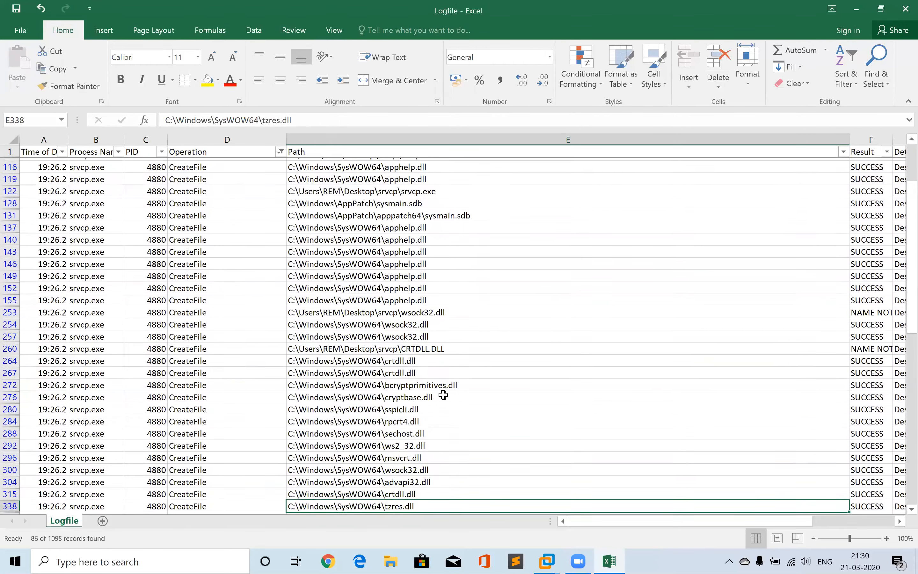
key(Down)
key(Down)
key(Down)
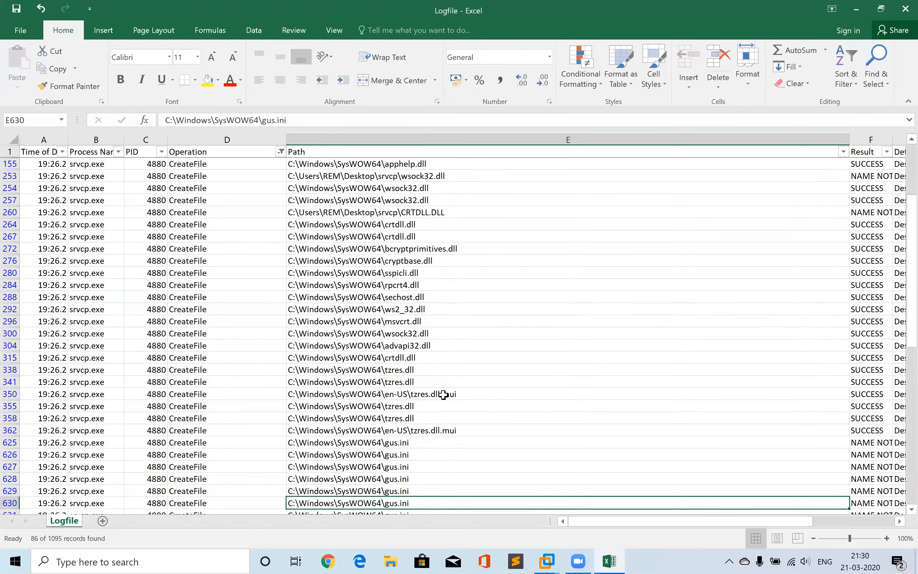
Compare the Path and Result values of the repeated gus.ini and tzres.dll CreateFile rows
key(Up)
key(Up)
key(Up)
click(443, 395)
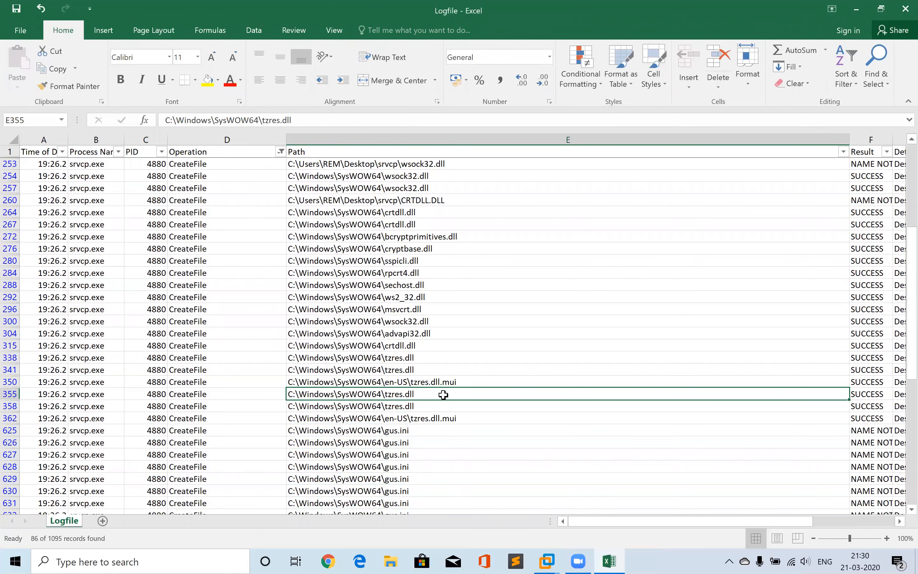
key(Up)
key(Up)
key(Up)
key(Up)
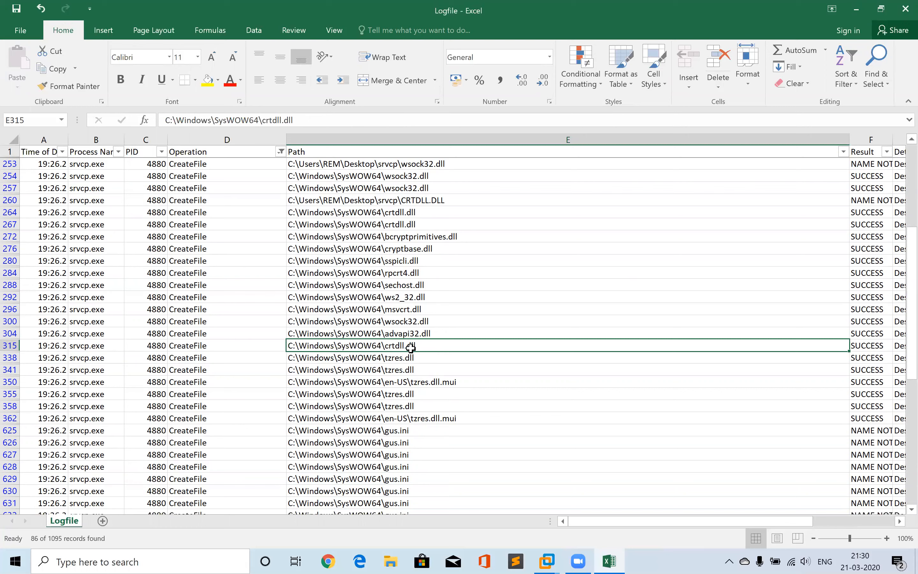
click(379, 313)
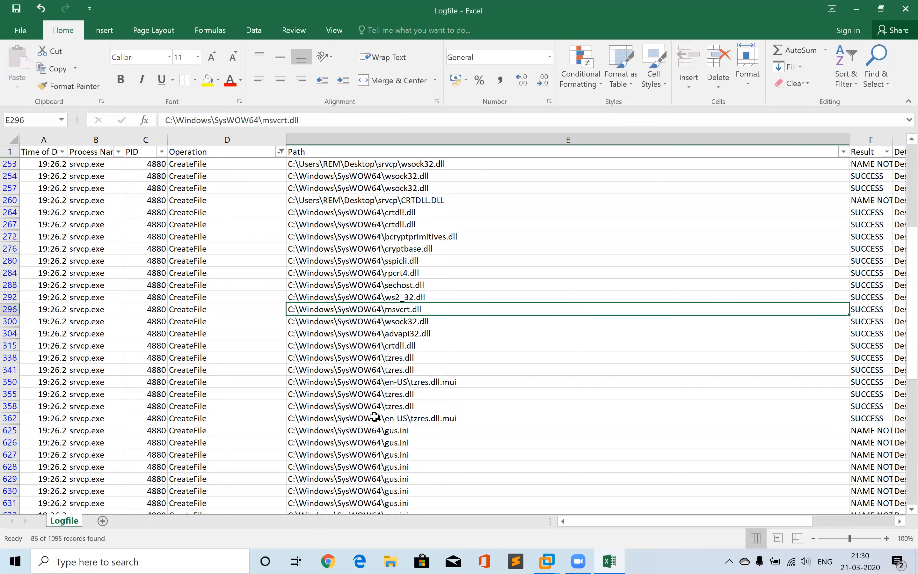
click(327, 432)
key(Down)
key(Down)
key(Down)
key(Down)
key(Down)
key(Down)
key(Down)
key(Down)
key(Down)
key(Down)
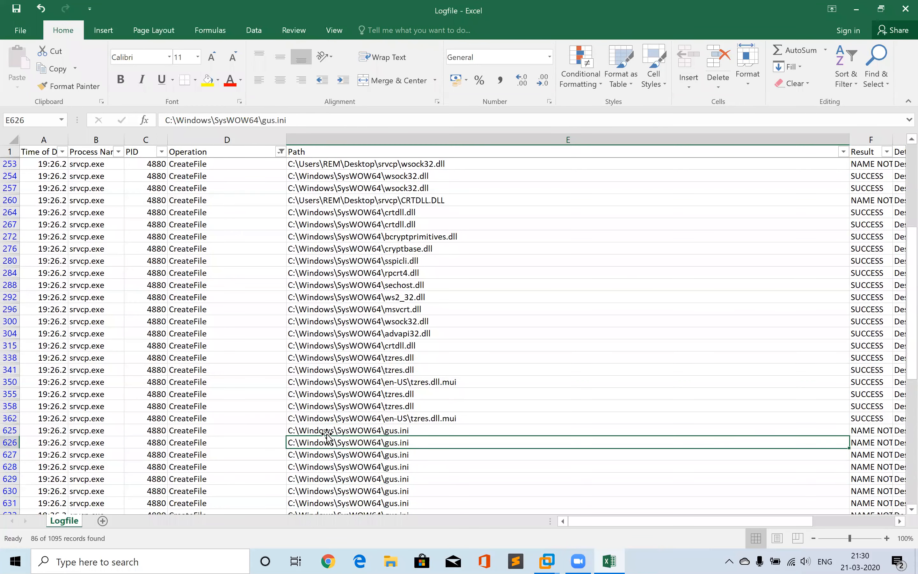
key(Up)
key(Up)
key(Up)
key(Up)
key(Up)
key(Up)
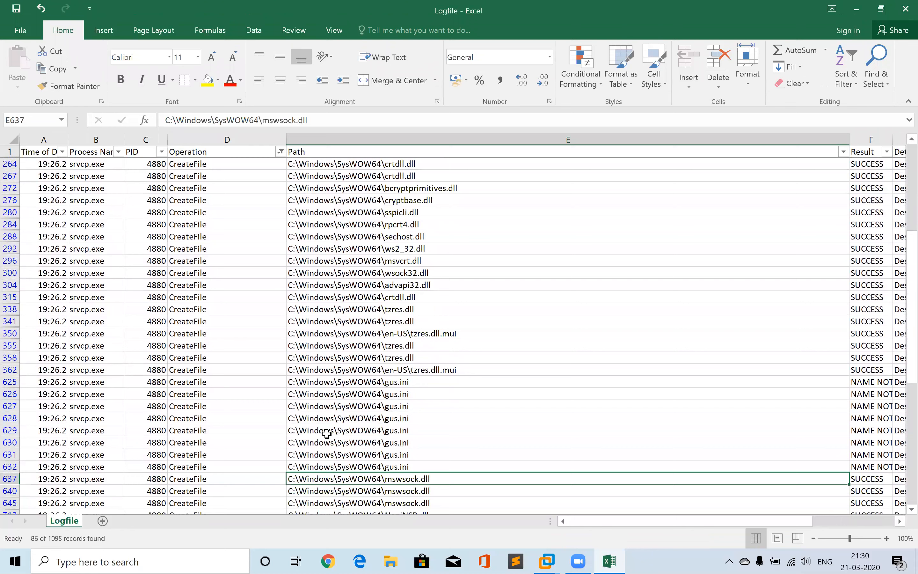
key(Left)
key(Right)
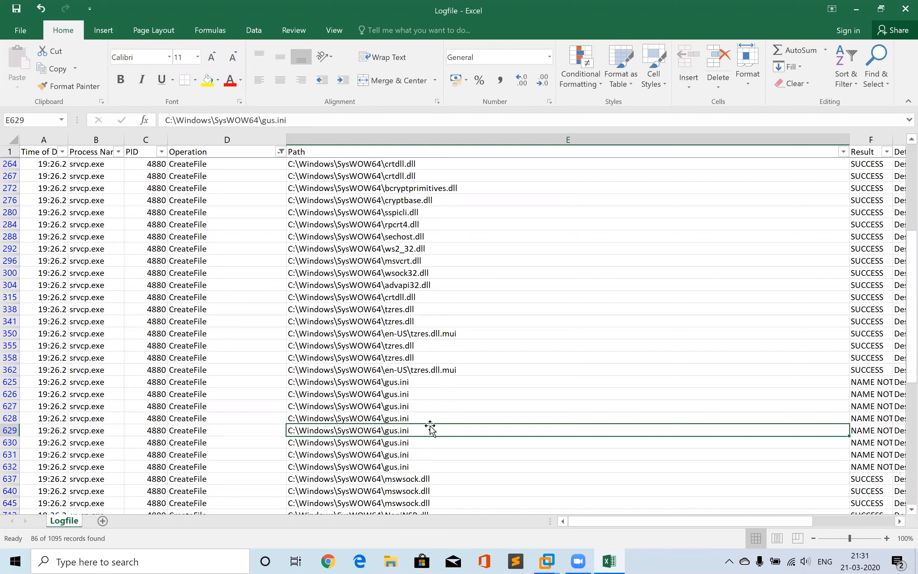
click(870, 406)
key(Down)
key(Down)
key(Down)
key(Down)
key(Down)
key(Up)
key(Up)
key(Up)
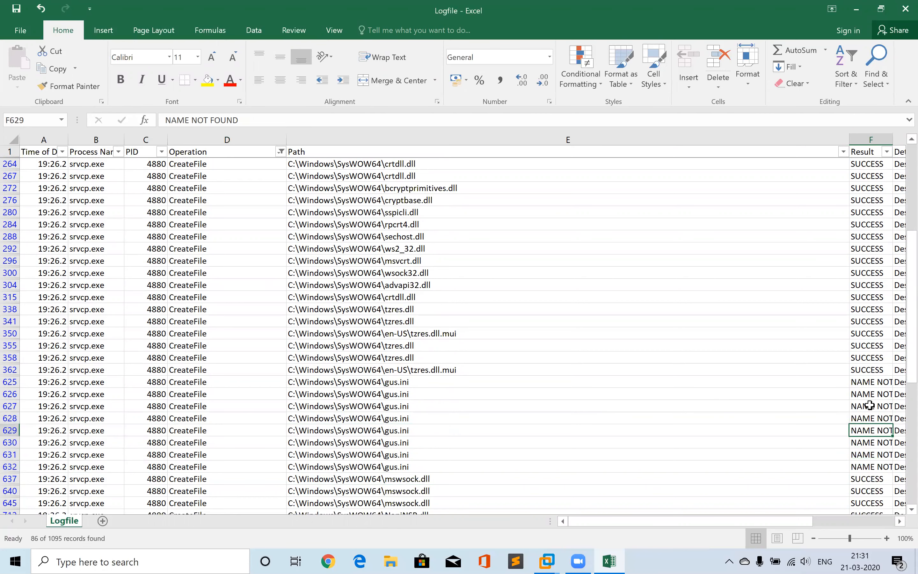
key(Left)
key(Up)
key(Up)
key(Up)
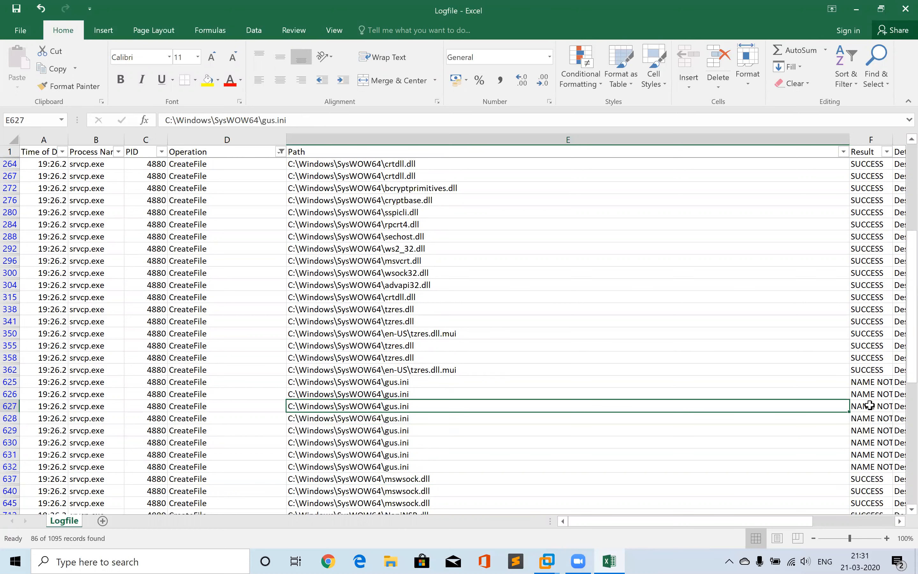
key(Down)
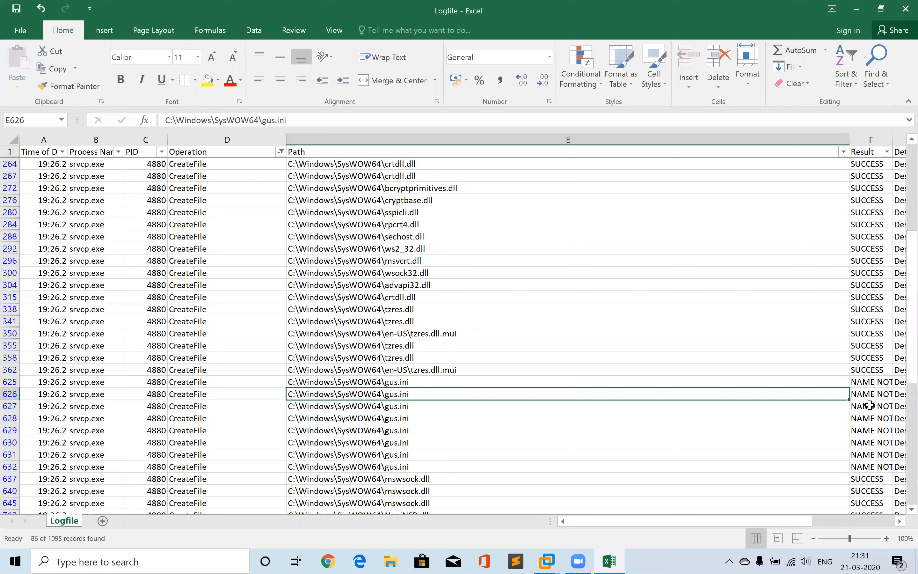
key(Down)
key(Down)
key(Down)
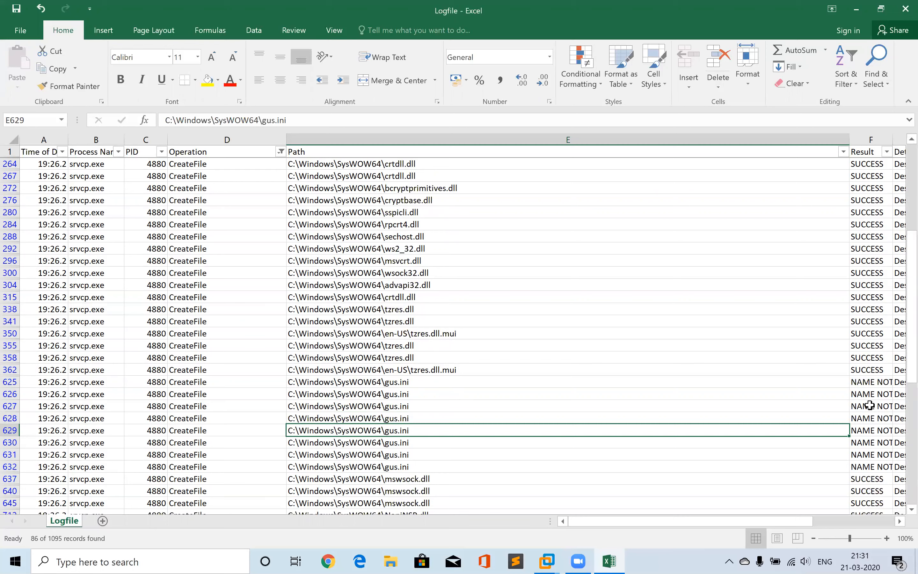
key(Left)
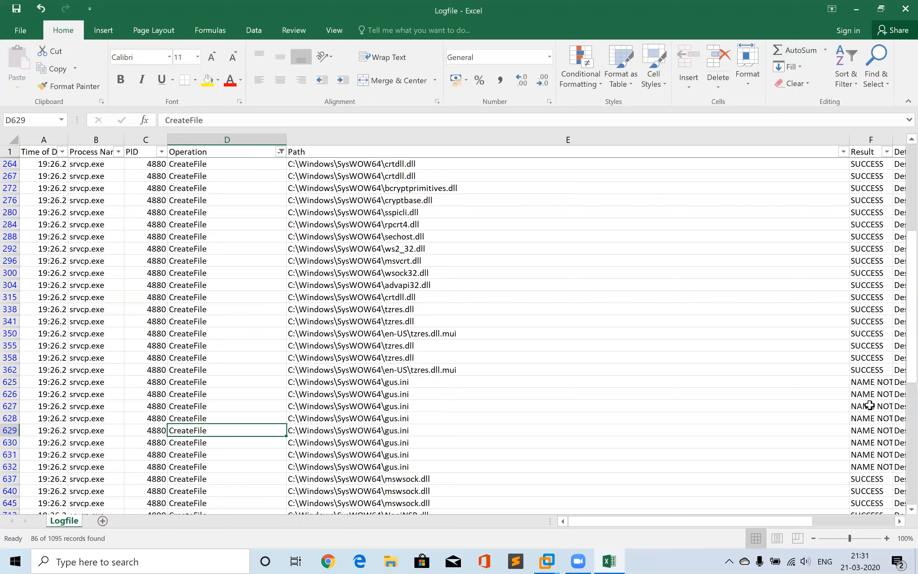
key(Up)
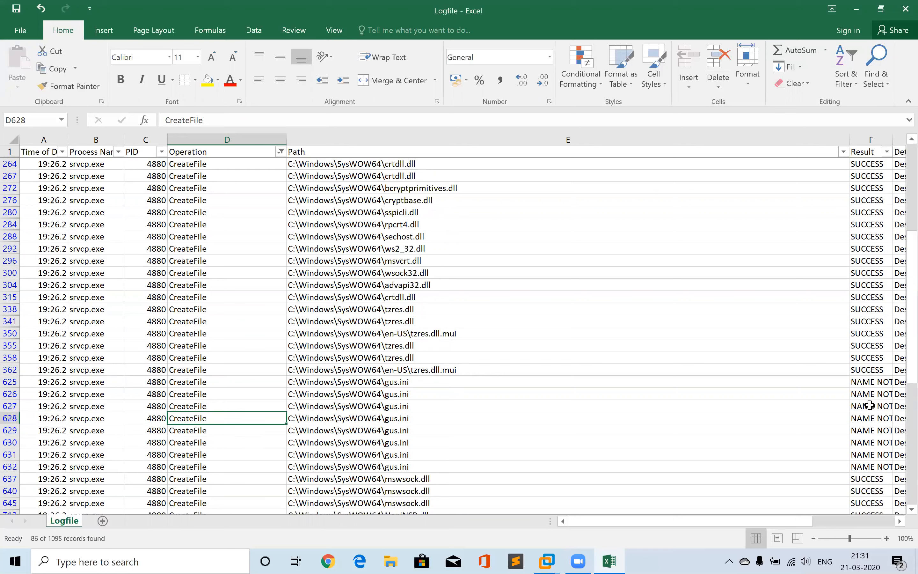
key(Right)
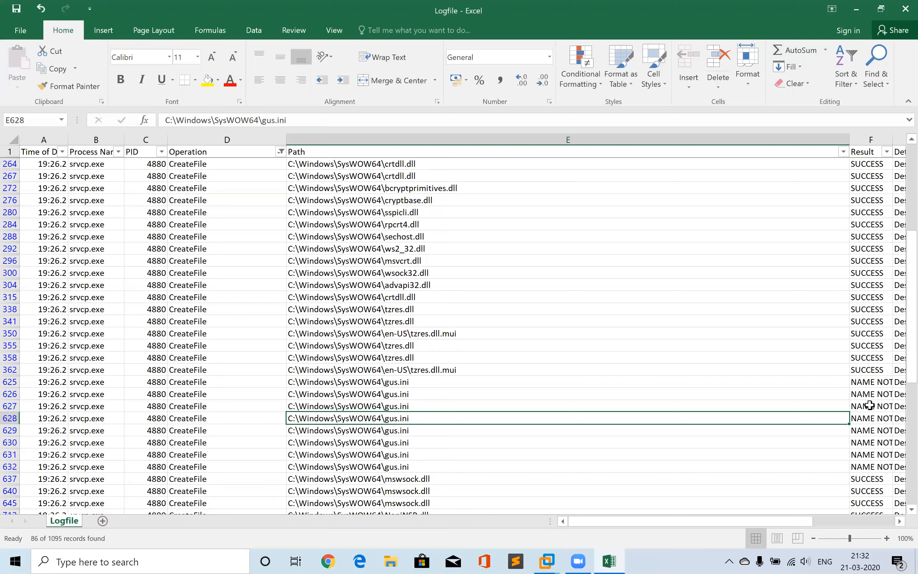
Scroll through the remaining filtered CreateFile rows to the end of the list and back to the gus.ini entries
key(Up)
key(Up)
key(Up)
key(Up)
key(Up)
key(Up)
key(Up)
key(Up)
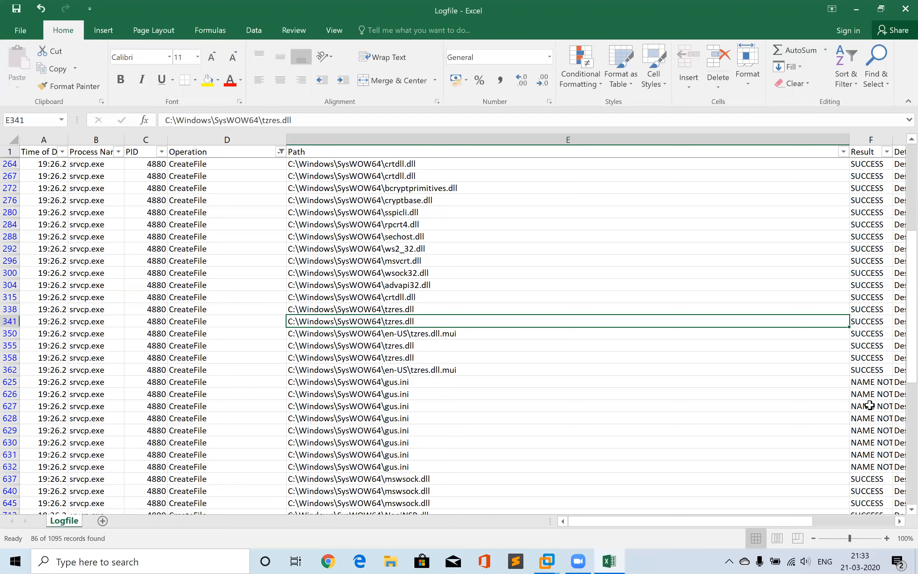
key(Down)
key(Down)
key(Down)
key(Down)
key(Down)
key(Down)
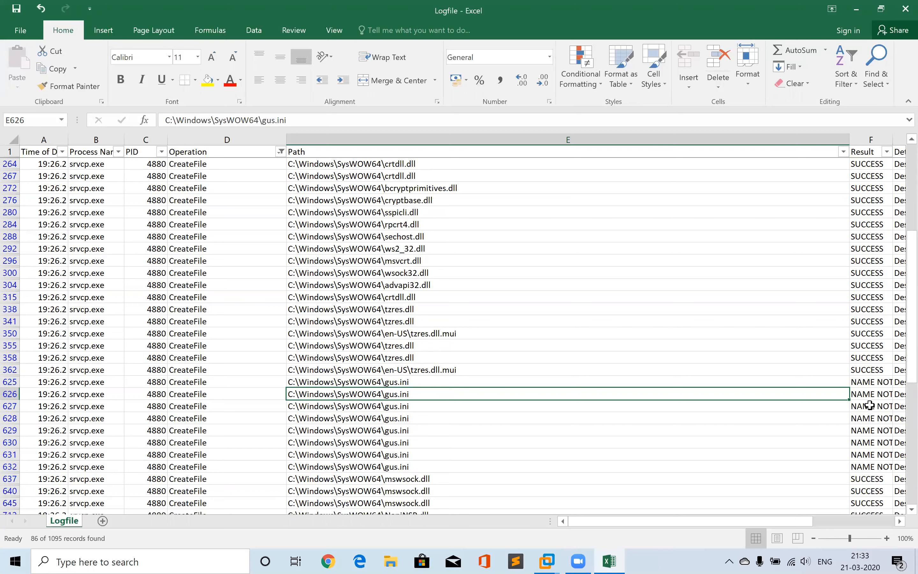
key(Down)
key(Up)
click(363, 347)
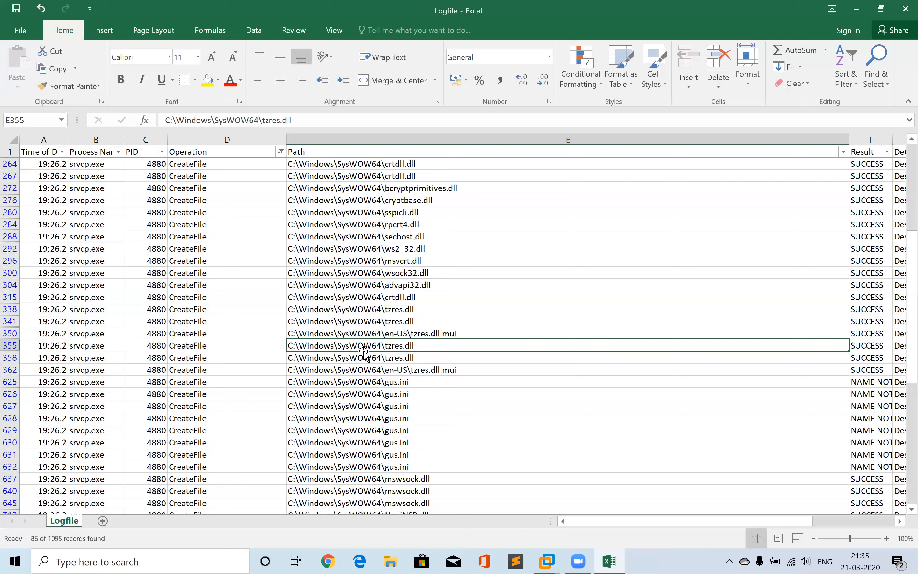
click(341, 367)
click(358, 393)
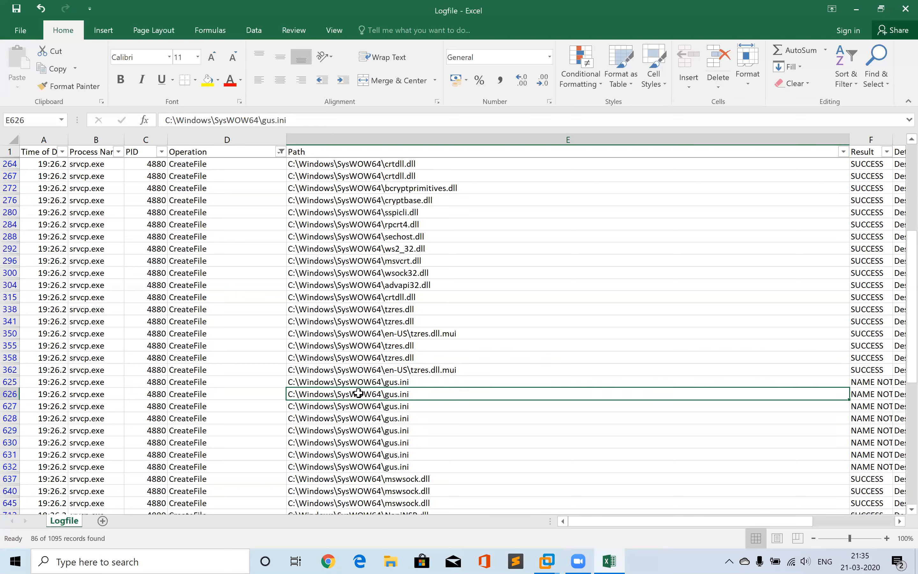
key(Down)
key(Down)
key(Down)
key(Down)
key(Down)
key(Down)
key(Down)
key(Down)
key(Down)
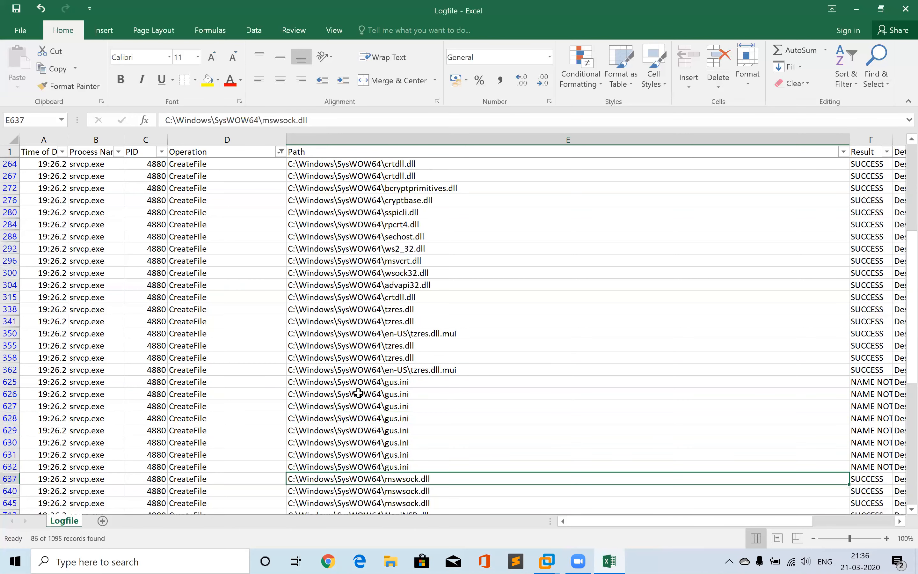
key(Down)
key(Down)
key(Down)
key(Down)
key(Down)
key(Down)
key(Down)
key(Down)
key(Down)
key(Down)
key(Down)
key(Down)
key(Down)
key(Down)
key(Down)
key(Down)
key(Down)
key(Down)
key(Down)
key(Down)
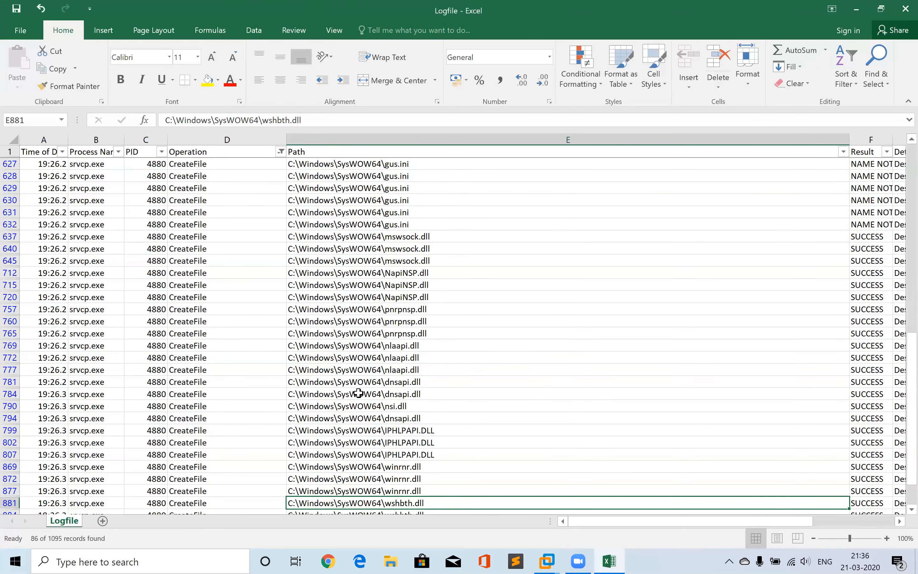
key(Up)
key(Up)
key(Up)
key(Up)
key(Up)
key(Up)
key(Up)
key(Up)
key(Up)
key(Up)
key(Up)
key(Up)
key(Up)
key(Up)
key(Up)
key(Up)
key(Up)
key(Up)
key(Up)
key(Up)
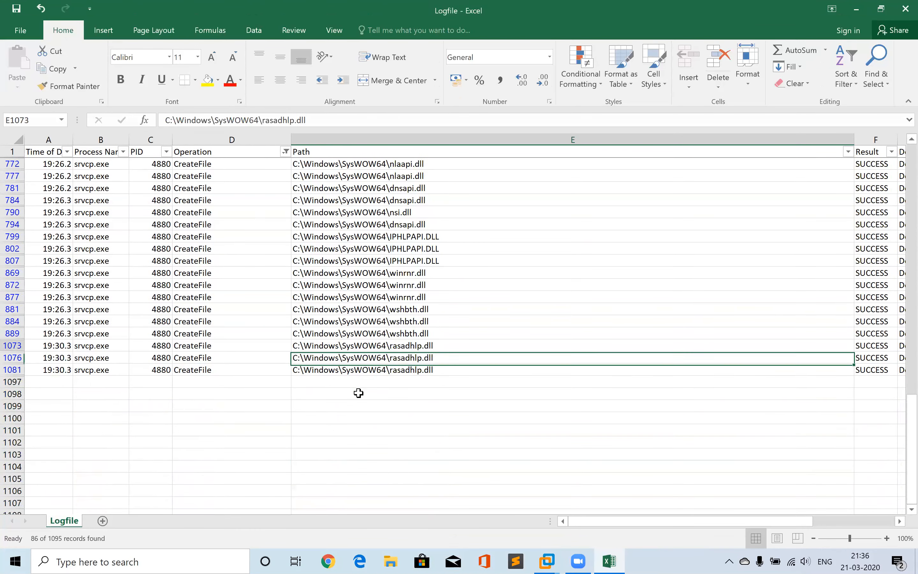
key(Up)
key(Up)
key(Up)
key(Up)
key(Up)
key(Up)
key(Up)
key(Up)
key(Up)
key(Up)
key(Up)
key(Up)
key(Up)
key(Up)
key(Up)
key(Up)
key(Up)
key(Up)
key(Up)
key(Up)
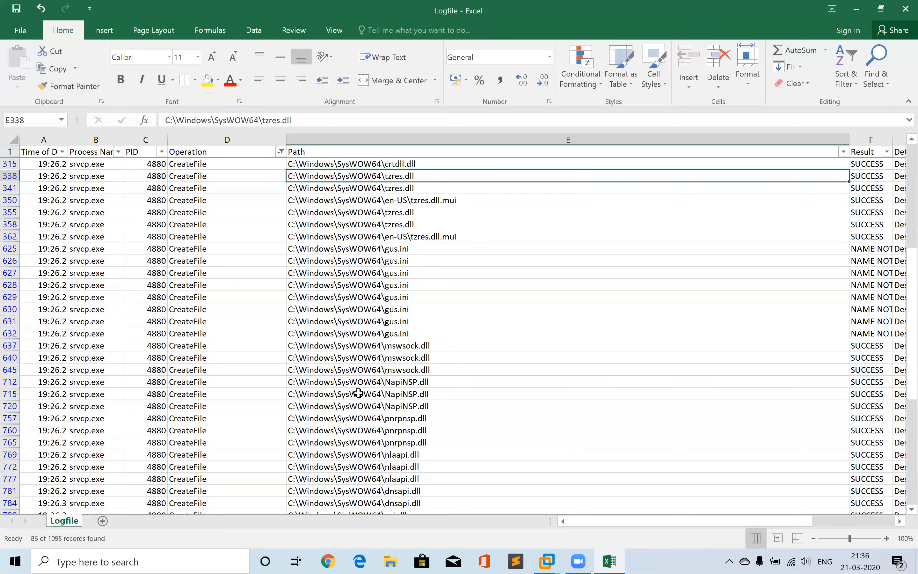
key(Down)
key(Down)
key(Down)
key(Down)
key(Down)
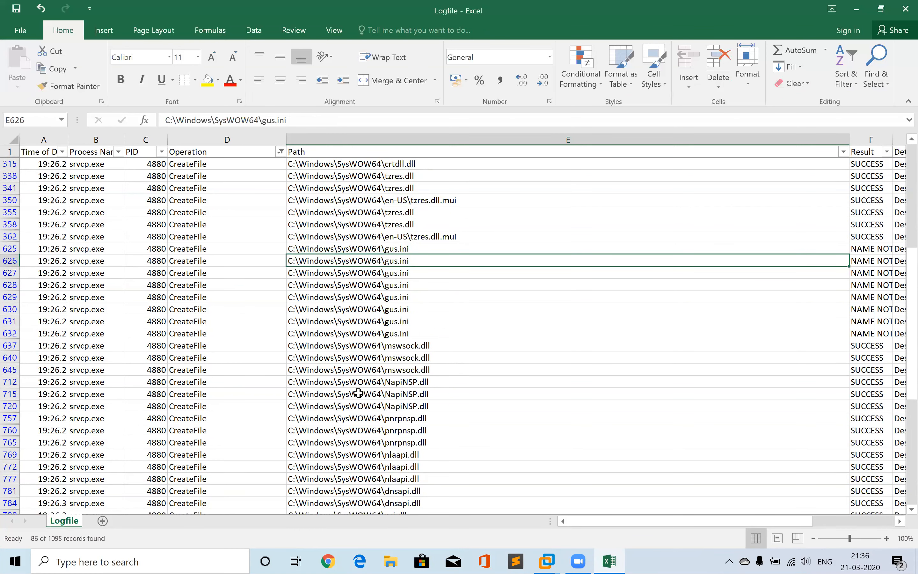
click(406, 281)
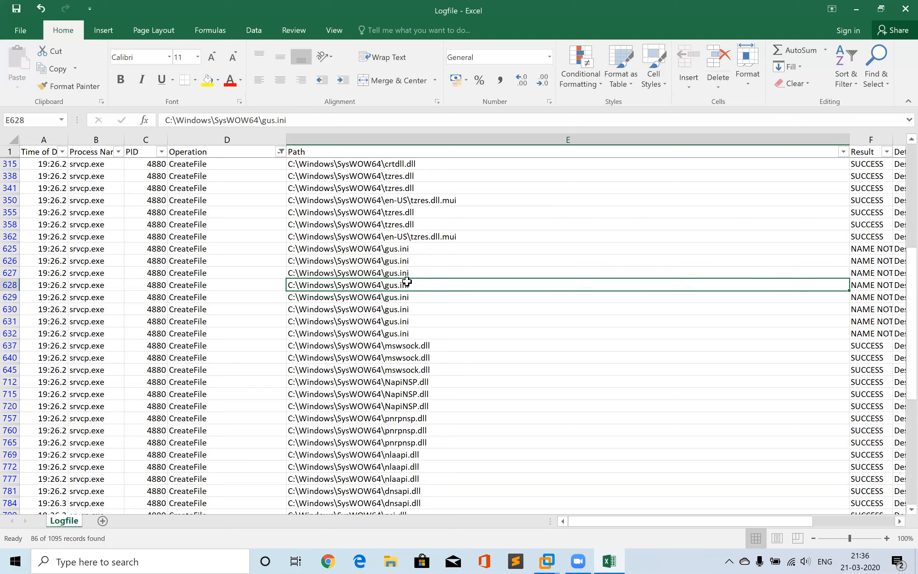
click(393, 317)
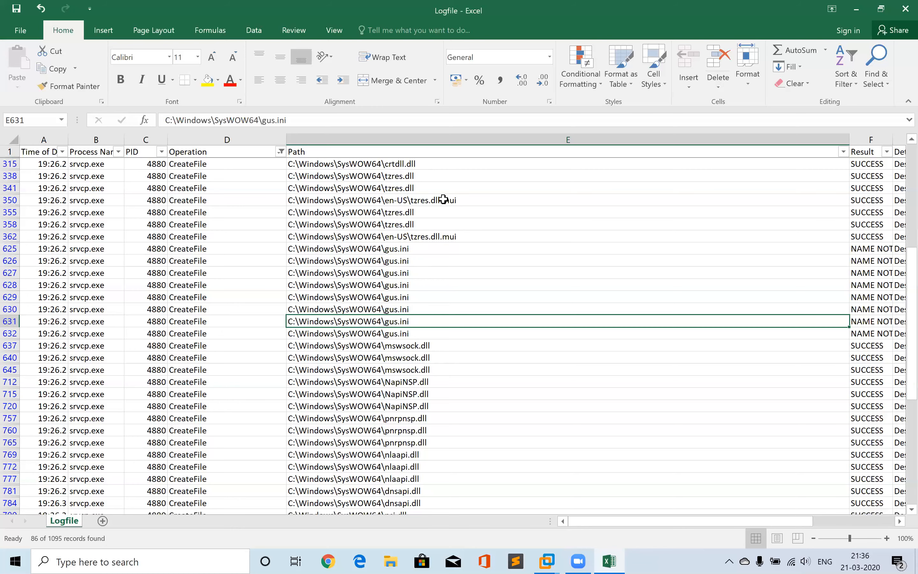
Switch to the Windows VM and inspect srvcp.exe's network connections in Process Hacker
key(alt+Tab)
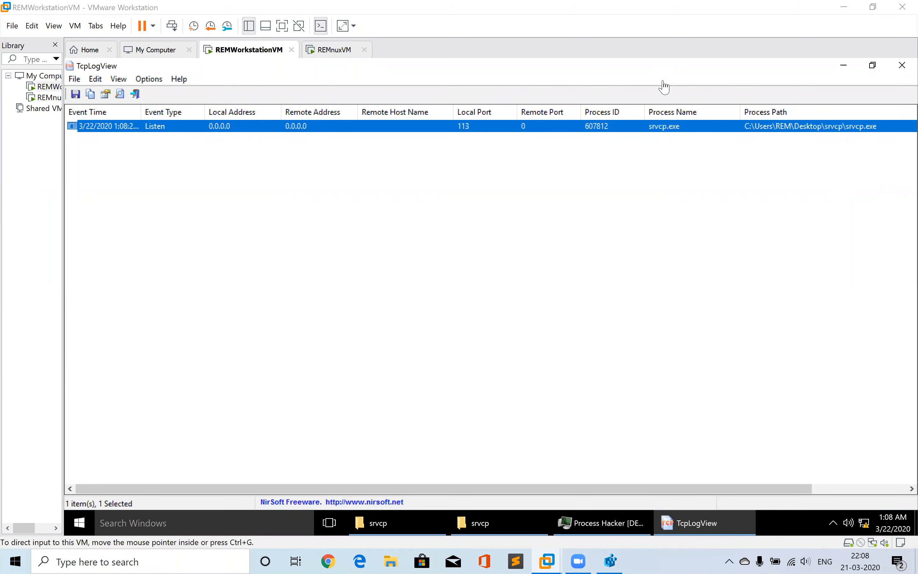
click(842, 69)
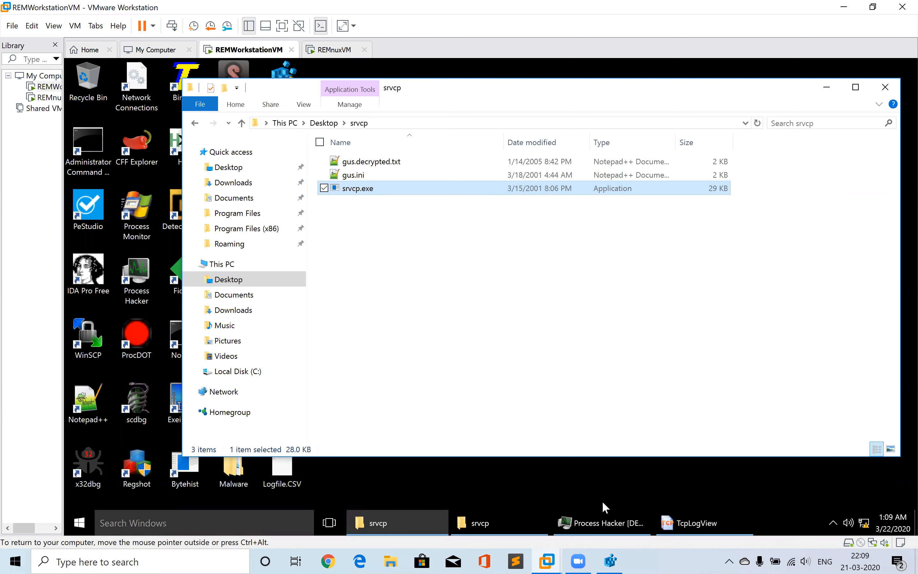
click(606, 524)
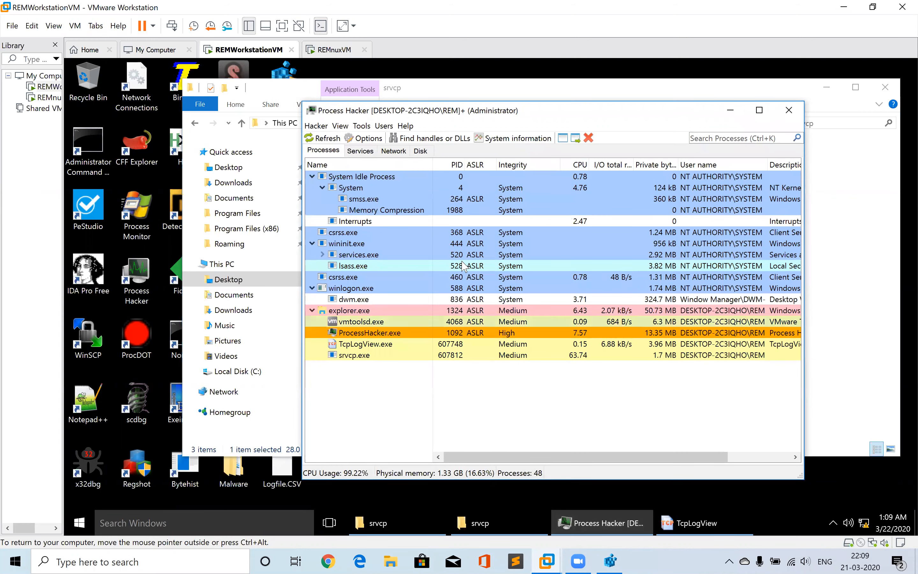
click(394, 151)
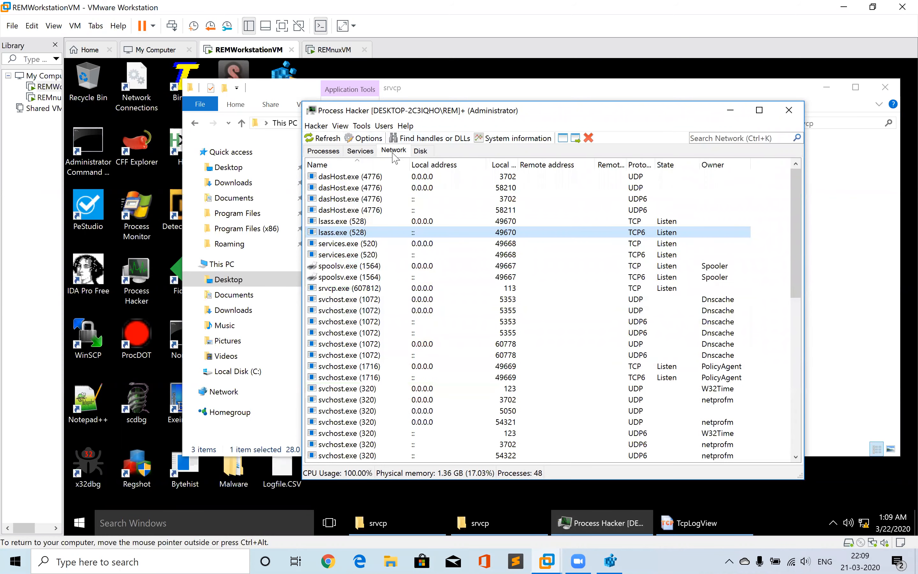
mouse_move(362, 231)
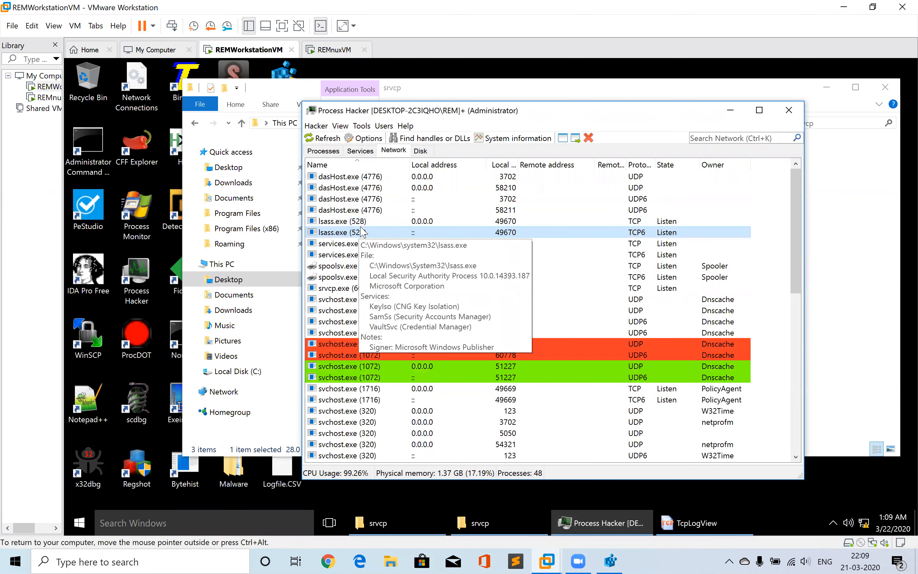
click(336, 289)
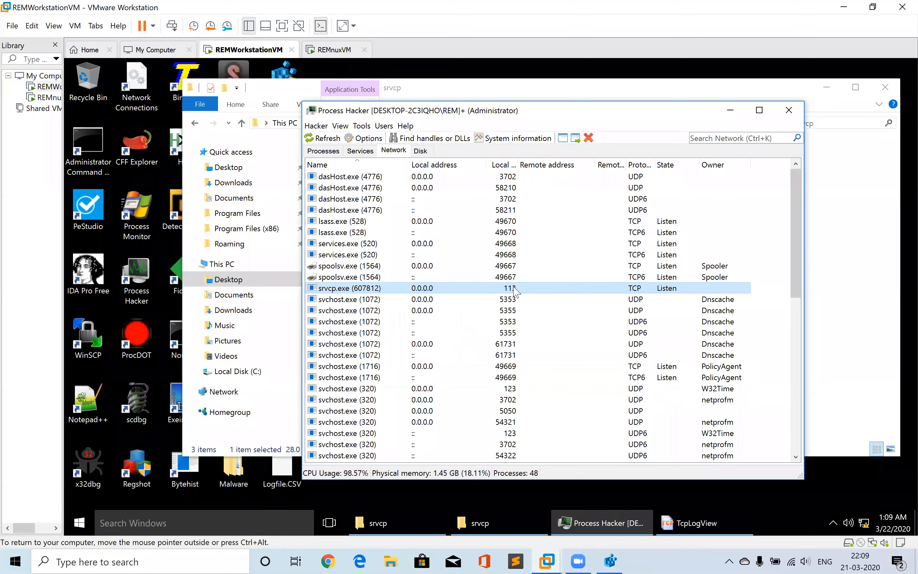
Open TcpLogView to check srvcp.exe's listening port entry, then close it
click(688, 526)
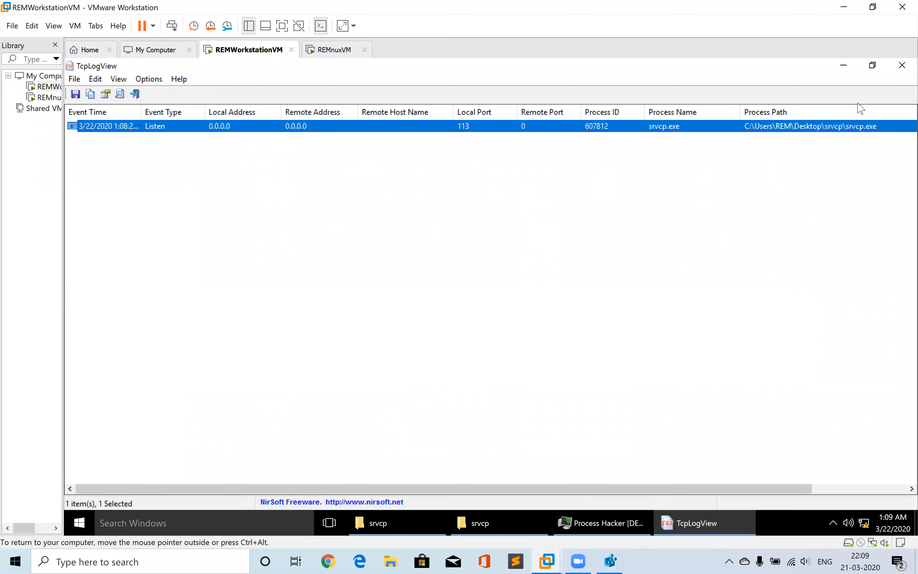
click(894, 70)
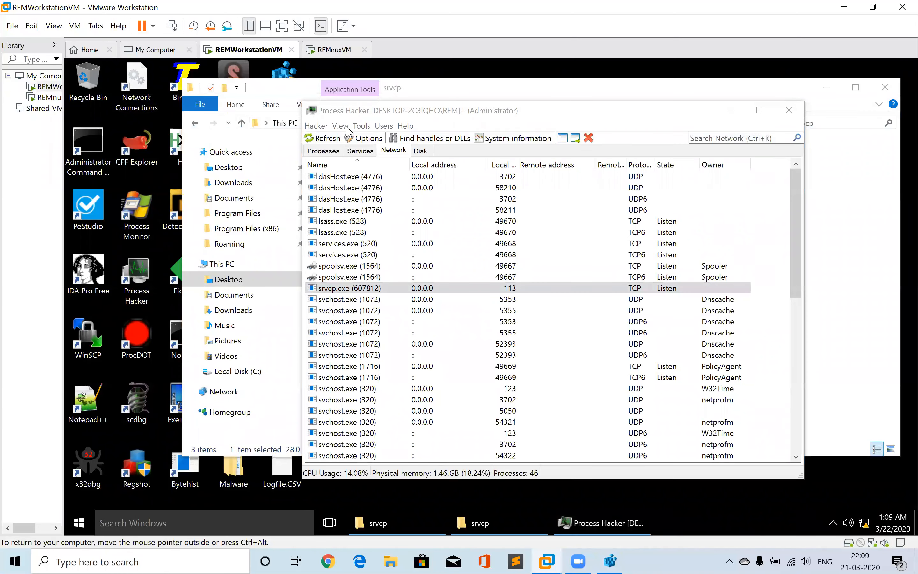
Terminate the srvcp.exe process from the Processes list in Process Hacker
click(329, 153)
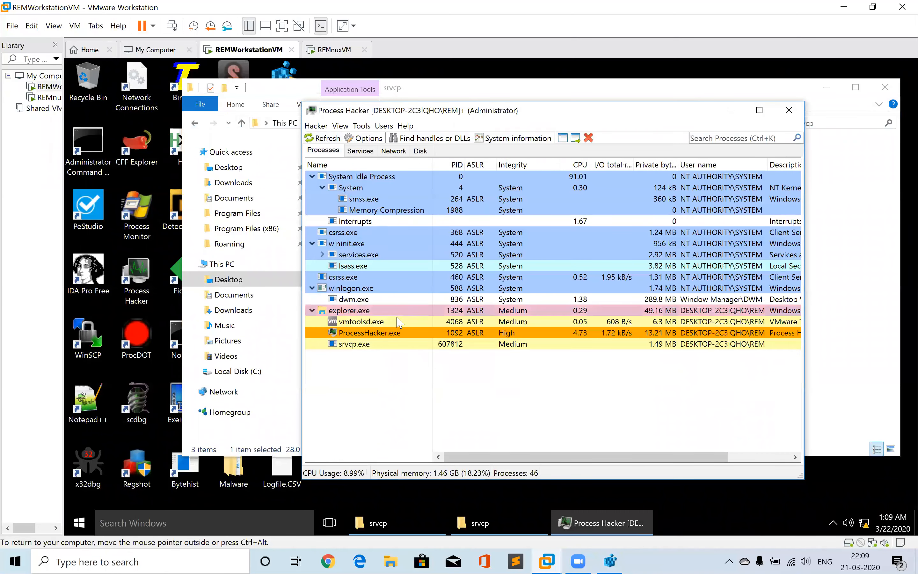
right_click(353, 345)
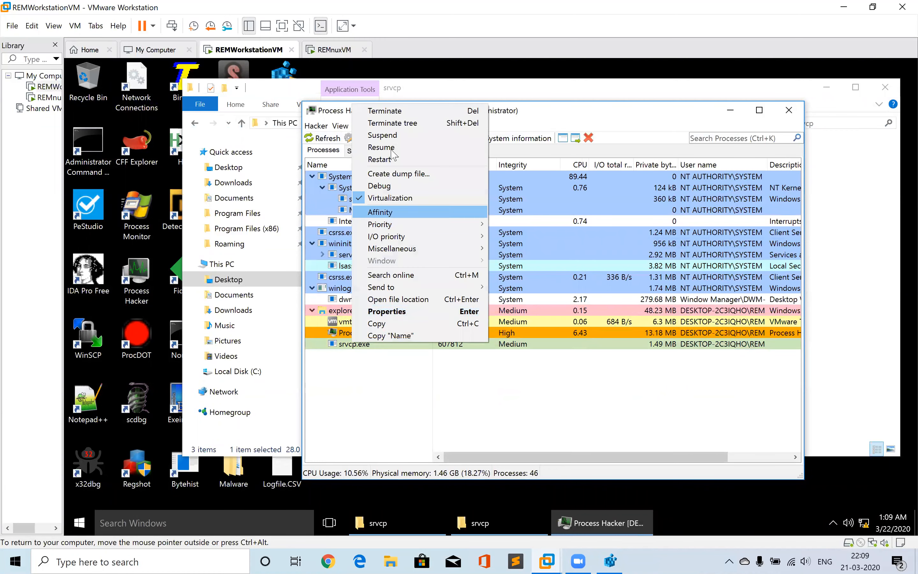
click(389, 112)
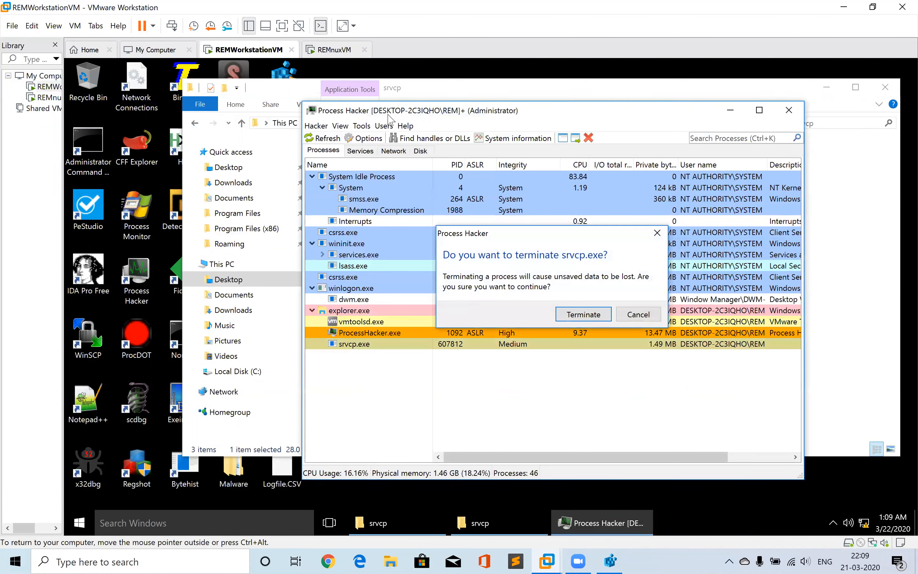
key(Return)
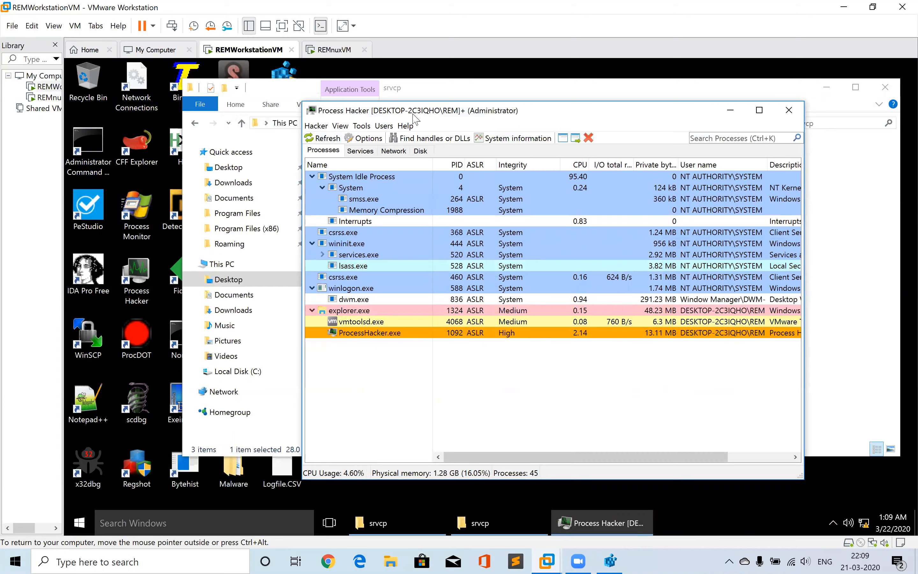
Minimize the folder window and launch TcpLogView from the desktop
click(826, 87)
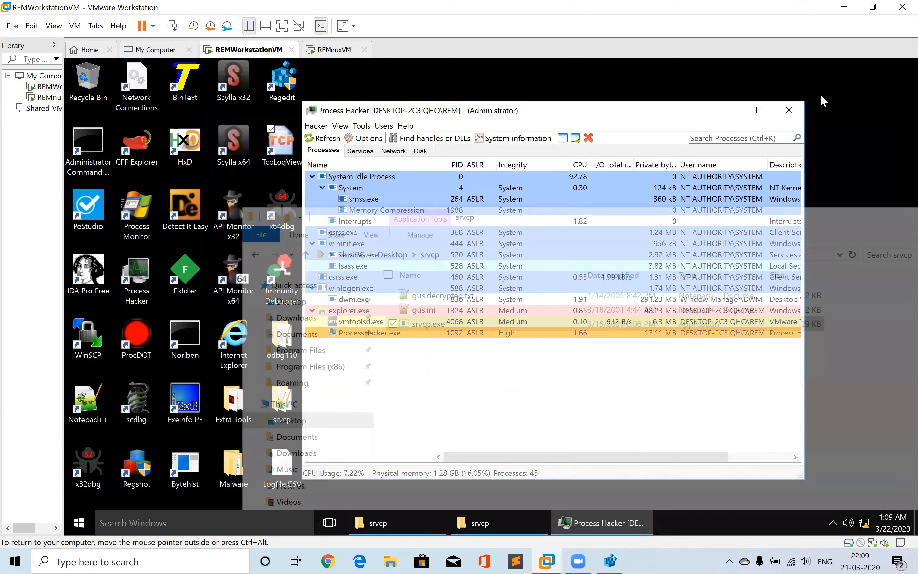
double_click(282, 146)
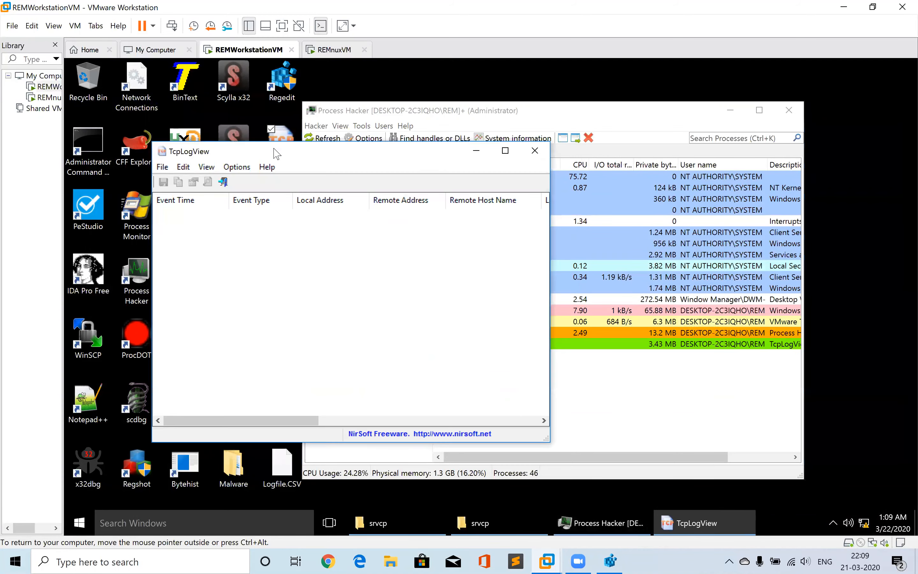
Run srvcp.exe again from the srvcp folder
click(379, 522)
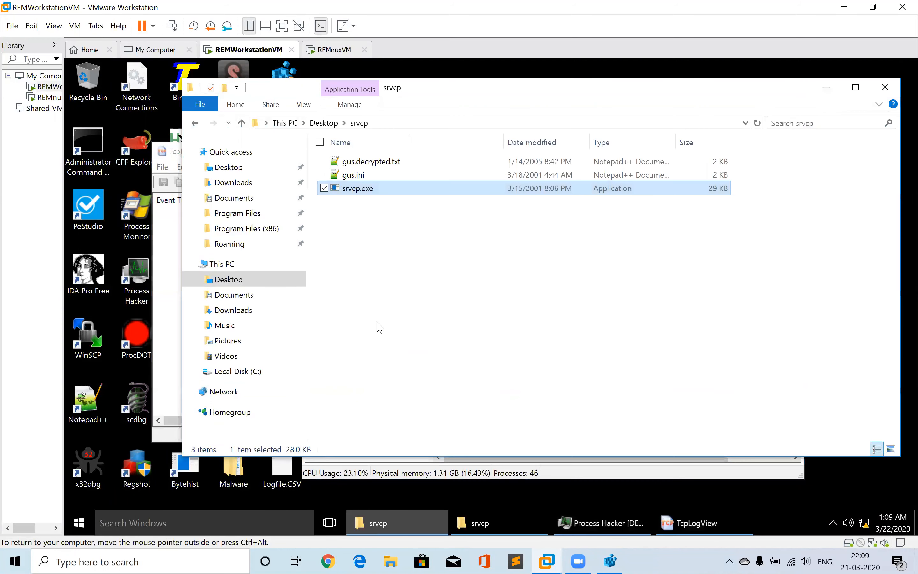
double_click(345, 186)
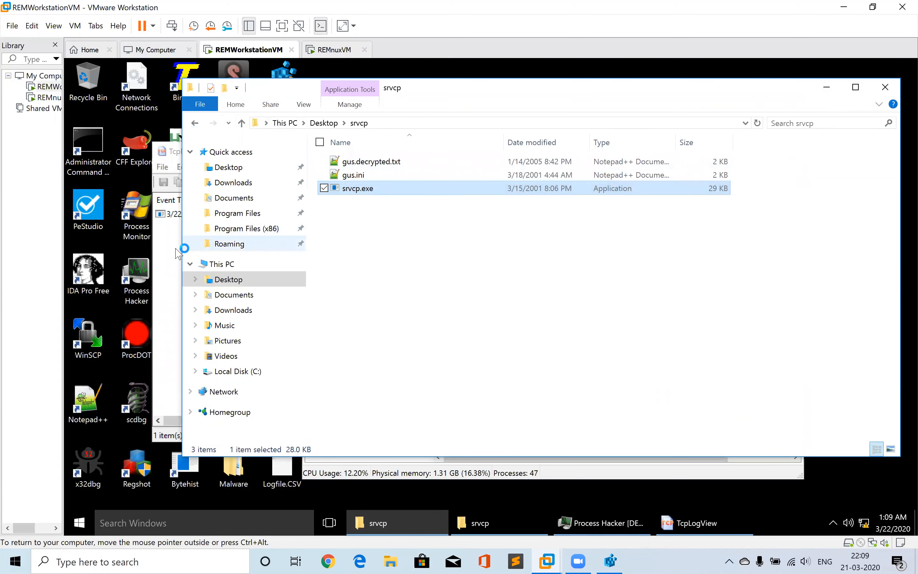
Bring TcpLogView forward and maximize it to inspect srvcp.exe's new listening entry
click(174, 259)
drag(171, 253, 268, 159)
double_click(306, 152)
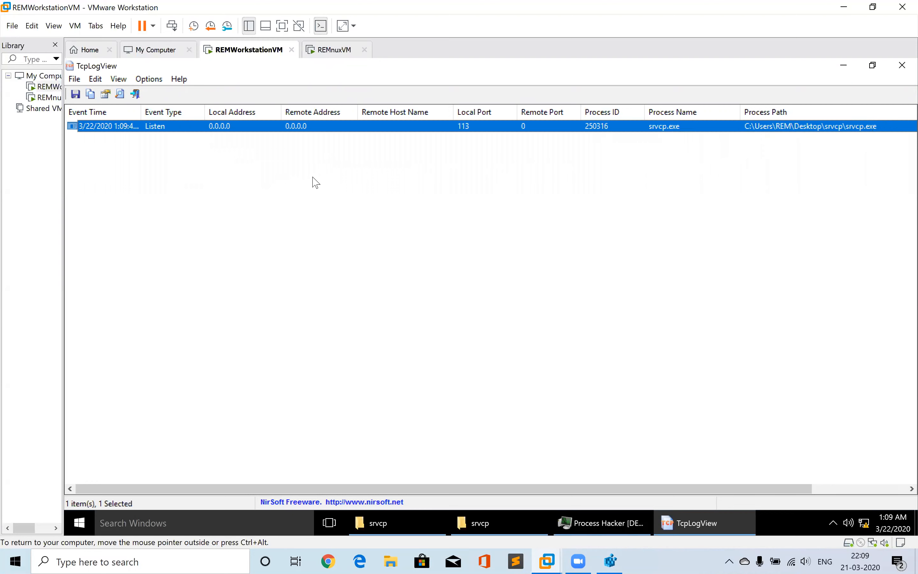
Terminate the TcpLogView.exe process in Process Hacker
click(590, 522)
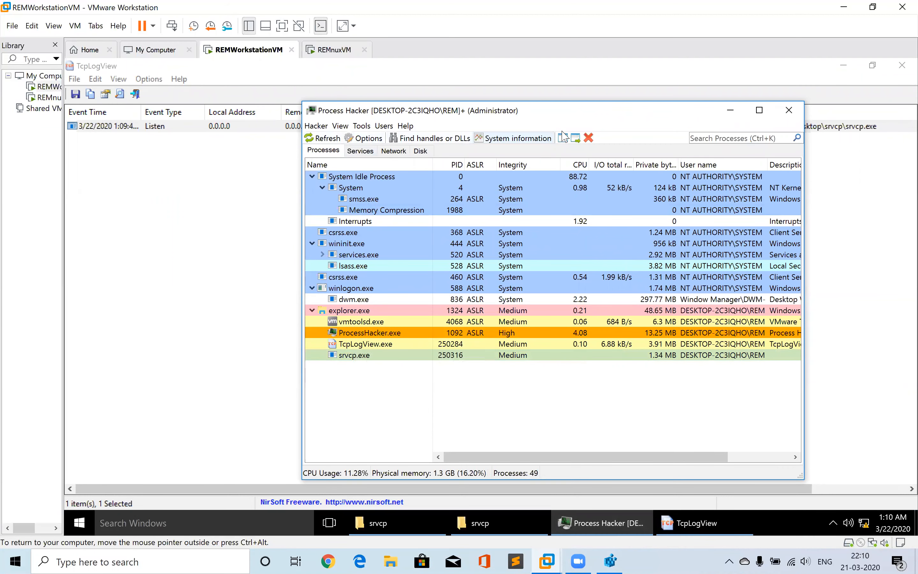
click(588, 138)
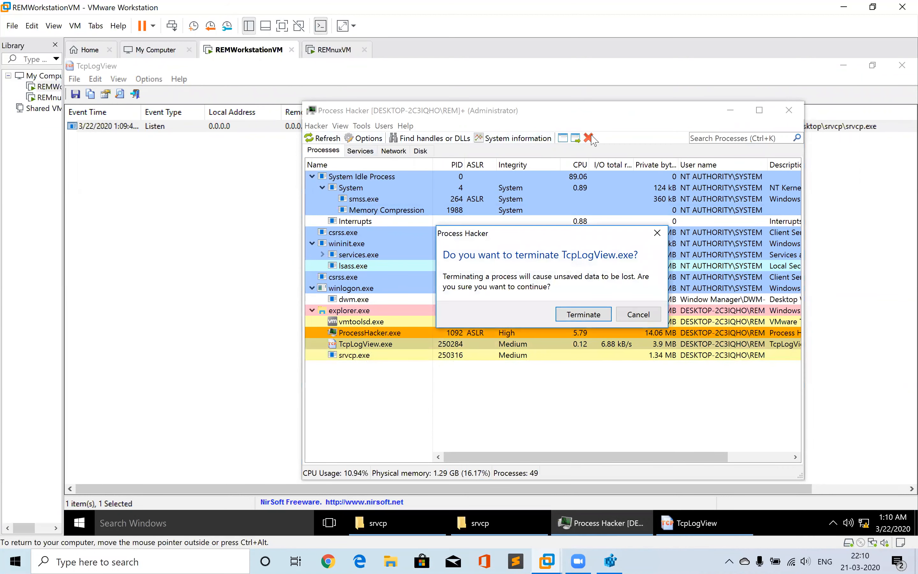
key(Return)
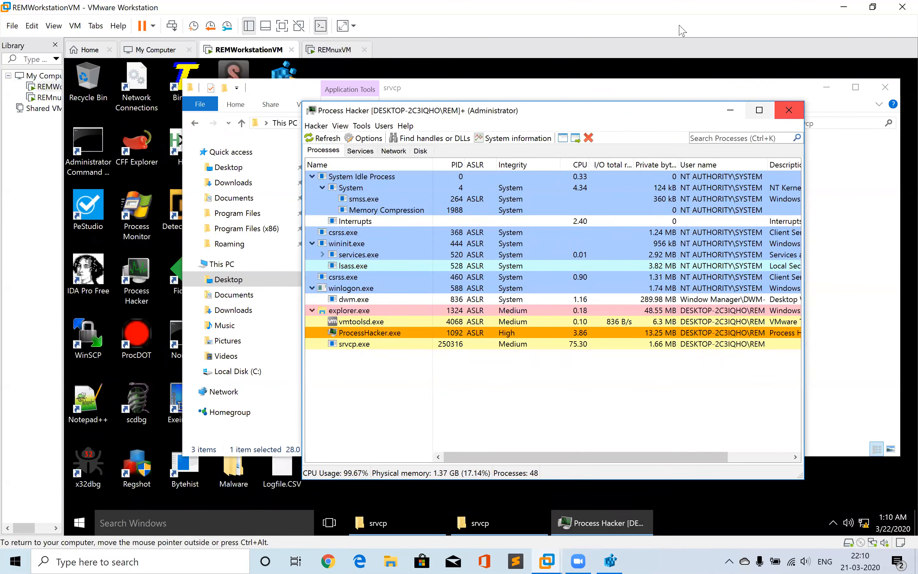
Switch to the REMnux VM, review its terminal tabs, and return to the workstation VM
click(334, 50)
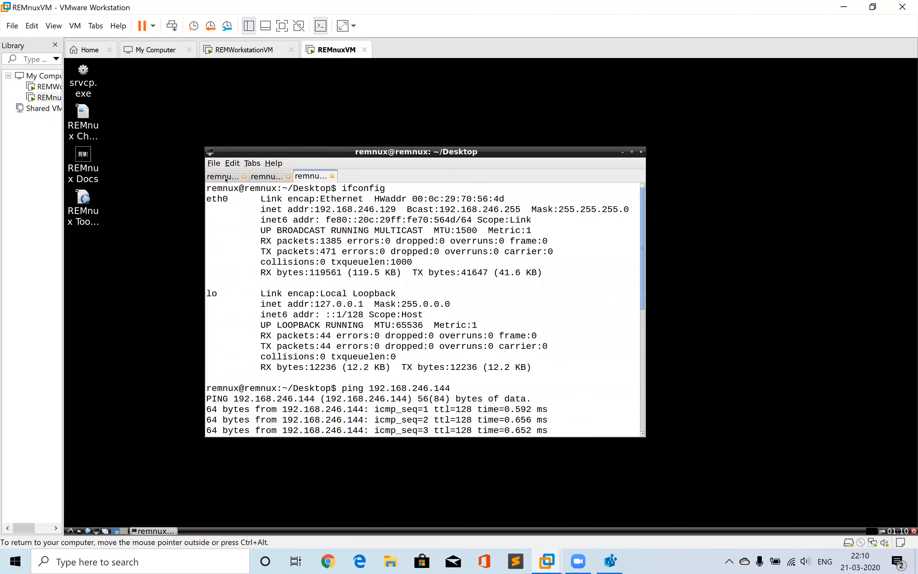
click(224, 177)
click(277, 177)
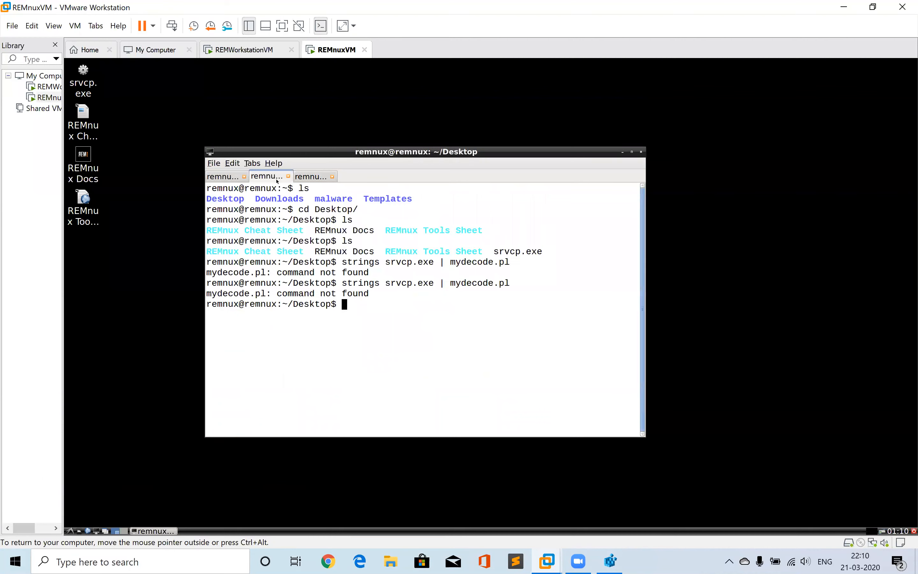
click(239, 53)
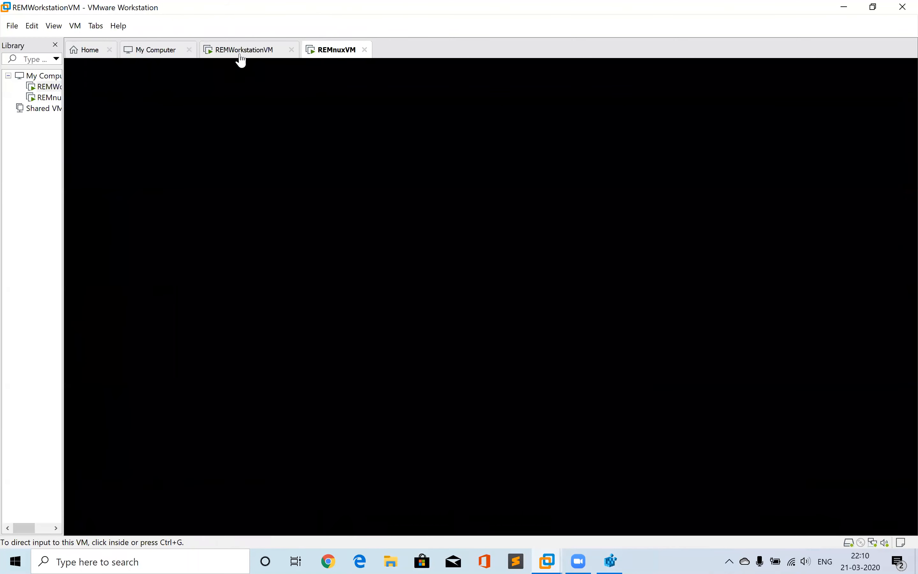
click(382, 379)
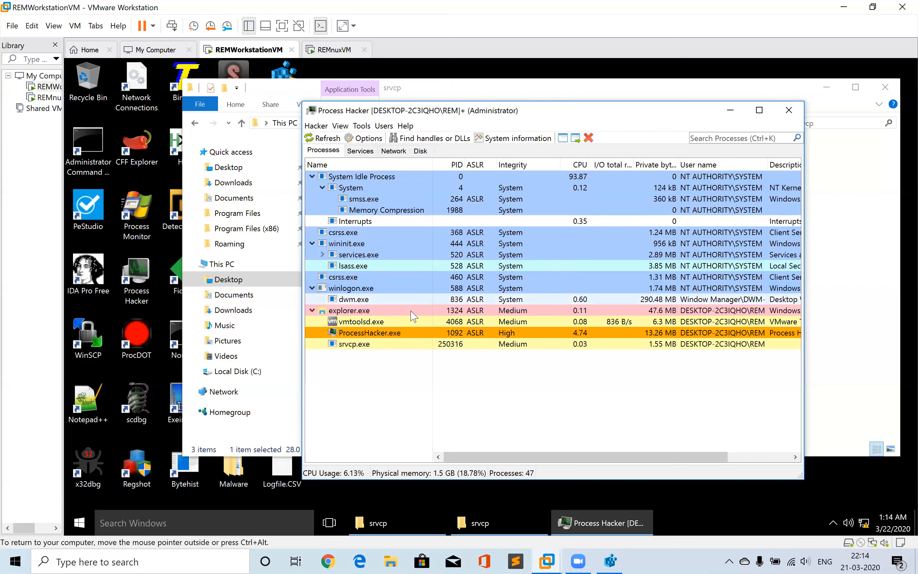
Terminate the explorer.exe process in Process Hacker
mouse_move(345, 344)
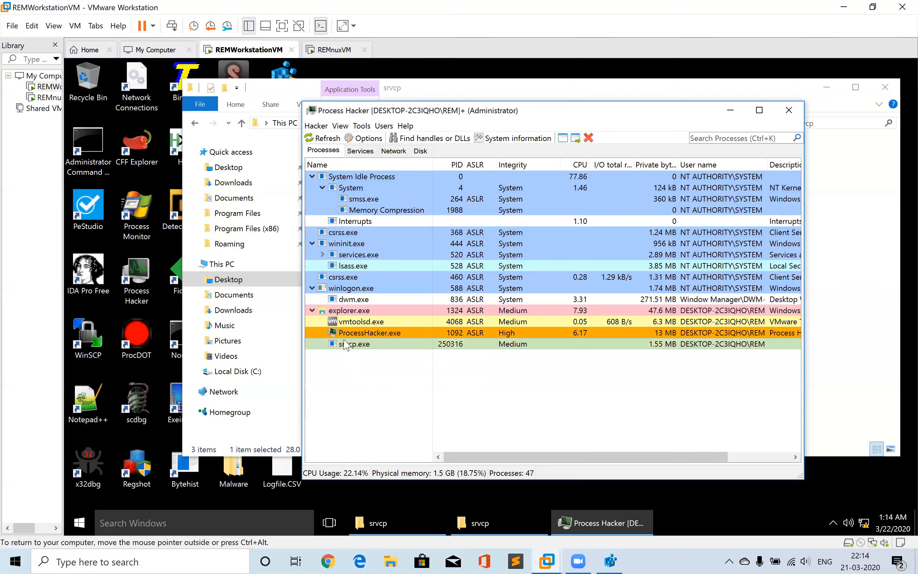
click(587, 139)
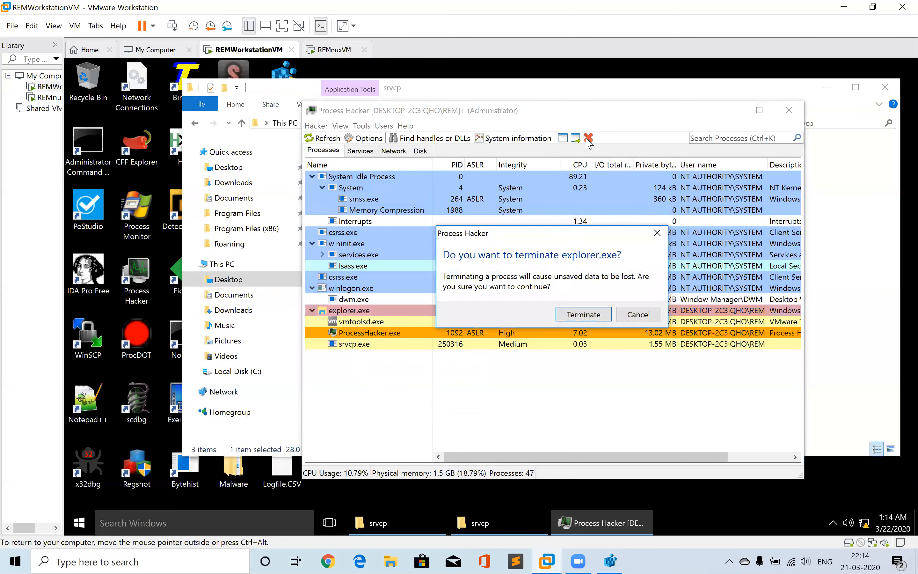
key(Return)
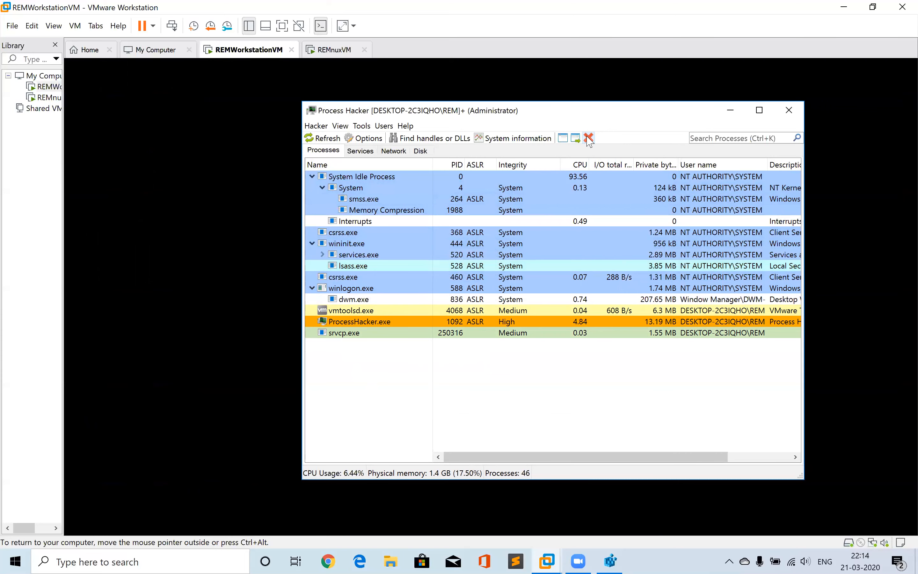
Terminate the running srvcp.exe process in Process Hacker
right_click(354, 333)
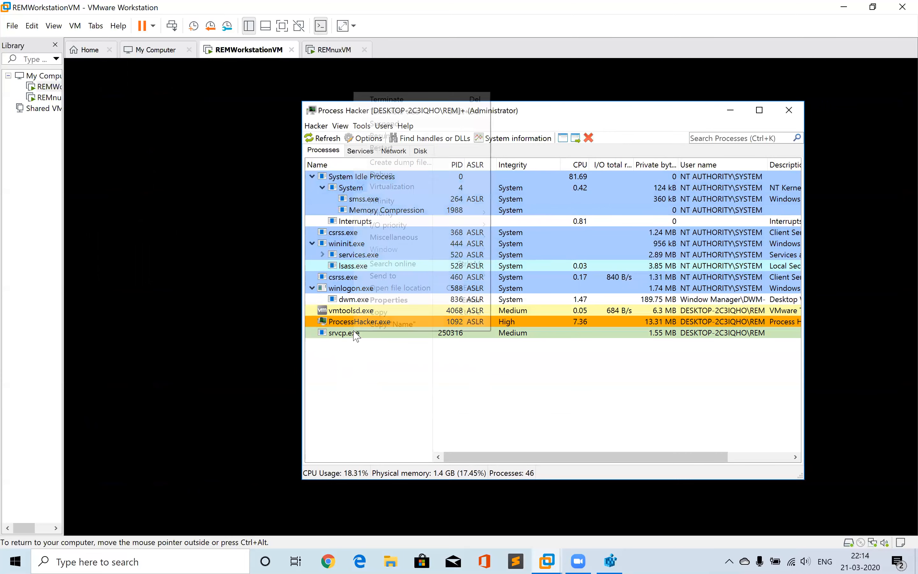
click(381, 100)
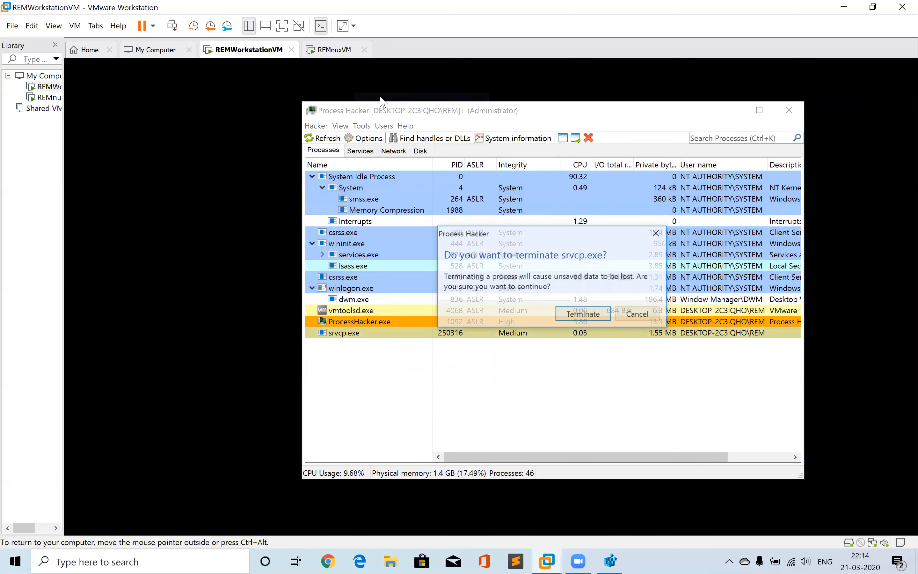
key(Return)
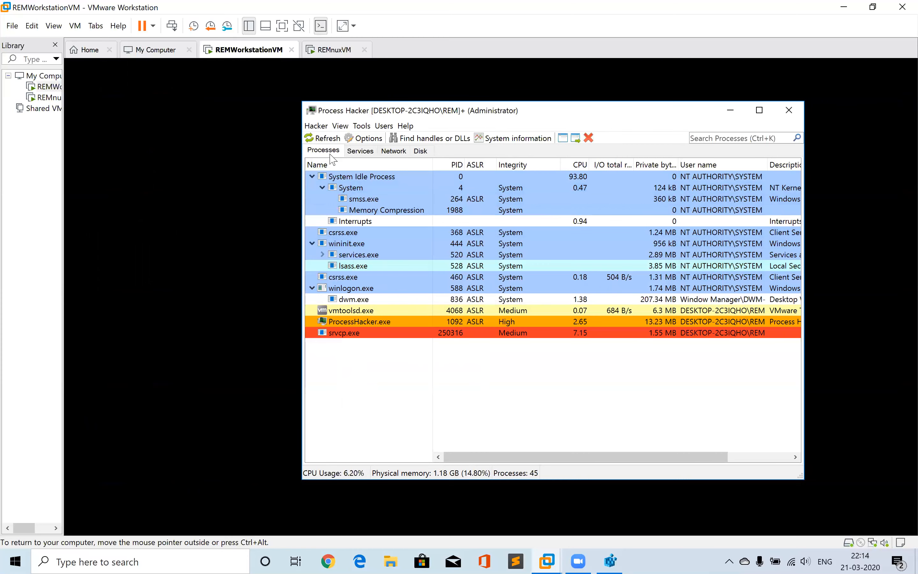
Restart the Windows shell by running explorer.exe from Process Hacker's Run dialog
click(319, 125)
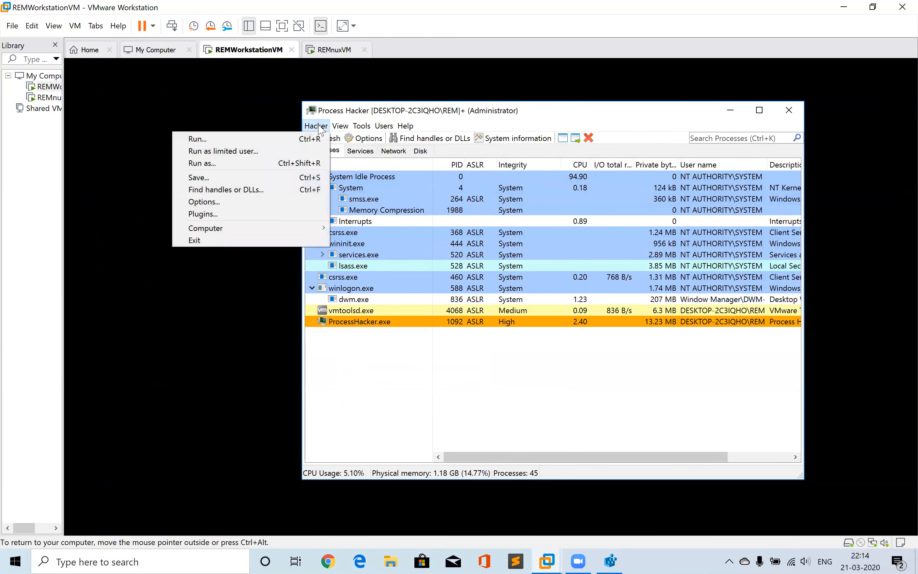
click(306, 139)
text(explorer.)
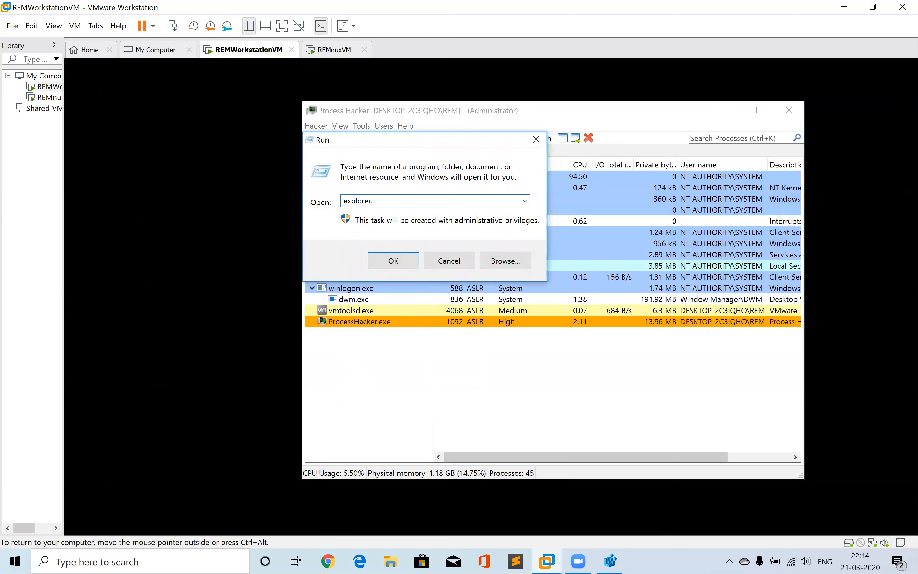
text(exe)
key(Return)
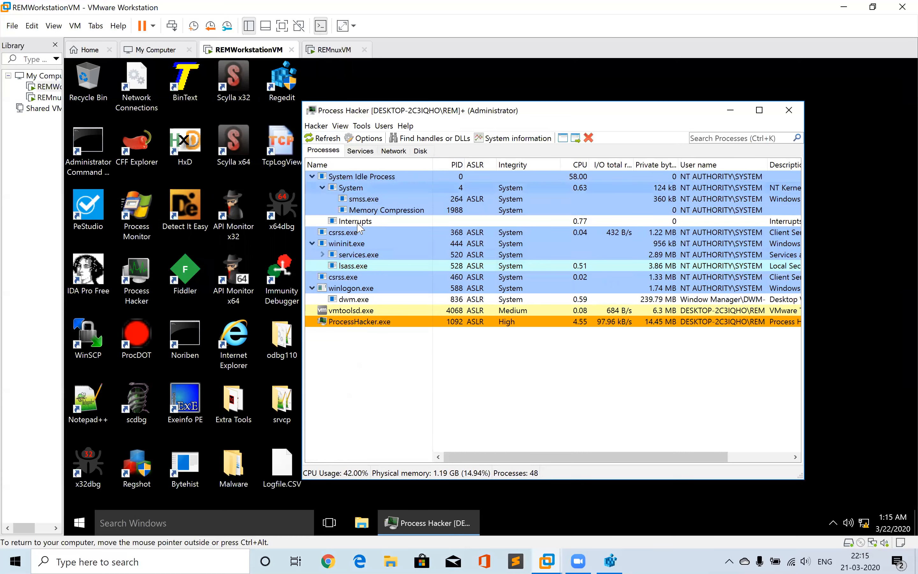
click(331, 167)
right_click(331, 167)
click(360, 207)
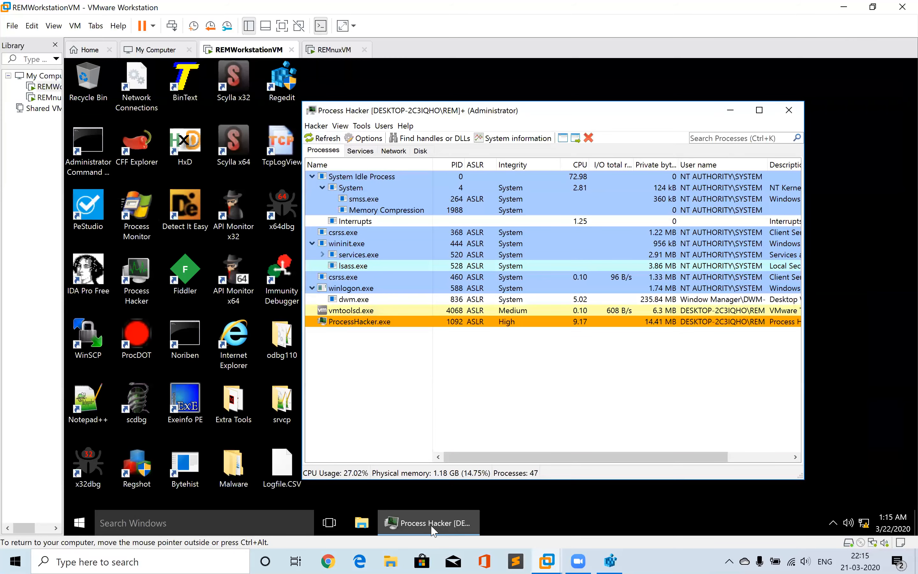
click(432, 527)
click(431, 526)
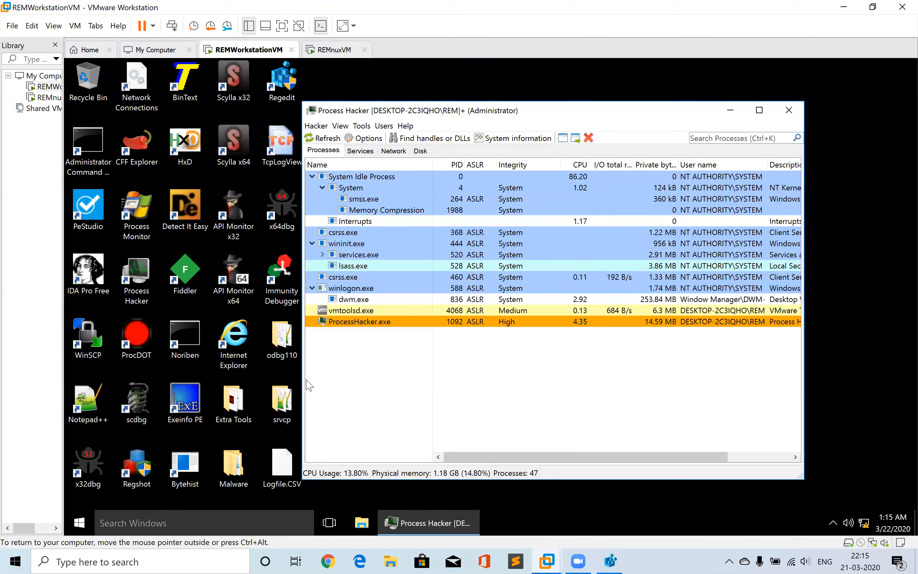
Launch Wireshark by searching for it in the Start menu
click(79, 524)
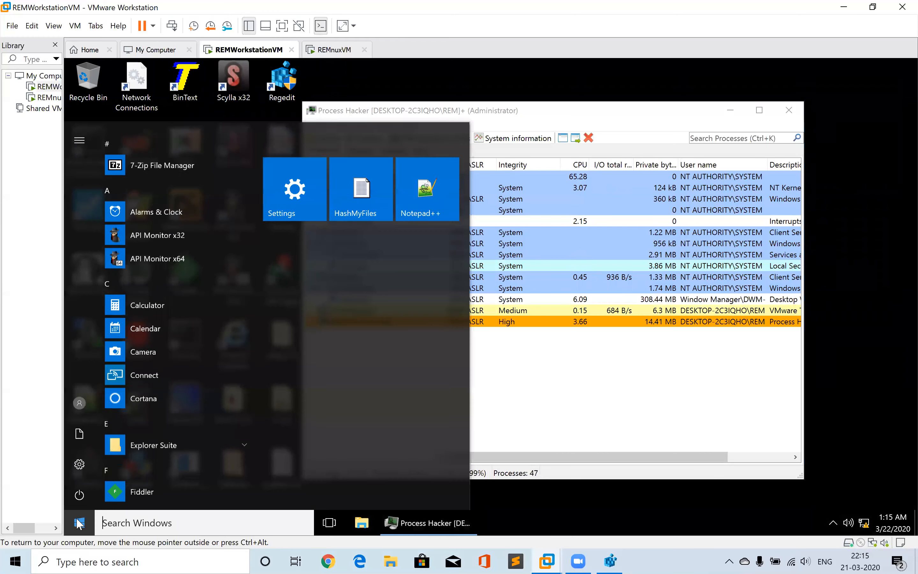
text(wires)
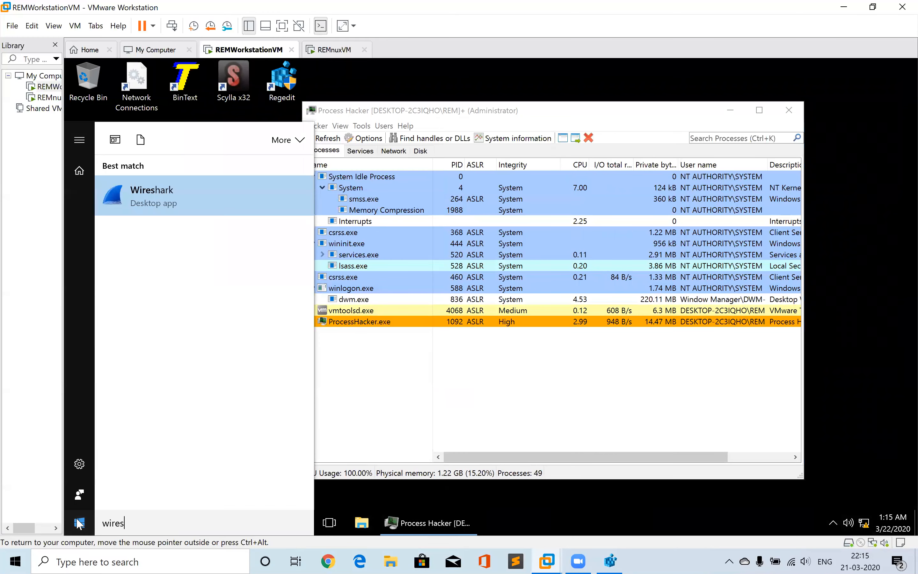
click(78, 524)
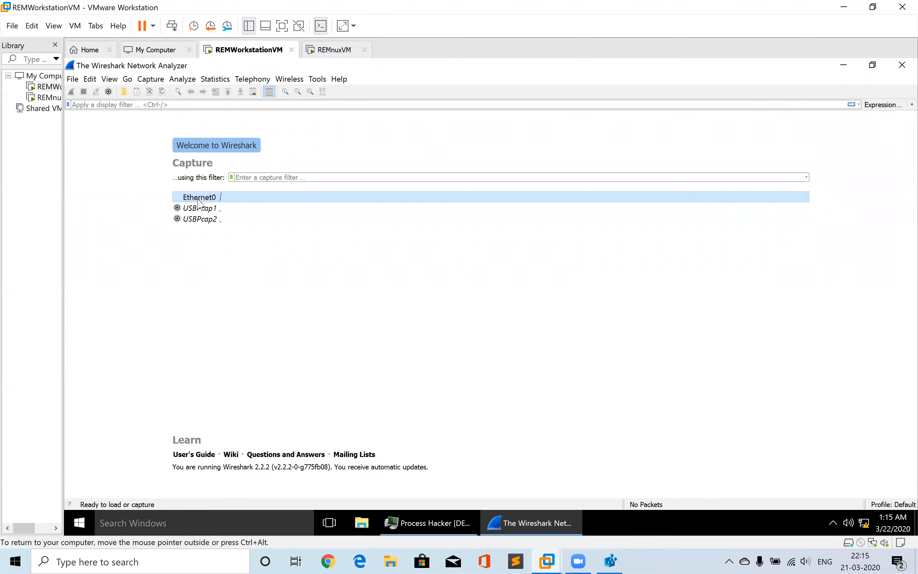
Start a live capture on the Ethernet0 interface and enlarge the packet details pane
mouse_move(199, 205)
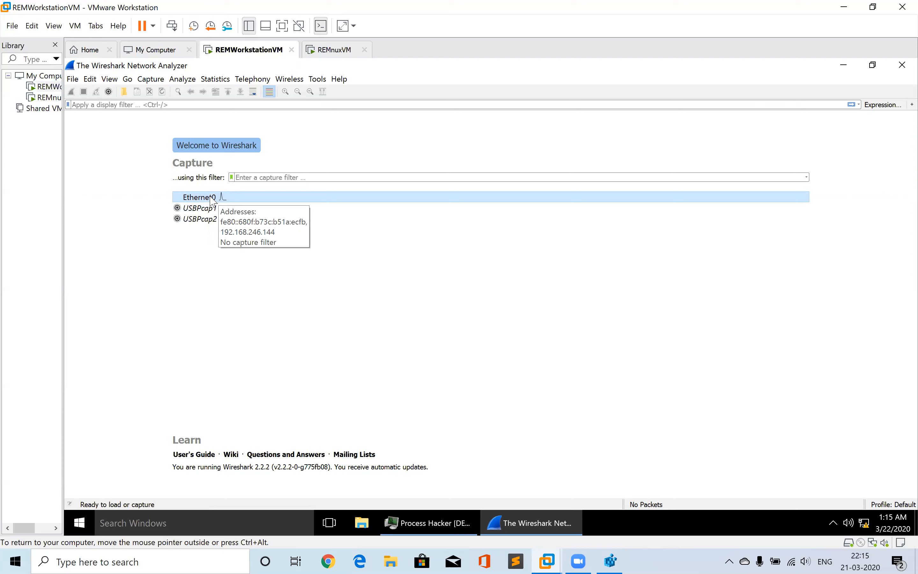
double_click(212, 201)
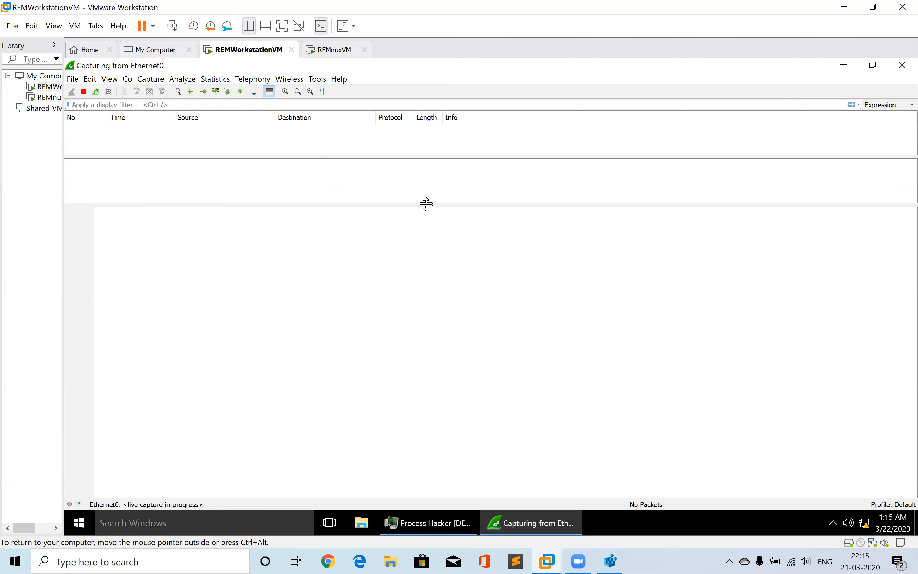
drag(425, 204, 431, 246)
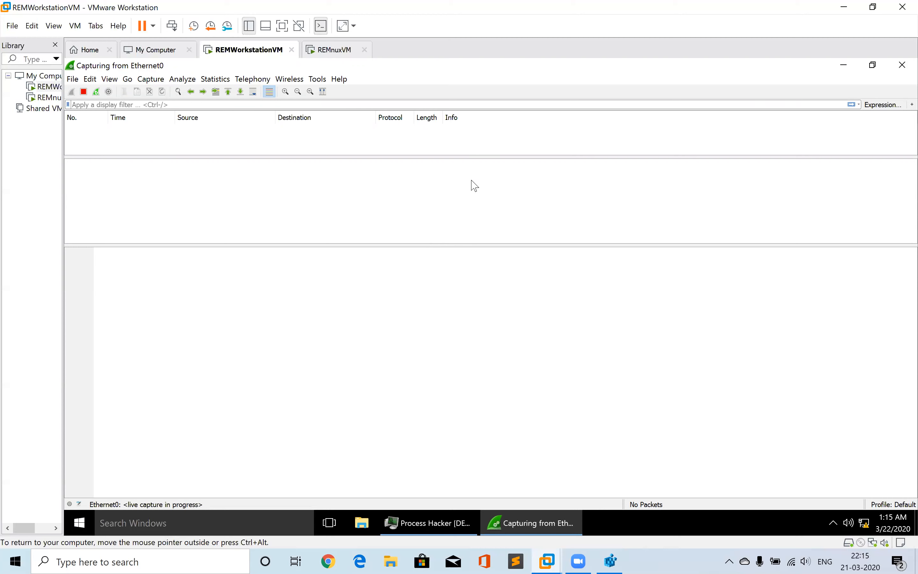
Enlarge the packet list pane and run srvcp.exe from the srvcp folder on the Desktop while capturing
drag(471, 156, 492, 306)
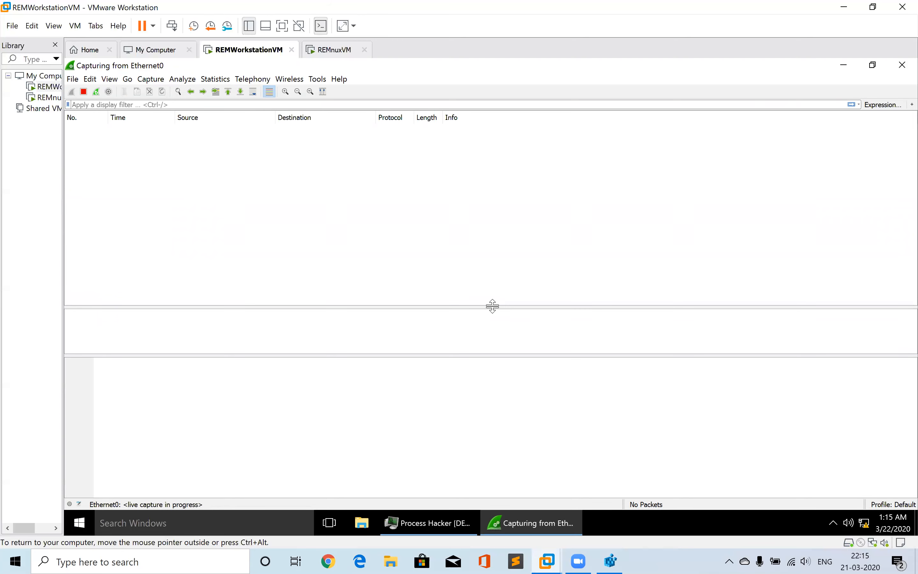
click(363, 523)
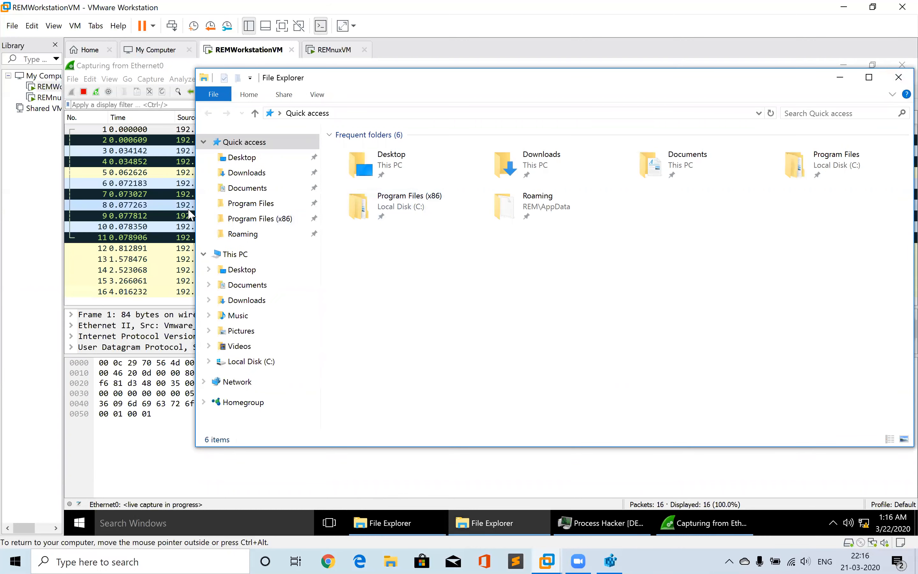
double_click(386, 163)
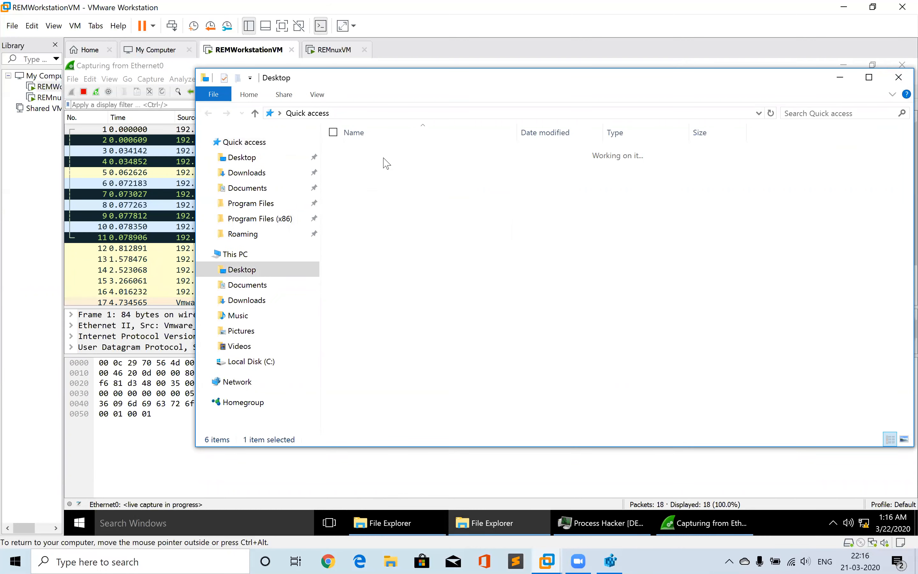
double_click(360, 191)
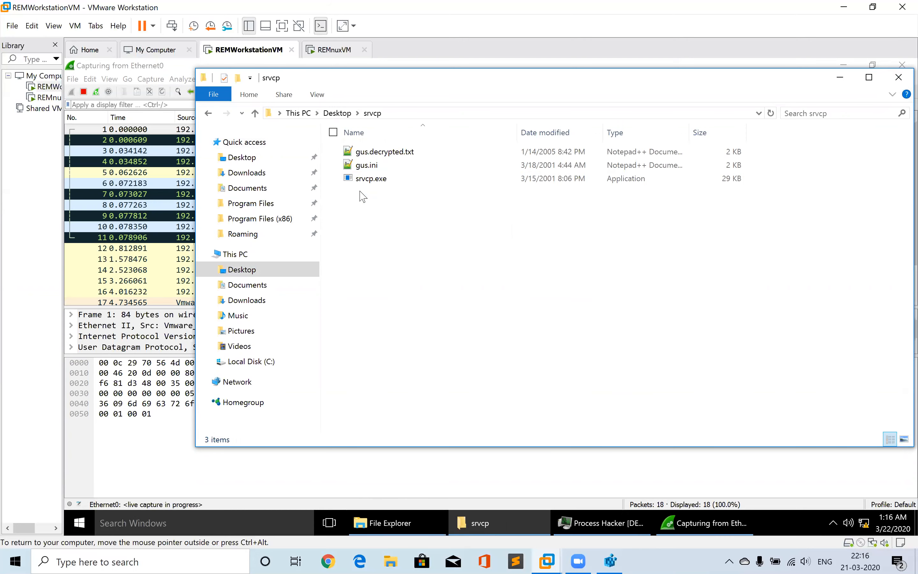
double_click(377, 179)
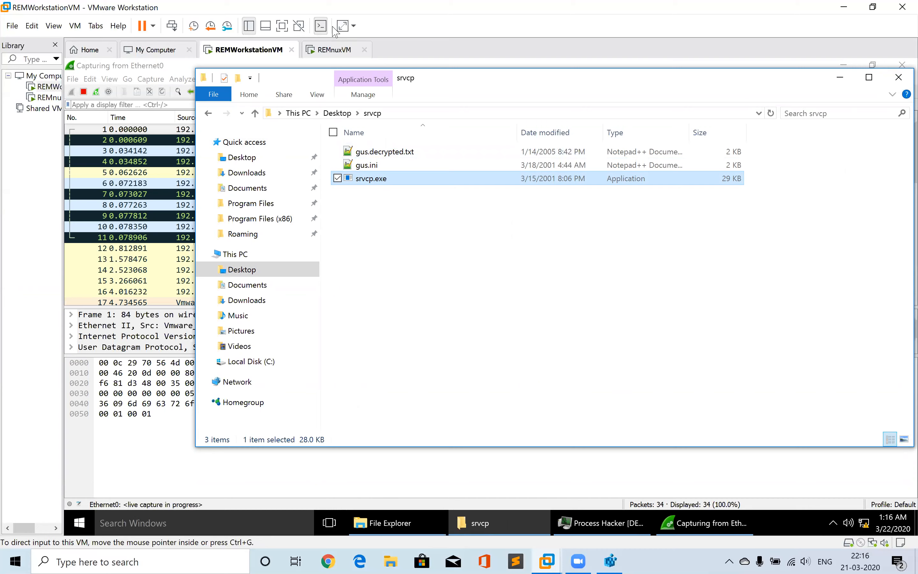
Bring Process Hacker beside Explorer and sort its process list by name to locate srvcp.exe
click(594, 531)
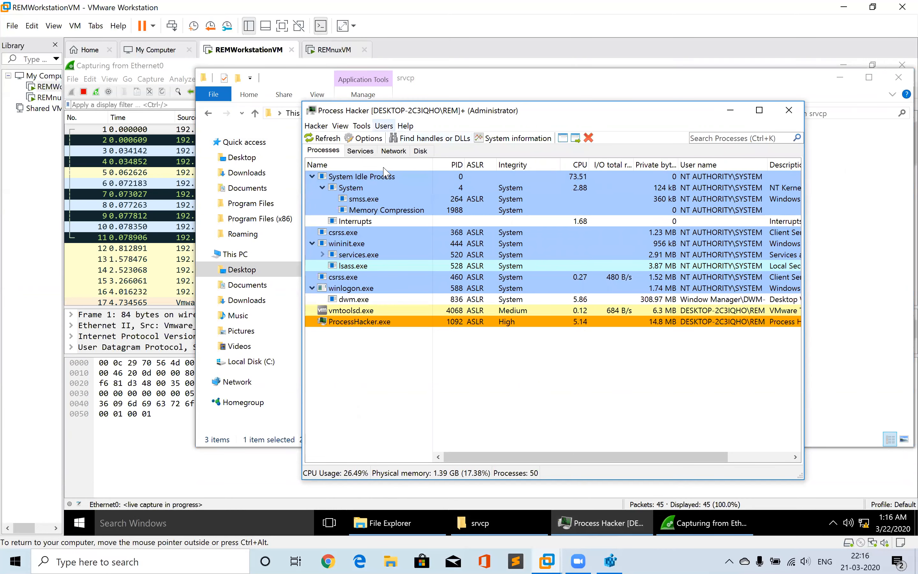
drag(394, 114, 593, 86)
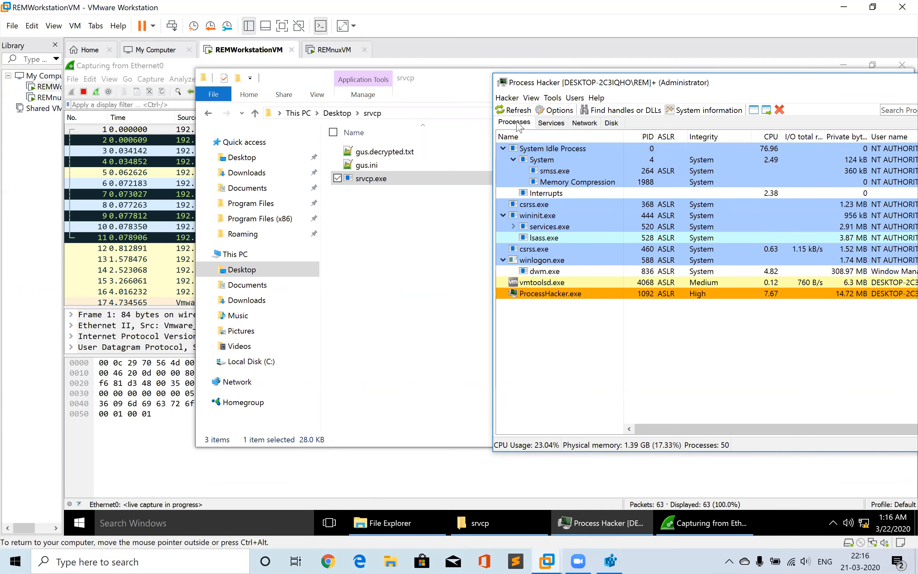
click(518, 138)
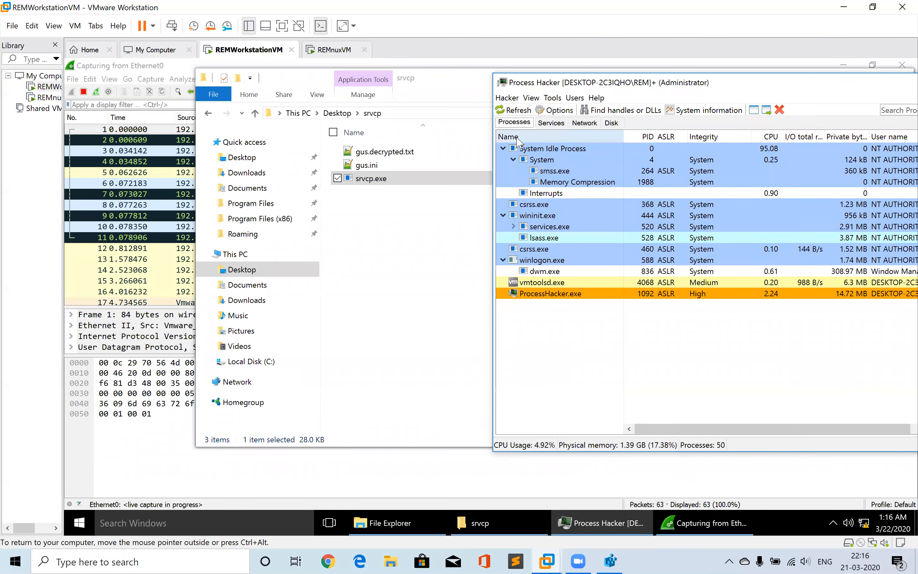
click(518, 138)
click(518, 137)
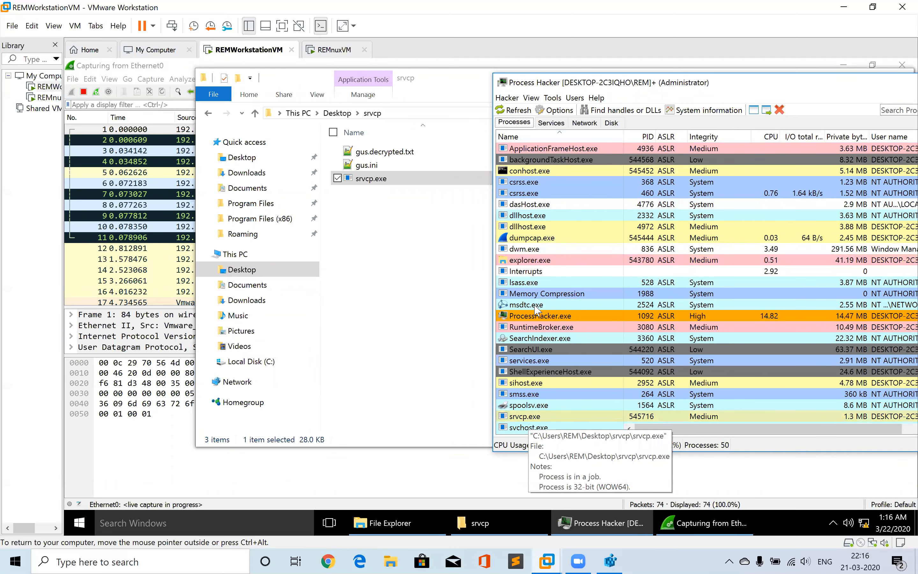
click(517, 137)
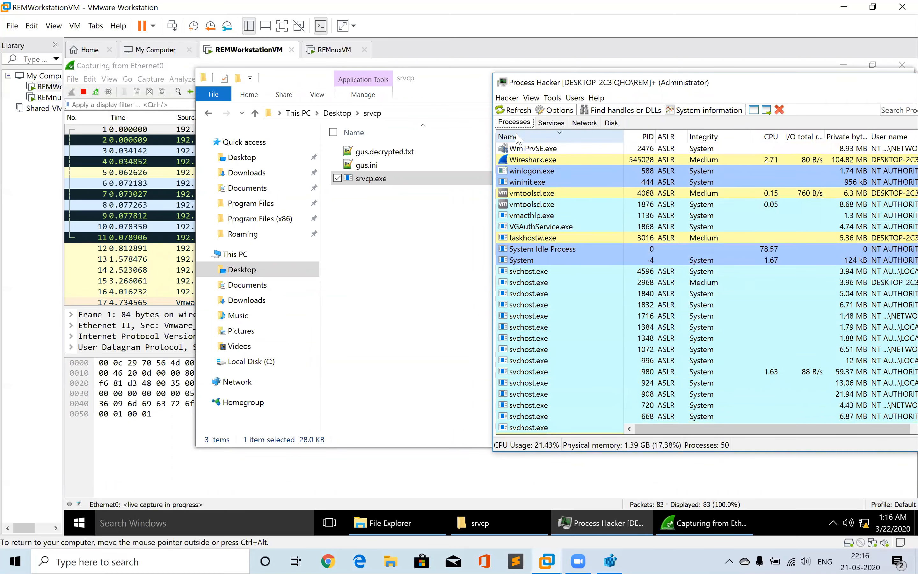
click(517, 138)
right_click(517, 136)
click(572, 371)
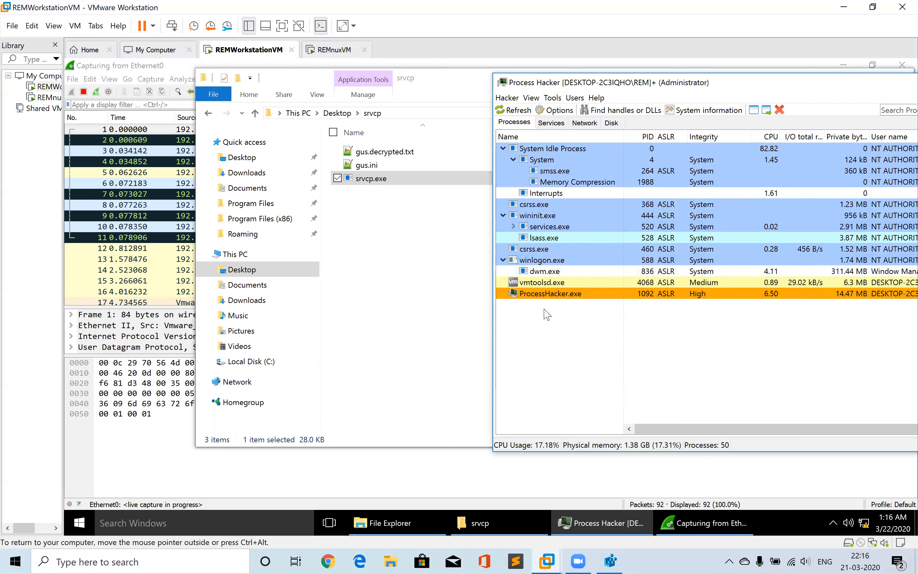
click(514, 137)
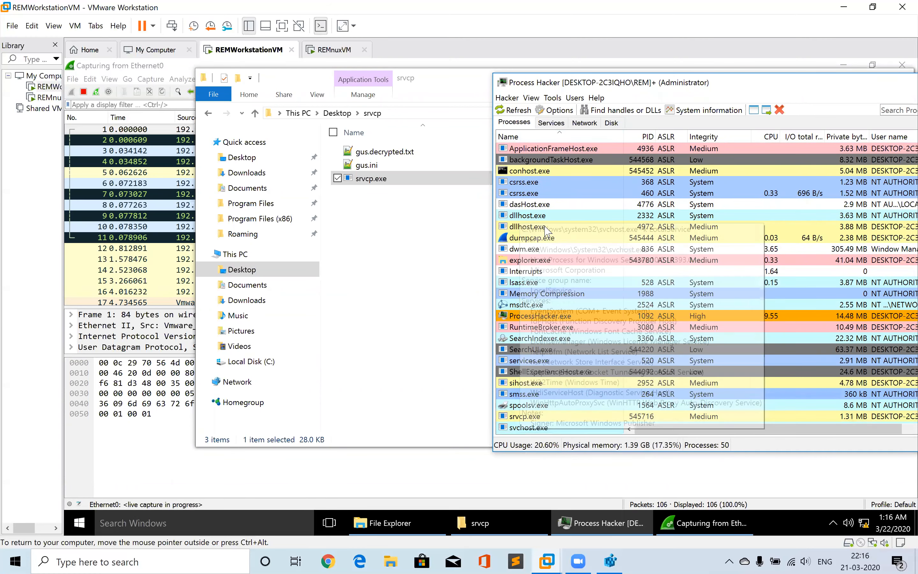
click(509, 124)
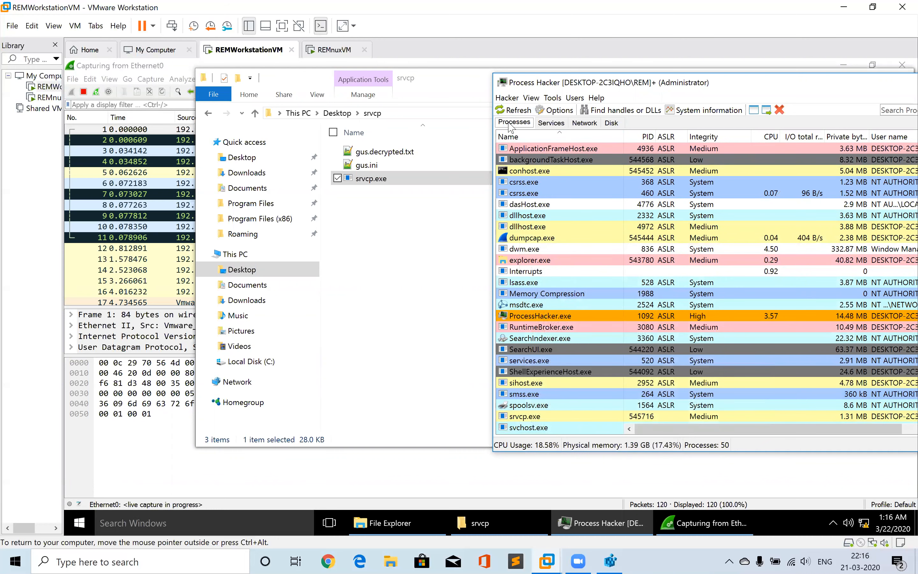
click(515, 138)
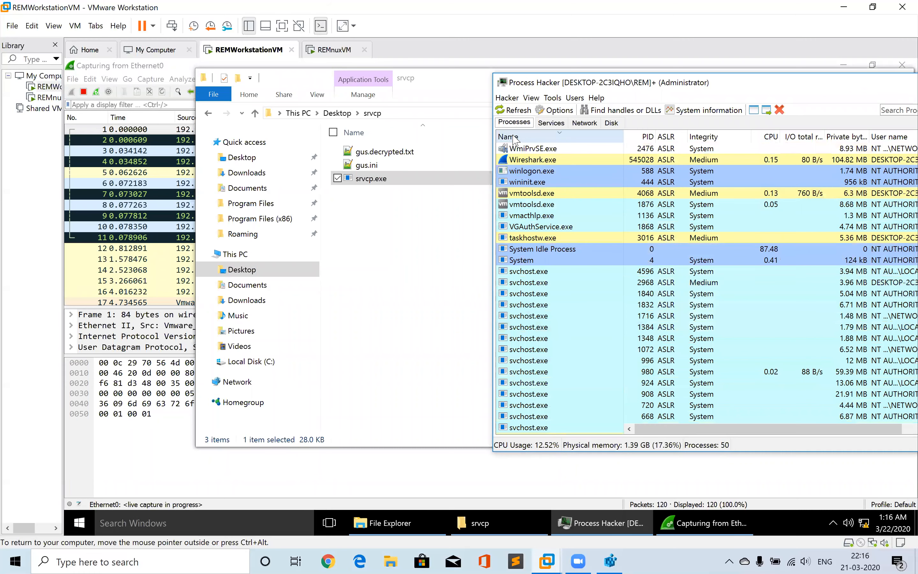
click(515, 138)
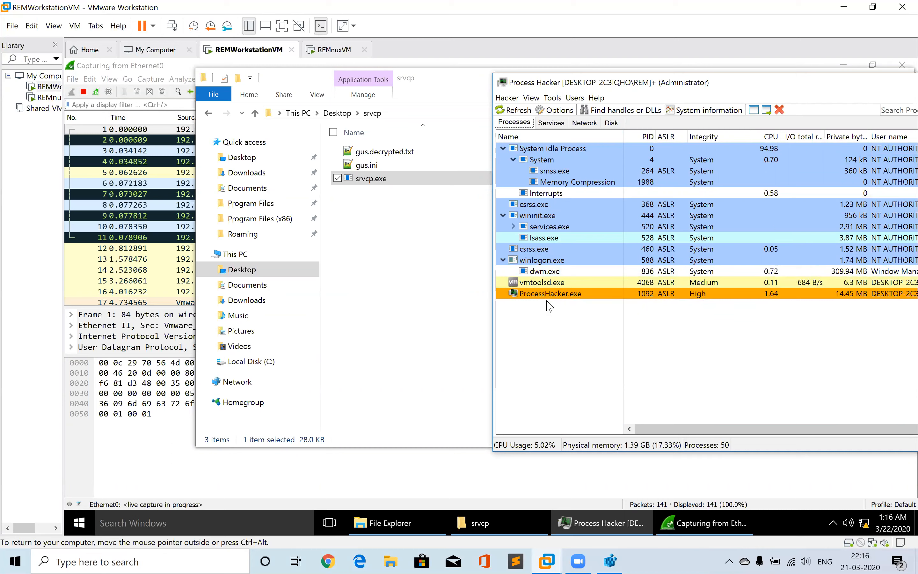
Return to Wireshark and stop the live capture
click(134, 226)
drag(133, 226, 82, 87)
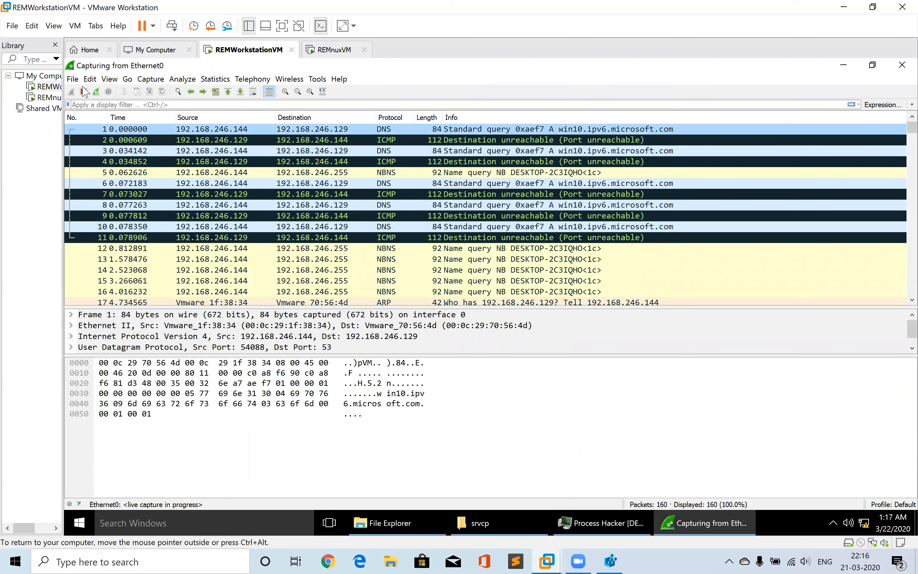
click(84, 92)
click(263, 248)
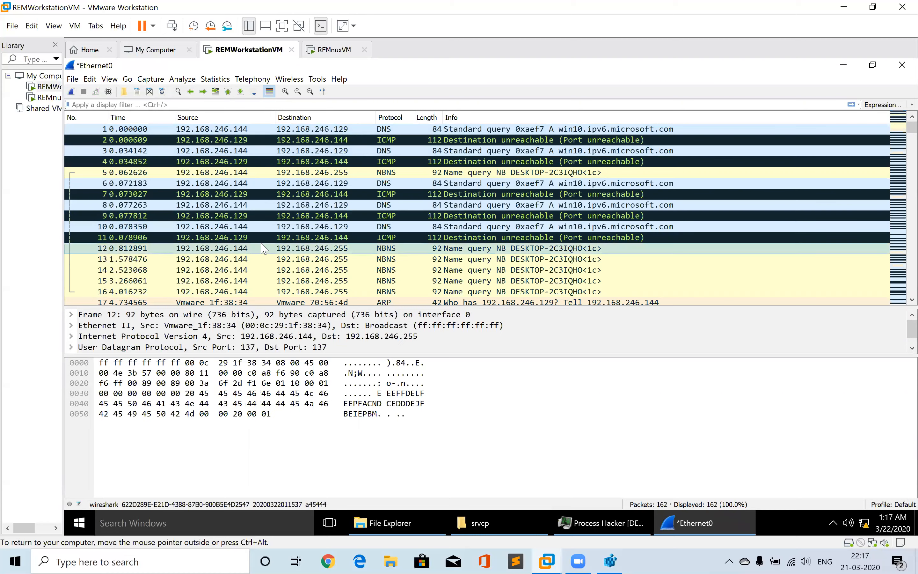
Browse the captured packets and open the DNS query packet for irc.mcs.net in its own window
key(Down)
key(Down)
key(Down)
key(Down)
key(Down)
key(Down)
key(Down)
key(Down)
key(Down)
key(Down)
key(Down)
key(Down)
key(Down)
key(Down)
key(Down)
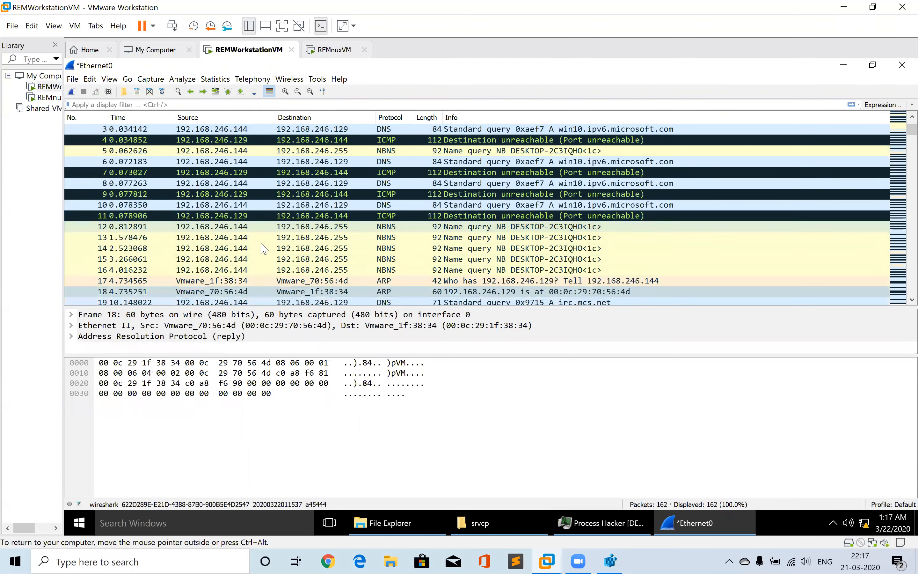
key(Up)
key(Up)
key(Up)
key(Up)
key(Up)
key(Up)
key(Up)
key(Up)
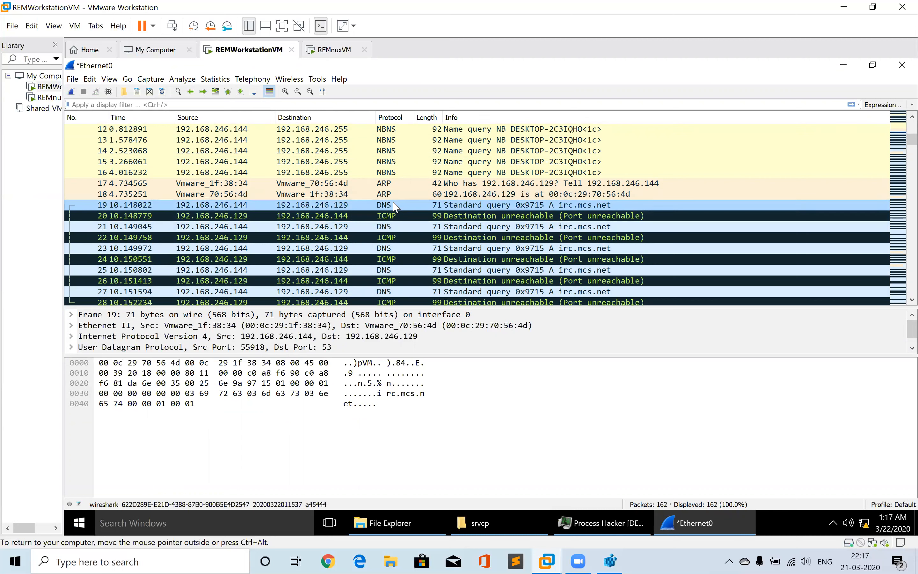
double_click(269, 211)
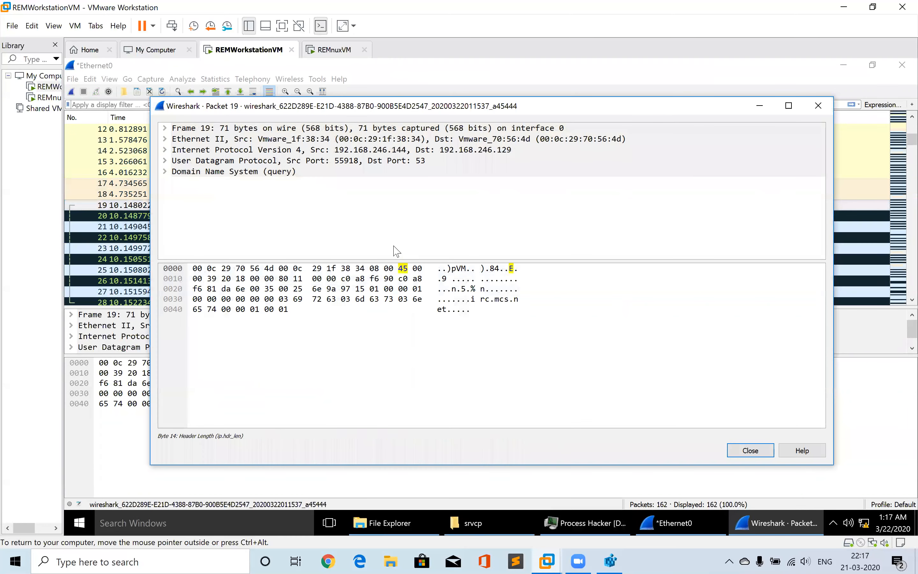
Expand the DNS section, its Queries entry and the UDP header in the packet window
click(164, 172)
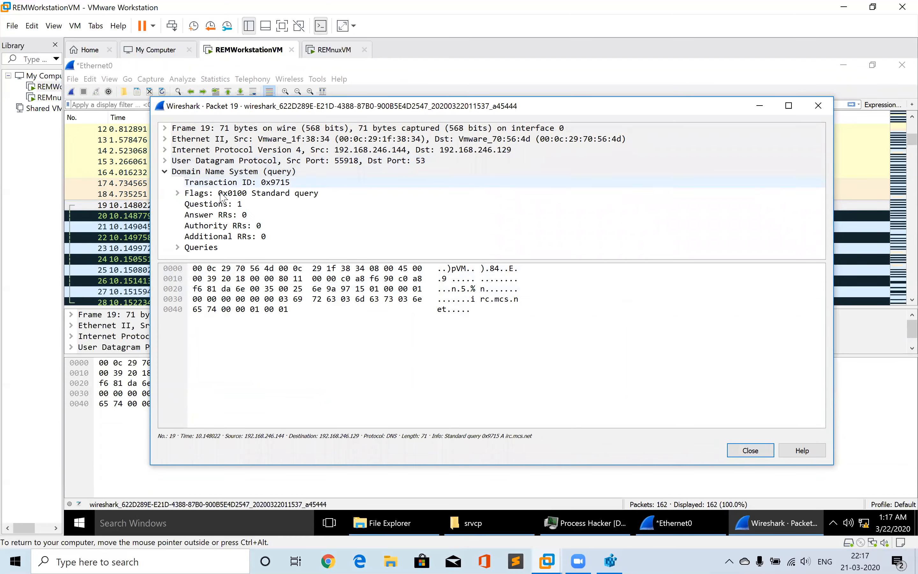
key(Down)
key(Down)
key(Down)
key(Down)
key(Down)
key(Down)
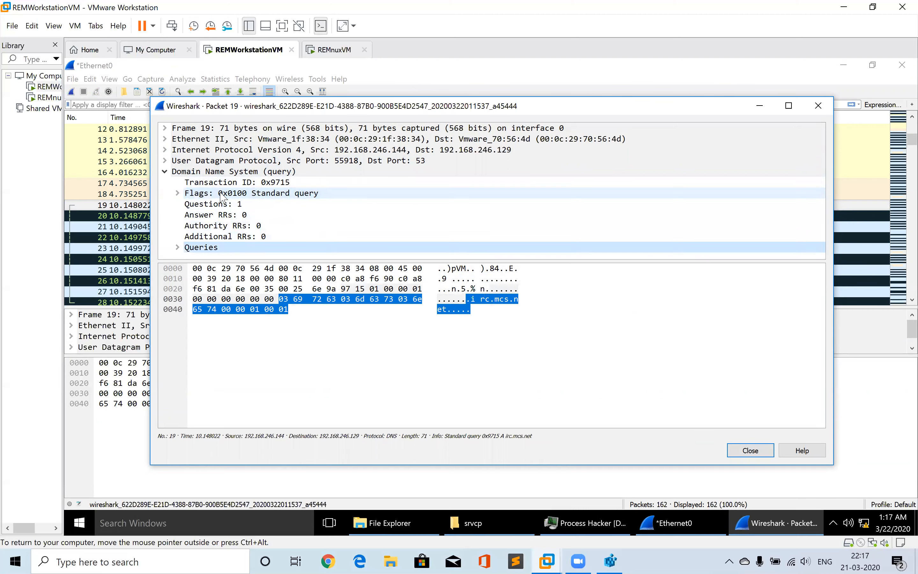
click(177, 247)
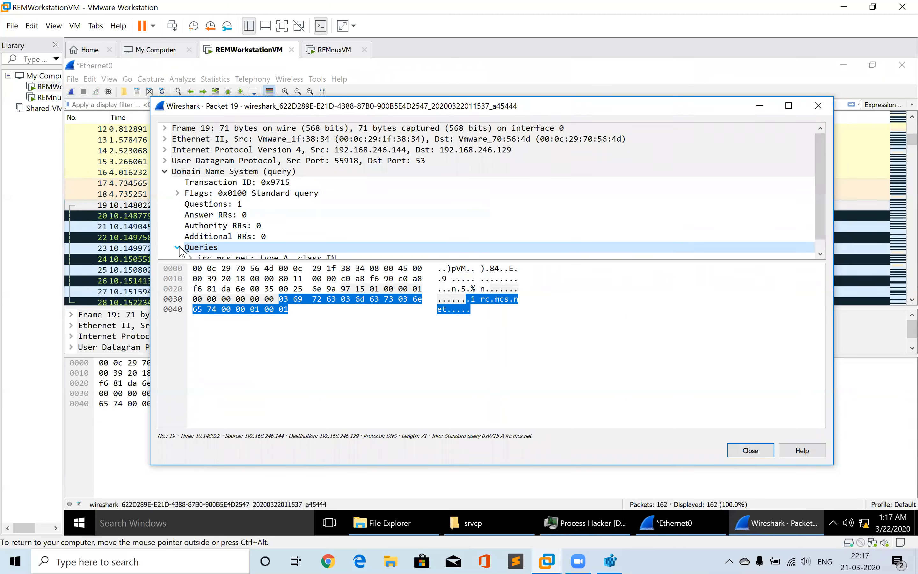
key(Down)
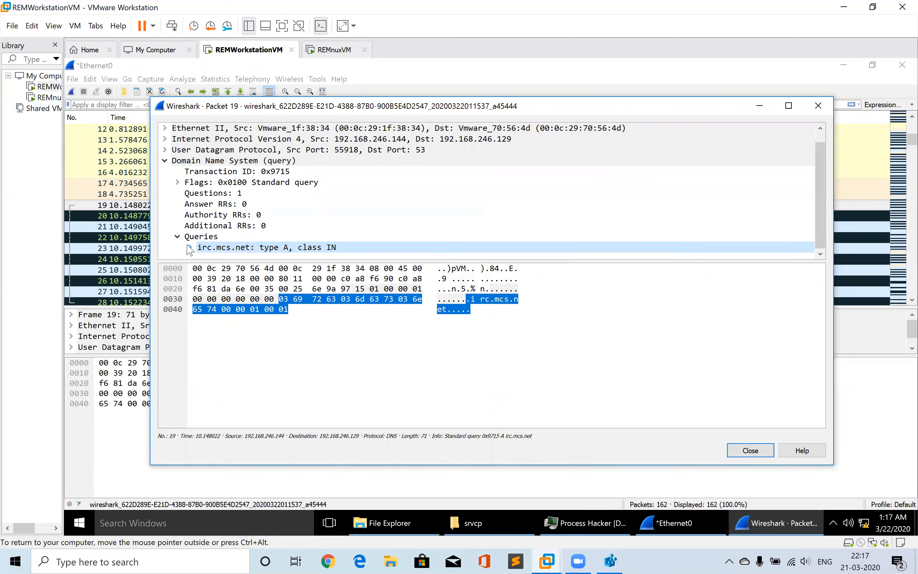
click(190, 247)
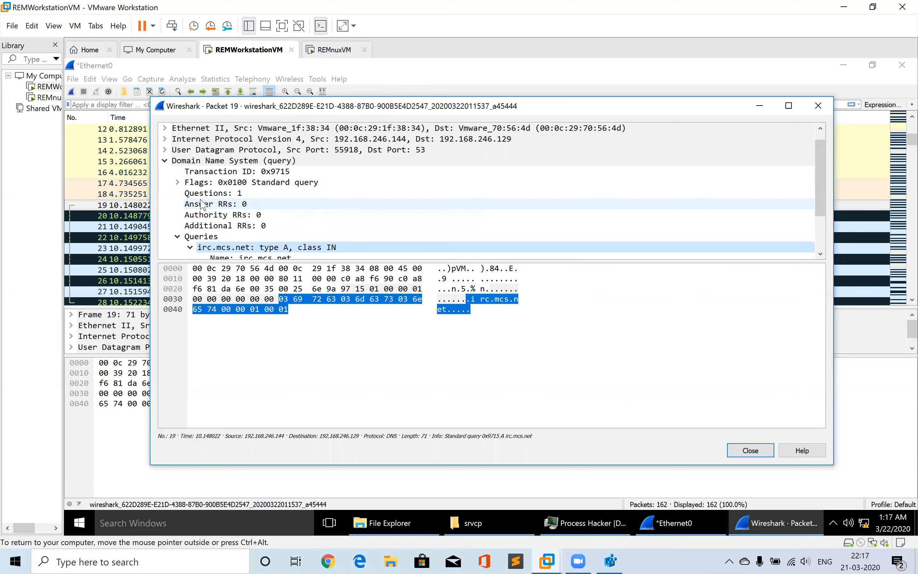
click(419, 150)
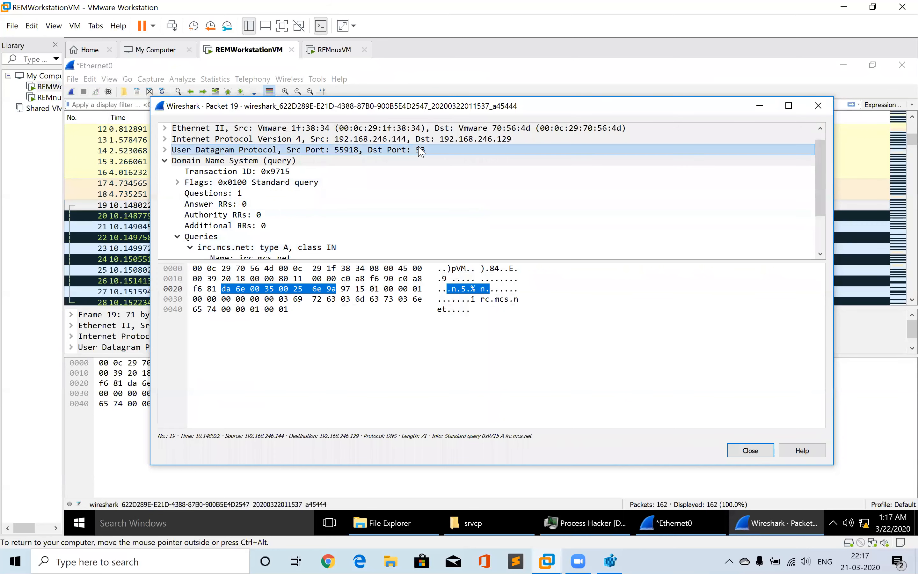
click(165, 150)
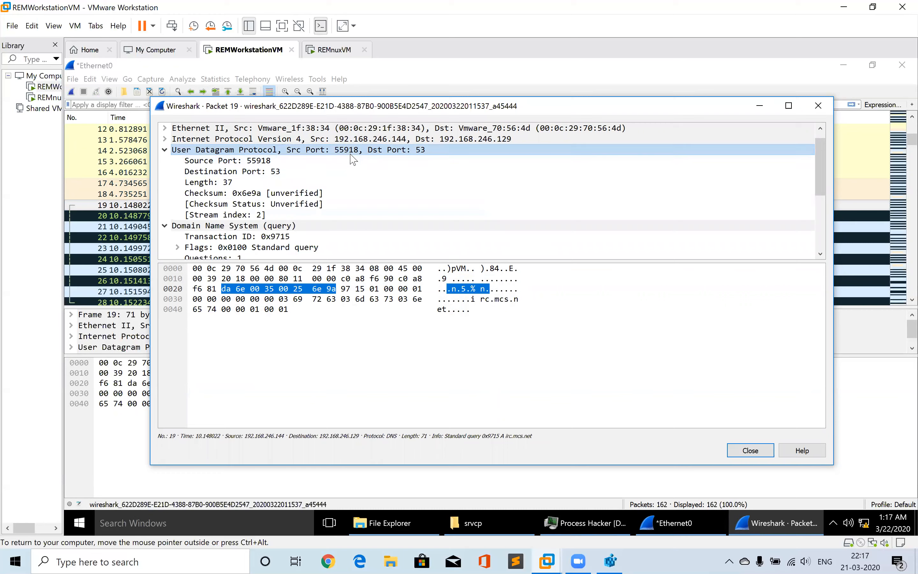
Examine srvcp.exe's ports in Process Hacker's Network tab, sorting connections by local port
mouse_move(611, 531)
click(586, 524)
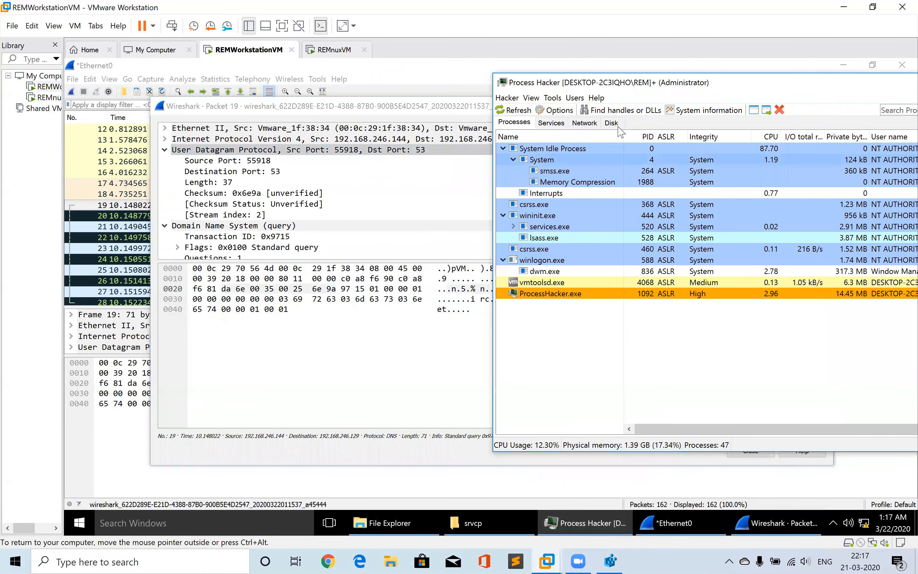
click(585, 123)
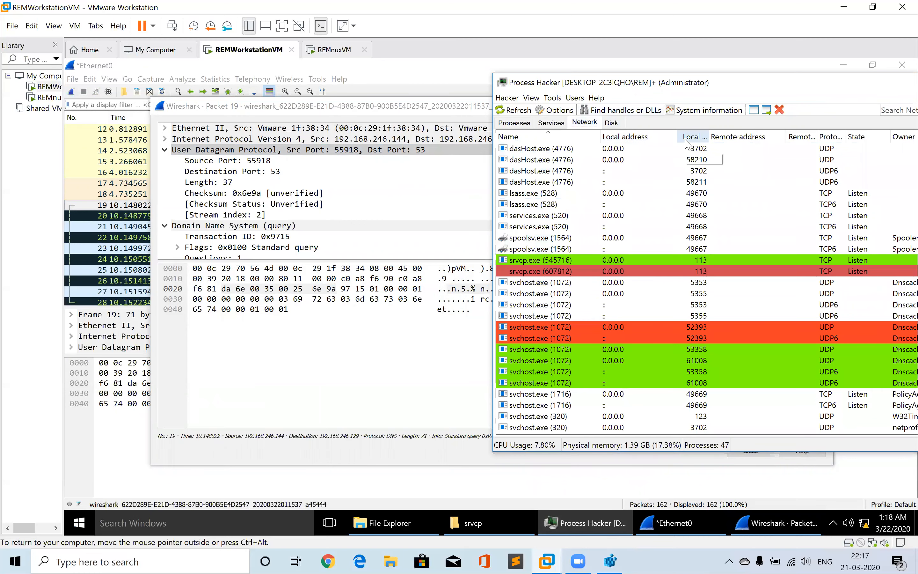
click(686, 140)
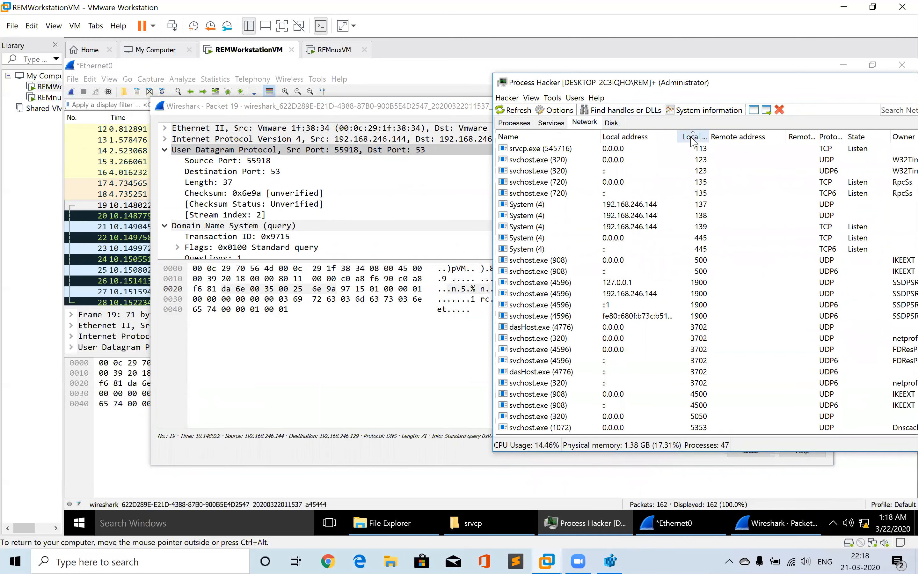
click(693, 140)
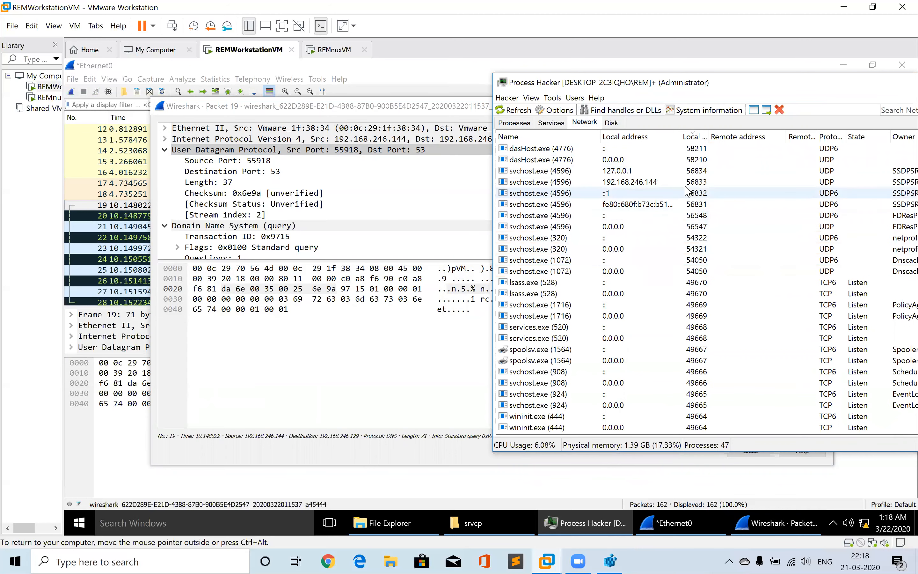
click(696, 271)
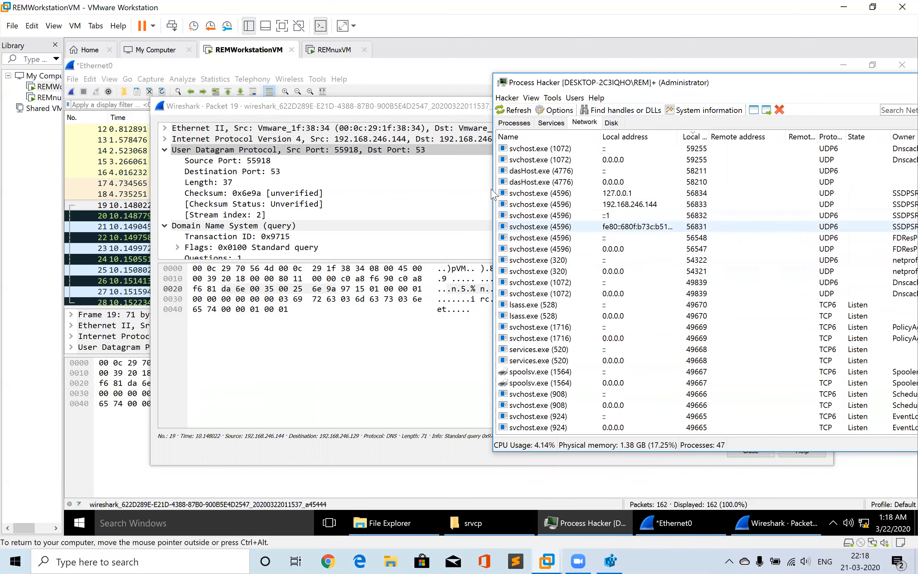
click(354, 150)
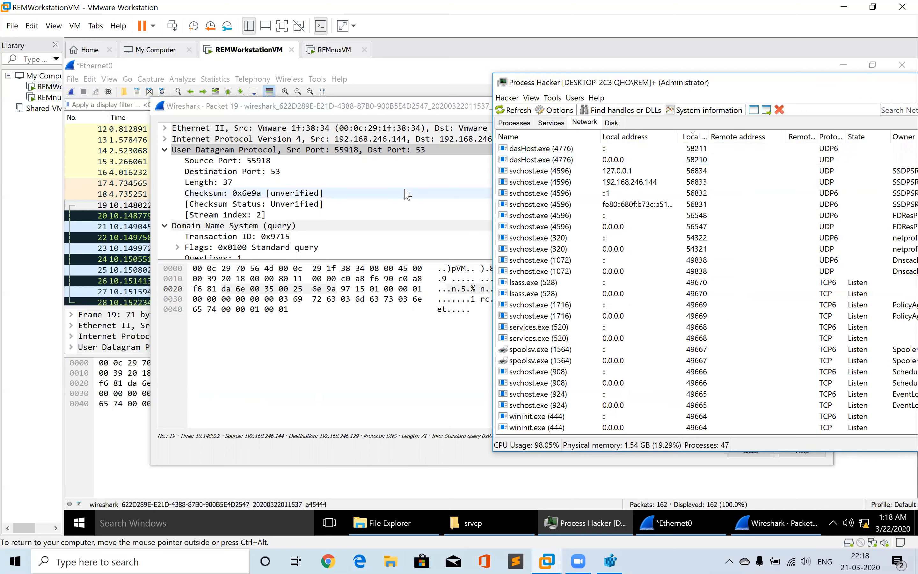
Compare srvcp.exe in the Processes list and Network tab against the packet's UDP header
click(522, 124)
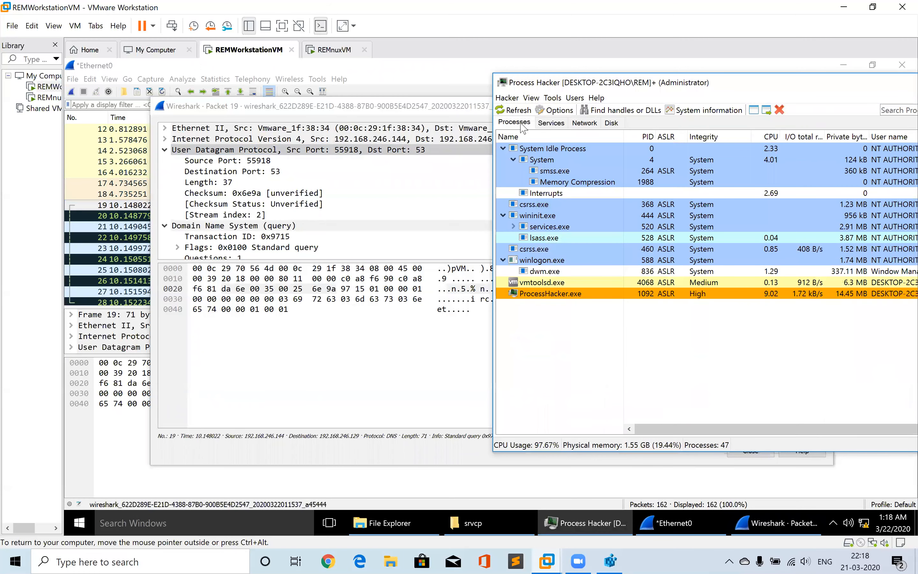
click(525, 135)
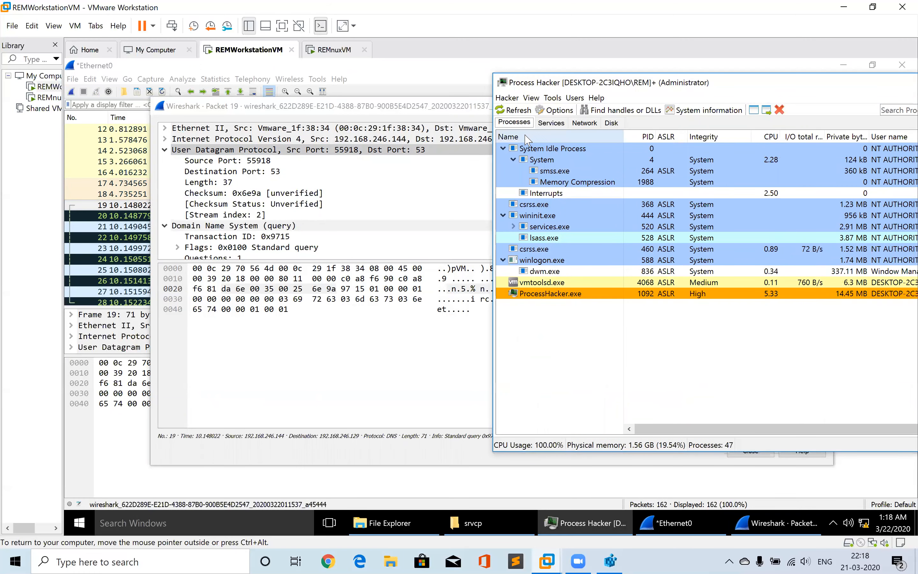
mouse_move(639, 398)
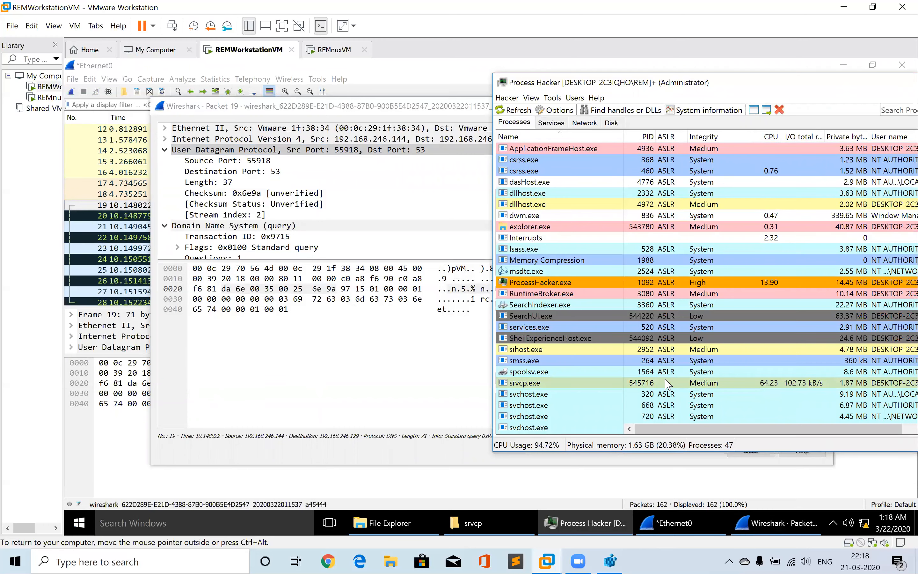
click(339, 149)
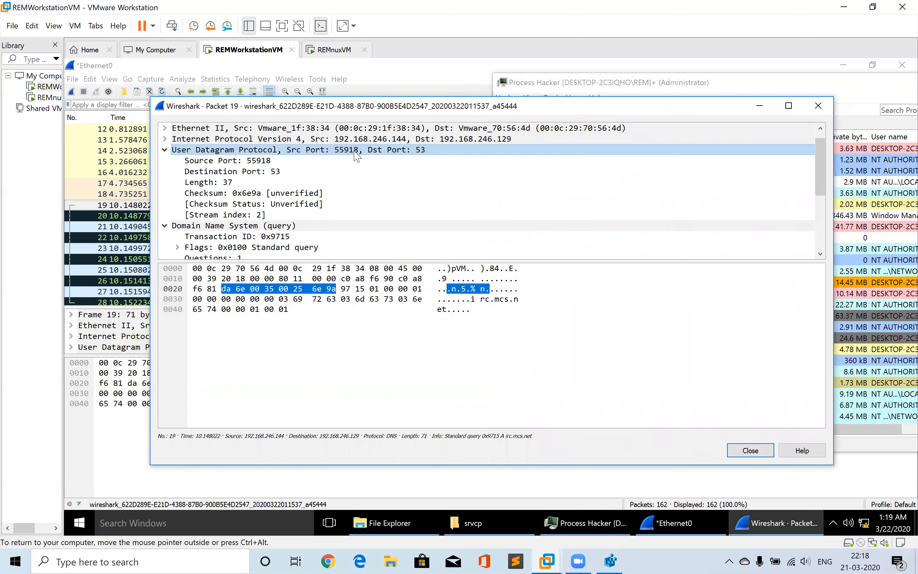
click(853, 84)
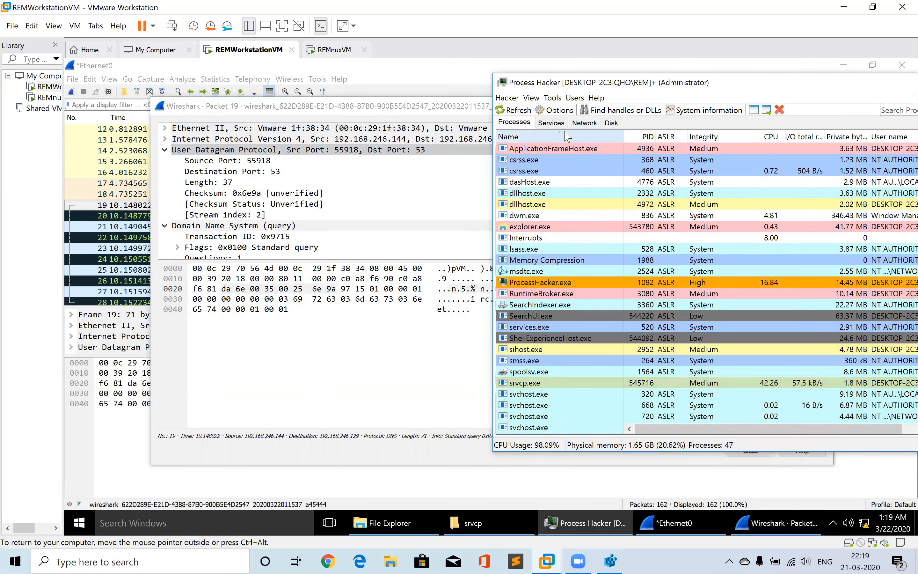
click(581, 124)
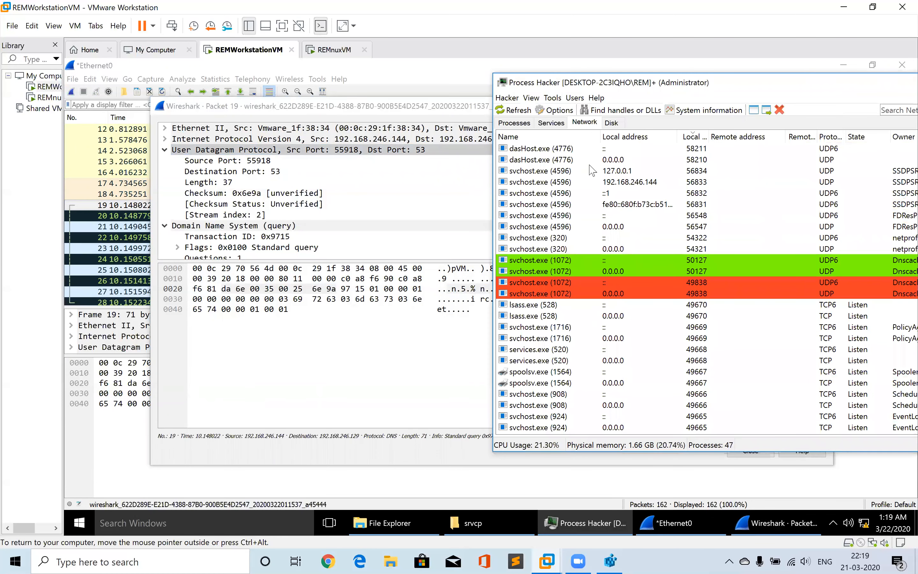
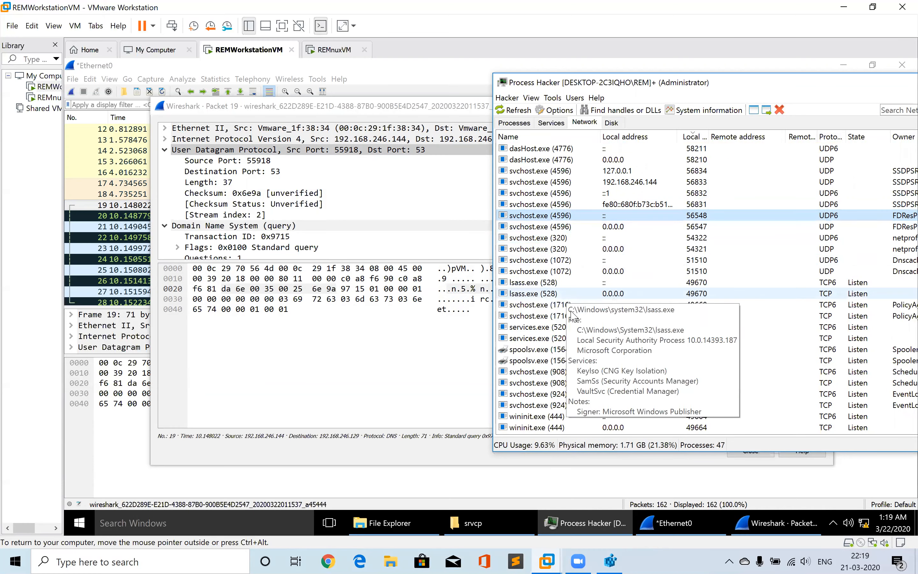
Locate srvcp.exe's connection in Process Hacker's Network tab, re-sorting the connection list by name
scroll(554, 370, down, 10)
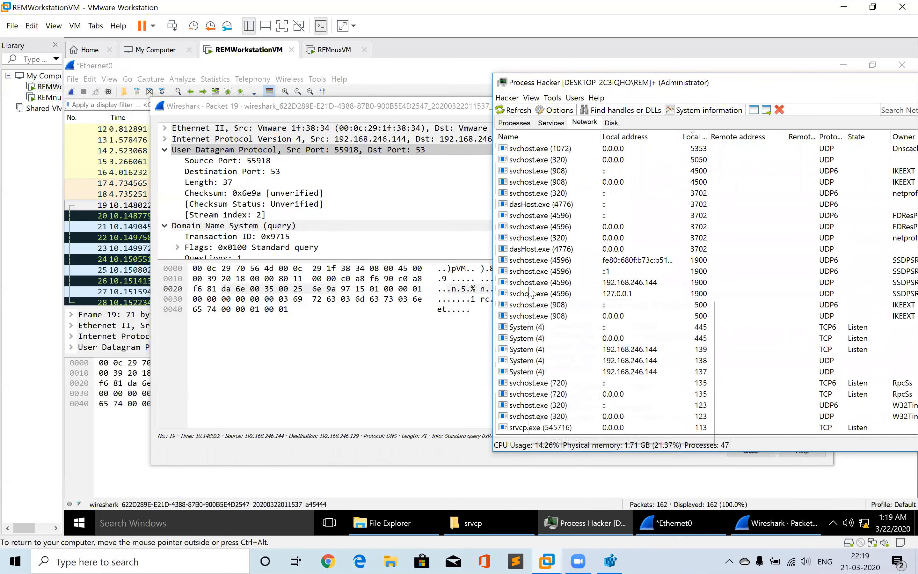
click(550, 137)
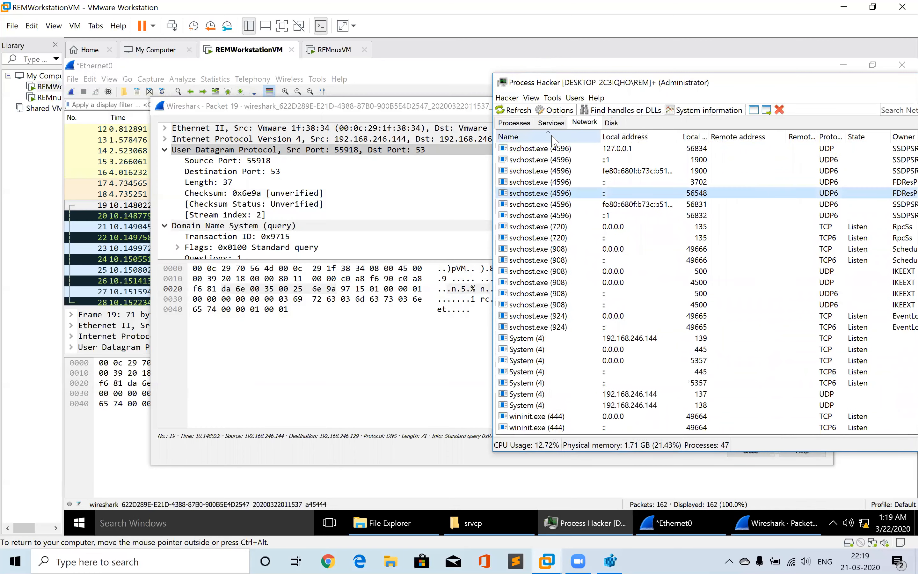
click(553, 327)
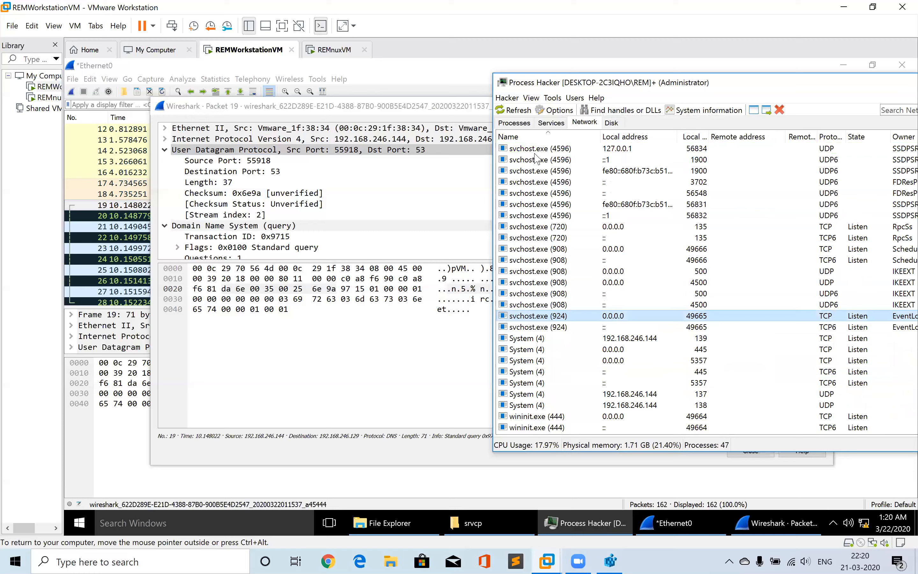
scroll(538, 159, up, 8)
scroll(538, 160, up, 2)
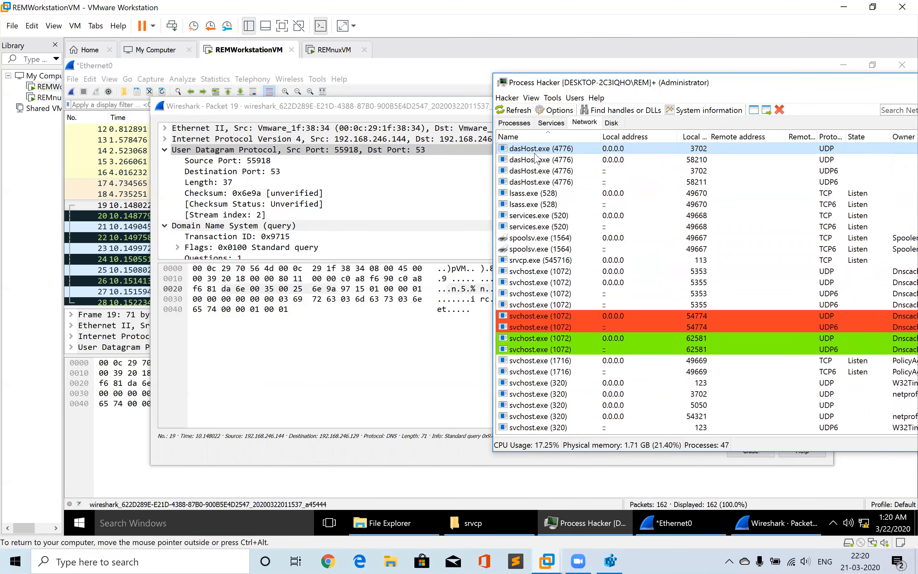
key(Down)
key(Down)
key(Down)
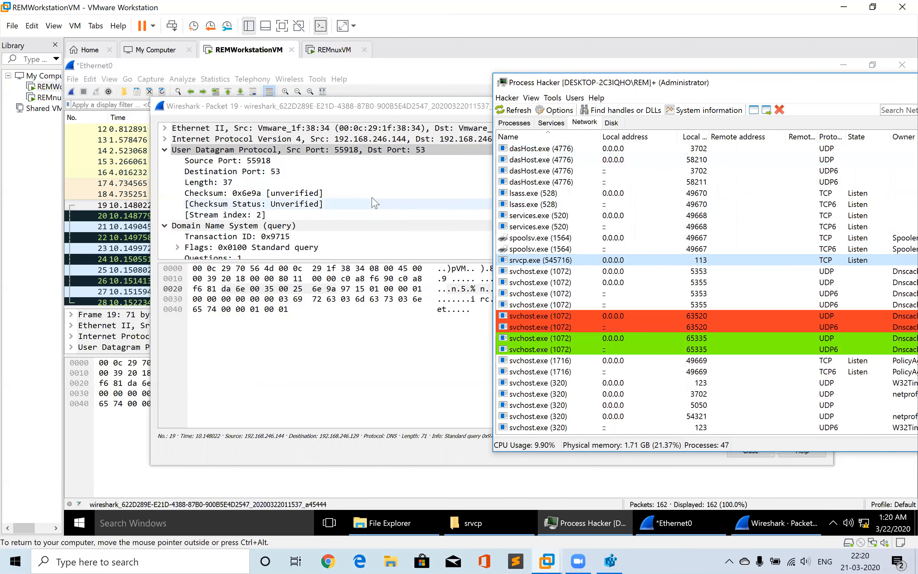
Step through the packet window's fields from the UDP header down to the DNS query for irc.mcs.net
click(330, 150)
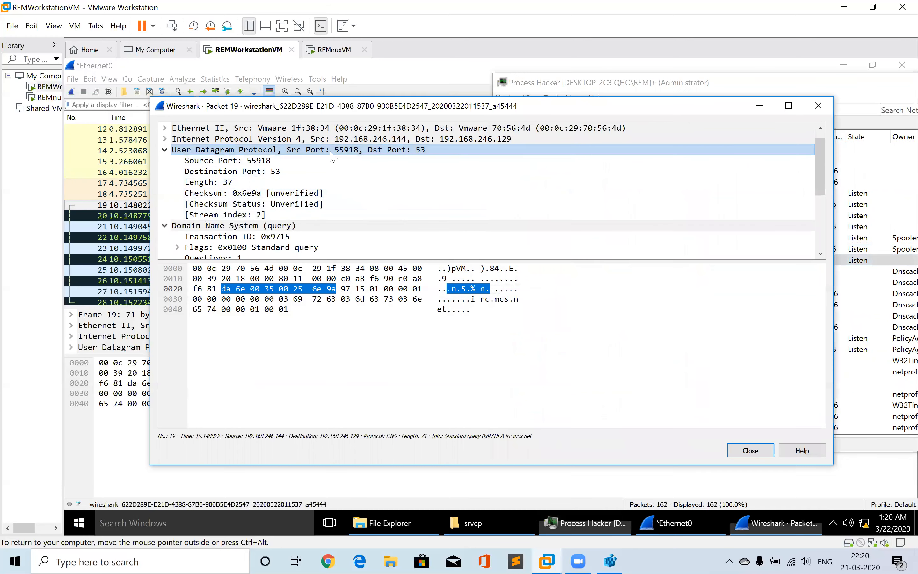
click(205, 258)
key(Down)
key(Down)
key(Down)
key(Down)
key(Down)
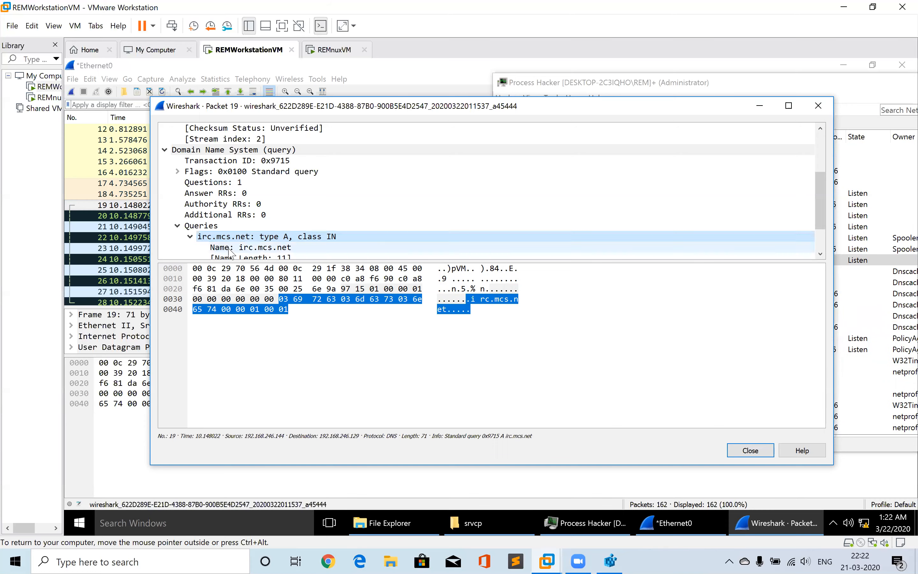
Return to the main capture and browse the first packets, from the win10.ipv6.microsoft.com queries to the ARP exchange
click(230, 248)
click(96, 228)
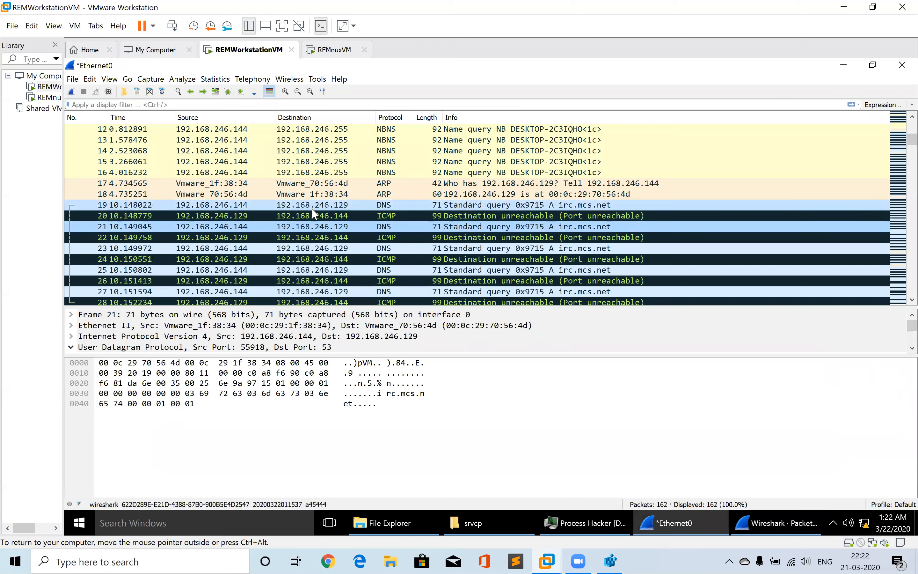
click(346, 249)
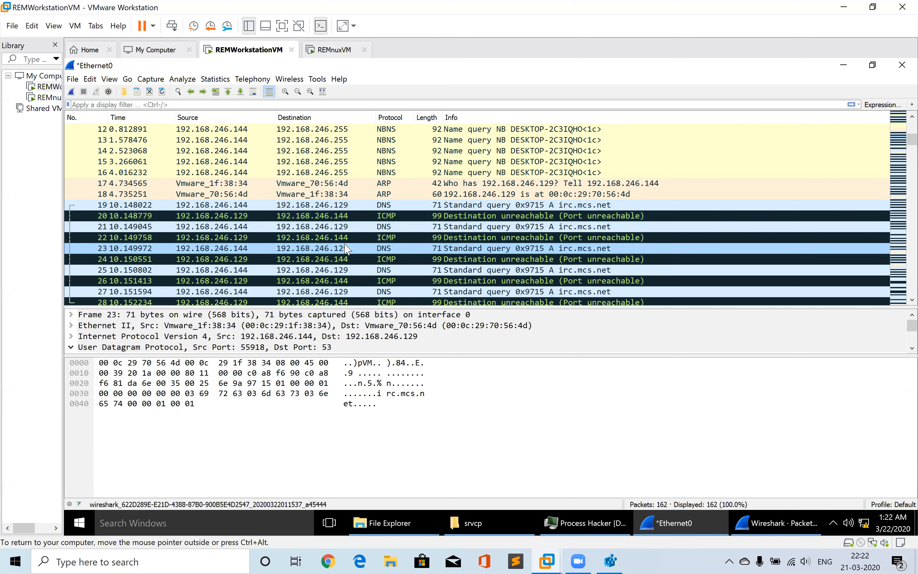
click(314, 207)
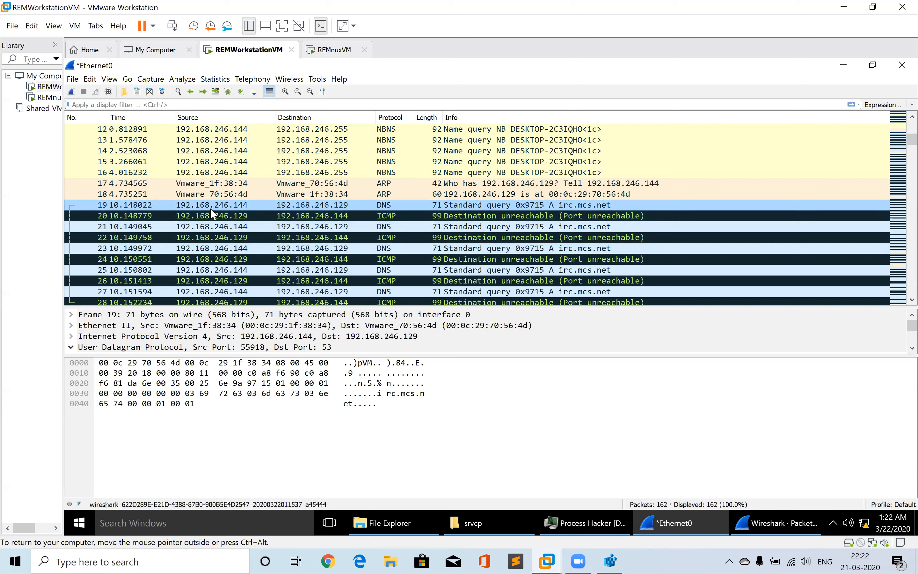
click(254, 184)
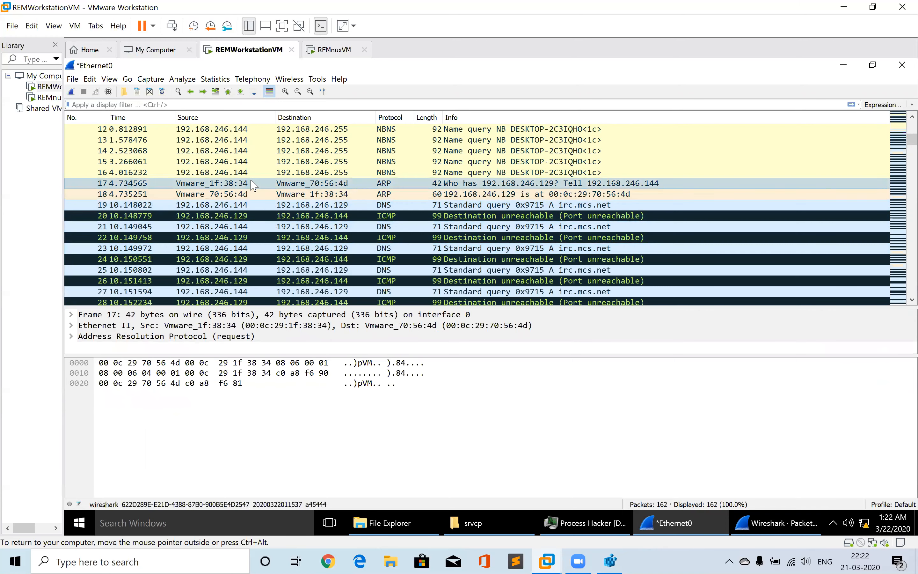
key(Up)
key(Up)
key(Up)
key(Up)
key(Up)
key(Up)
key(Up)
key(Up)
key(Up)
key(Up)
key(Up)
key(Up)
key(Up)
key(Up)
key(Up)
key(Up)
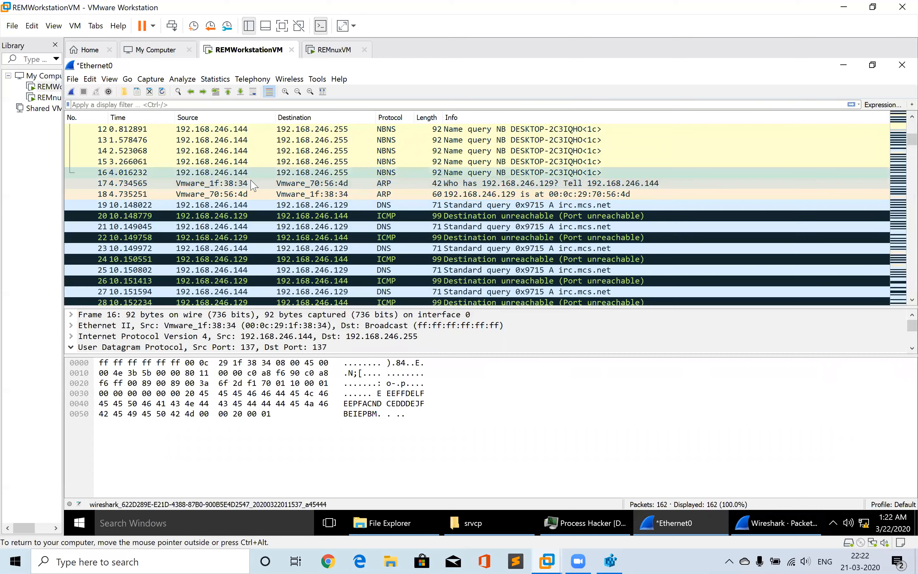
key(Down)
key(Up)
key(Down)
key(Down)
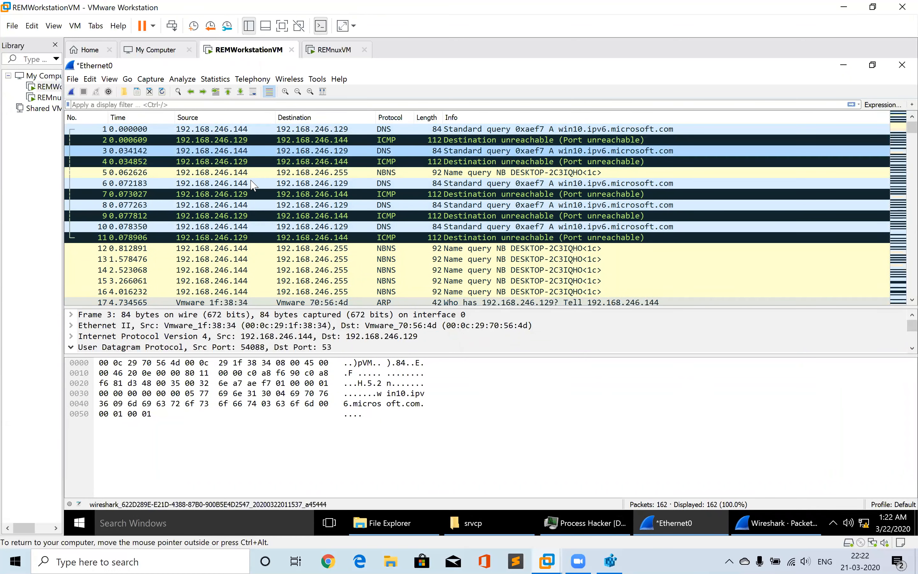
key(Down)
key(Down)
key(Down)
key(Down)
key(Down)
key(Down)
key(Down)
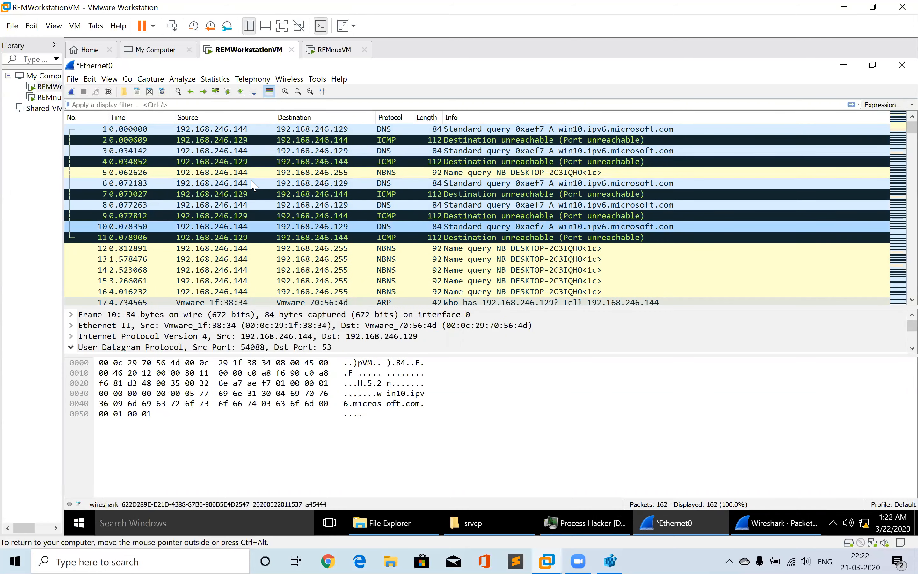
key(Down)
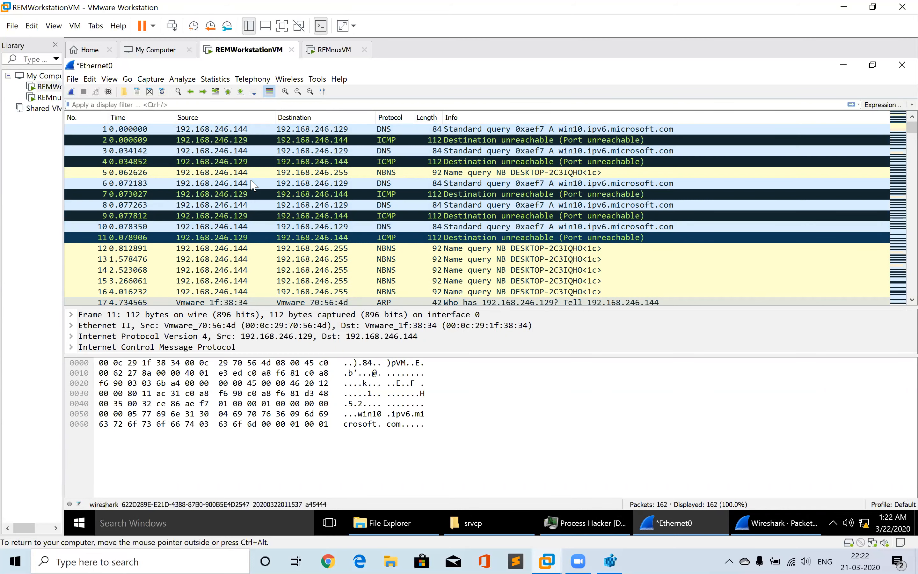
key(Down)
key(Down)
key(Down)
key(Down)
key(Down)
key(Down)
key(Down)
key(Down)
key(Down)
key(Down)
key(Down)
key(Down)
key(Down)
key(Down)
key(Down)
key(Down)
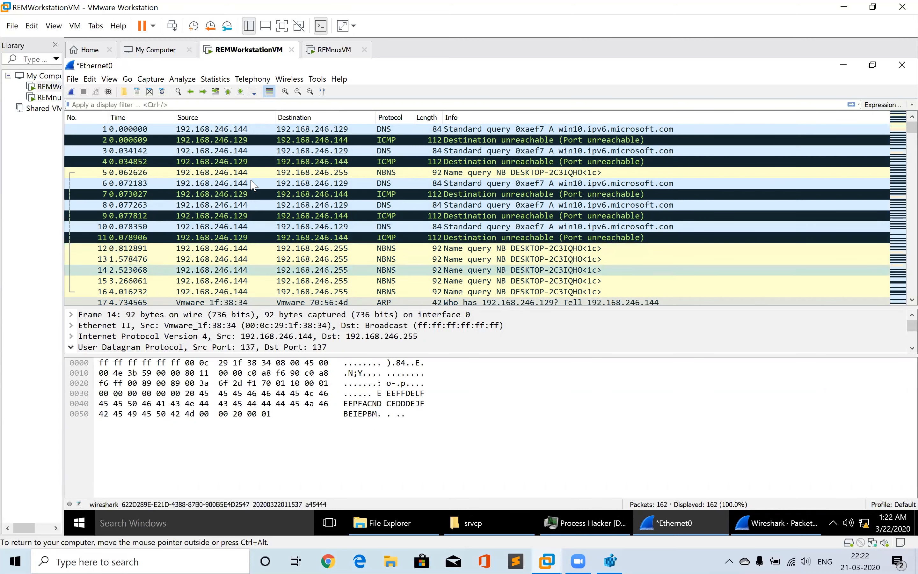
key(Up)
key(Up)
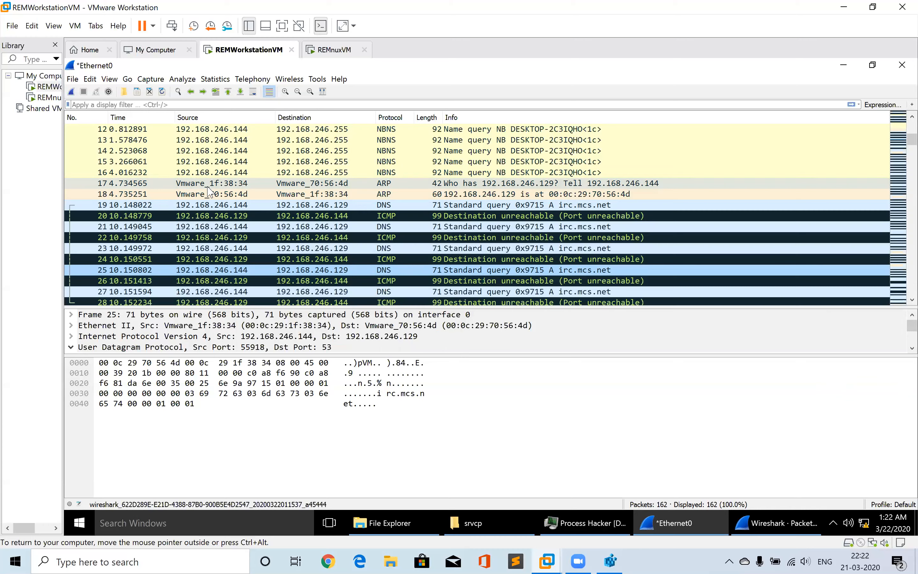
Browse the repeated irc.mcs.net DNS queries and the ICMP port-unreachable replies in the packet list
click(134, 219)
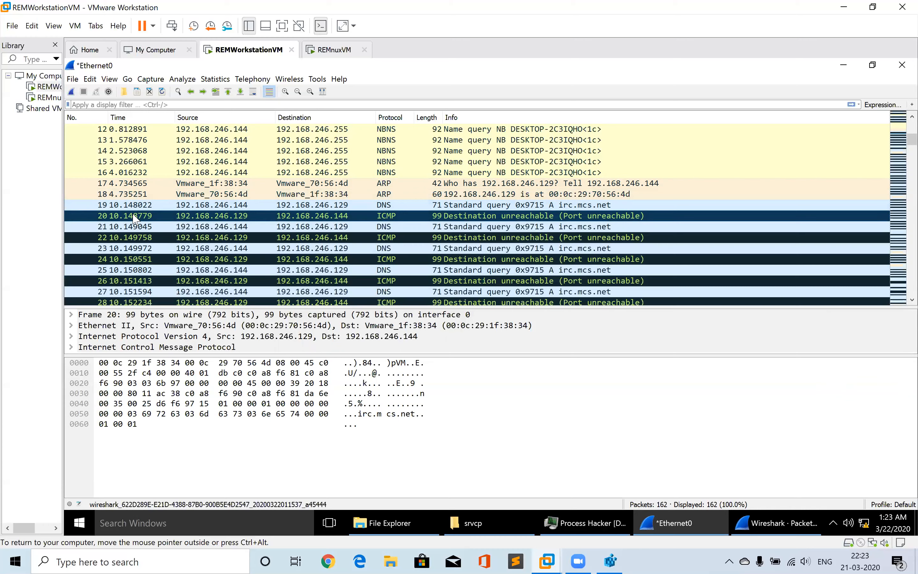
key(Down)
key(Down)
key(Down)
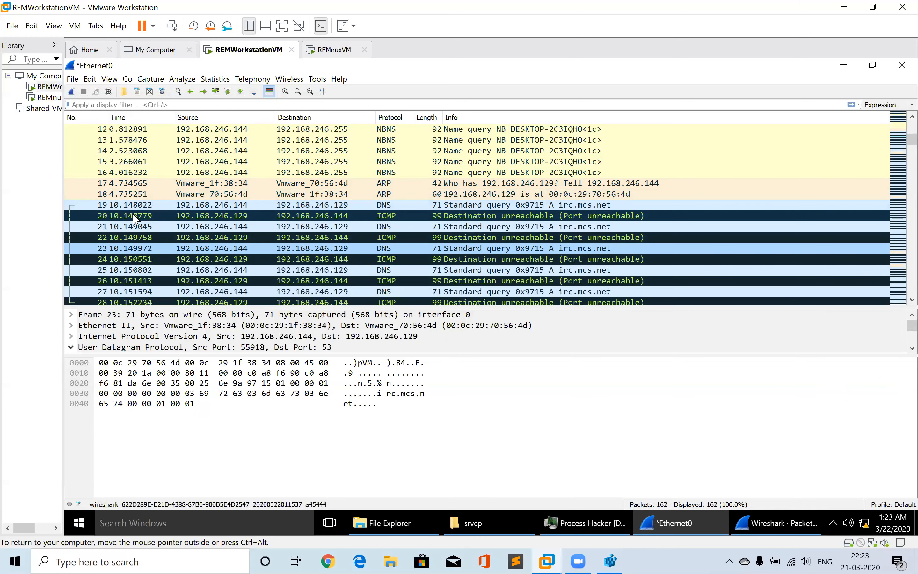
key(Down)
key(Down)
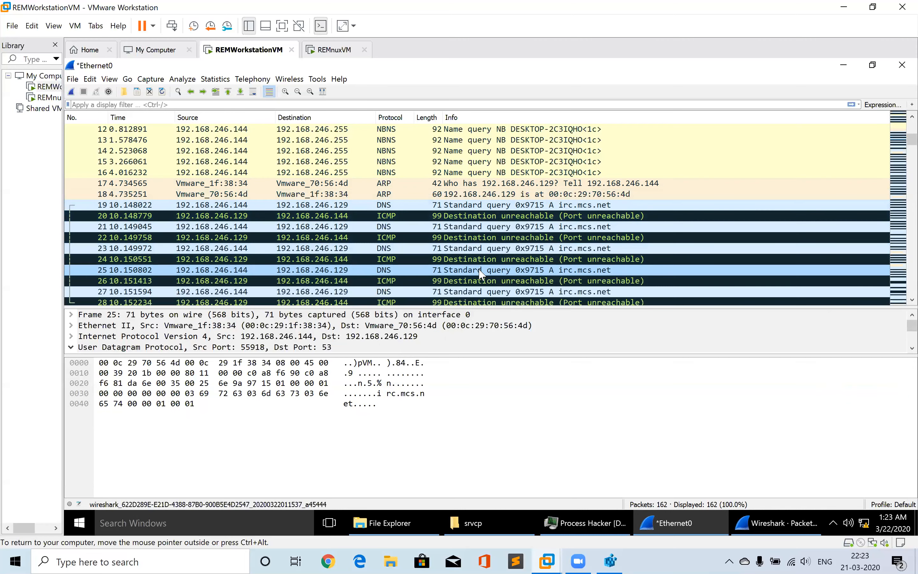
key(Down)
key(Down)
key(Down)
key(Down)
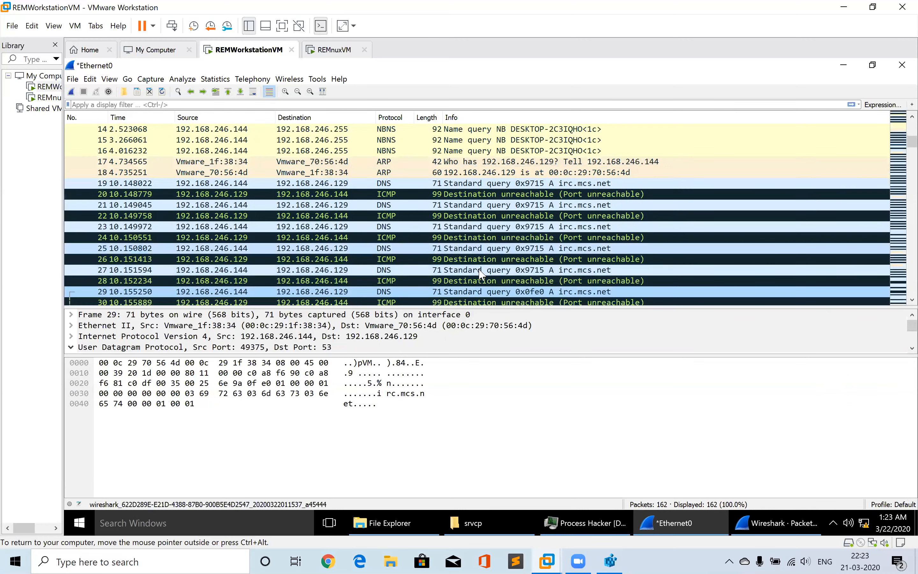
key(Down)
key(Down)
key(Down)
key(Down)
key(Down)
key(Down)
key(Down)
key(Down)
key(Down)
key(Down)
key(Down)
key(Down)
key(Down)
key(Down)
key(Down)
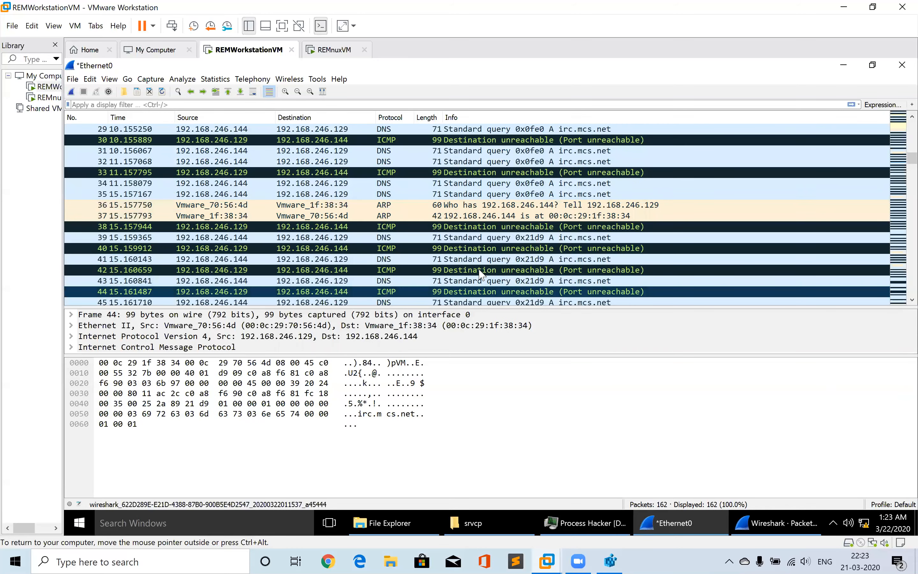
key(Up)
key(Up)
key(Up)
key(Up)
key(Up)
key(Up)
key(Up)
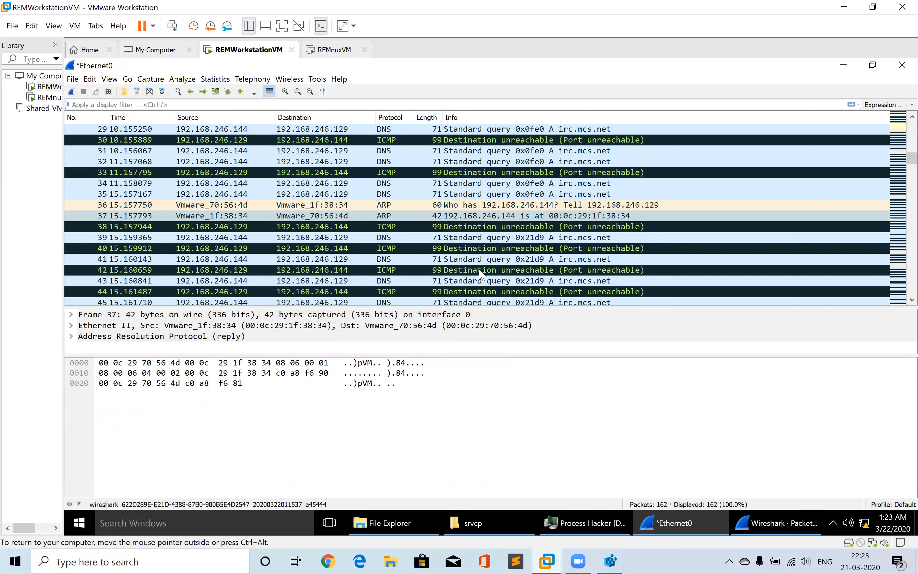
key(Up)
key(Up)
key(Up)
key(Up)
key(Up)
key(Up)
key(Up)
key(Up)
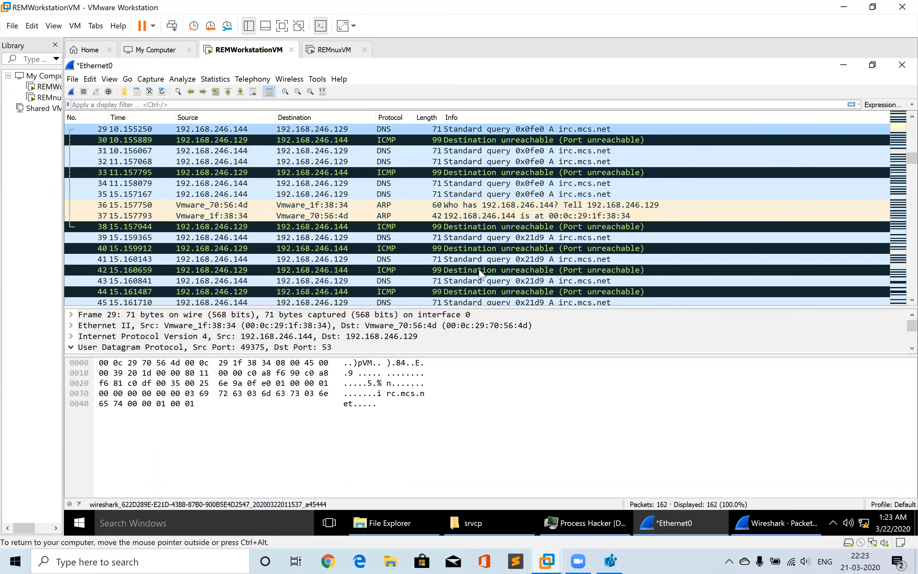
key(Up)
key(Down)
key(Down)
key(Down)
key(Down)
key(Down)
key(Down)
key(Down)
key(Down)
key(Down)
key(Down)
key(Down)
key(Down)
key(Down)
key(Down)
key(Down)
key(Down)
key(Down)
key(Down)
key(Down)
key(Down)
key(Down)
key(Down)
key(Down)
key(Down)
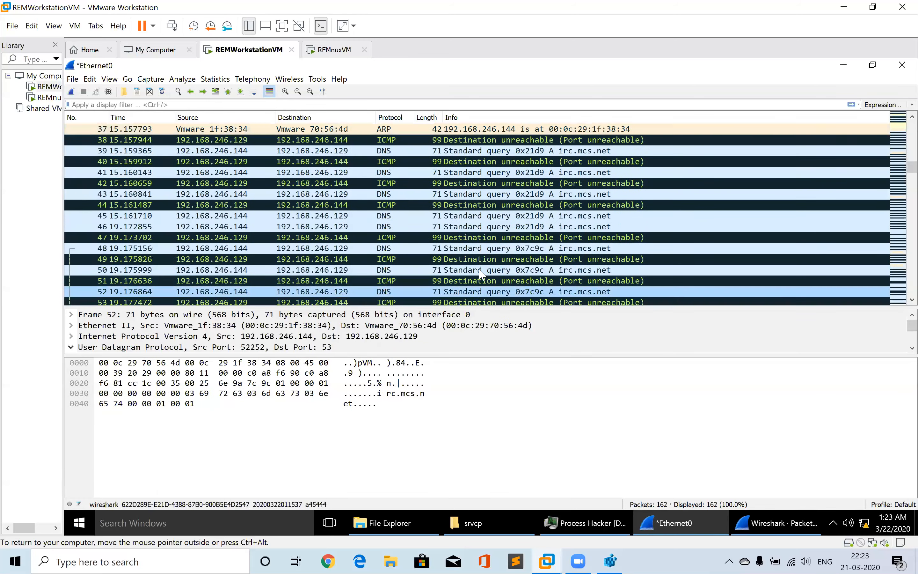
key(Down)
key(Down)
key(Down)
key(Down)
key(Down)
key(Down)
key(Down)
key(Down)
key(Down)
key(Down)
key(Down)
key(Down)
key(Down)
key(Down)
key(Down)
key(Down)
key(Down)
key(Down)
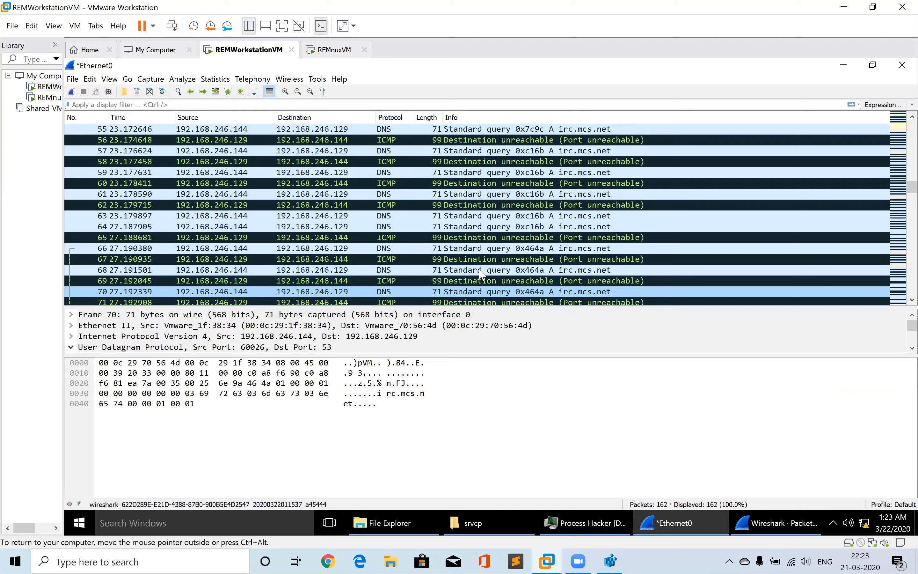
key(Up)
key(Up)
key(Up)
key(Up)
key(Up)
key(Up)
key(Up)
key(Up)
key(Up)
key(Up)
key(Up)
key(Up)
key(Up)
key(Up)
key(Up)
key(Up)
key(Up)
key(Up)
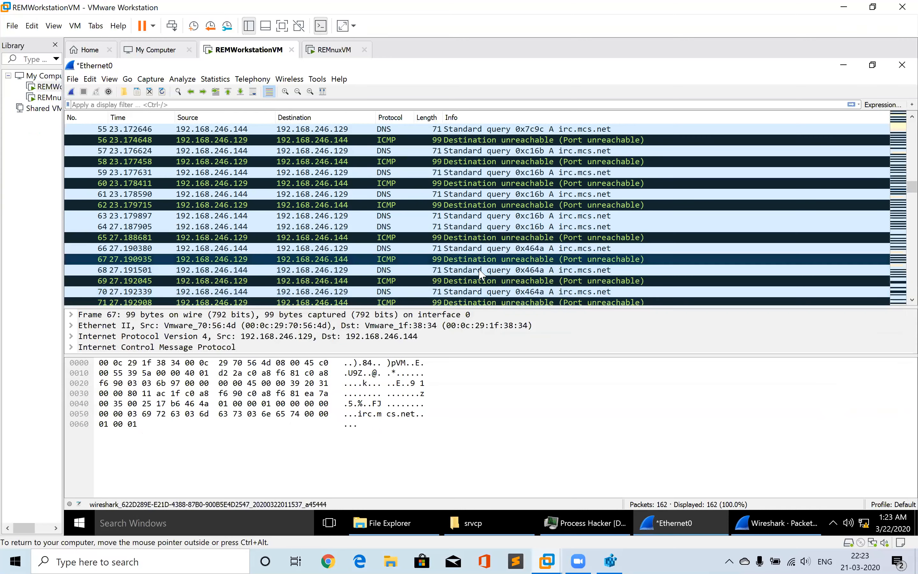
key(Up)
key(Up)
key(Up)
key(Up)
key(Up)
key(Up)
key(Up)
key(Up)
key(Up)
key(Up)
key(Up)
key(Up)
key(Up)
key(Up)
key(Up)
key(Up)
key(Up)
key(Up)
key(Up)
key(Up)
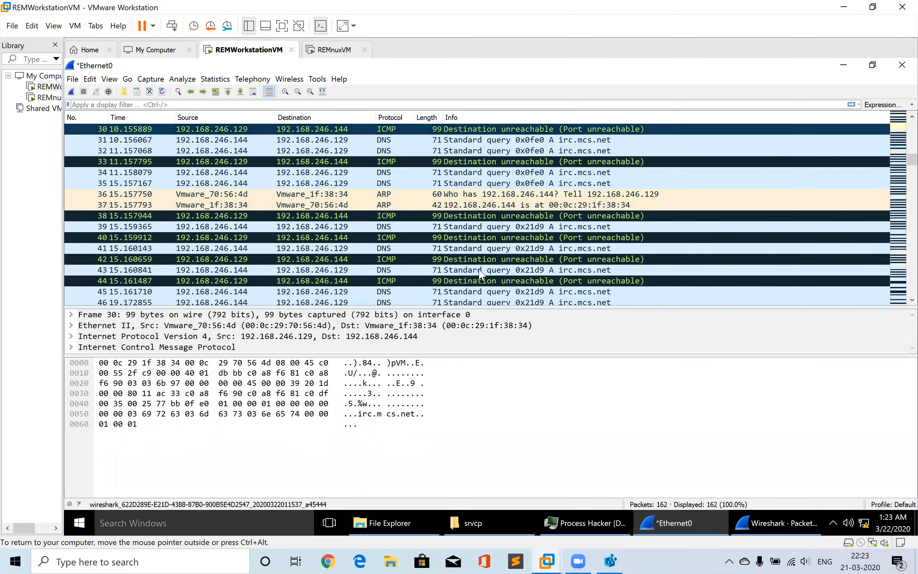
key(Up)
key(Up)
key(Up)
key(Up)
key(Up)
key(Up)
key(Up)
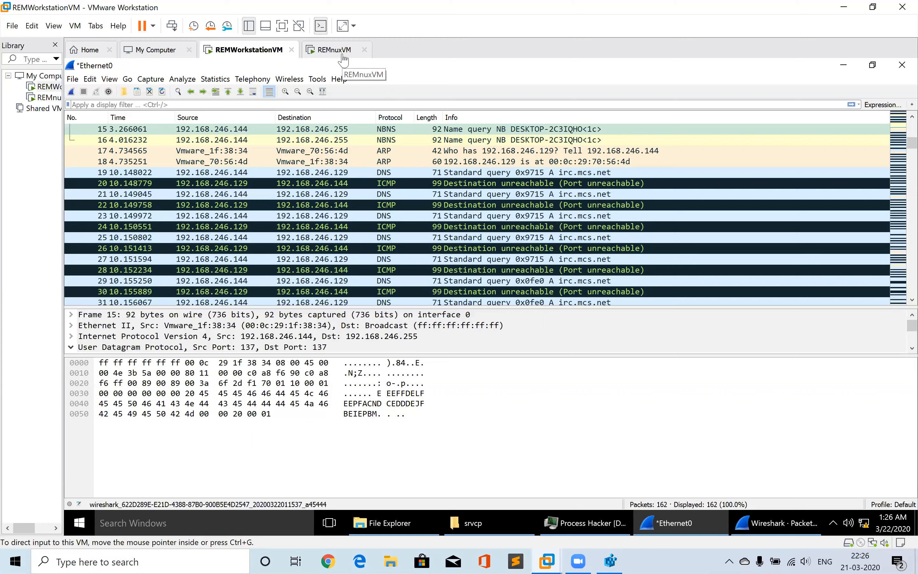
Try to follow the stream of the first irc.mcs.net DNS query packet, dismissing the menu
click(293, 173)
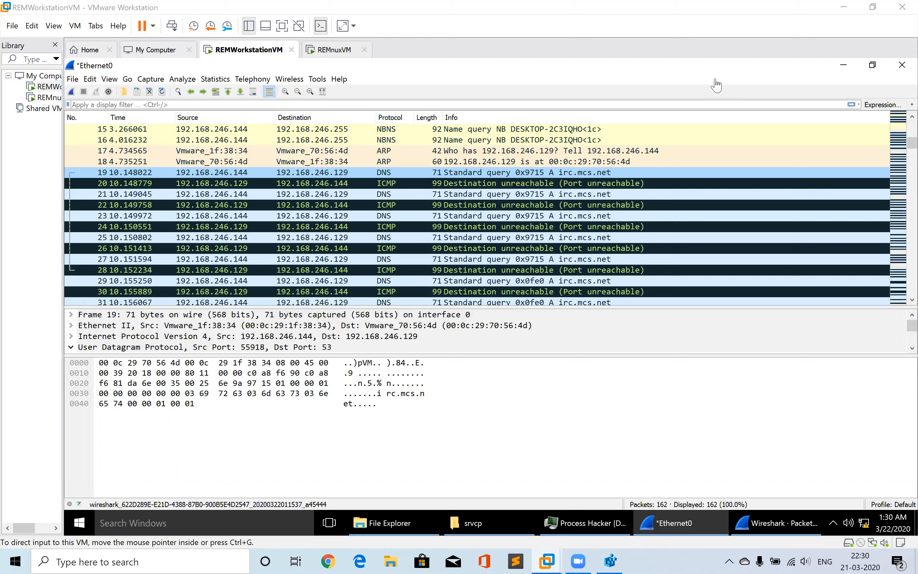
right_click(329, 195)
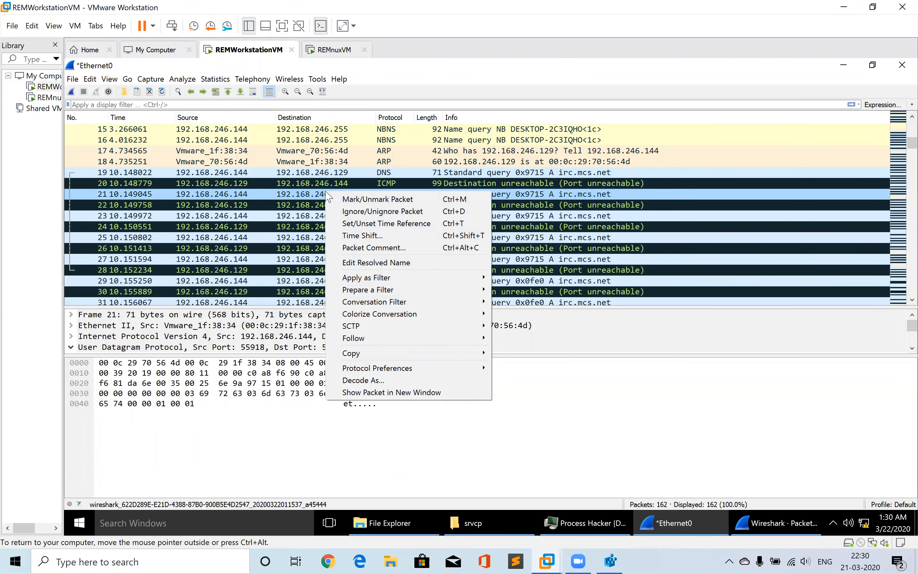
mouse_move(465, 342)
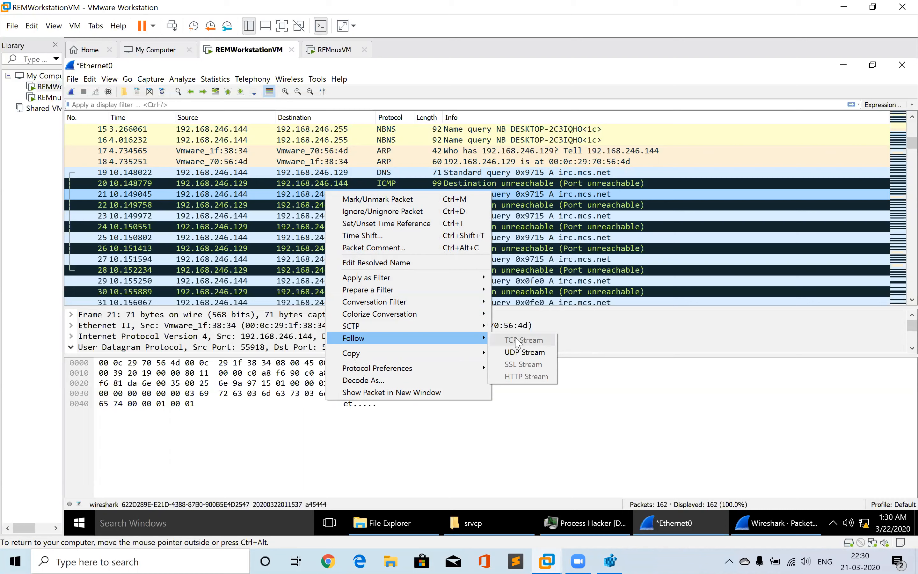
click(562, 173)
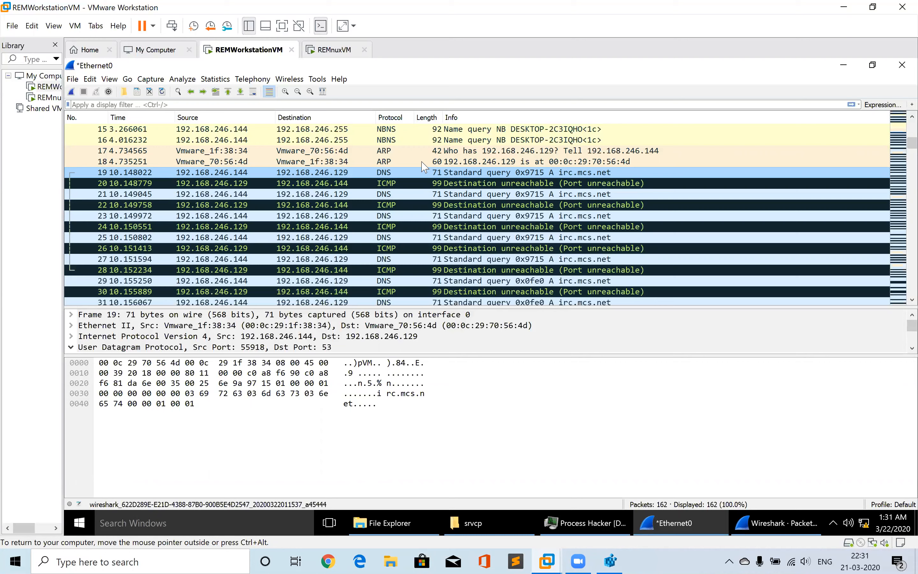
Minimize the main Wireshark window and close the separate Packet 19 window
click(843, 65)
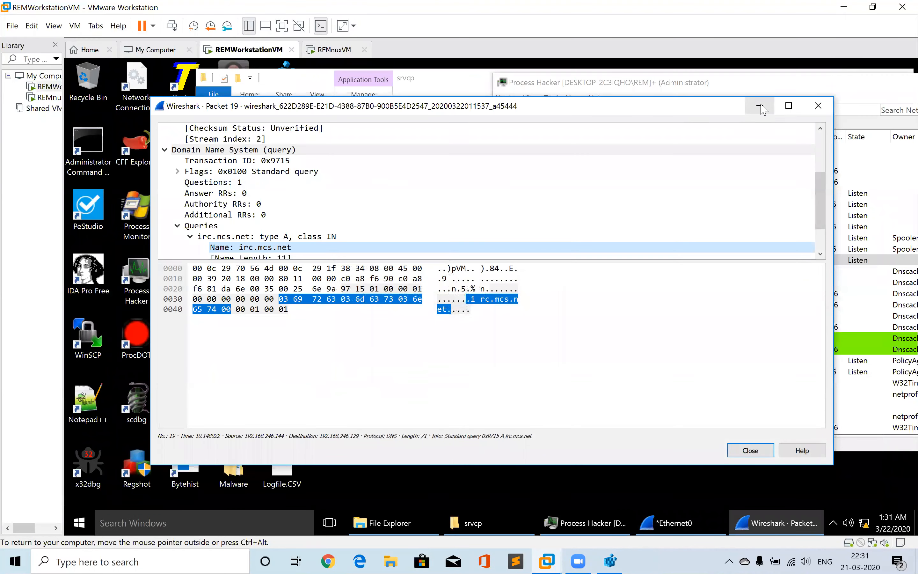
click(818, 105)
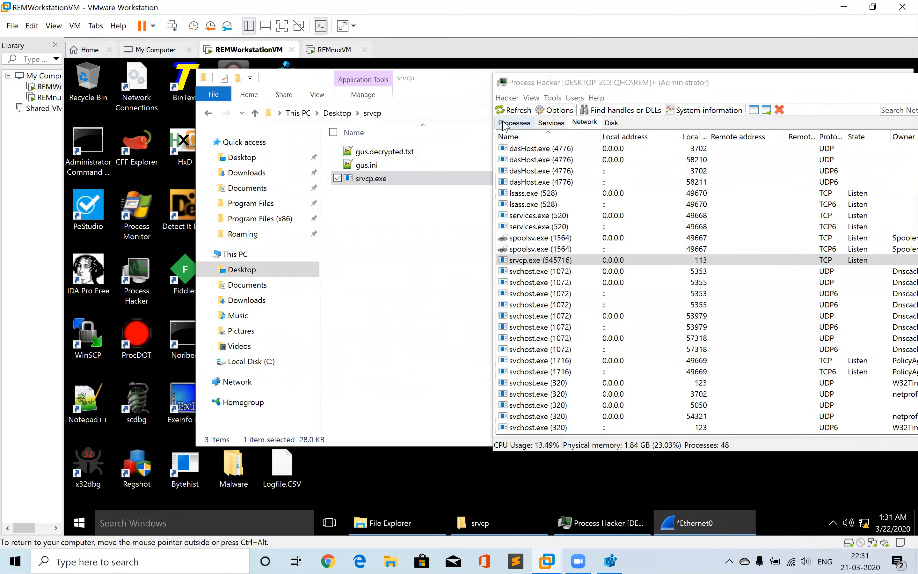
Terminate the srvcp.exe process from the Process Hacker process list
click(512, 122)
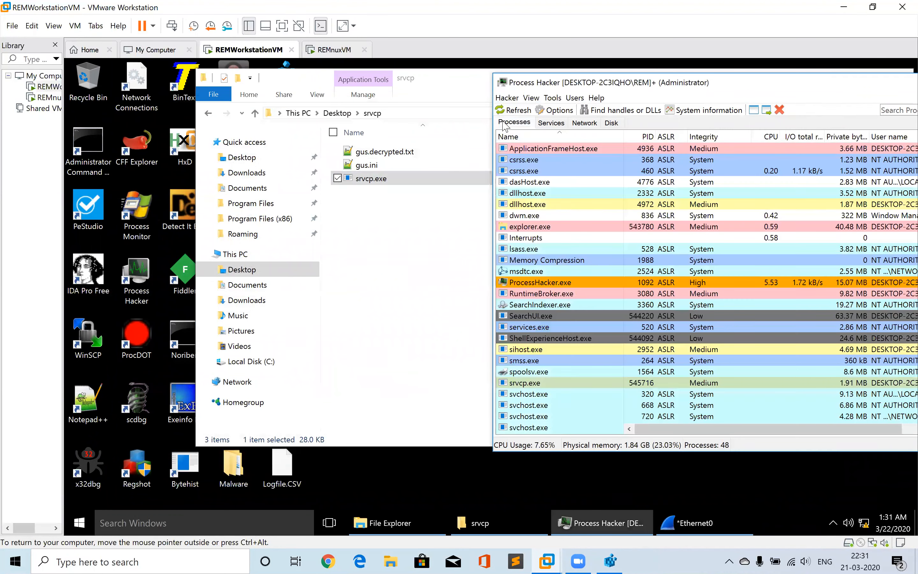
right_click(524, 385)
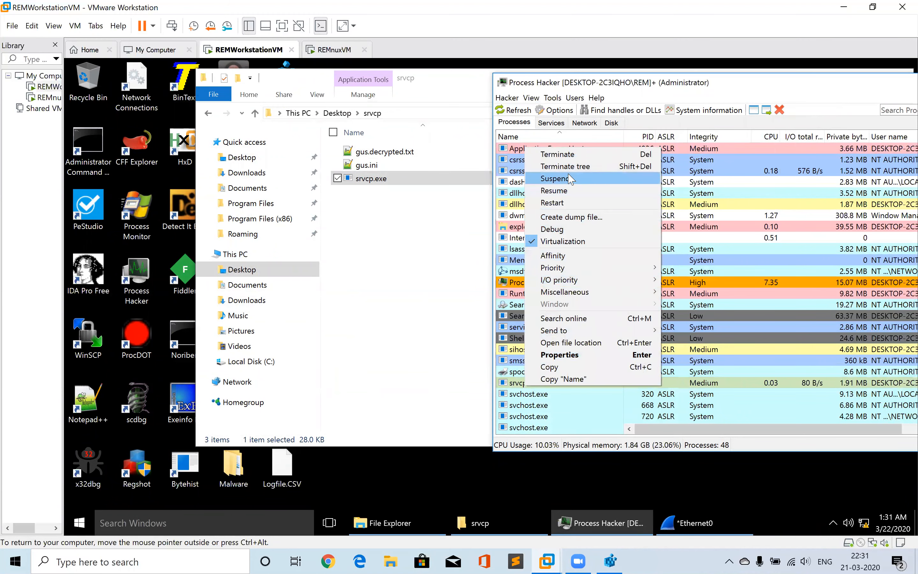
click(566, 156)
key(Return)
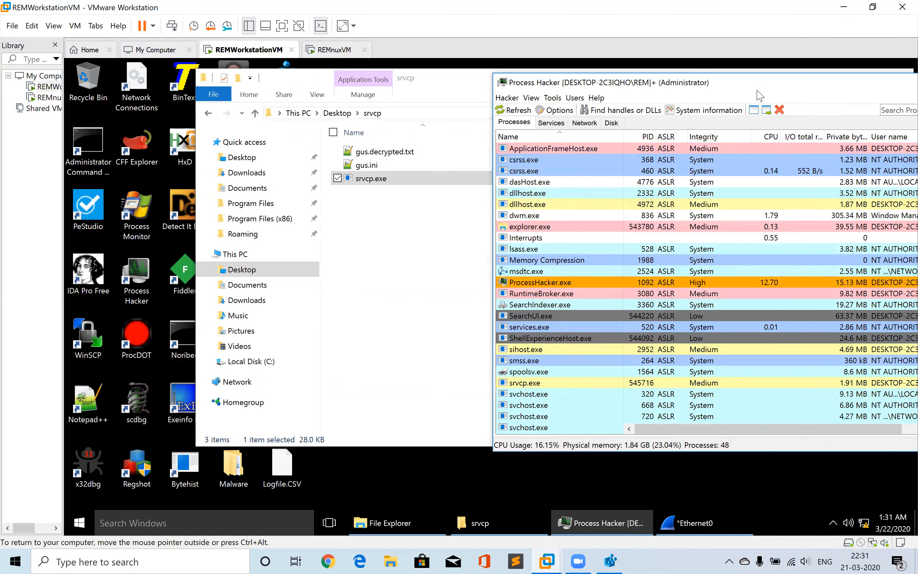
Restart Process Hacker and switch its process list to the name-sorted tree view in a restored window
double_click(766, 87)
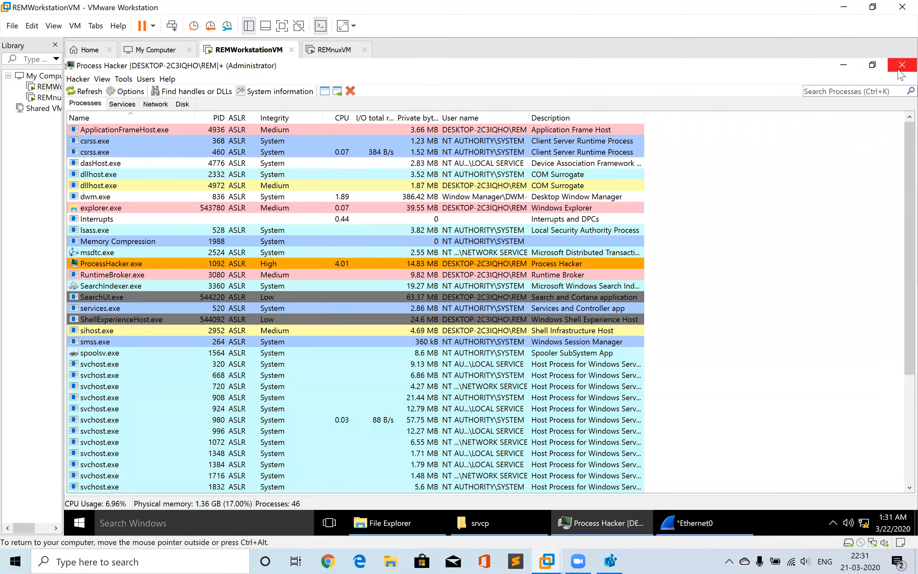
click(902, 75)
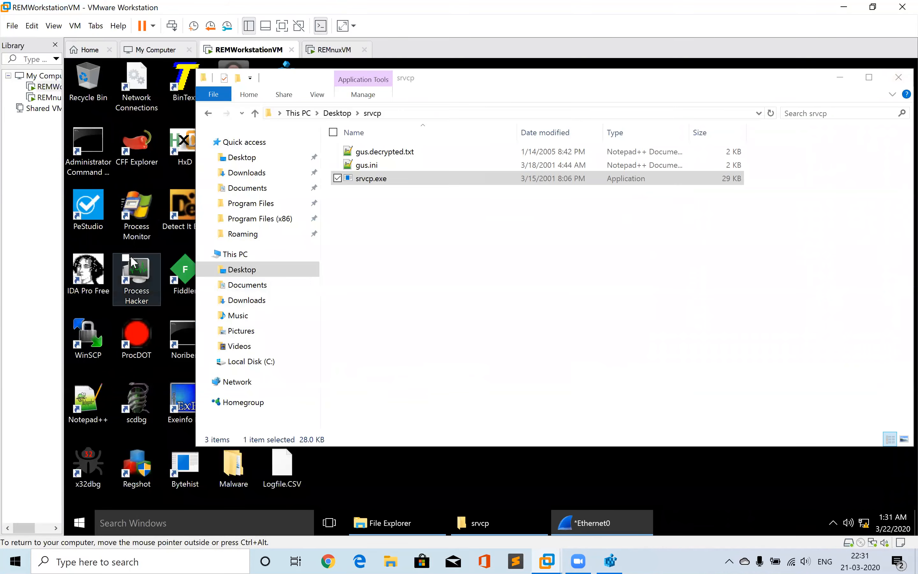
double_click(135, 271)
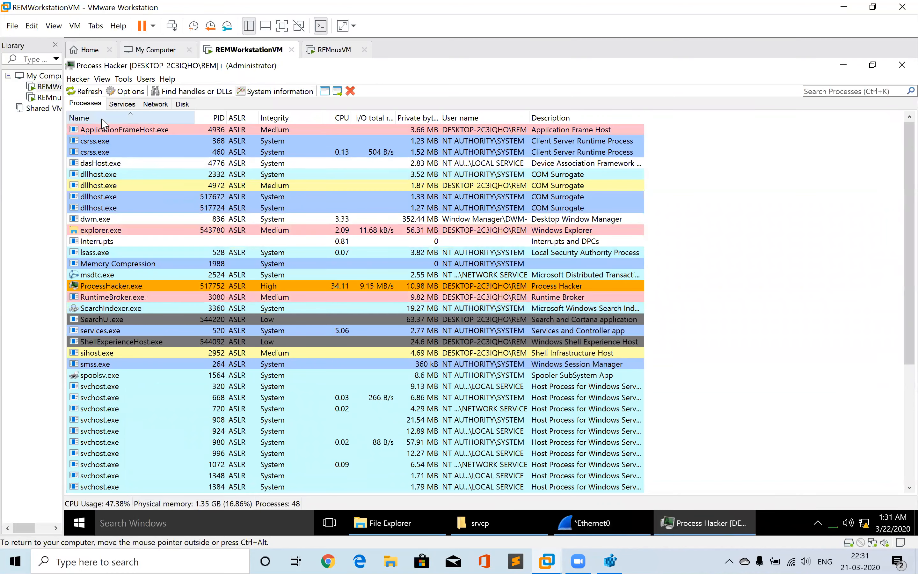
click(103, 119)
click(102, 120)
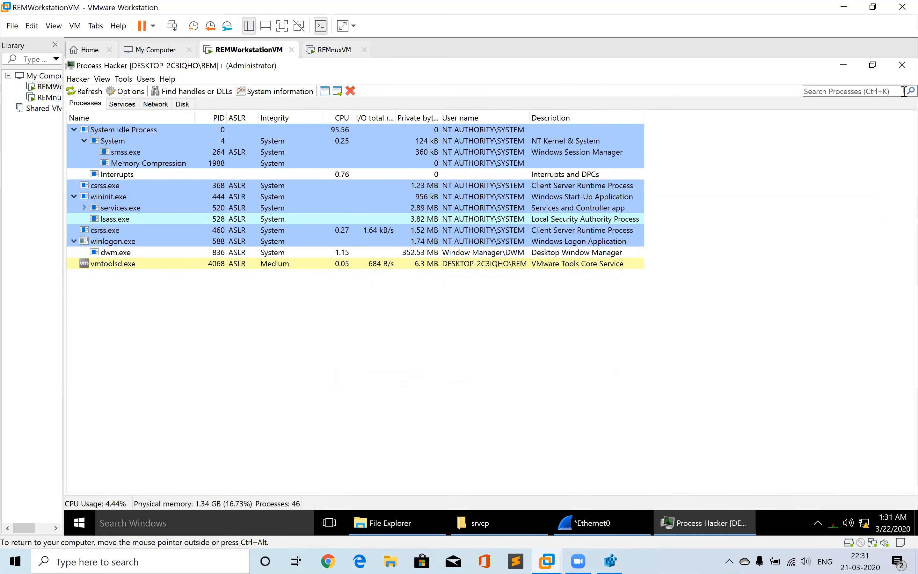
click(875, 69)
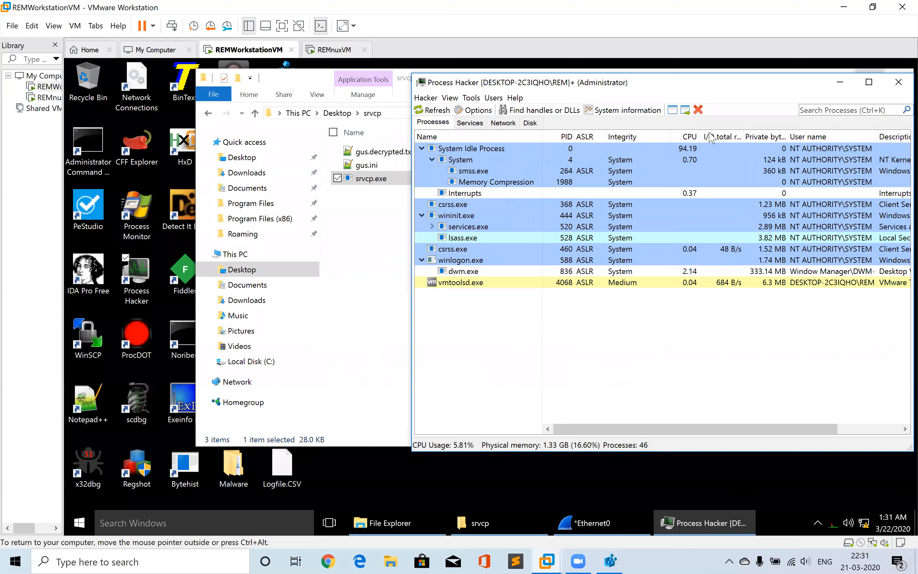
click(339, 259)
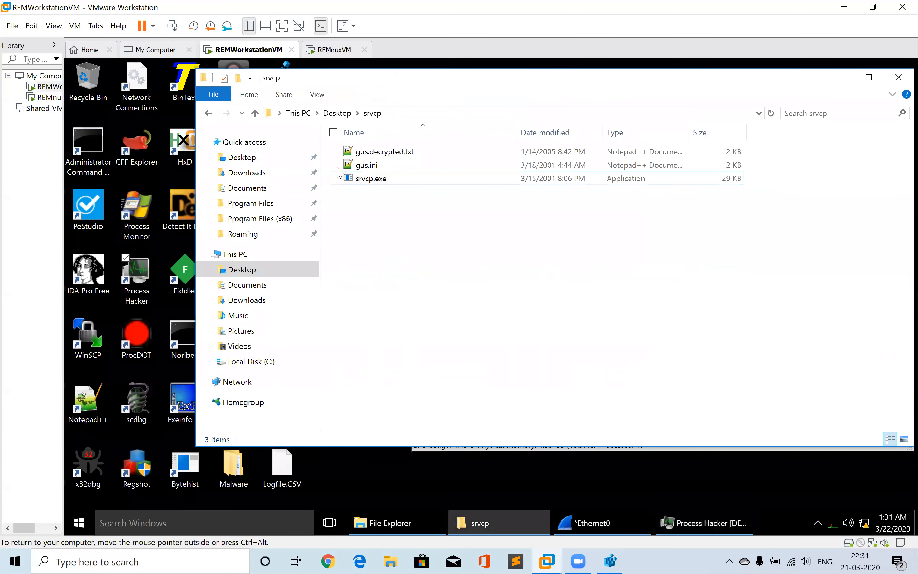
Switch to the REMnux VM and rerun the ping to 192.168.246.144 in the terminal
click(338, 53)
click(376, 315)
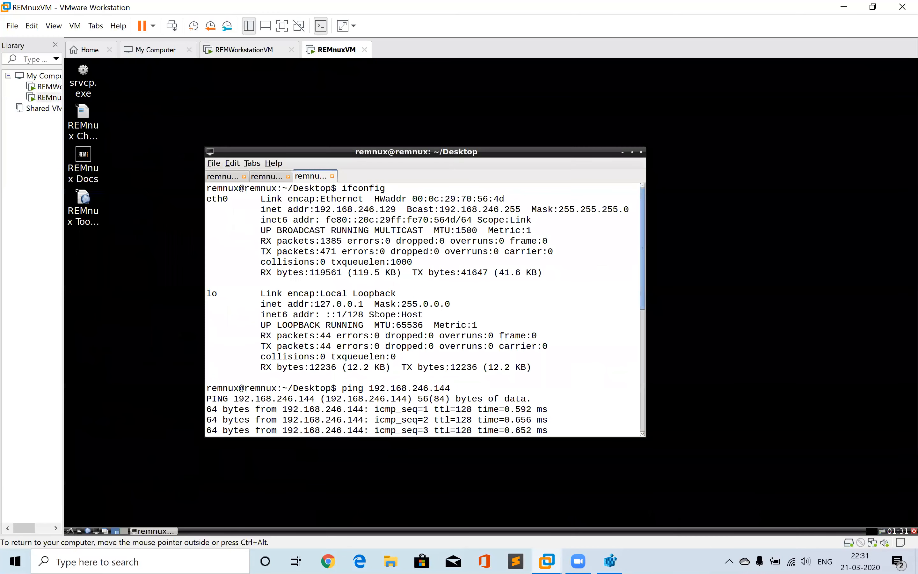
key(Return)
key(Return)
key(Return)
key(Up)
key(Up)
key(Return)
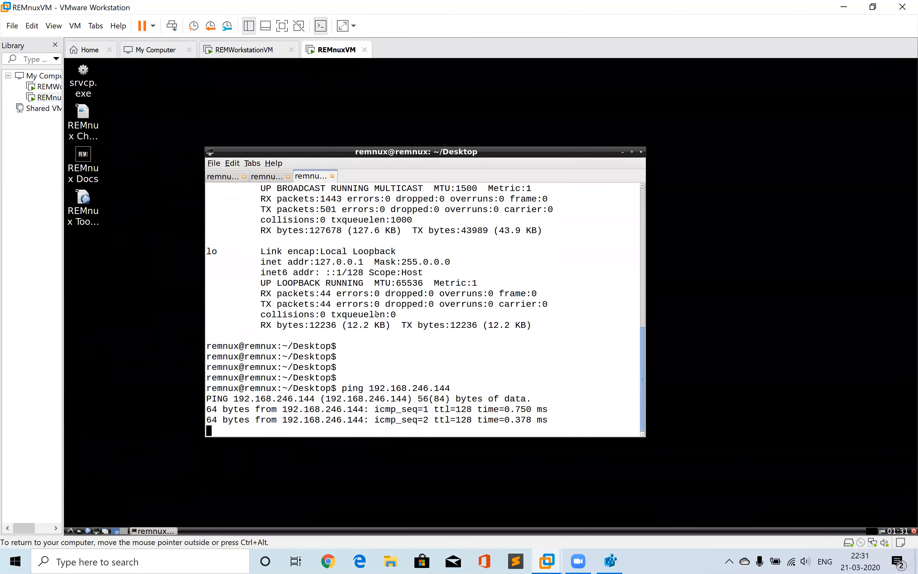
Stop the running ping and clear the terminal screen
key(ctrl+c)
text(clear)
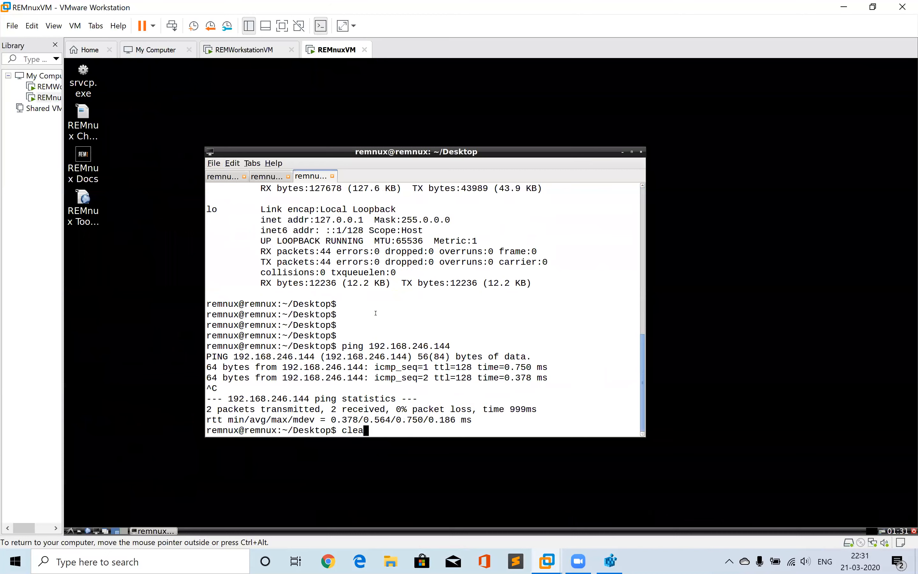
key(Return)
key(Return)
key(Return)
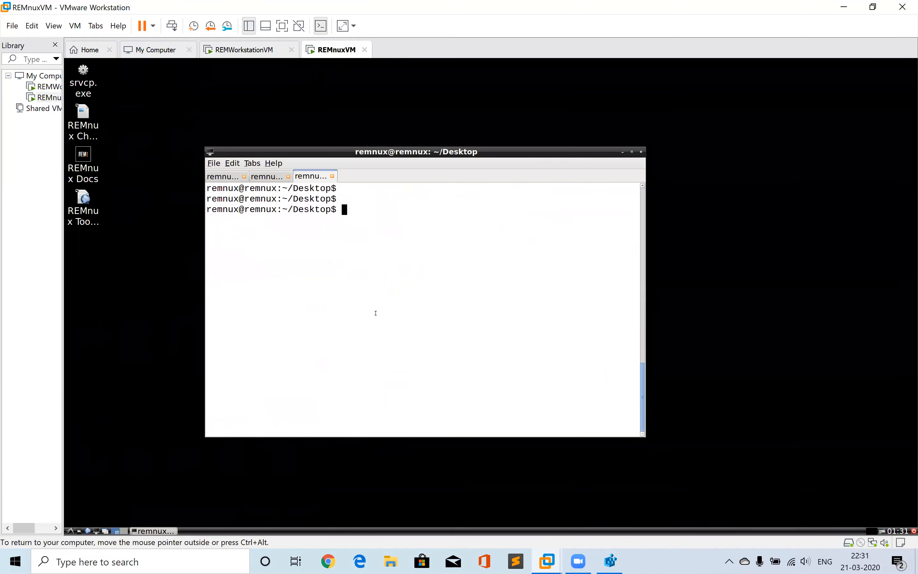
Start fakedns again in the first terminal tab and highlight the dom.query. name it resolves
click(221, 177)
text(A)
key(Up)
key(Up)
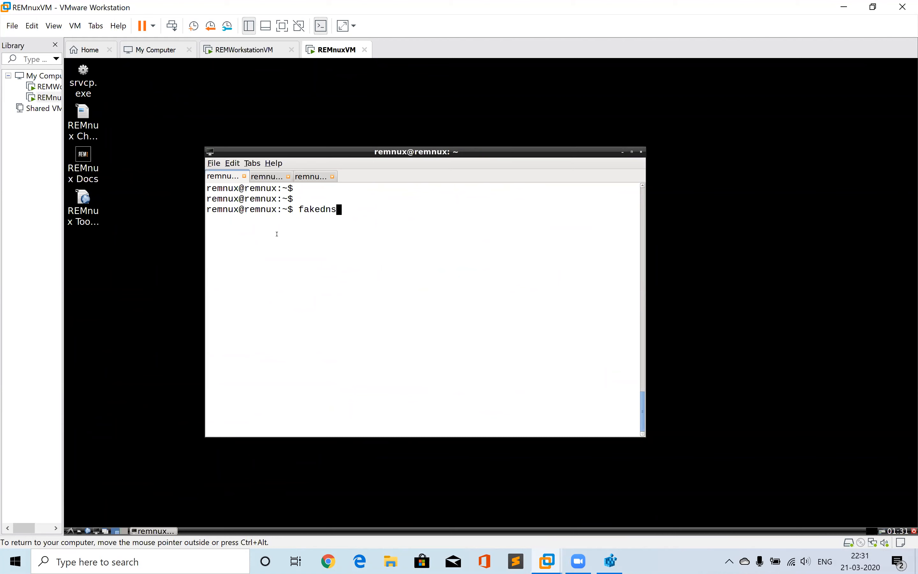
key(Return)
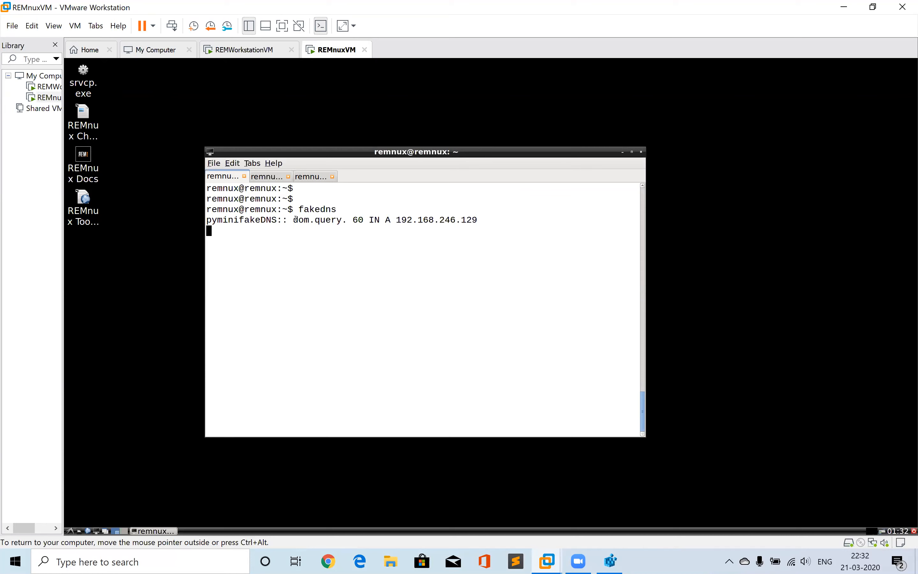
drag(296, 220, 347, 223)
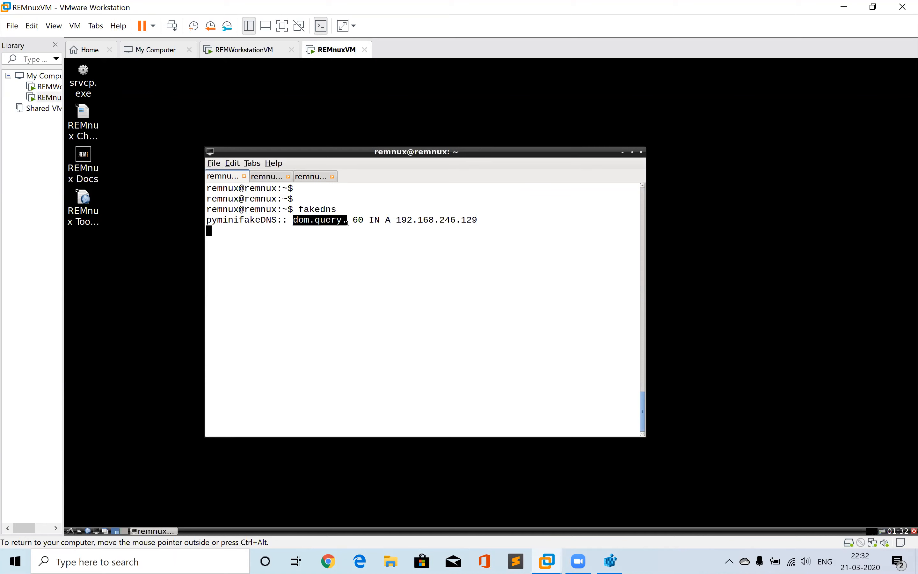
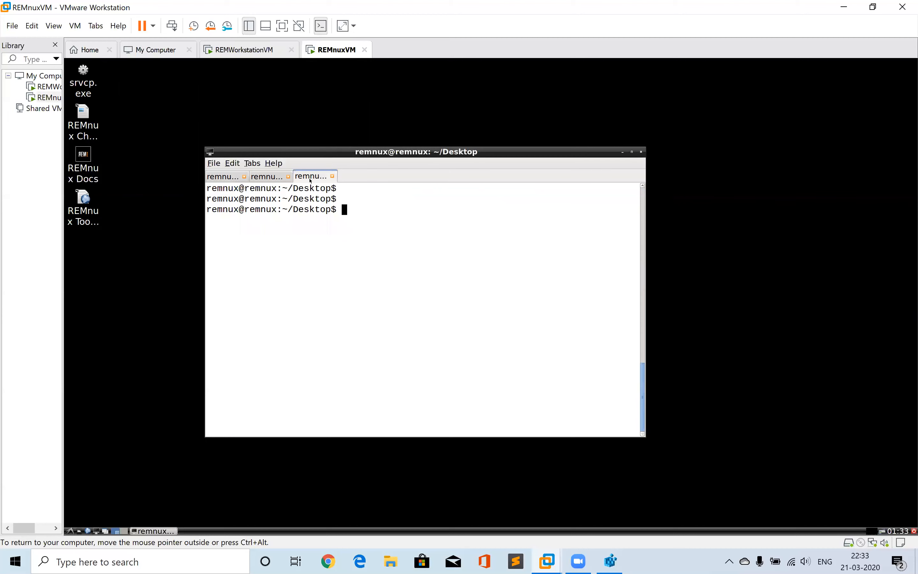
Check the ircd terminal tab on REMnux, then return to the Windows workstation VM and bring up Process Hacker
click(267, 177)
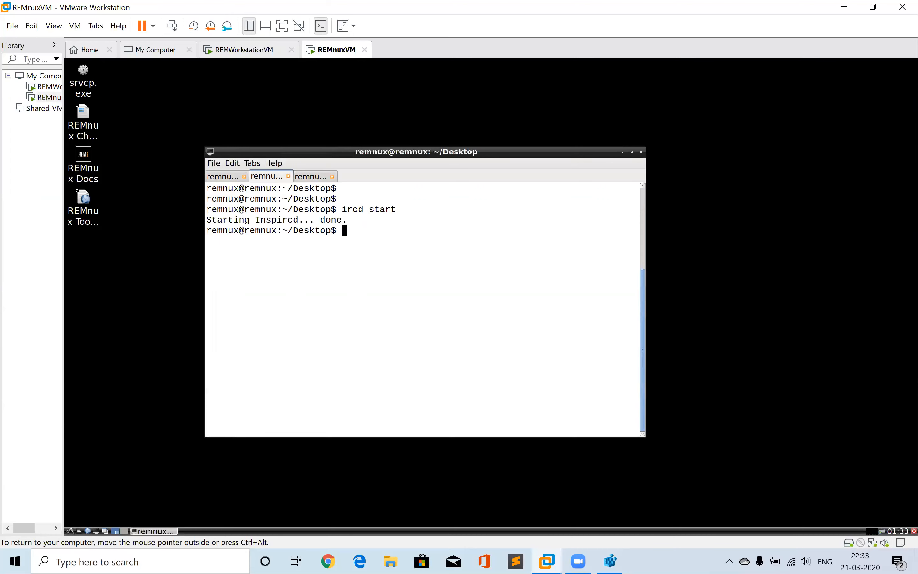
click(243, 50)
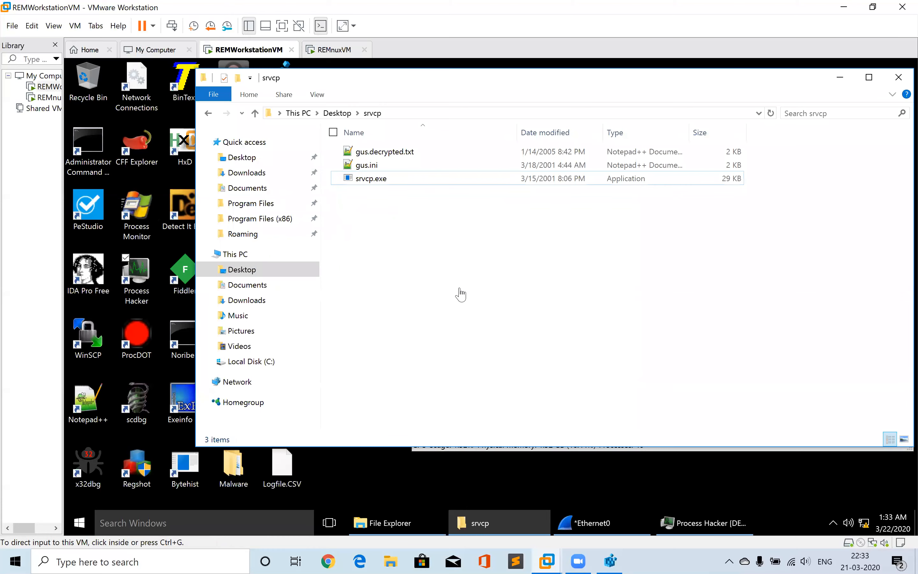
click(705, 529)
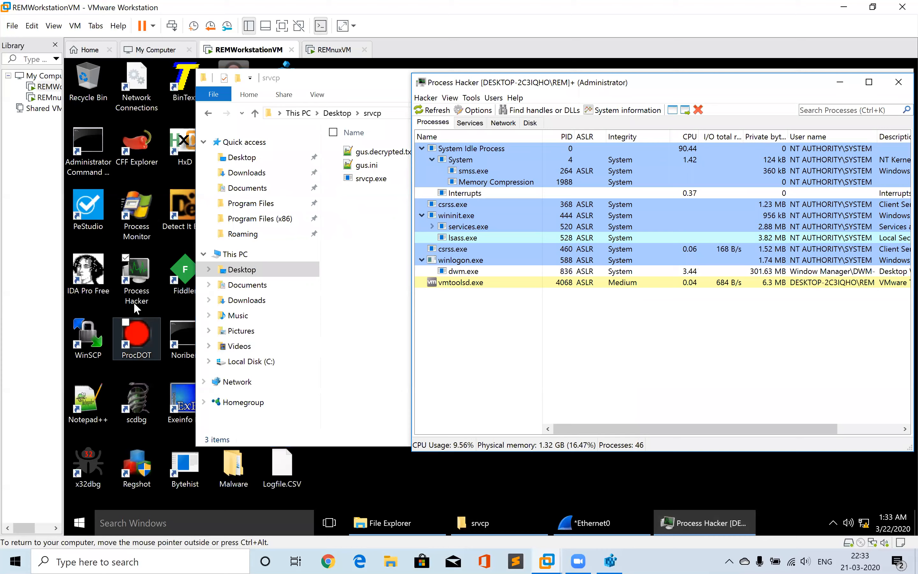
Launch Wireshark by searching for wireshark from the Start menu
click(79, 524)
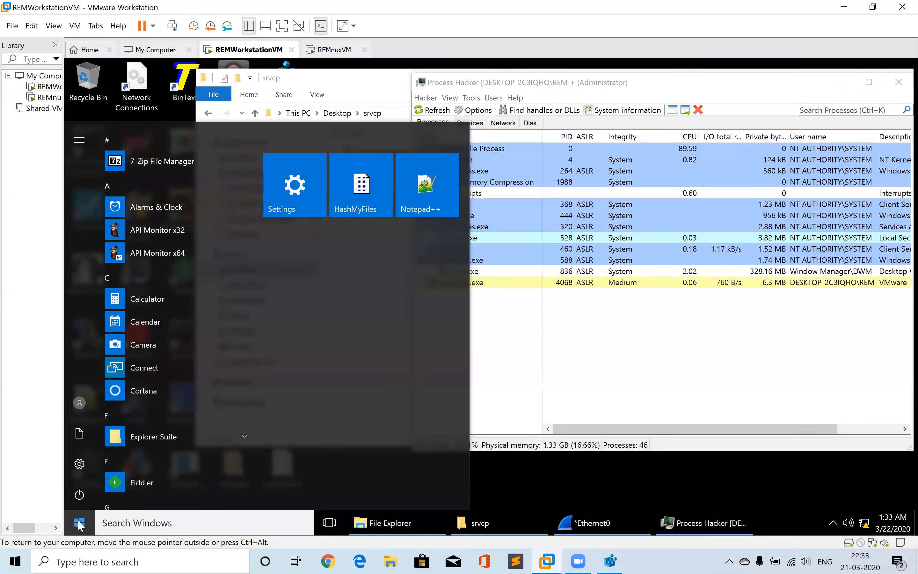
text(wireshark)
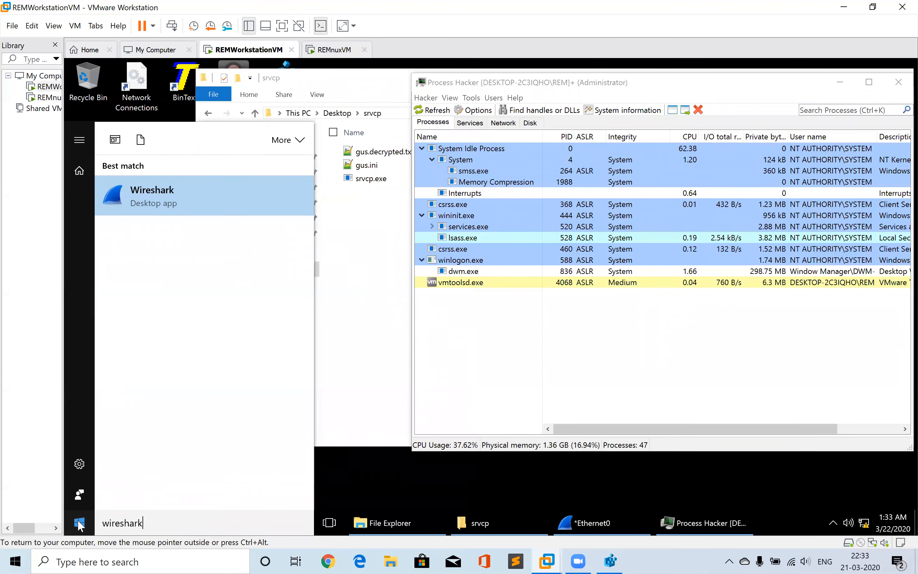
key(Return)
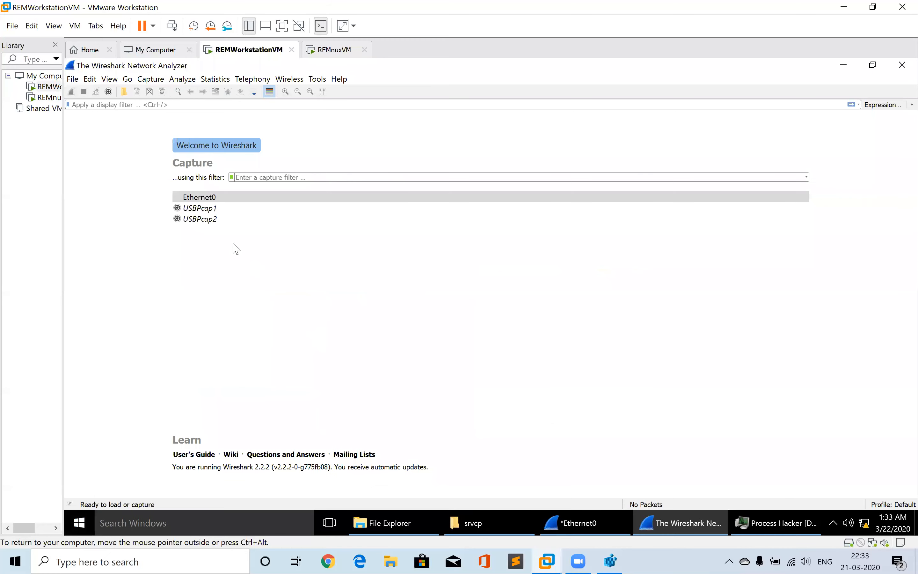
Start a live capture on Ethernet0 and enlarge the packet list pane
click(200, 197)
double_click(200, 197)
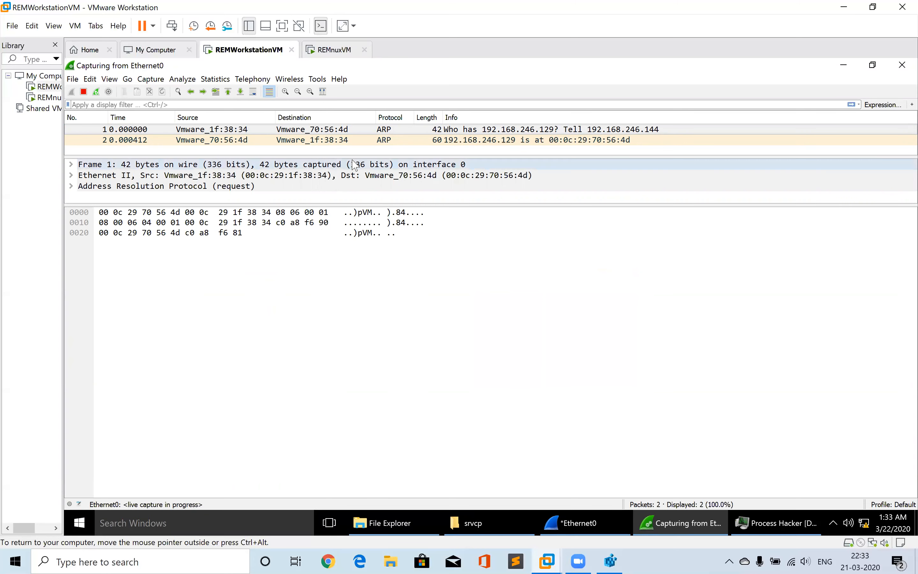
drag(346, 155, 351, 362)
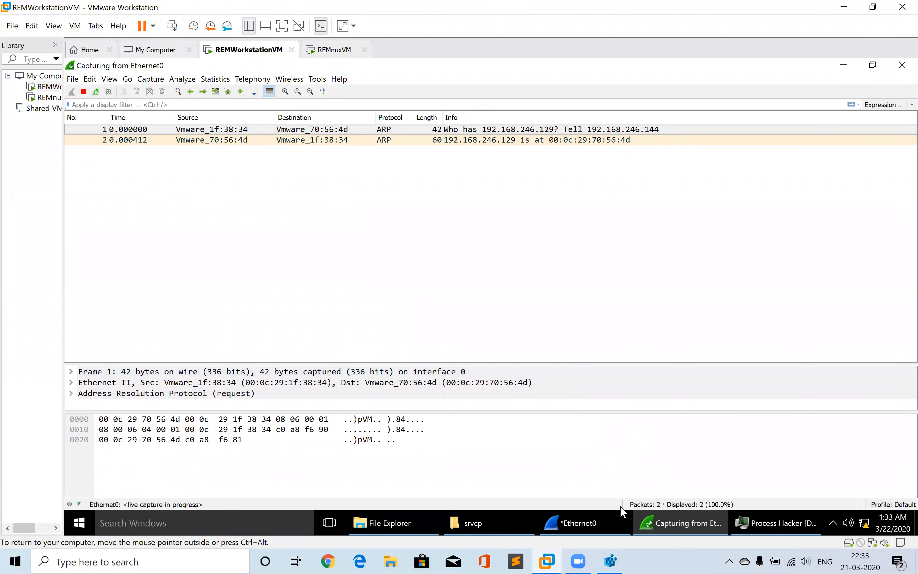
Run srvcp.exe from the srvcp folder while the capture is running, then minimize the folder window
click(757, 521)
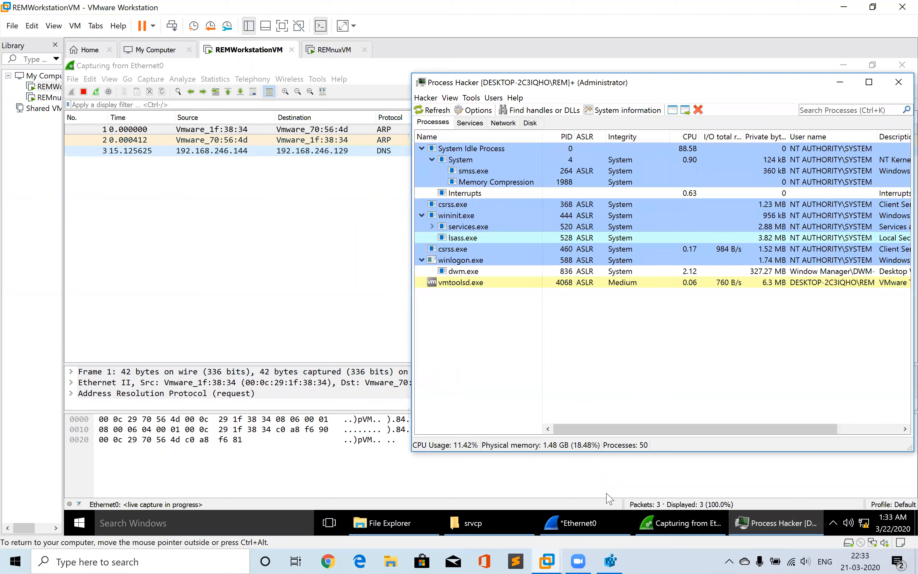
click(466, 521)
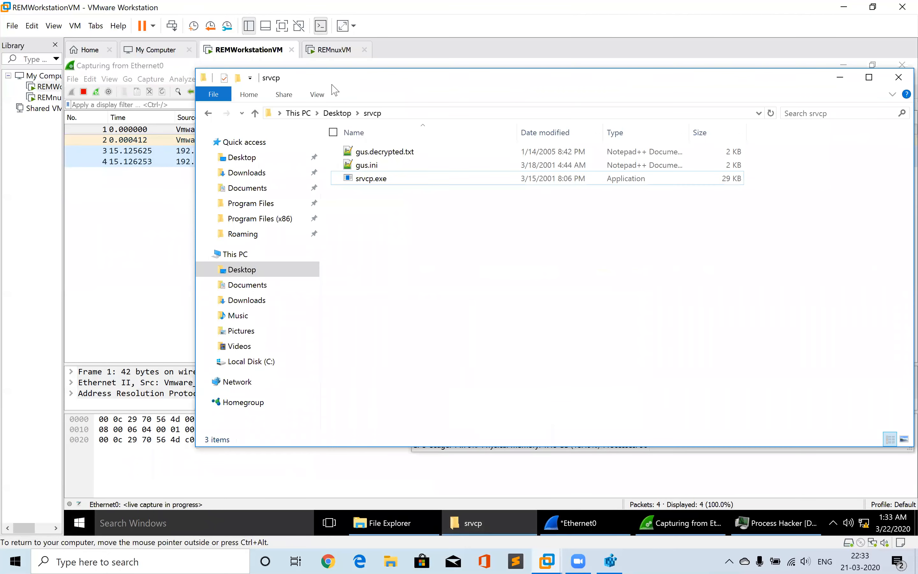
double_click(366, 179)
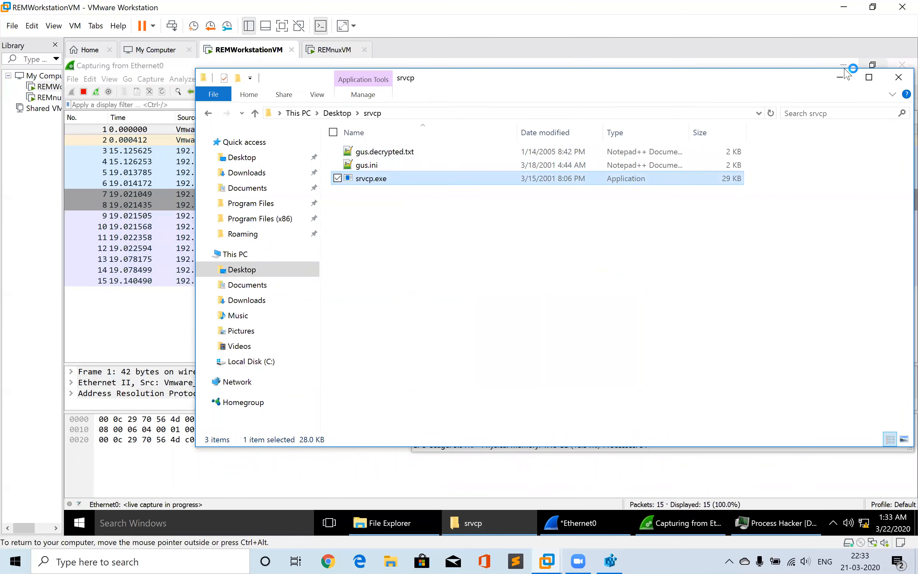
click(839, 77)
Step through the captured DNS, TCP and IRC packets to examine their details and payload bytes
click(283, 226)
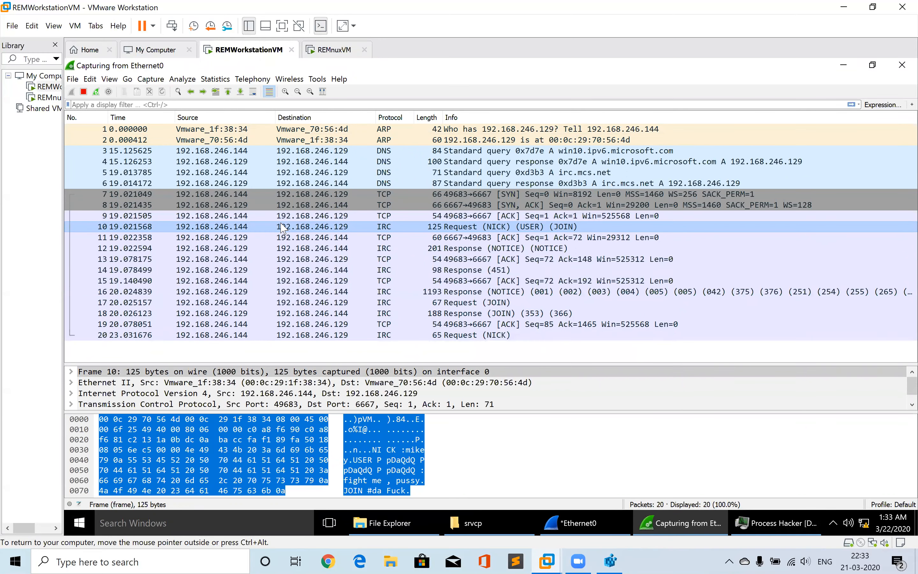
key(Up)
click(371, 173)
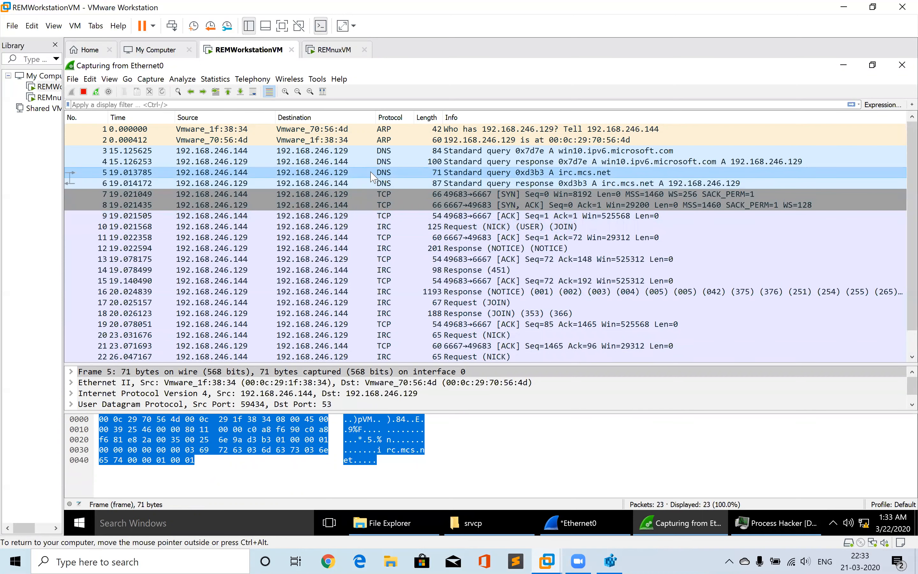
key(Down)
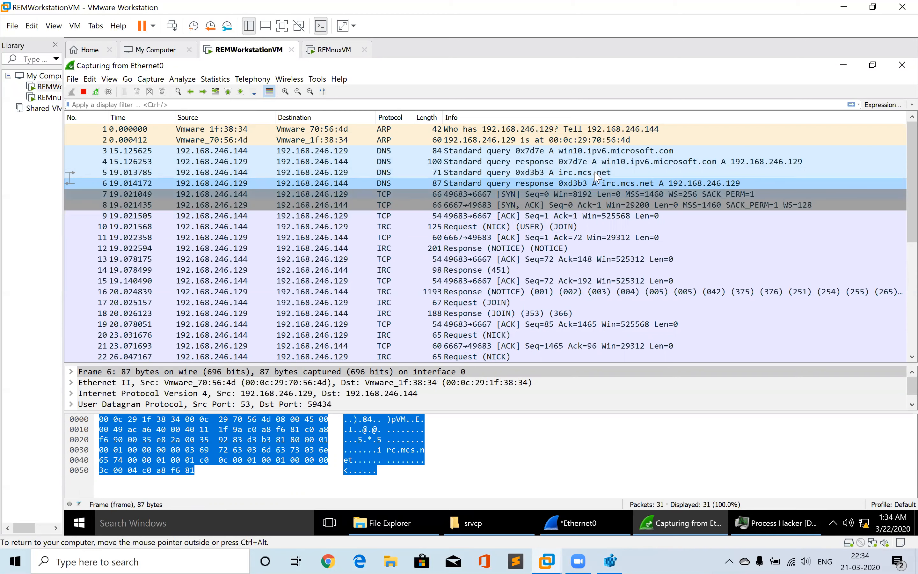
click(346, 197)
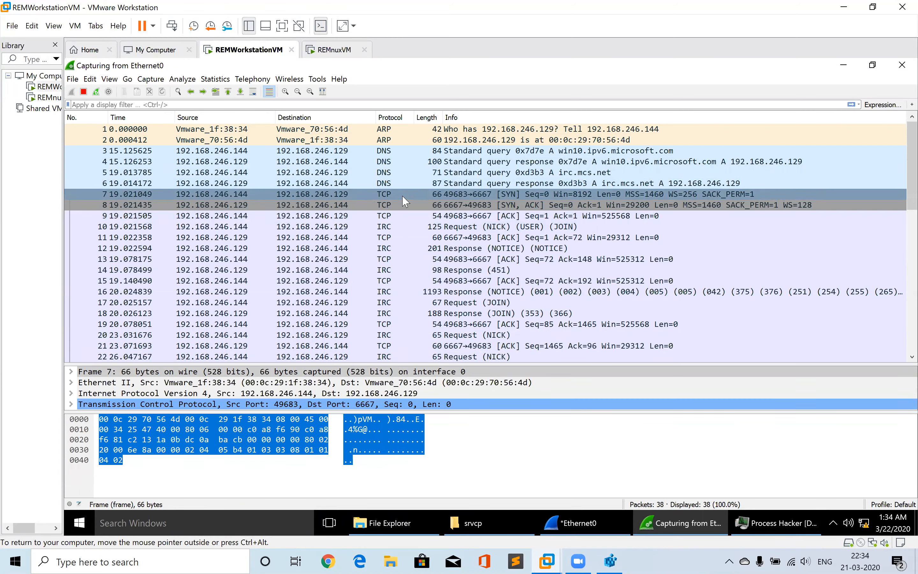
key(Down)
key(Down)
key(Down)
key(Down)
key(Down)
key(Down)
key(Down)
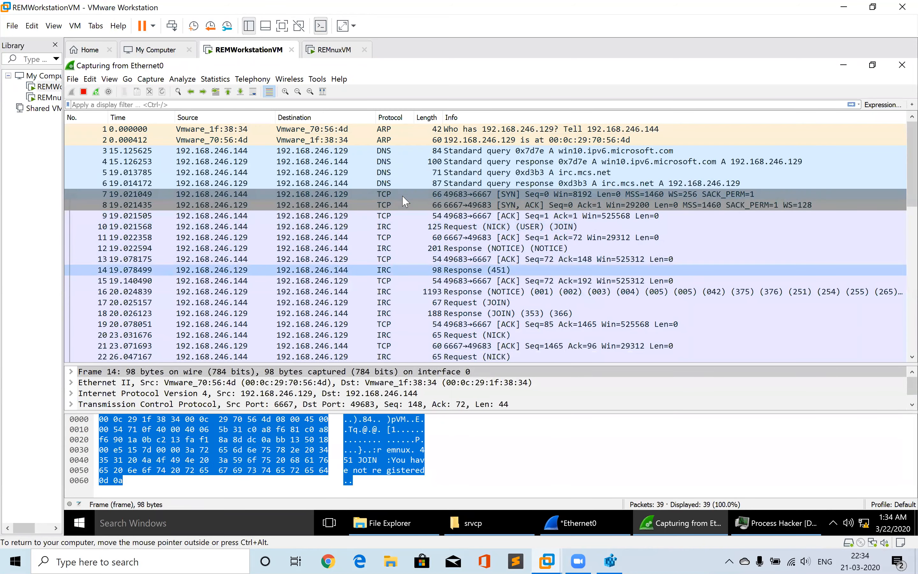
key(Down)
key(Down)
key(Down)
key(Down)
key(Down)
key(Down)
key(Down)
key(Down)
key(Down)
key(Down)
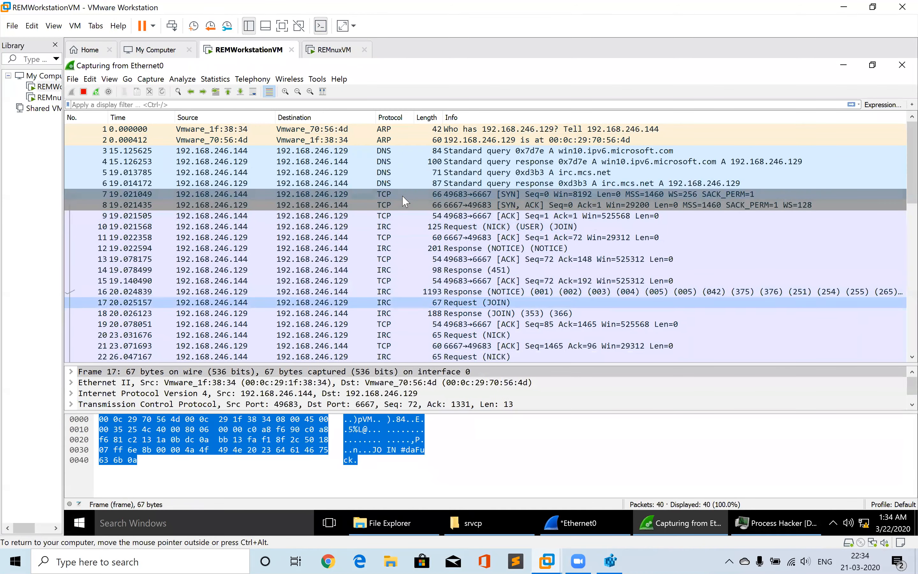
key(Down)
key(Down)
key(Down)
key(Down)
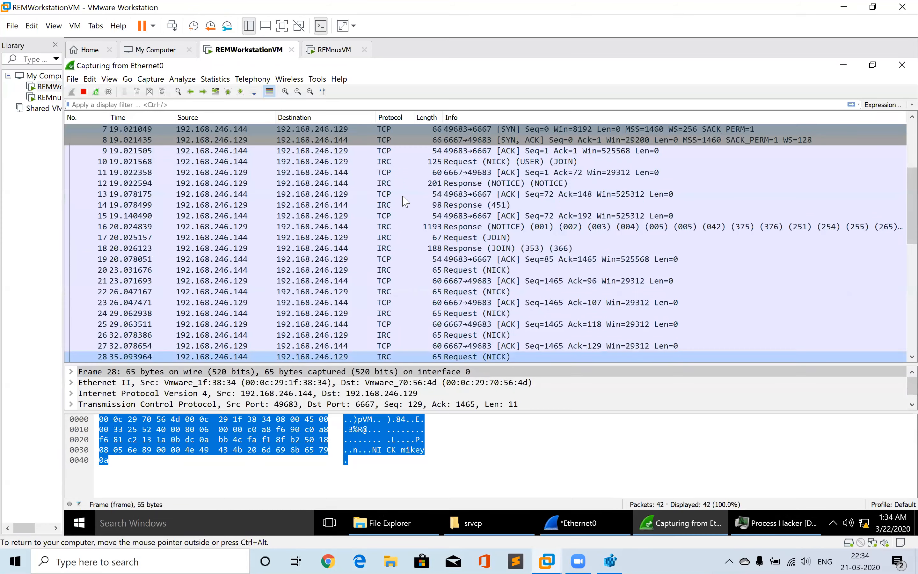
key(Up)
key(Up)
key(Up)
key(Up)
key(Up)
key(Up)
key(Up)
key(Up)
key(Up)
key(Up)
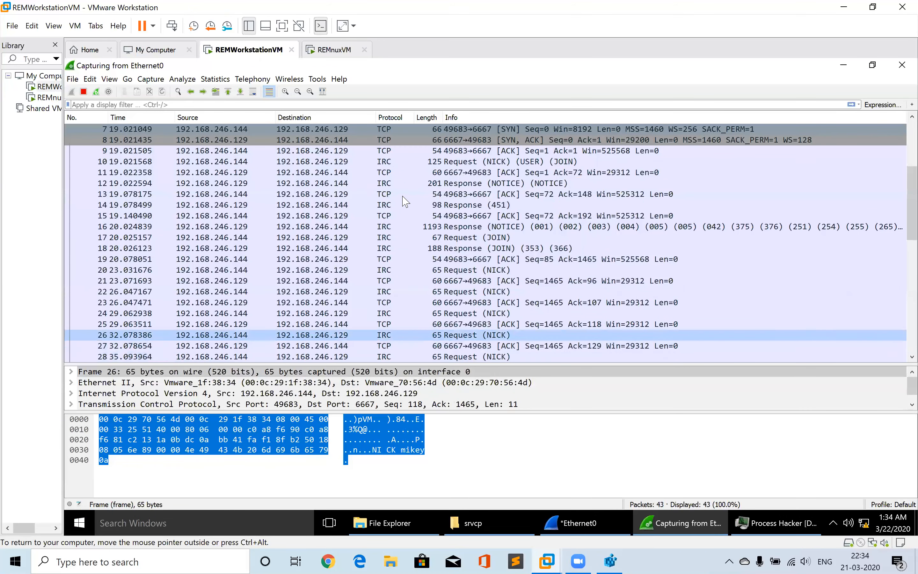
key(Up)
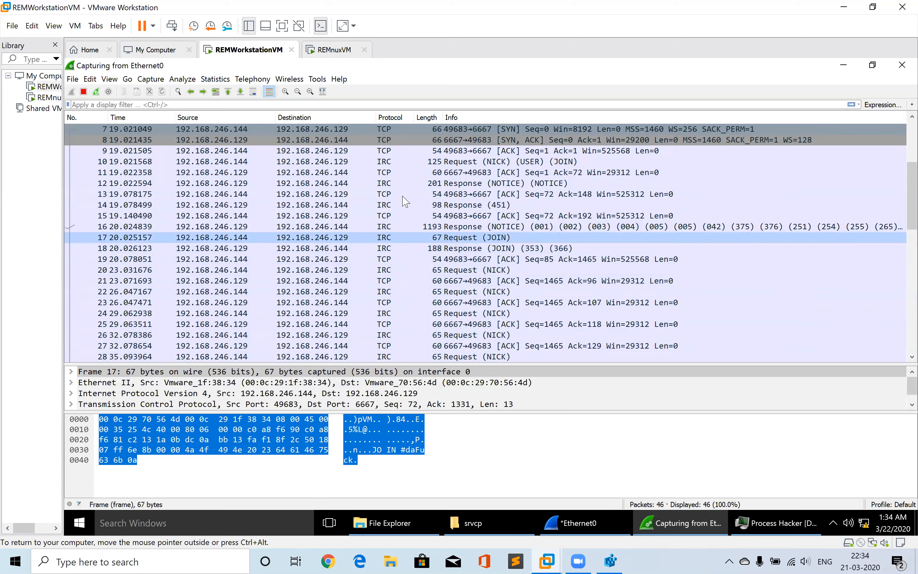
key(Down)
key(Down)
key(Down)
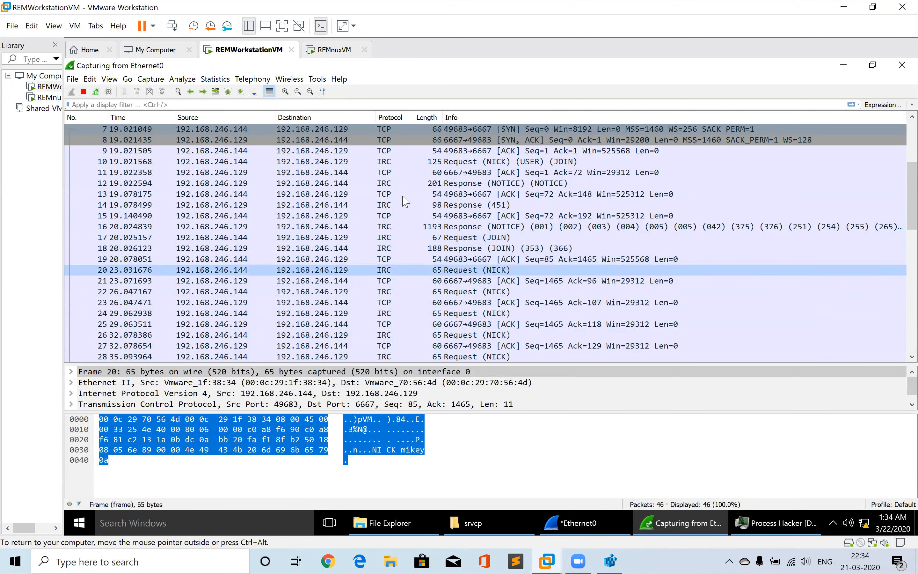
key(Down)
key(Down)
key(Down)
key(Down)
key(Down)
key(Down)
key(Up)
key(Up)
key(Up)
key(Up)
key(Up)
key(Up)
key(Up)
key(Up)
key(Up)
key(Up)
key(Up)
key(Up)
key(Up)
key(Up)
key(Up)
key(Up)
key(Up)
key(Up)
key(Up)
key(Up)
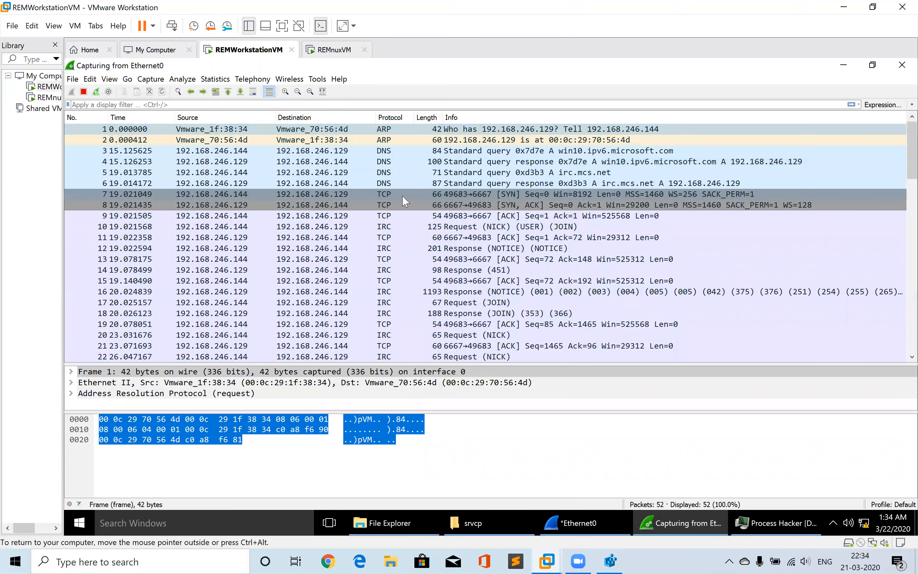
key(Down)
key(Down)
key(Down)
key(Down)
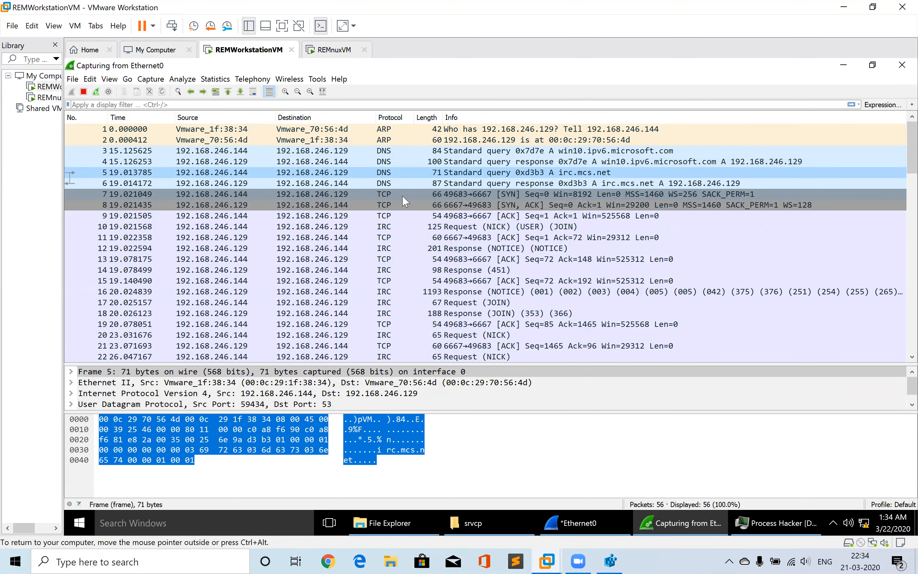
Open Process Hacker's network view and inspect the srvcp.exe listening and established connections
click(744, 527)
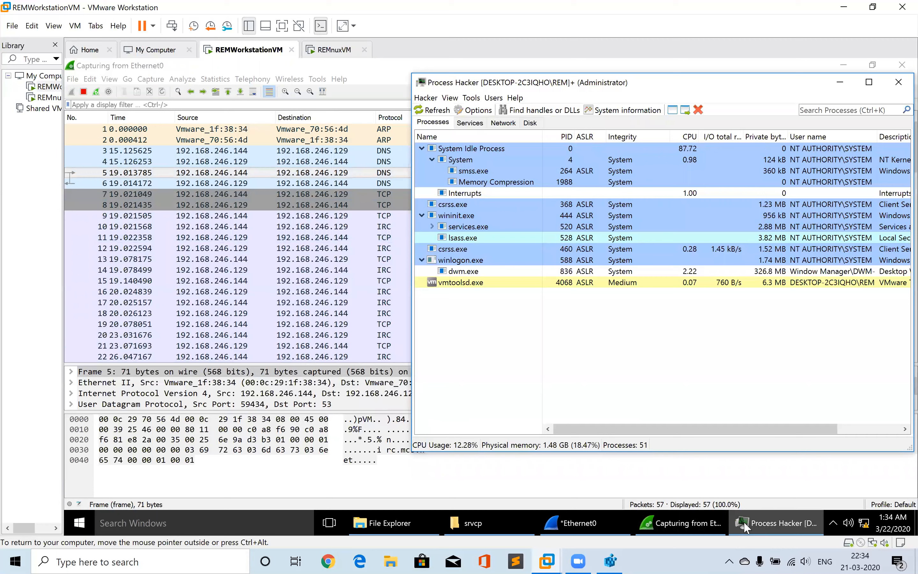
click(503, 122)
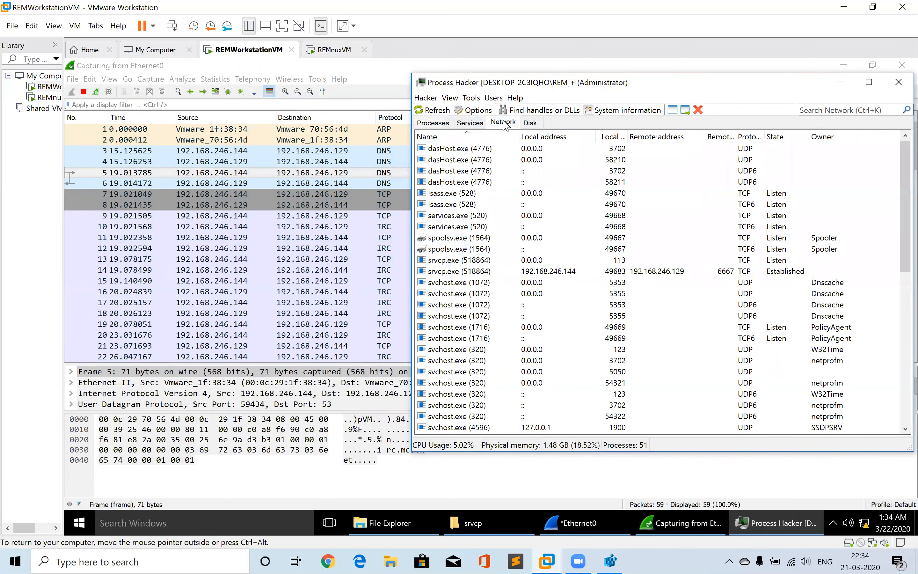
click(471, 259)
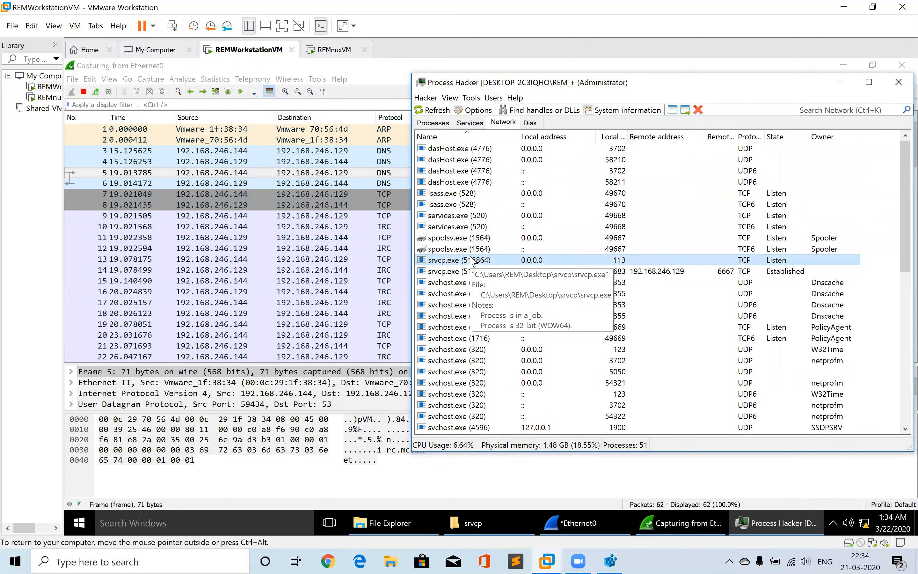
click(563, 272)
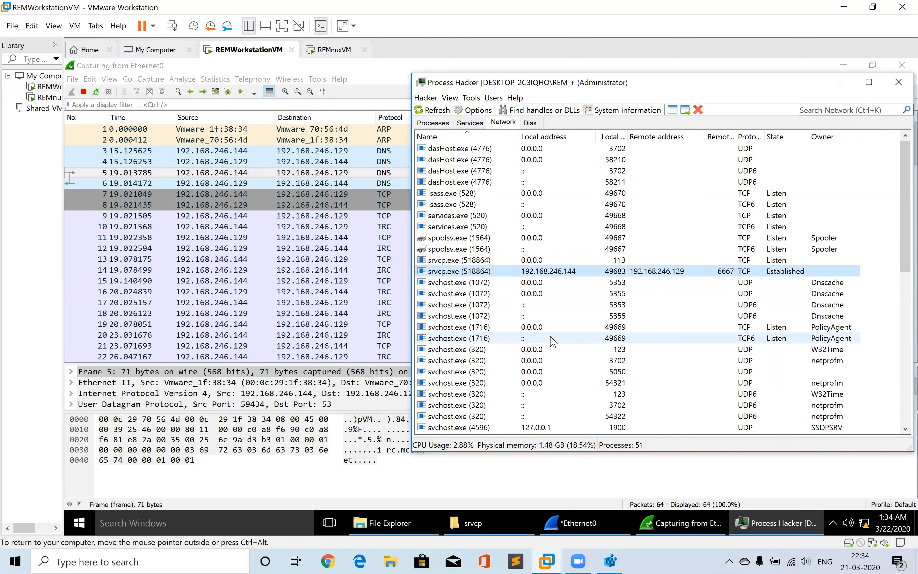
key(Up)
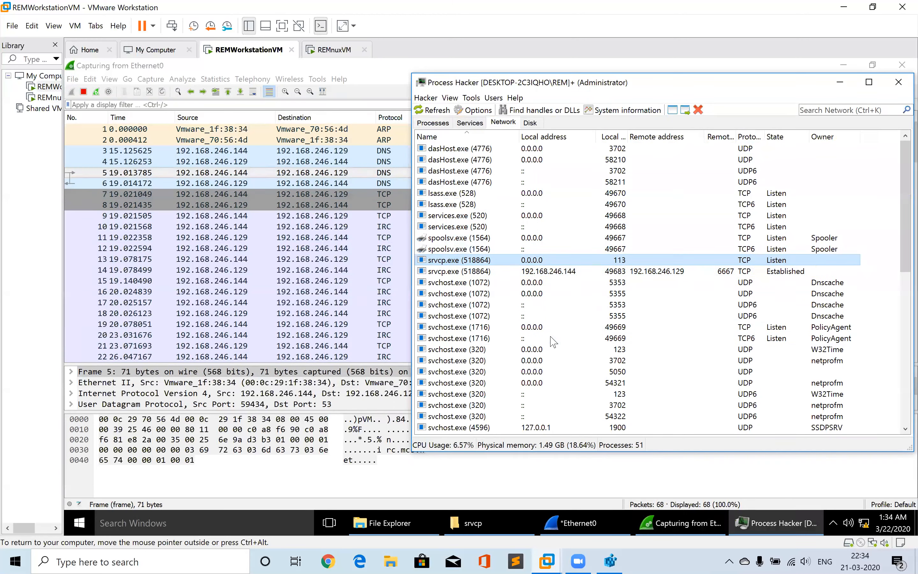
key(Down)
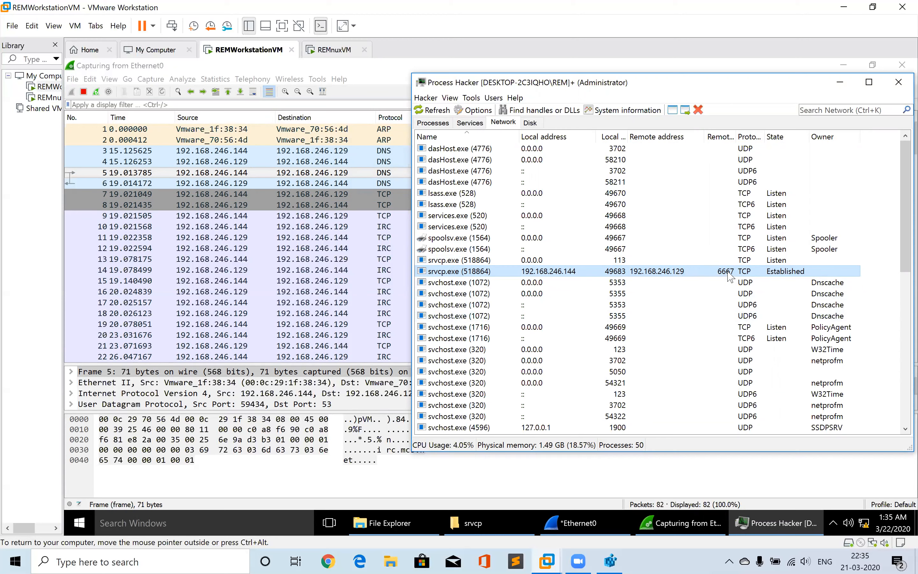
click(549, 261)
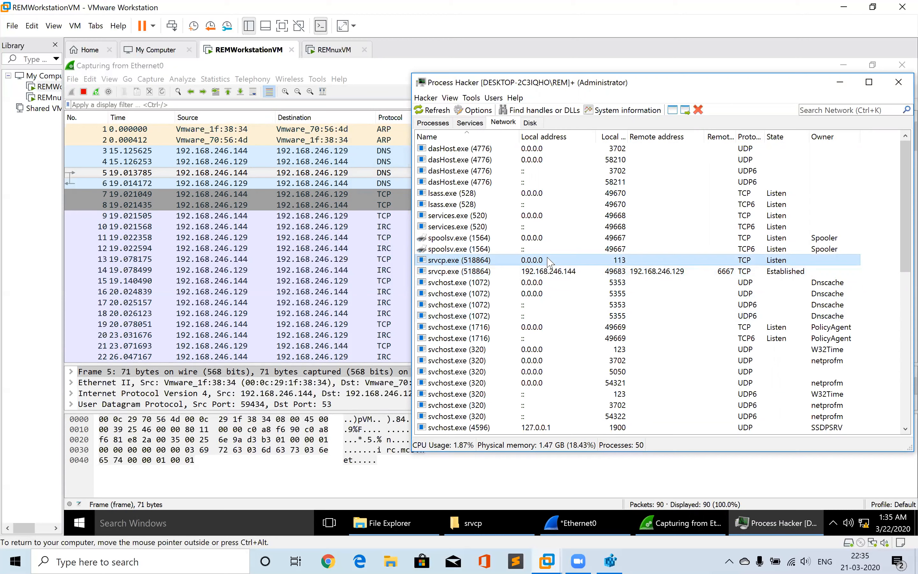
key(Down)
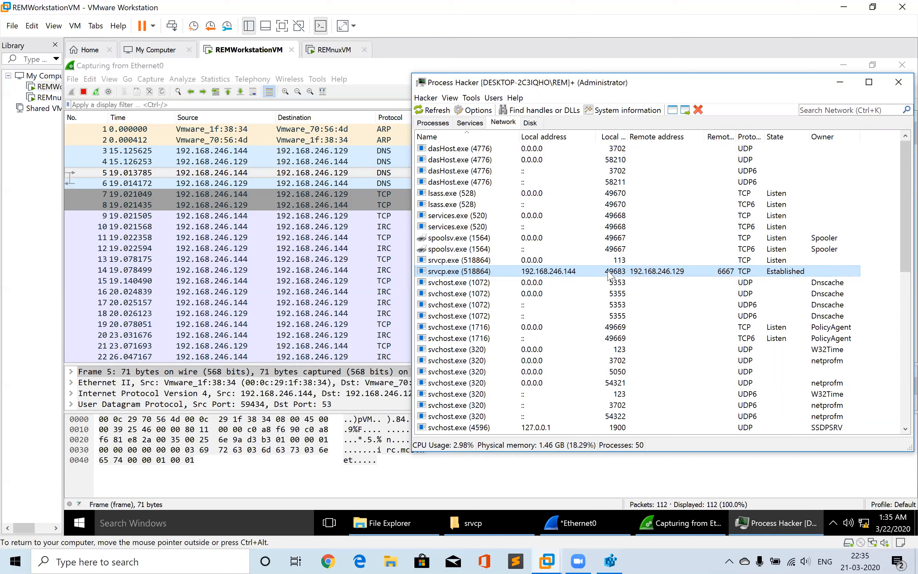
click(531, 262)
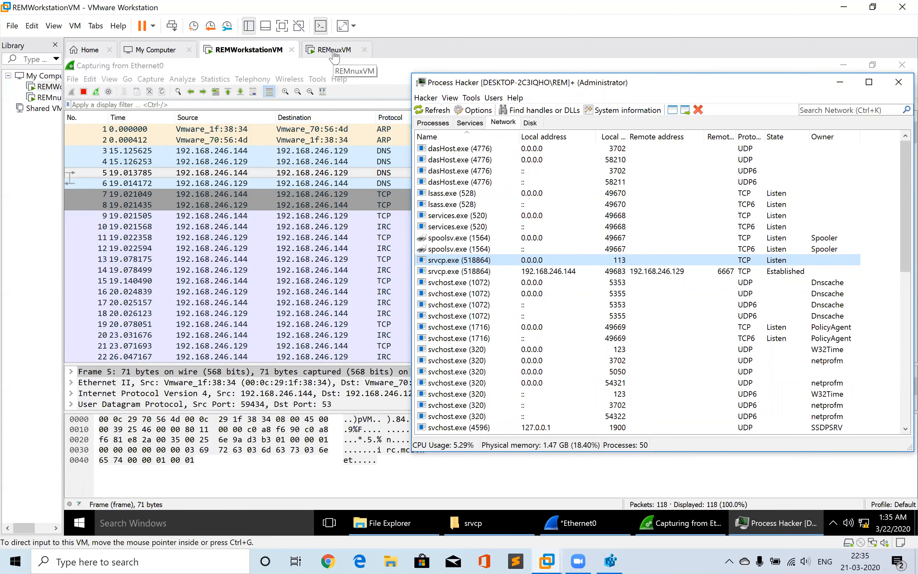
Switch to the REMnux VM's fakedns tab and highlight the irc.mcs.net resolution line
click(334, 53)
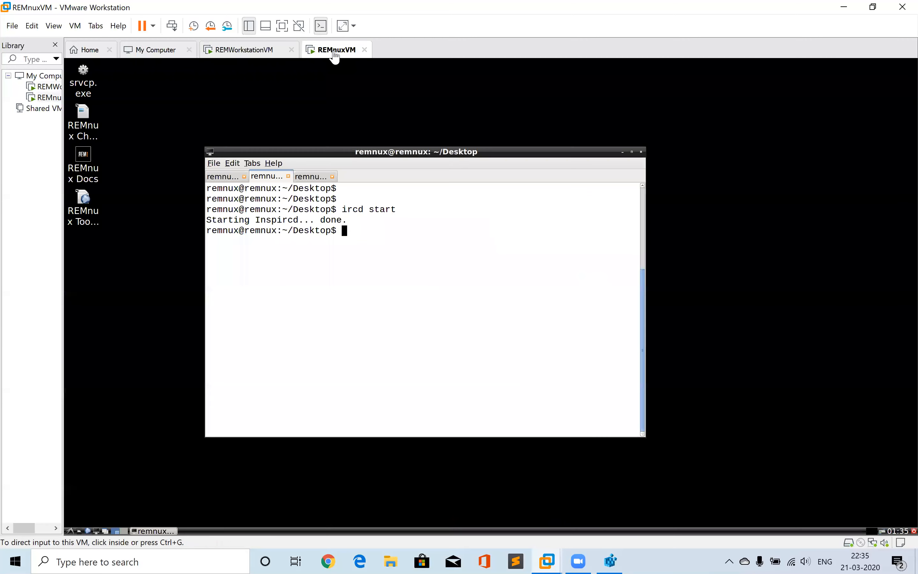
click(223, 177)
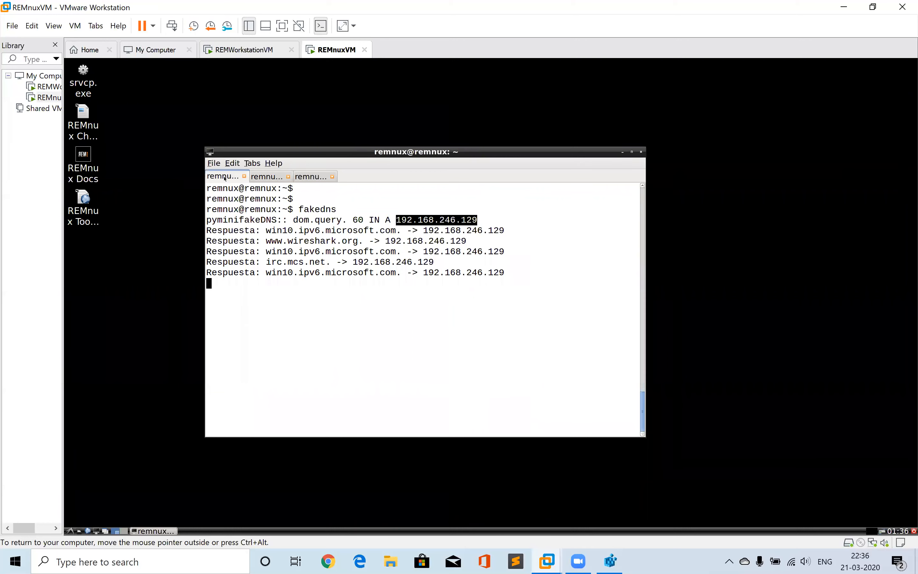
drag(266, 262, 443, 260)
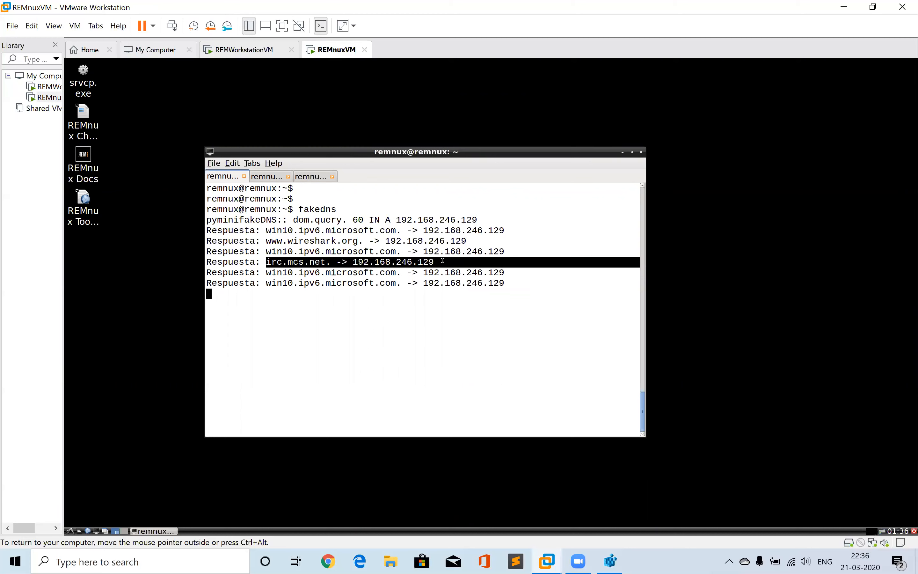
Switch to the workstation VM's Wireshark capture and follow the TCP stream of the srvcp connection to port 6667
click(262, 58)
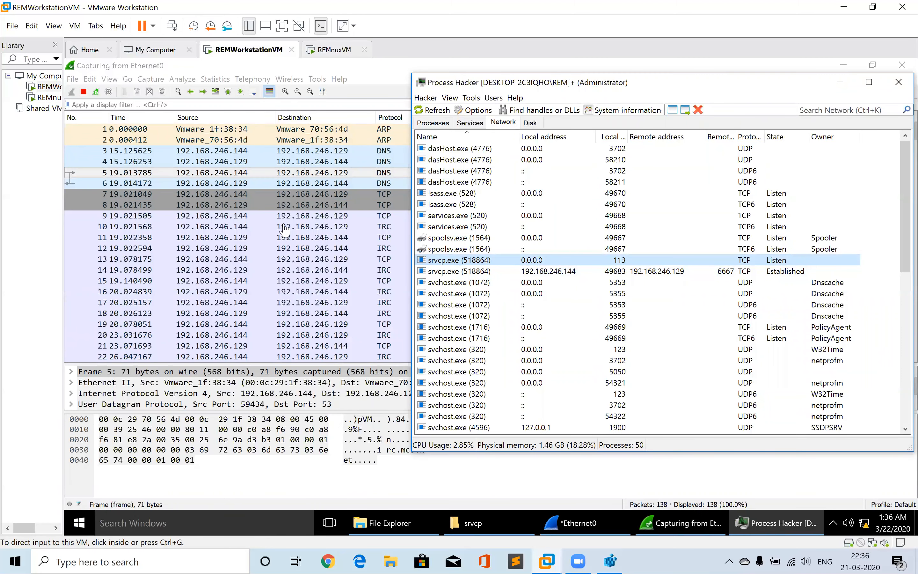
click(314, 199)
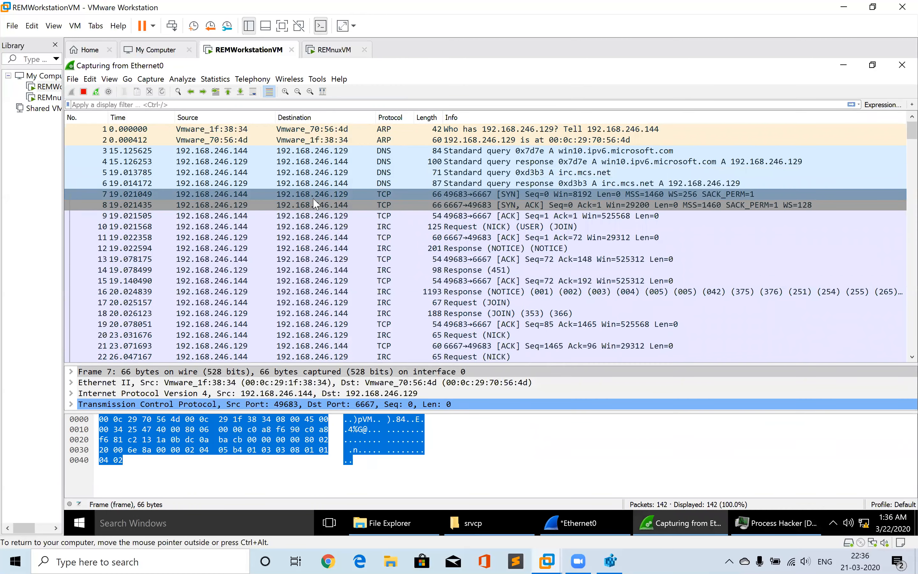
key(Down)
key(Down)
key(Down)
key(Down)
key(Down)
key(Down)
key(Down)
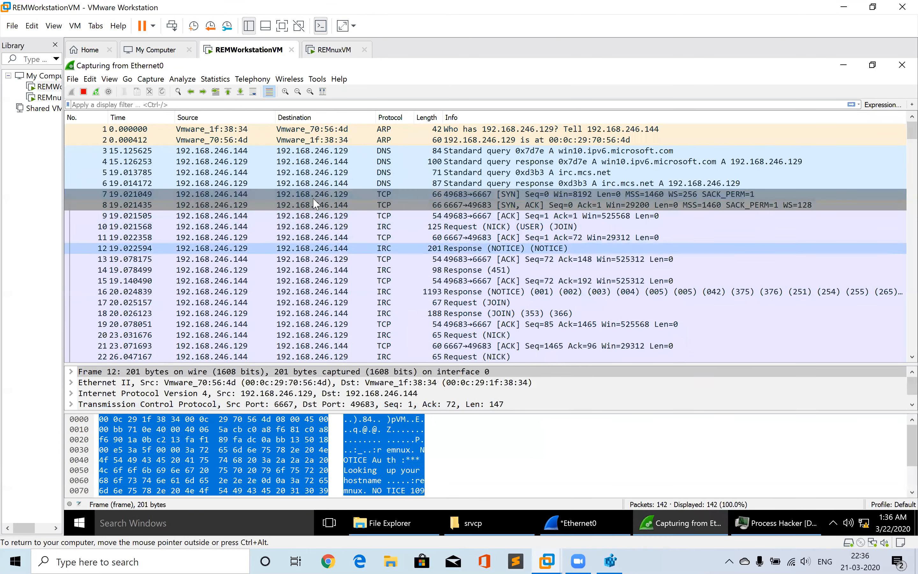
right_click(364, 197)
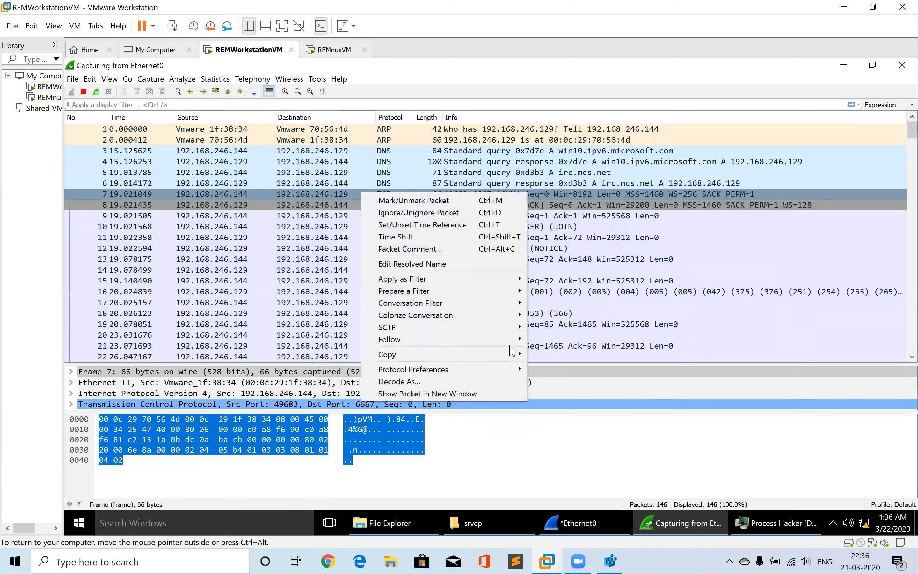
mouse_move(513, 339)
click(550, 340)
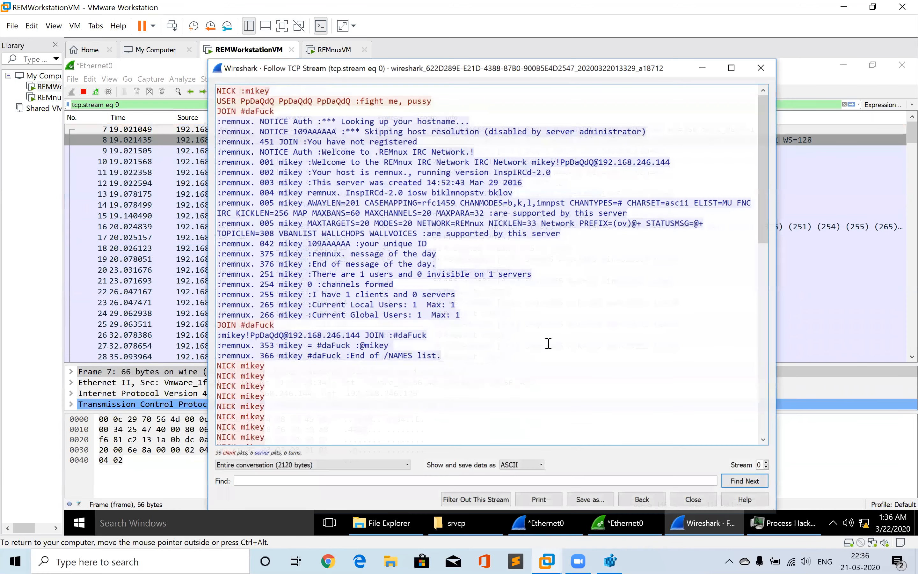
Read through the followed IRC conversation's NICK, USER and JOIN lines, then close the stream window
click(330, 157)
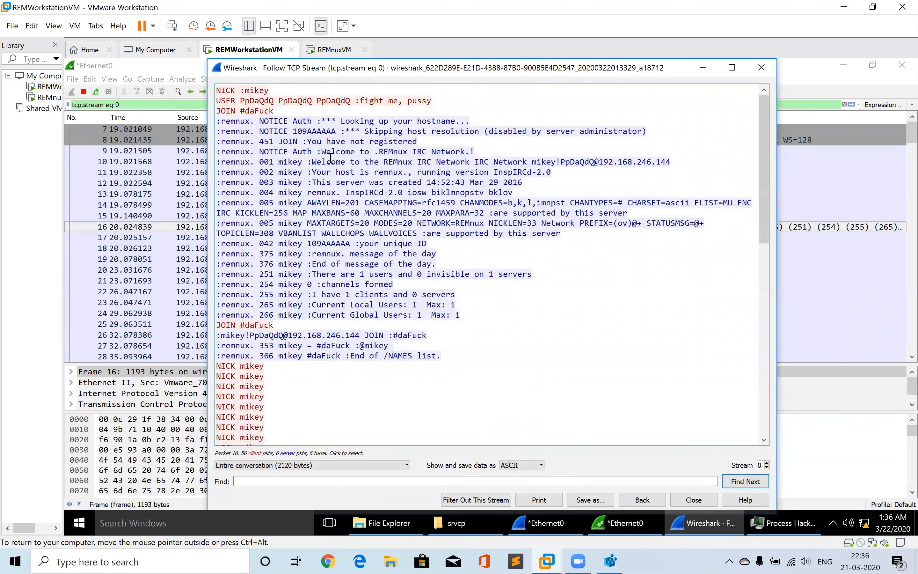
click(274, 91)
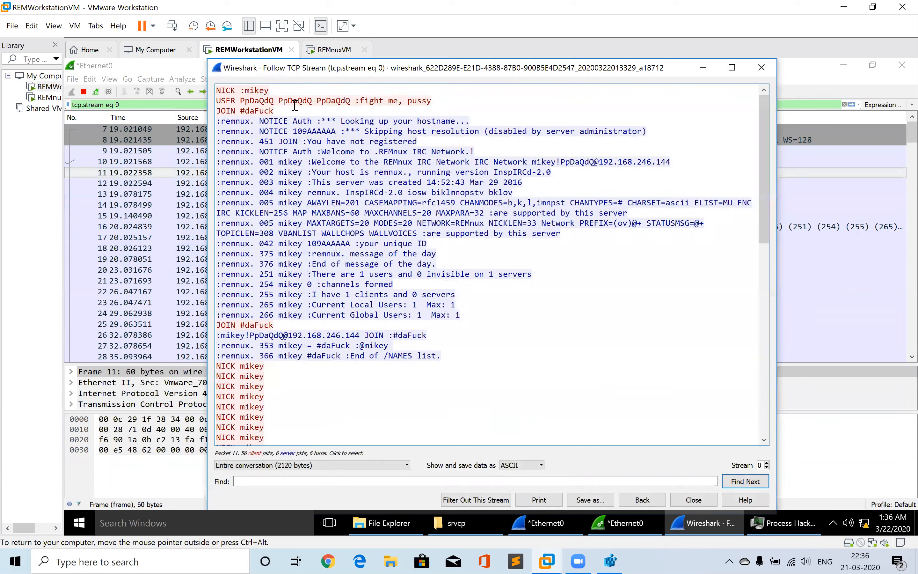
click(293, 156)
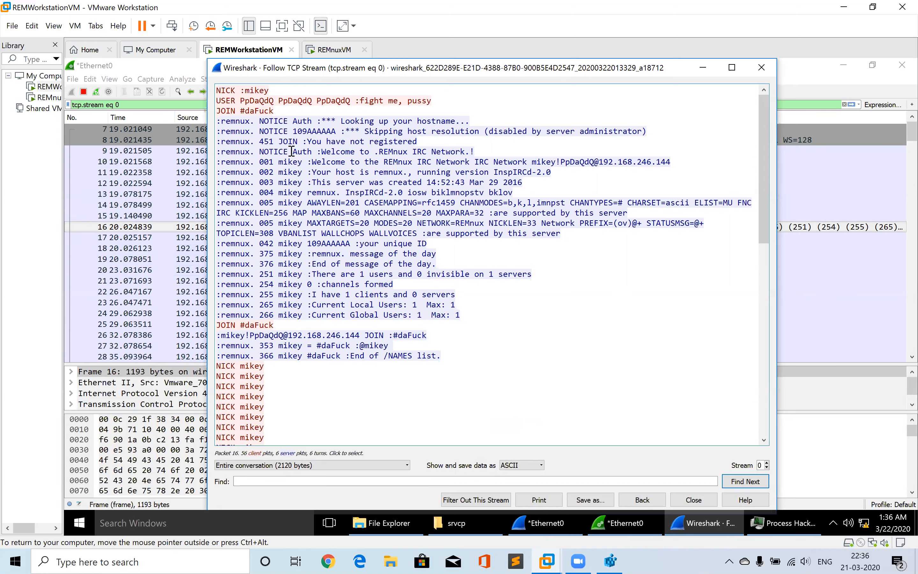
scroll(292, 152, down, 2)
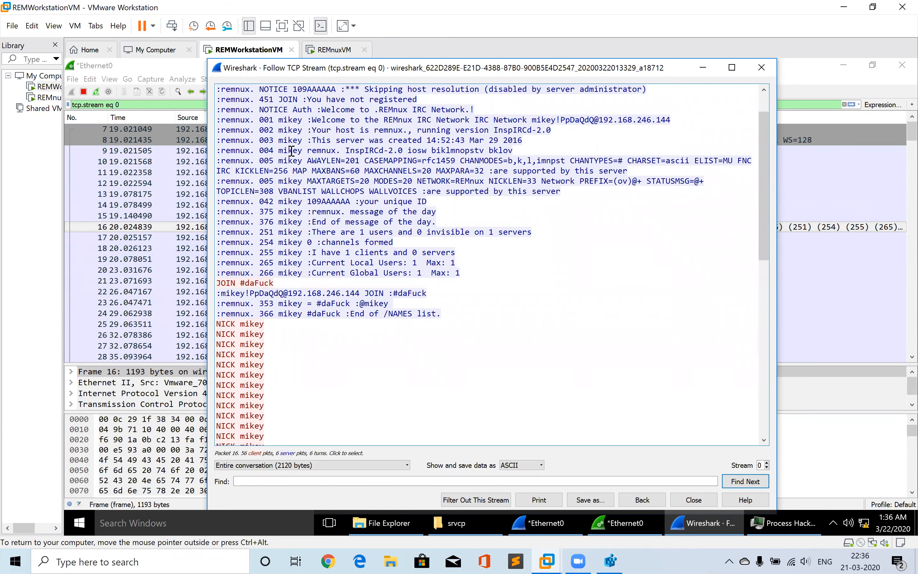
scroll(291, 151, down, 10)
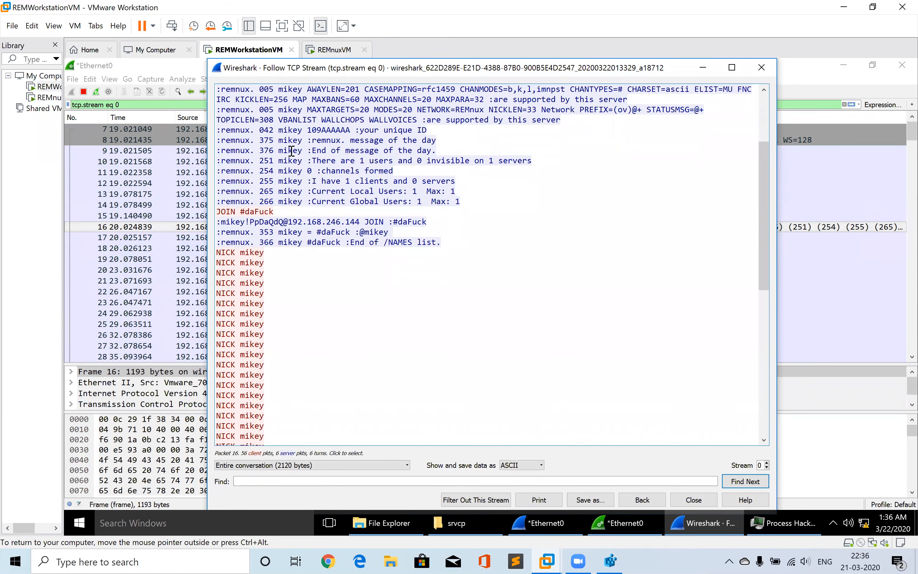
scroll(291, 152, down, 10)
scroll(292, 152, up, 2)
scroll(292, 152, up, 12)
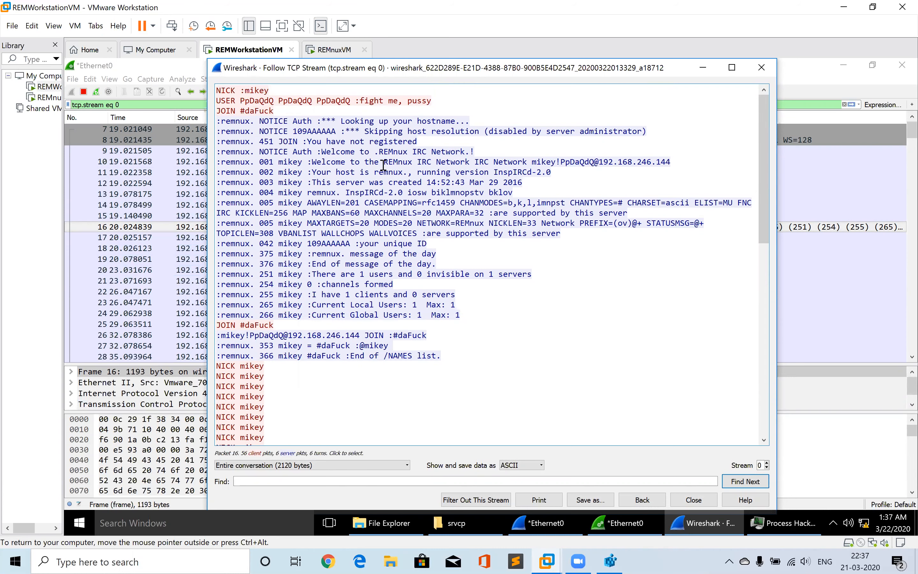
click(385, 132)
scroll(385, 130, down, 1)
scroll(385, 131, down, 1)
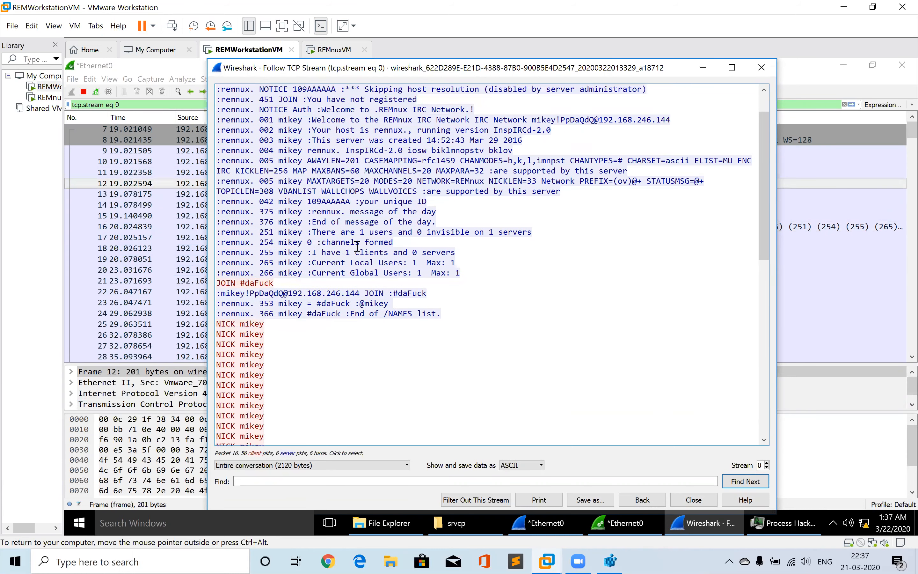
click(761, 68)
Follow the TCP stream again from the IRC NICK/USER/JOIN request packet and scroll through the conversation
click(844, 104)
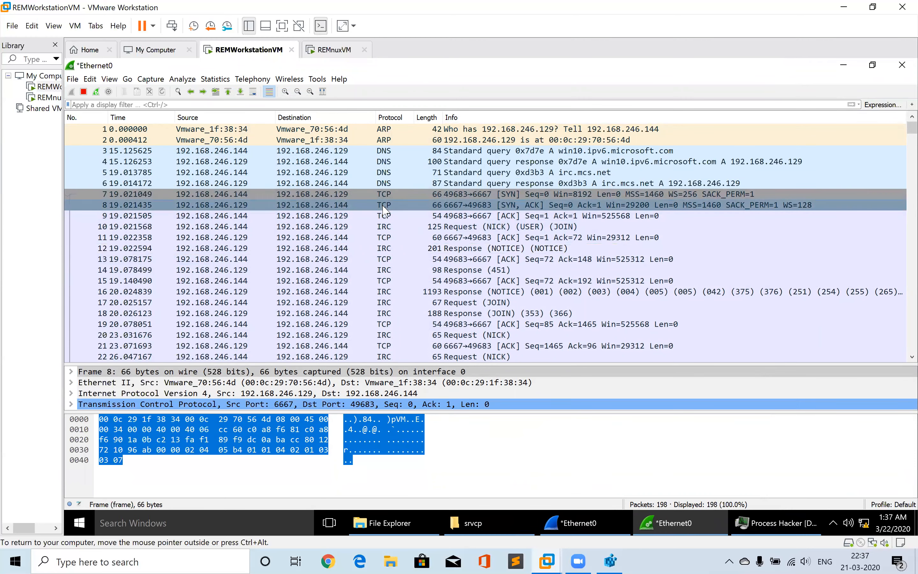
right_click(385, 227)
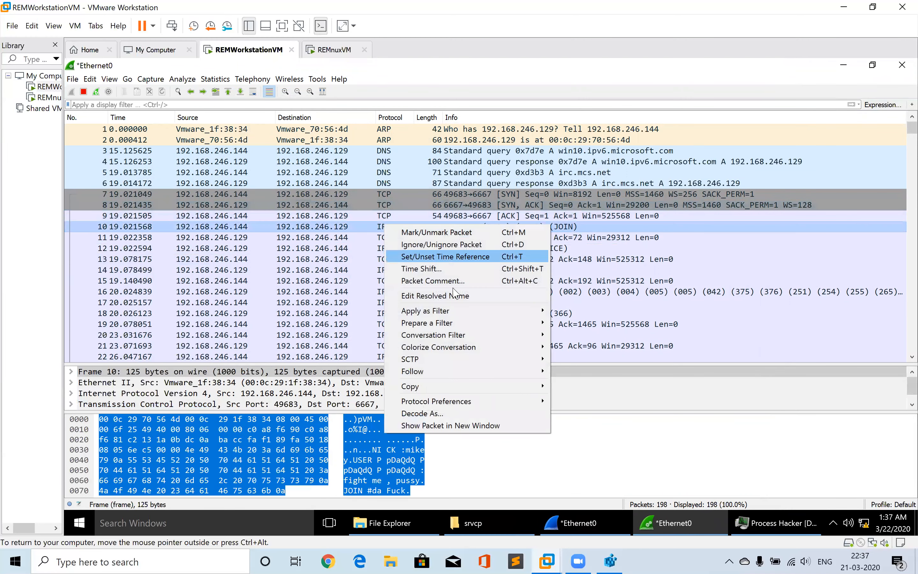
click(560, 373)
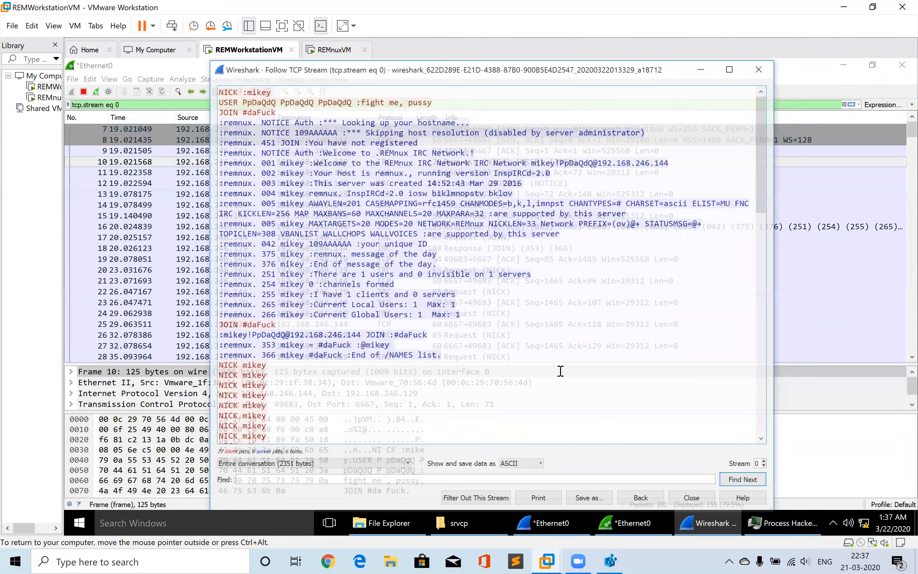
click(407, 194)
scroll(406, 195, down, 10)
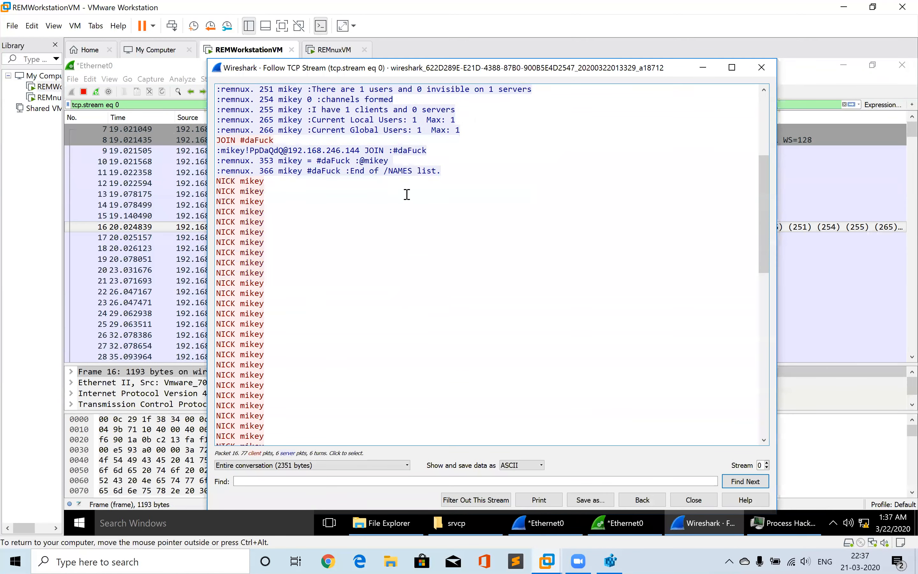
scroll(406, 195, up, 10)
scroll(406, 194, down, 3)
scroll(407, 194, down, 10)
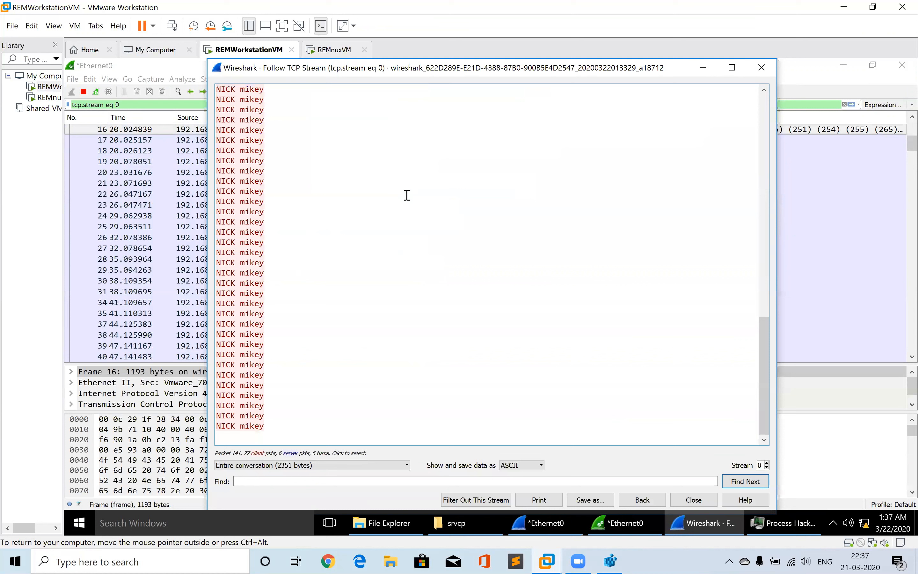
Examine the repeated NICK mikey requests at the end of the stream, then close the stream window
drag(407, 195, 295, 253)
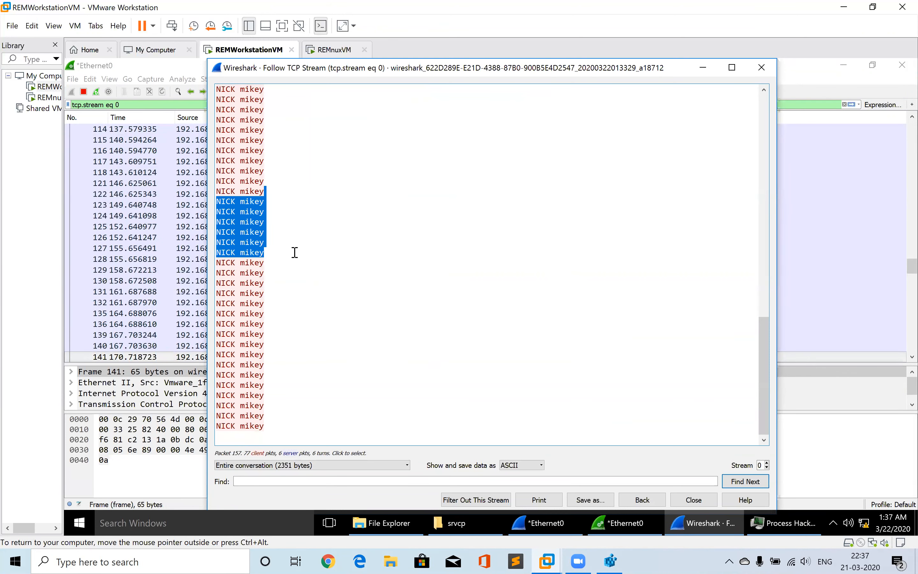
click(294, 252)
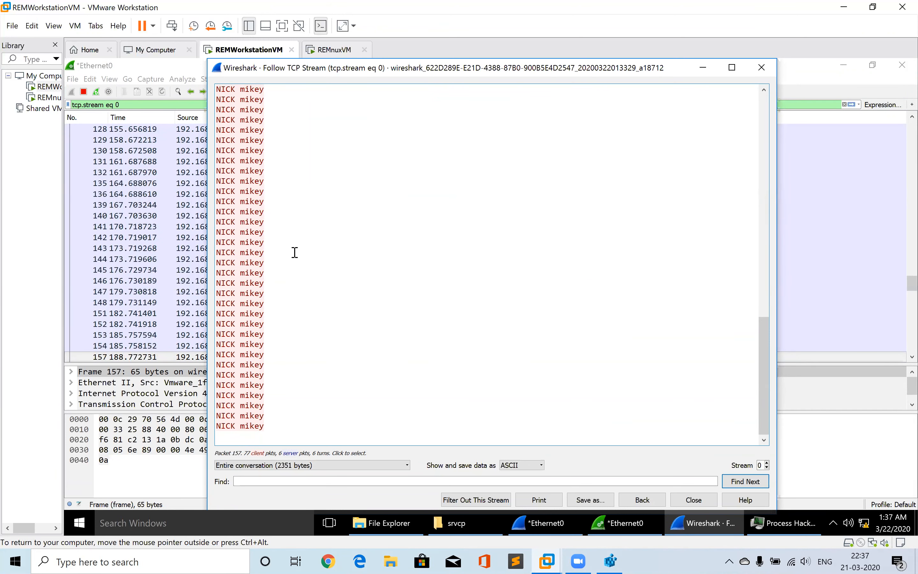
scroll(295, 253, up, 12)
scroll(294, 252, down, 9)
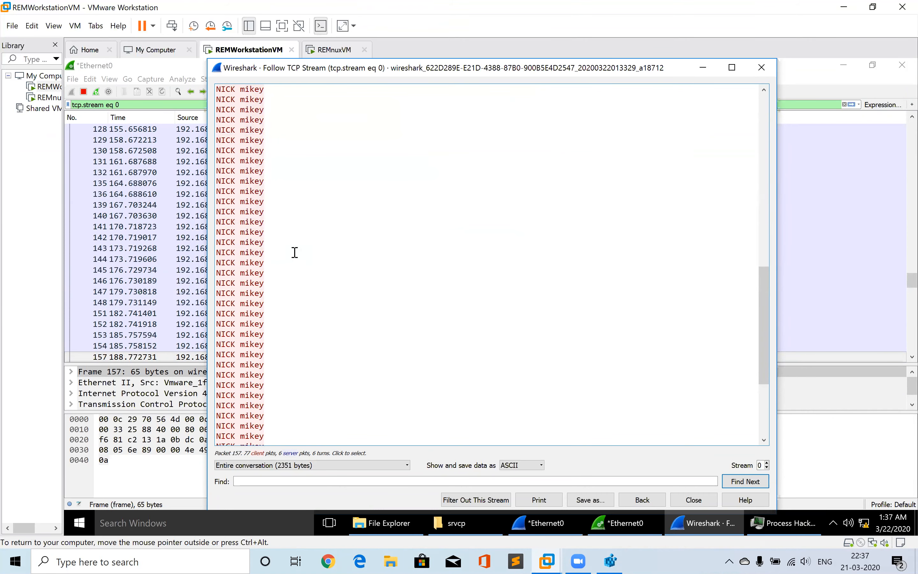
scroll(295, 253, up, 8)
scroll(294, 252, down, 10)
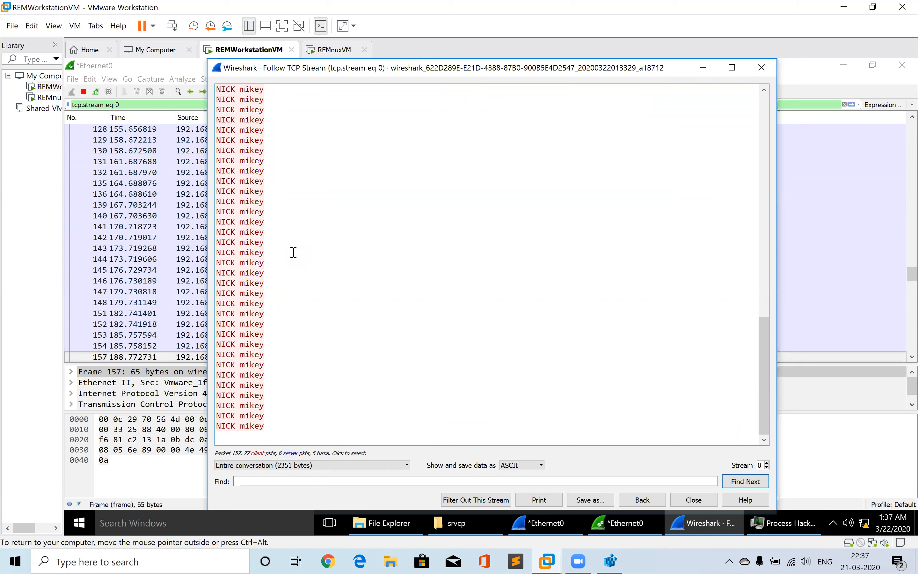
click(764, 112)
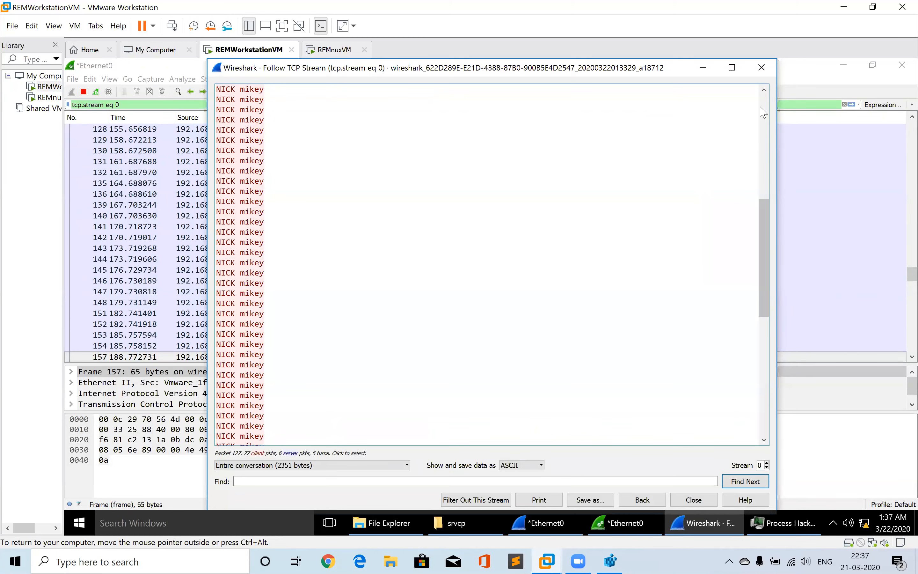
click(763, 113)
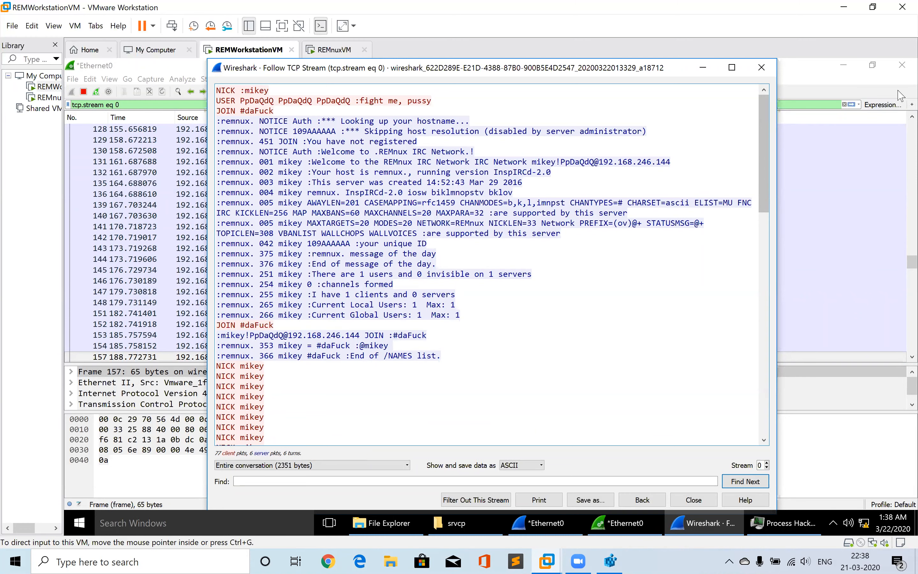
click(765, 377)
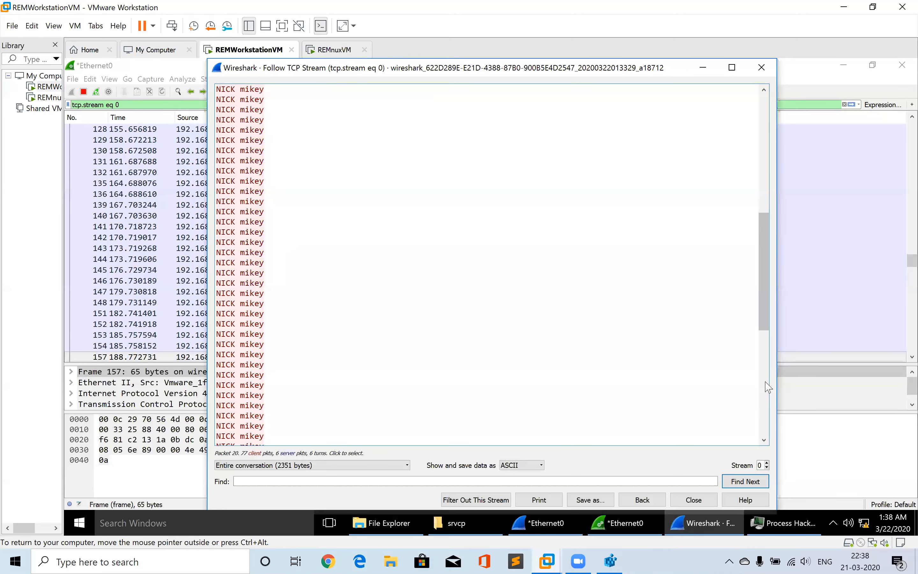
click(765, 382)
drag(766, 387, 748, 101)
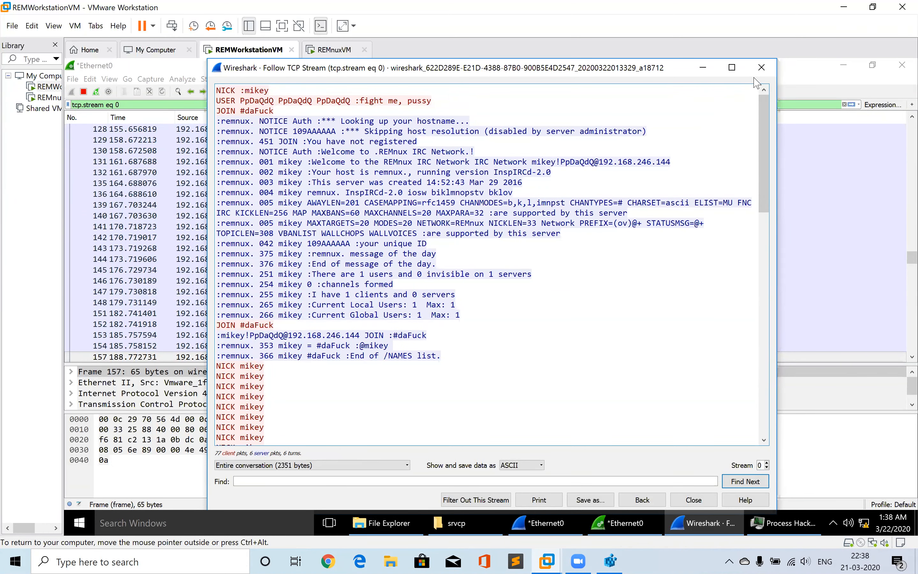
click(761, 67)
Follow the TCP stream once more from a later packet in the capture and scroll through it
right_click(370, 171)
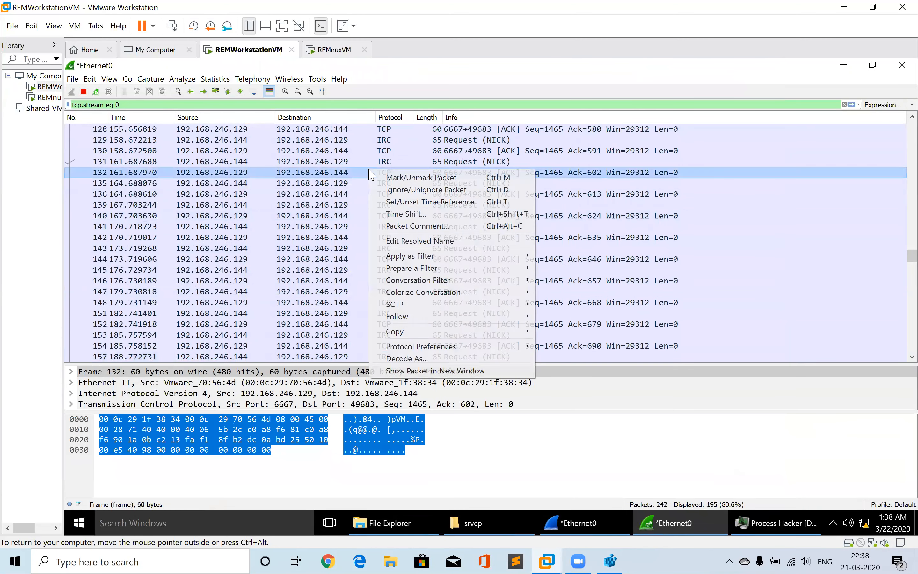
mouse_move(453, 317)
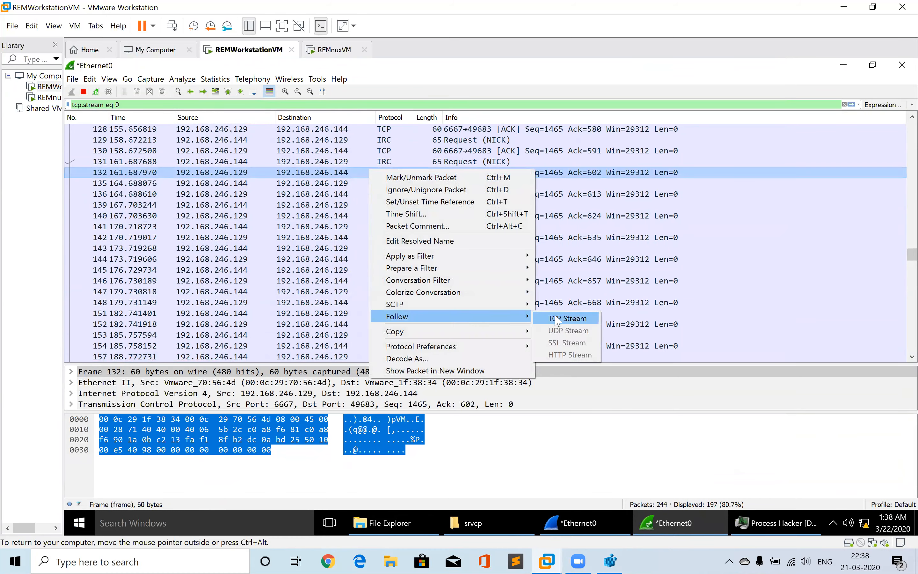
click(565, 316)
scroll(404, 251, down, 4)
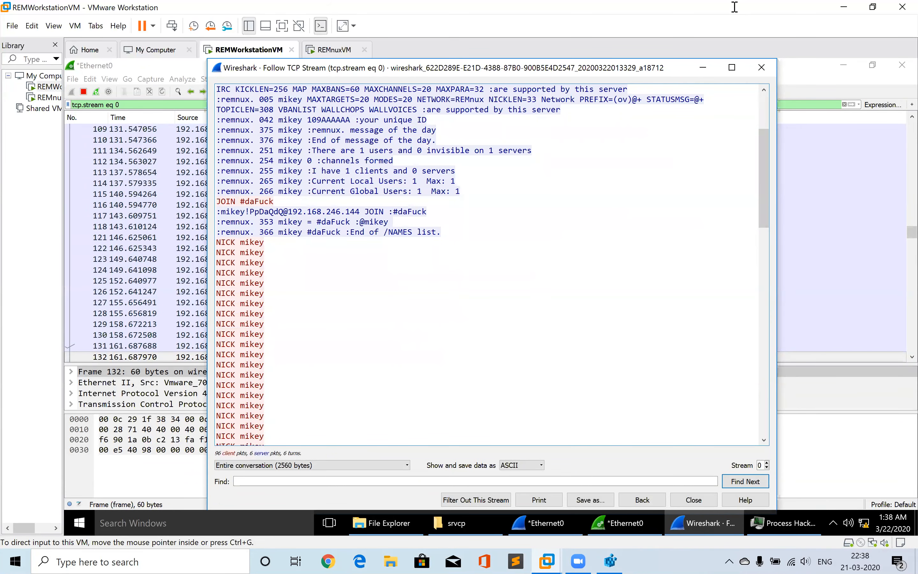
double_click(138, 6)
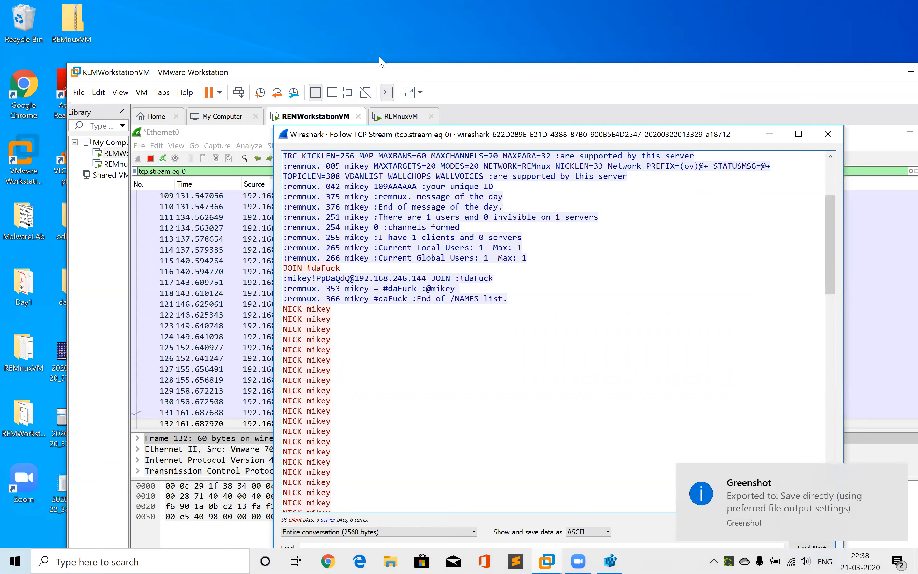
double_click(390, 77)
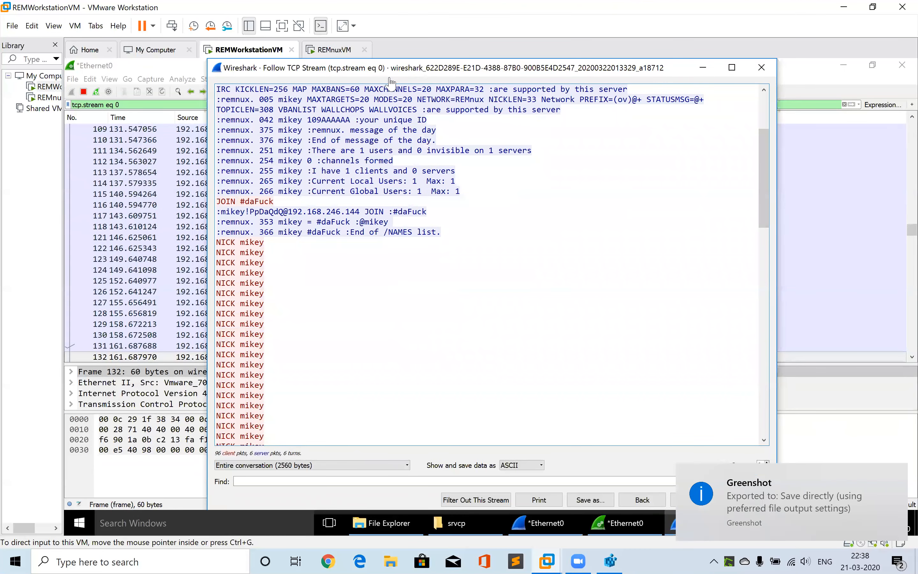
Close the stream window and stop the Wireshark capture
click(762, 69)
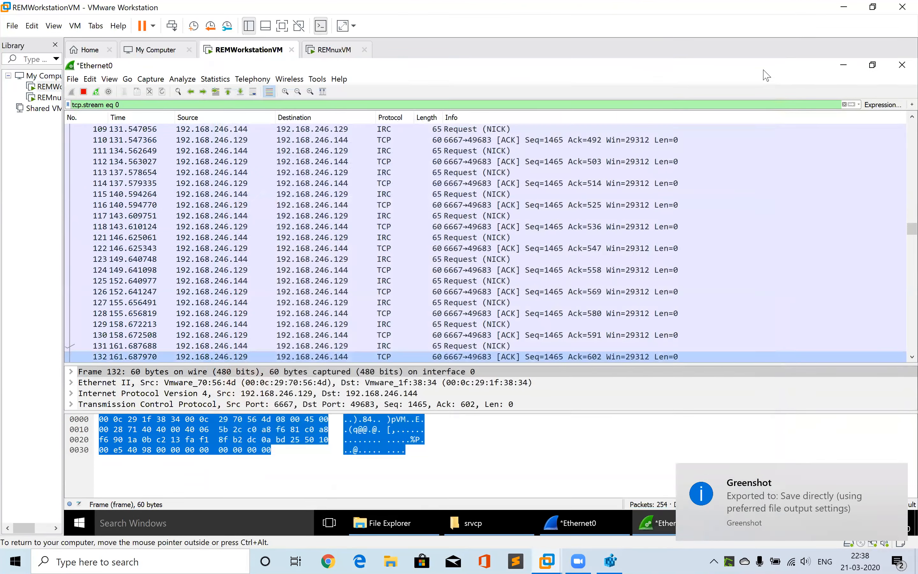
click(83, 91)
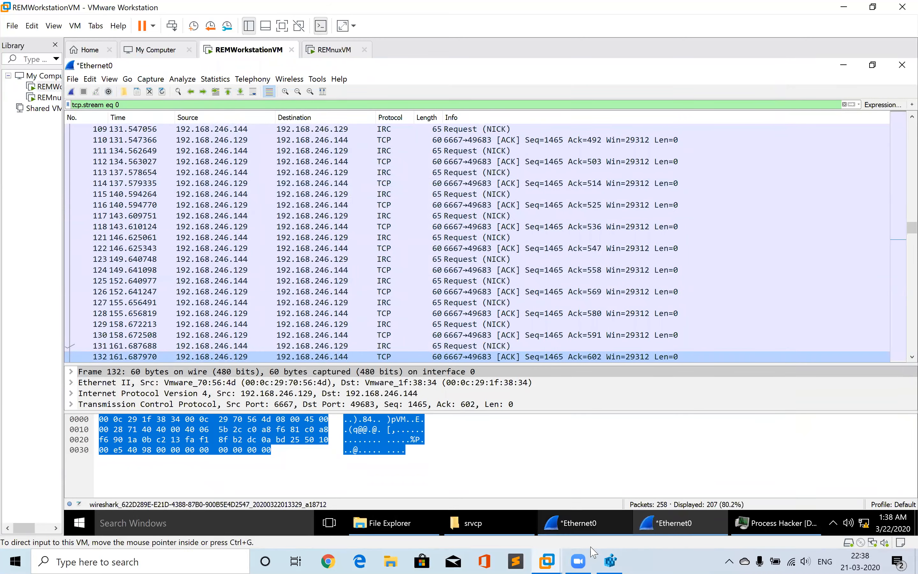
Return to Process Hacker and select srvcp.exe's established connection to port 6667
mouse_move(591, 534)
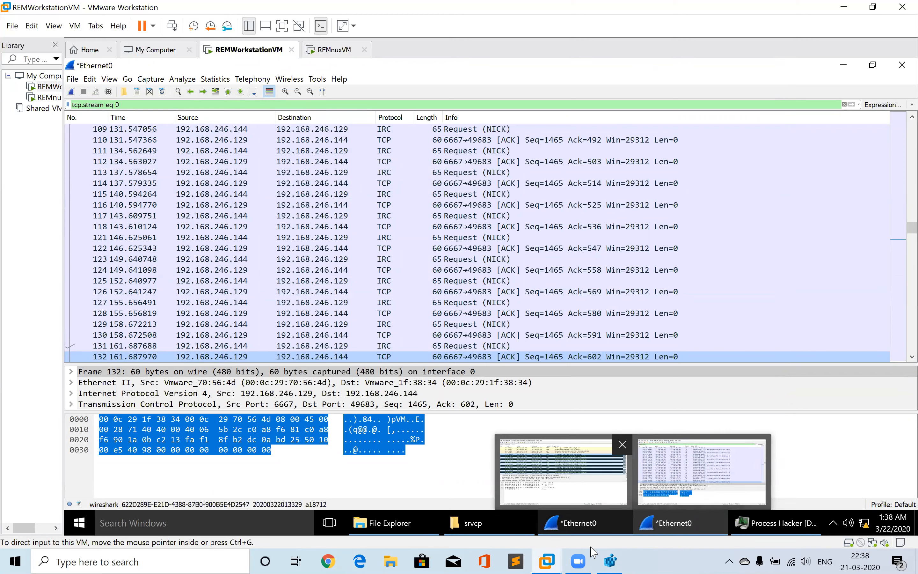
click(749, 522)
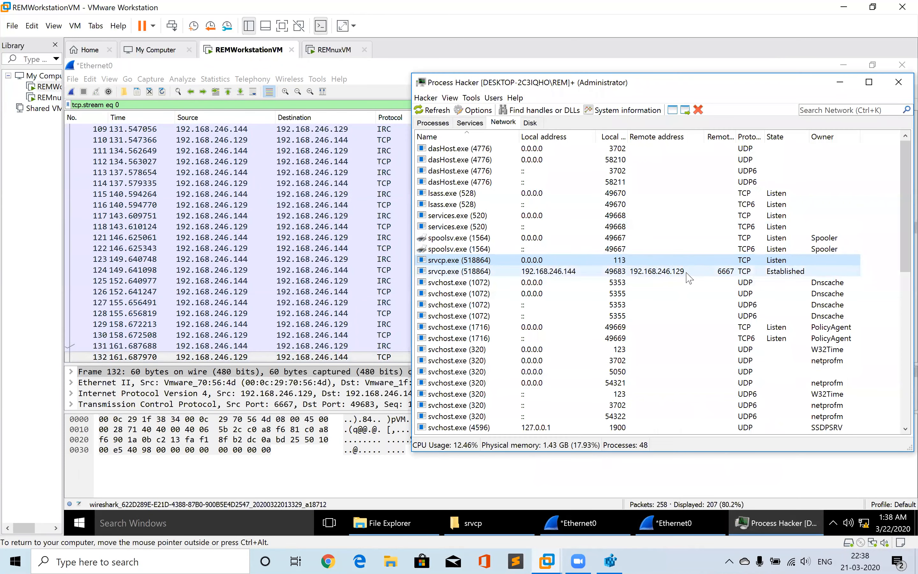
click(697, 271)
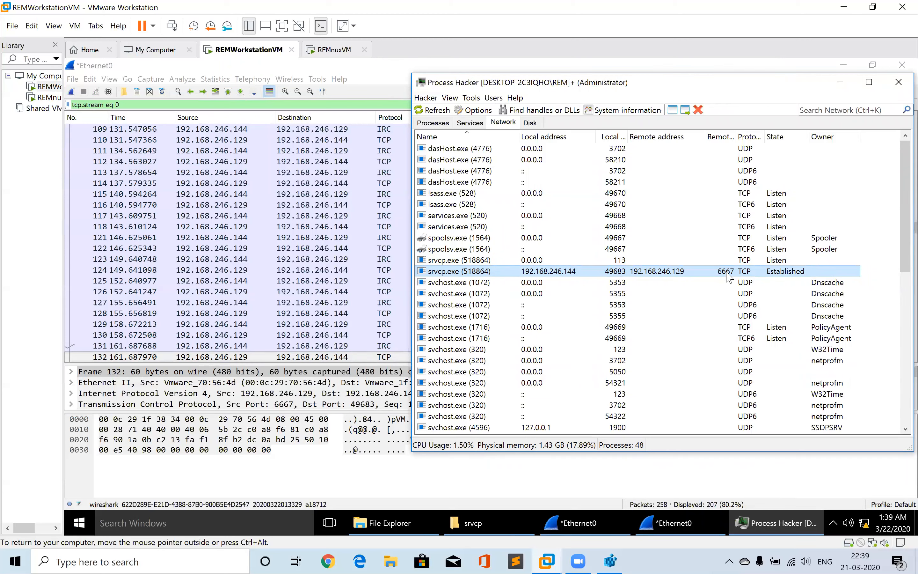
Terminate explorer.exe from Process Hacker
click(434, 125)
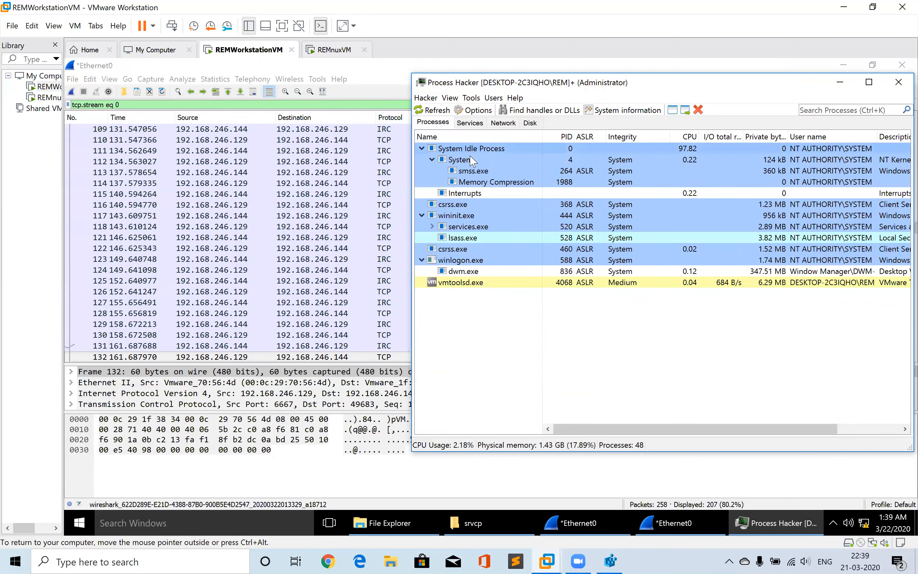
click(480, 126)
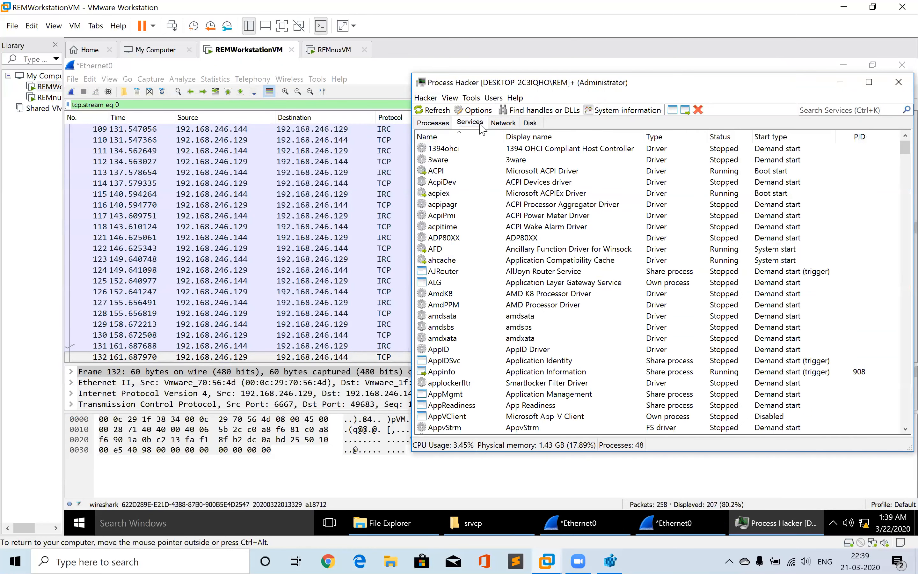
click(504, 123)
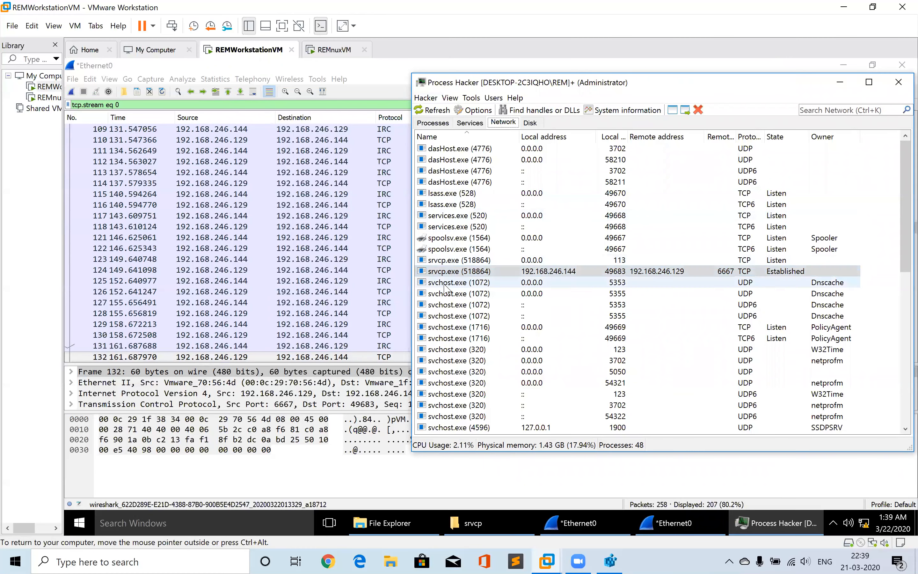
click(698, 110)
click(693, 287)
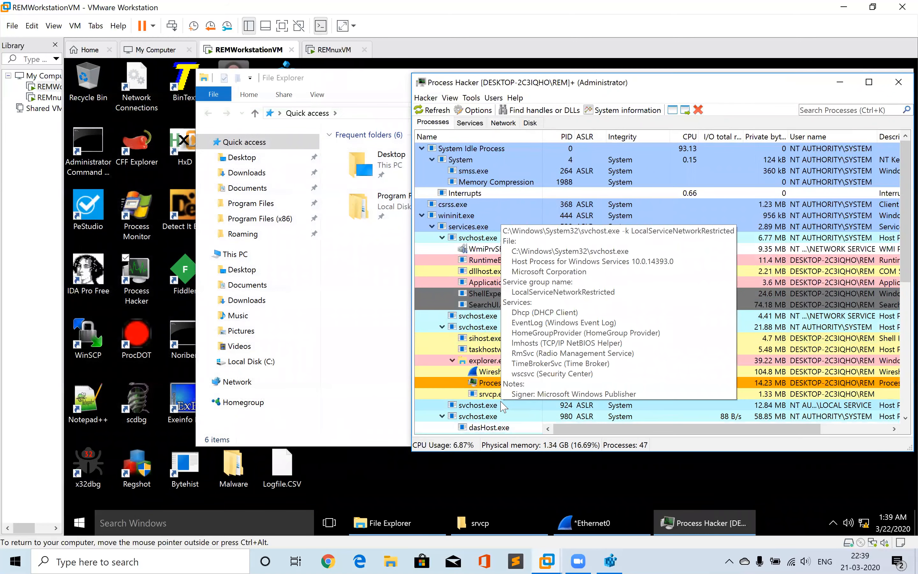
mouse_move(490, 398)
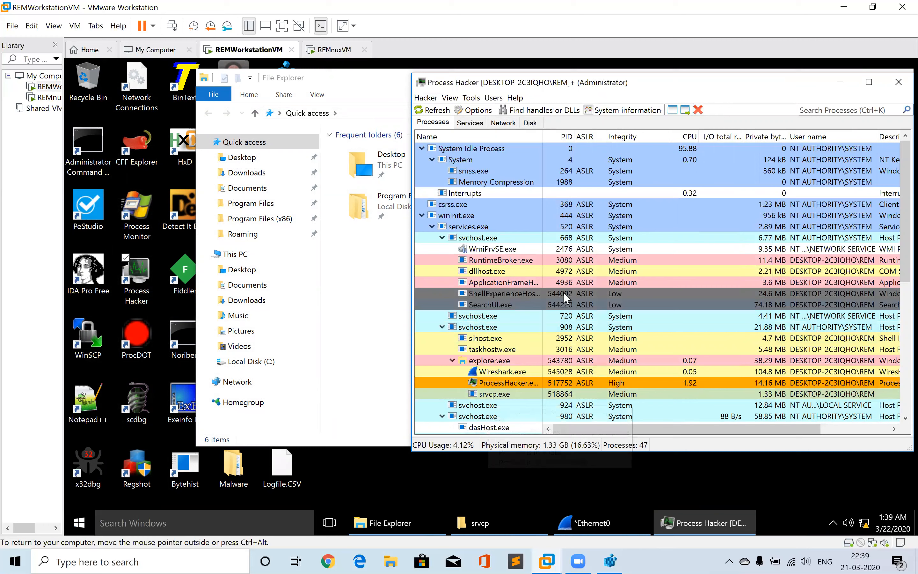
click(698, 110)
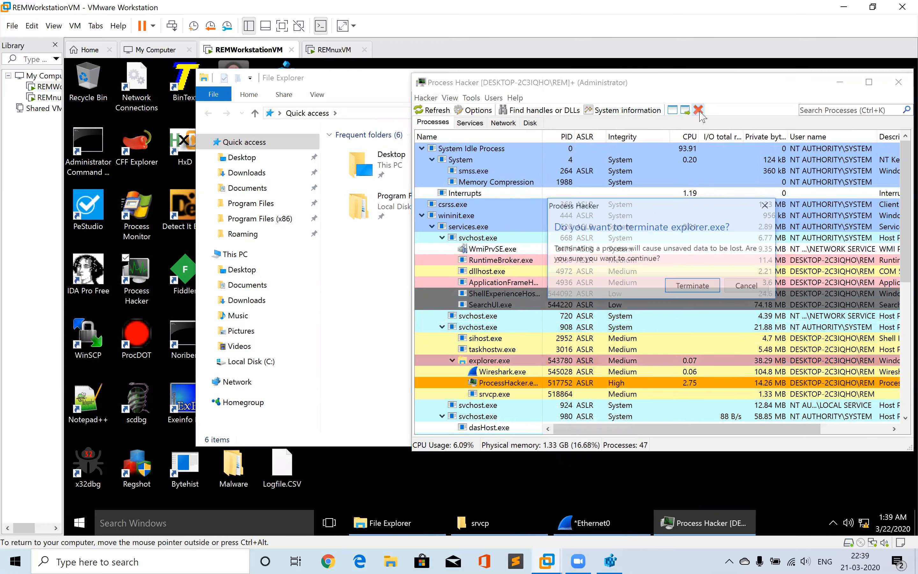
click(693, 287)
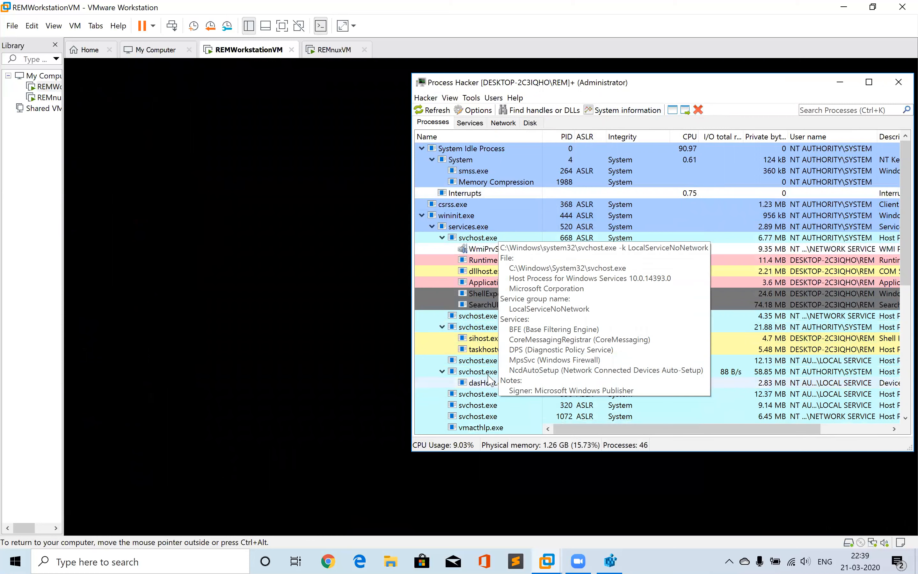
Restart explorer.exe through Process Hacker's Run command
click(425, 97)
click(407, 112)
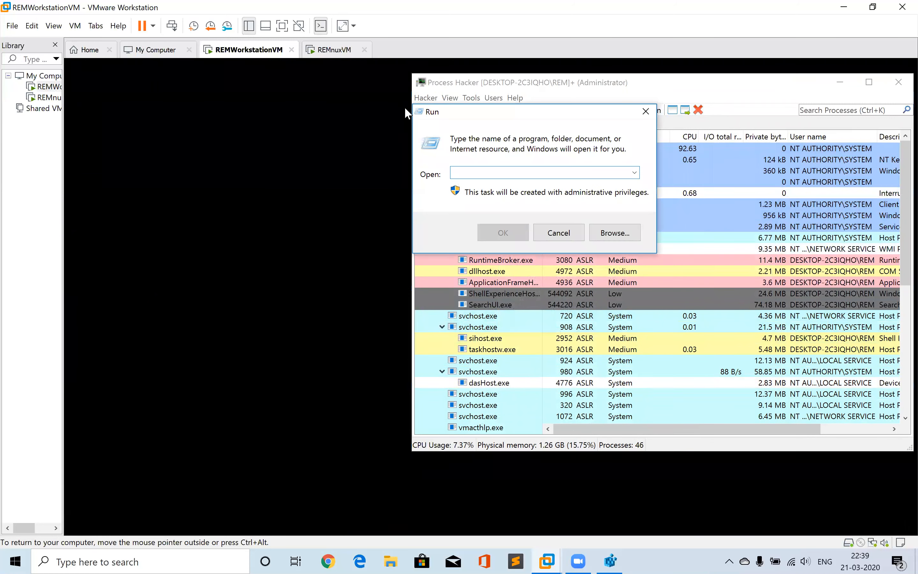
text(explorer.exe)
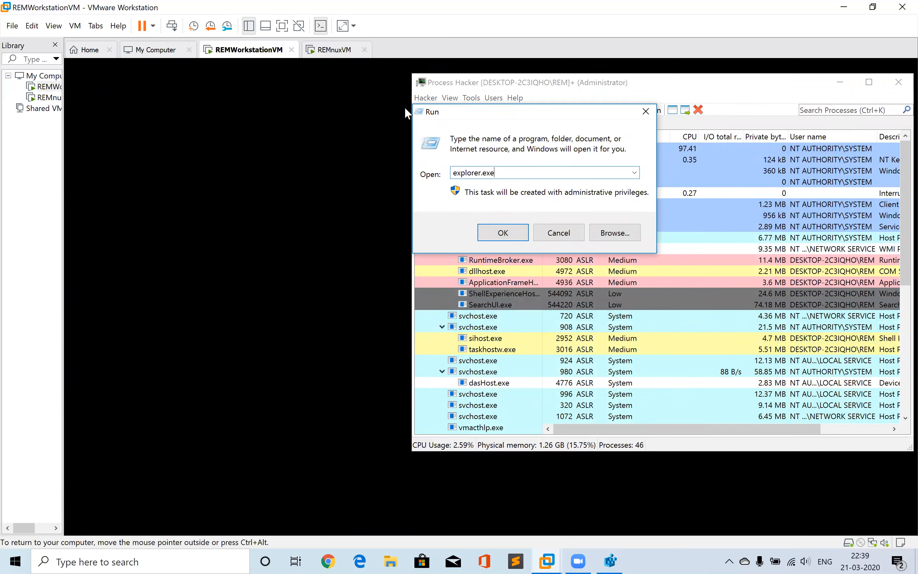
key(Return)
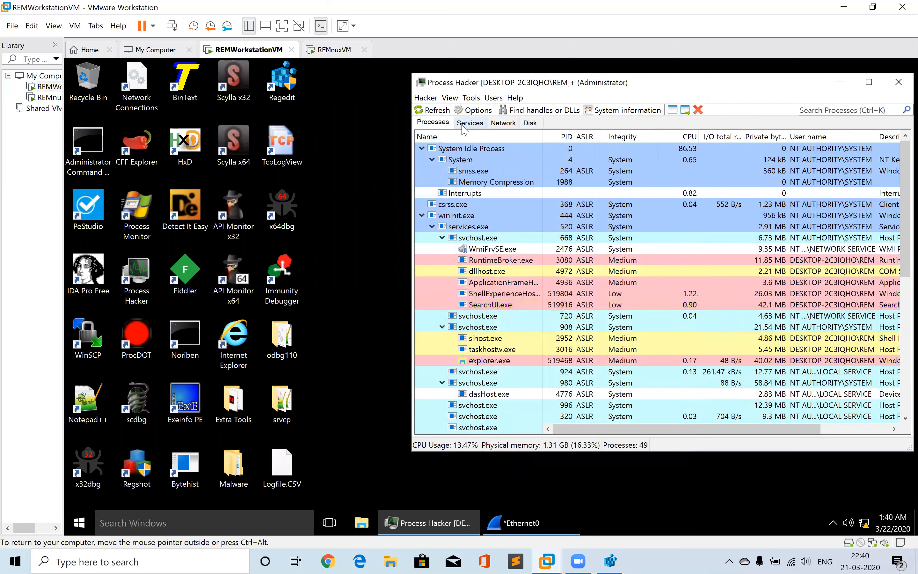
Sort the process list by name and terminate srvcp.exe
click(441, 137)
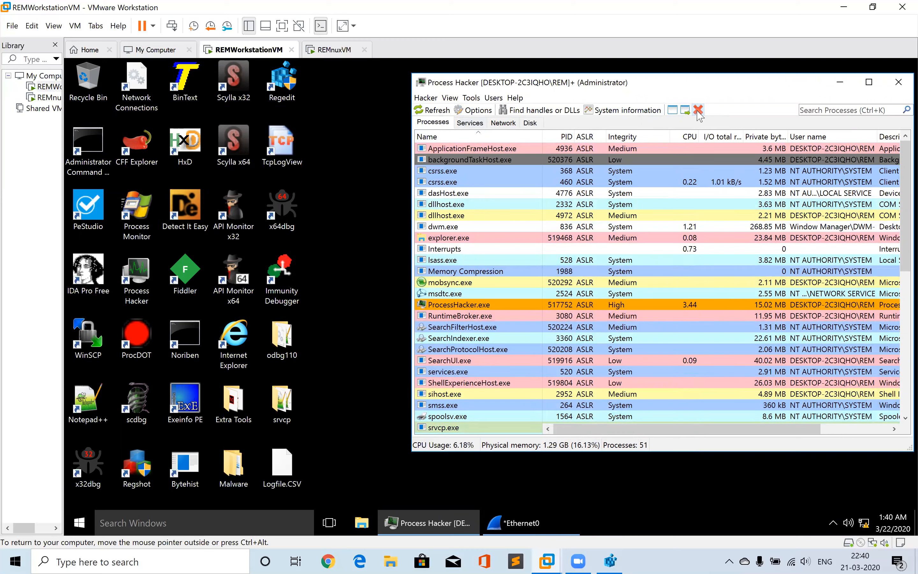
right_click(458, 428)
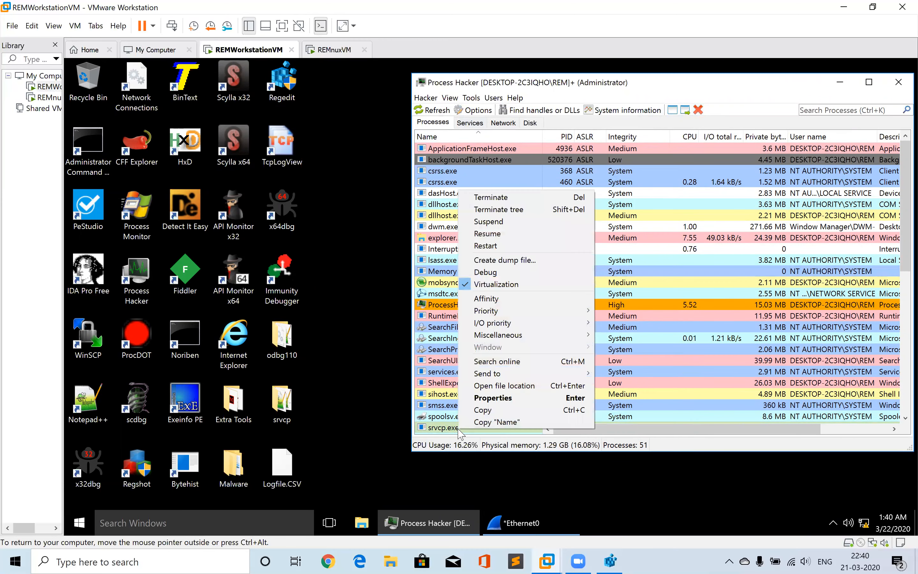
click(493, 197)
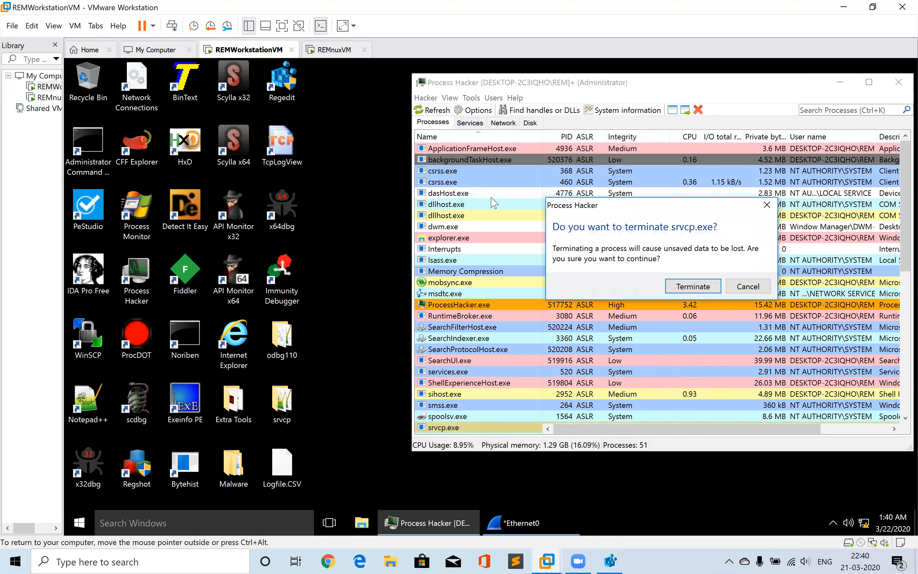
key(Return)
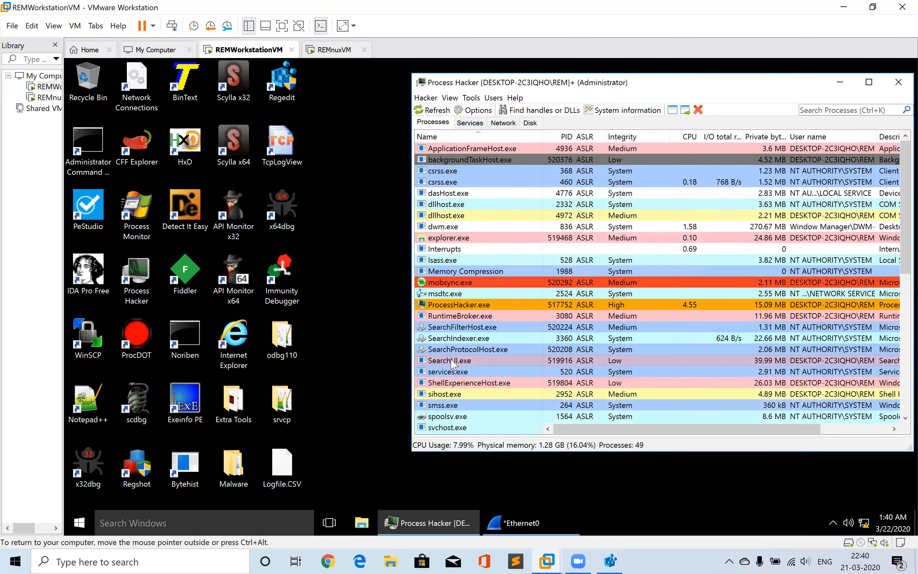
Re-sort the process list by name and scroll through it to check the running processes
click(457, 137)
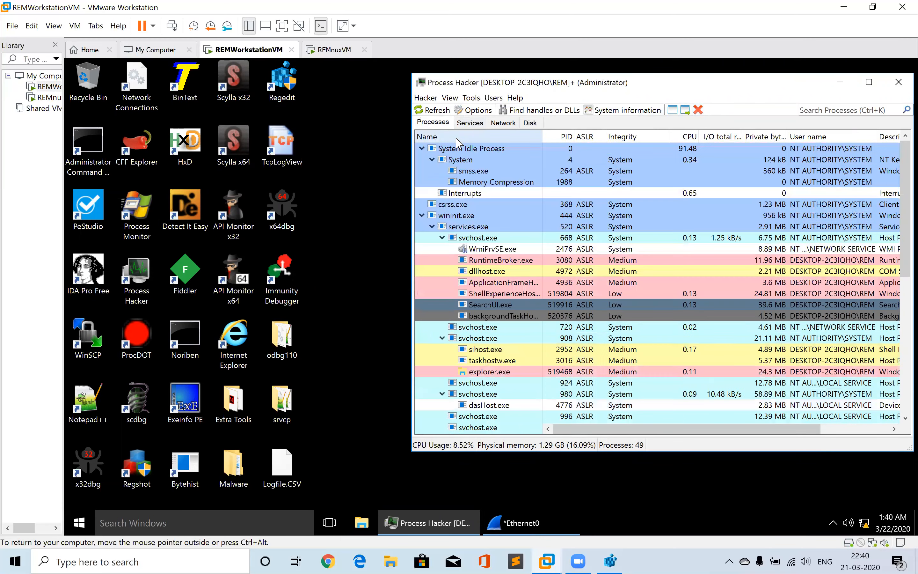
click(457, 139)
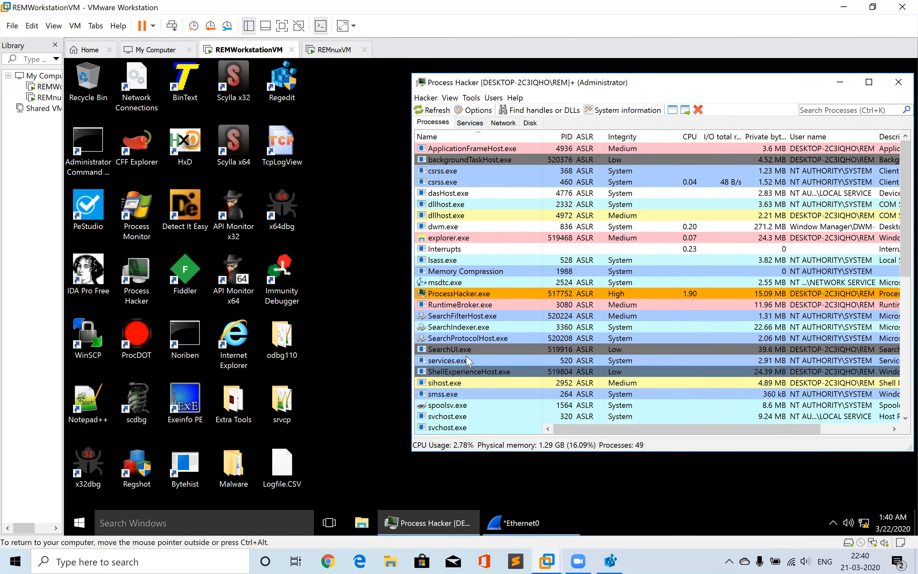
scroll(469, 361, down, 2)
scroll(469, 360, down, 1)
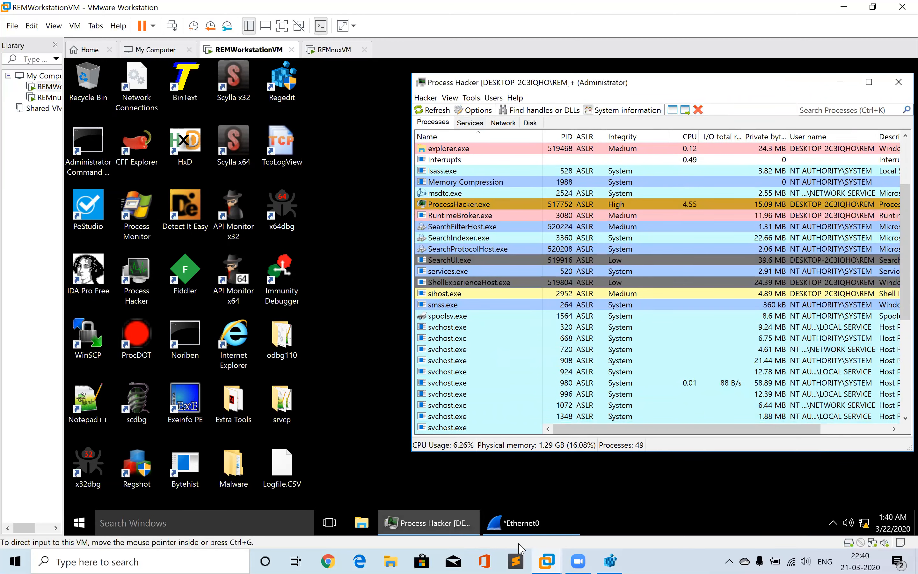
Try to start a new Wireshark capture, cancel the save prompt, and minimize Wireshark
click(522, 531)
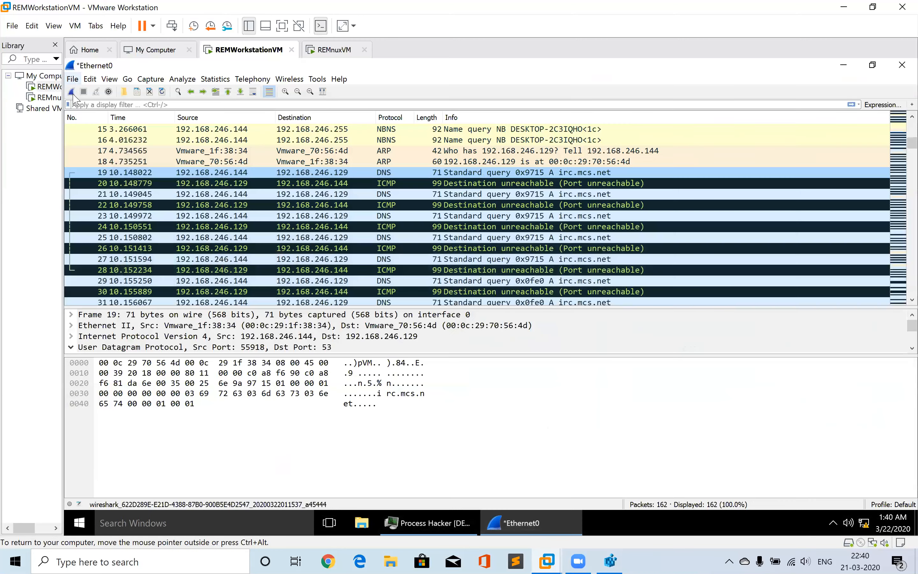
click(72, 92)
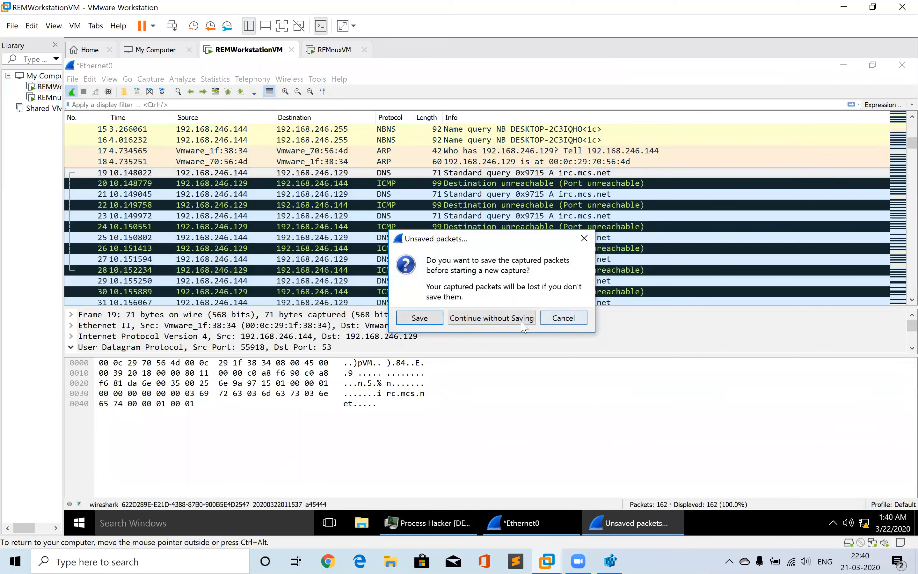
click(571, 320)
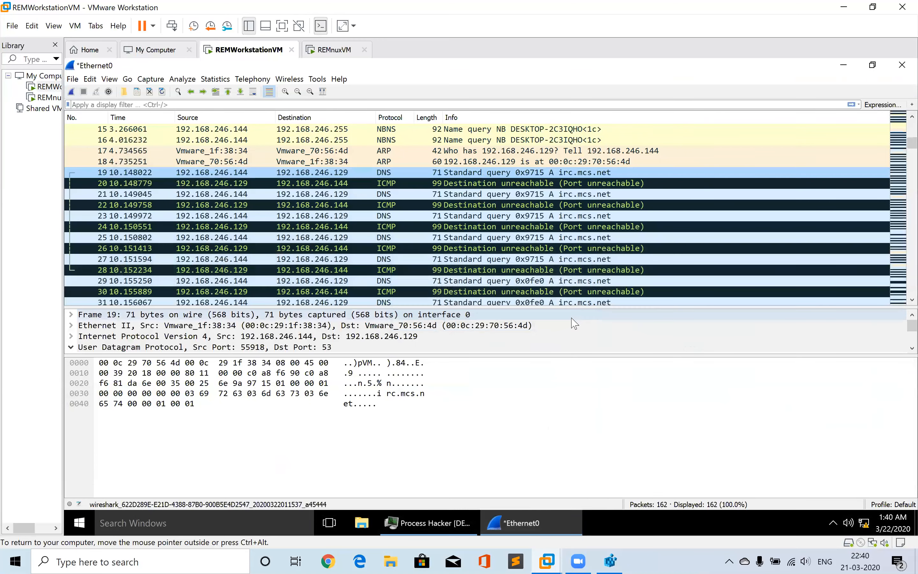
click(844, 65)
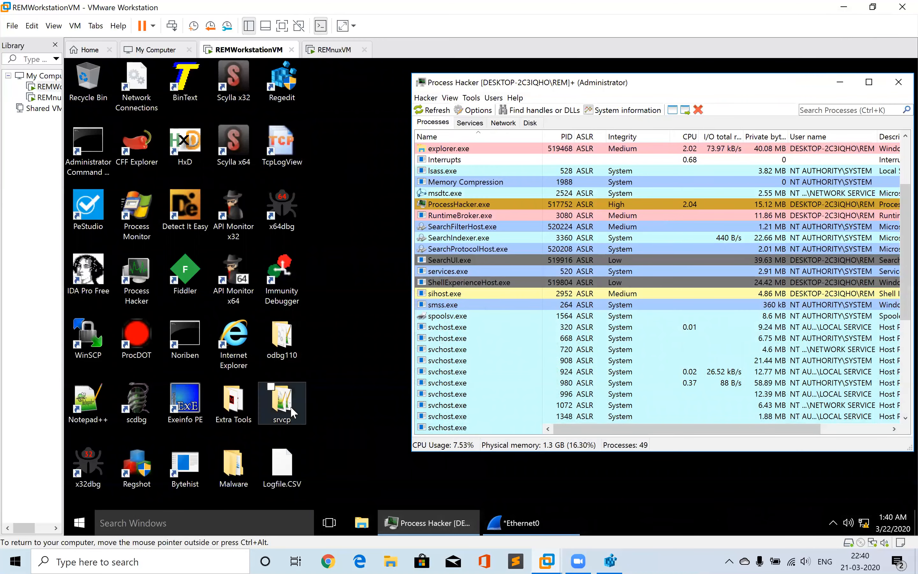
Open the srvcp folder on the VM desktop and select gus.ini
double_click(291, 405)
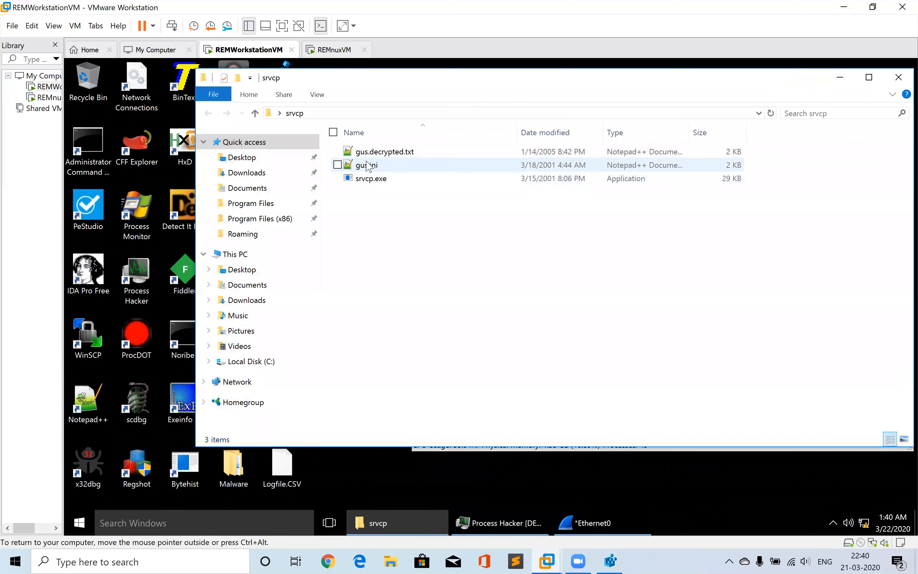
click(369, 165)
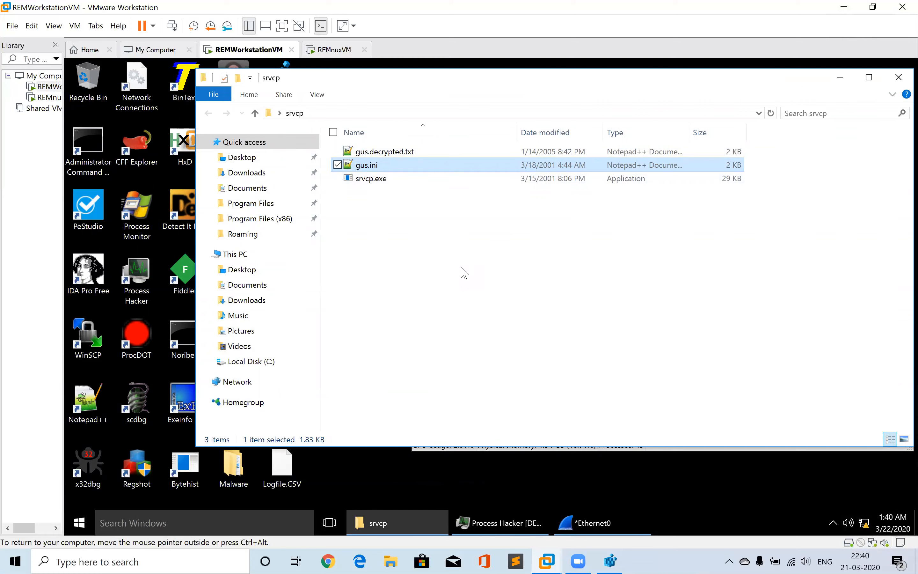
mouse_move(500, 522)
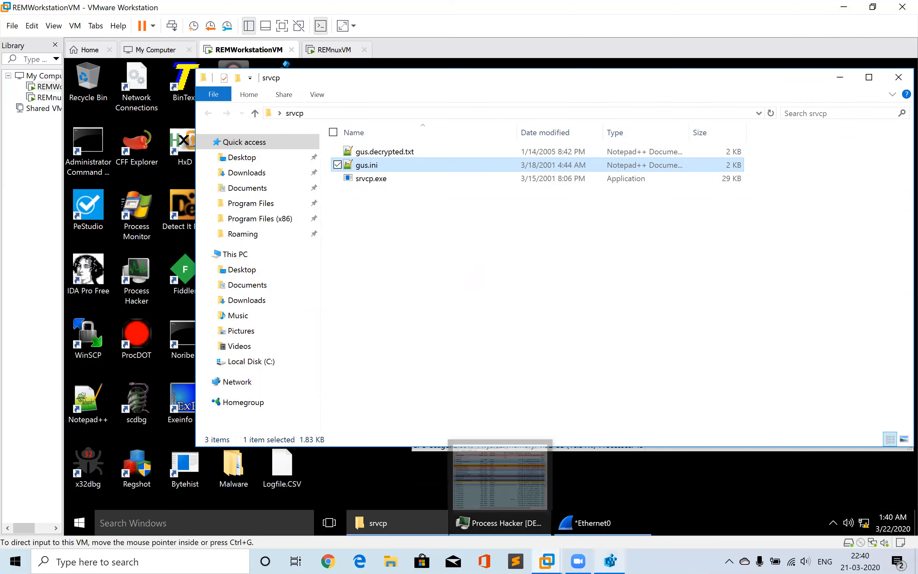
Open the Logfile spreadsheet from the host desktop in Excel and freeze its top row
click(916, 561)
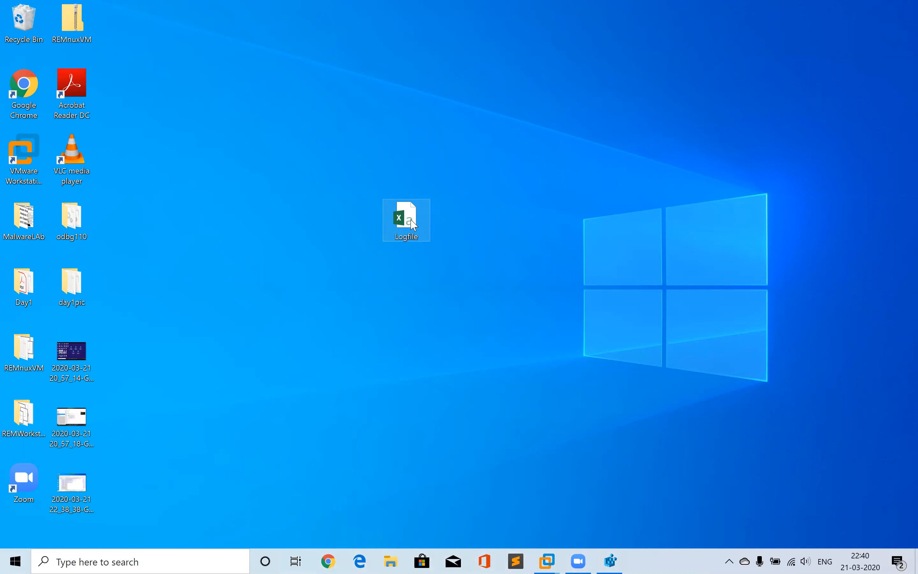
double_click(414, 225)
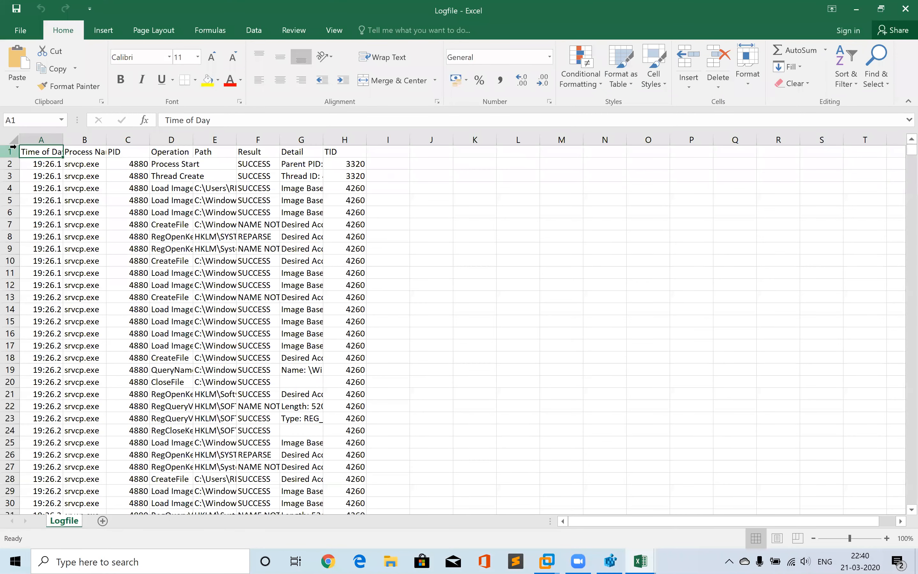
click(14, 152)
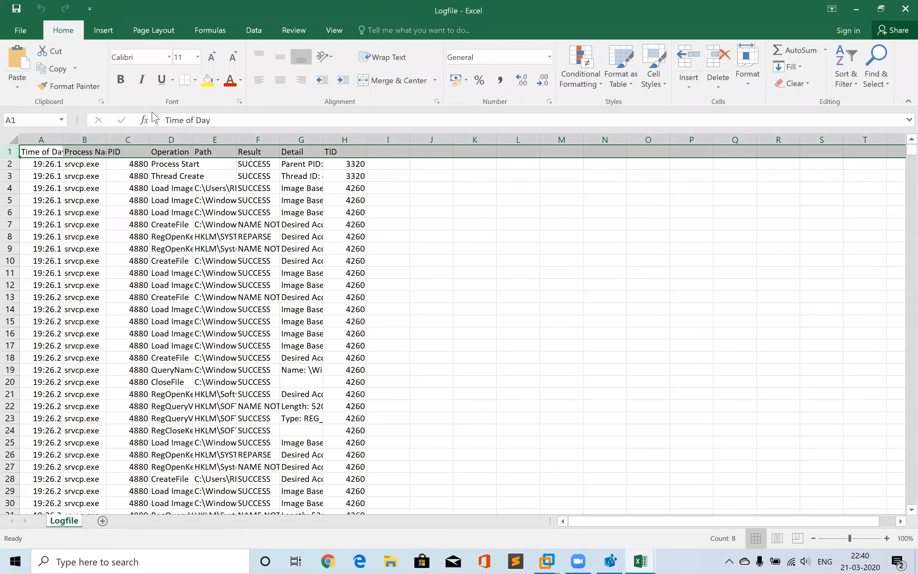
click(331, 24)
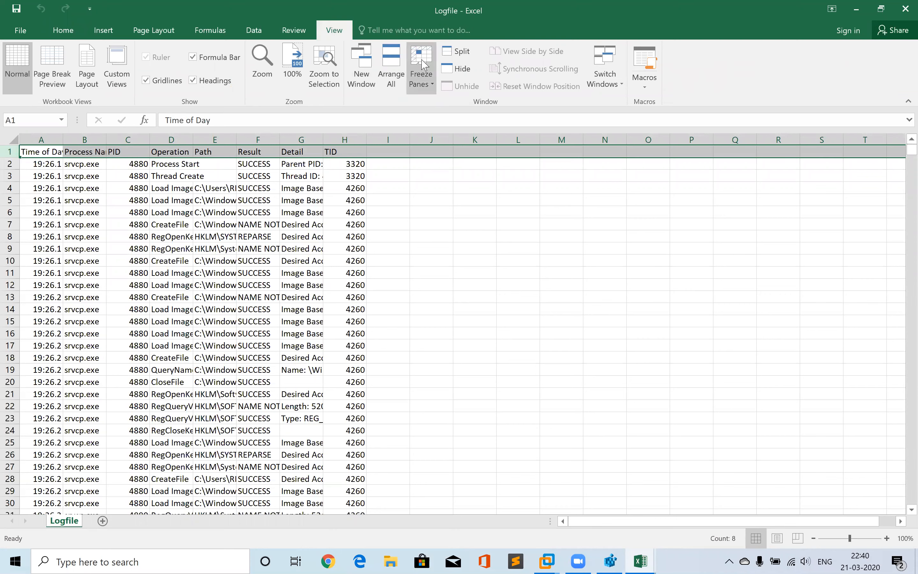
click(421, 79)
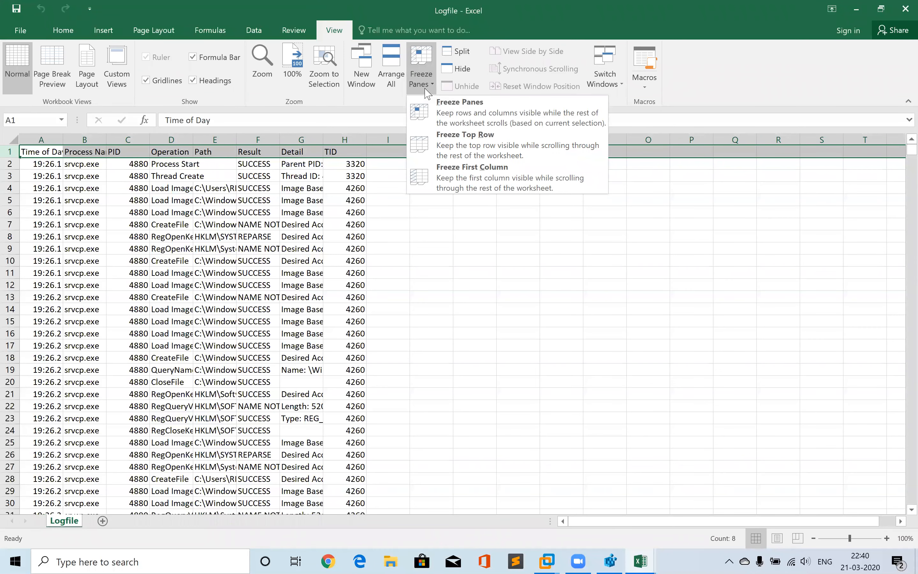
click(443, 139)
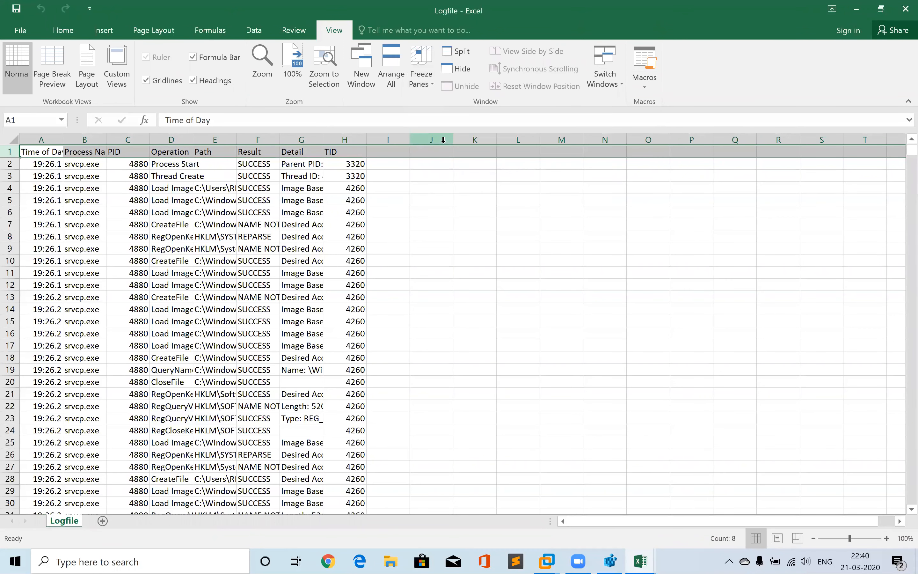
Turn on filtering for the log's header row and filter the Operation column to show only CreateFile entries
click(63, 30)
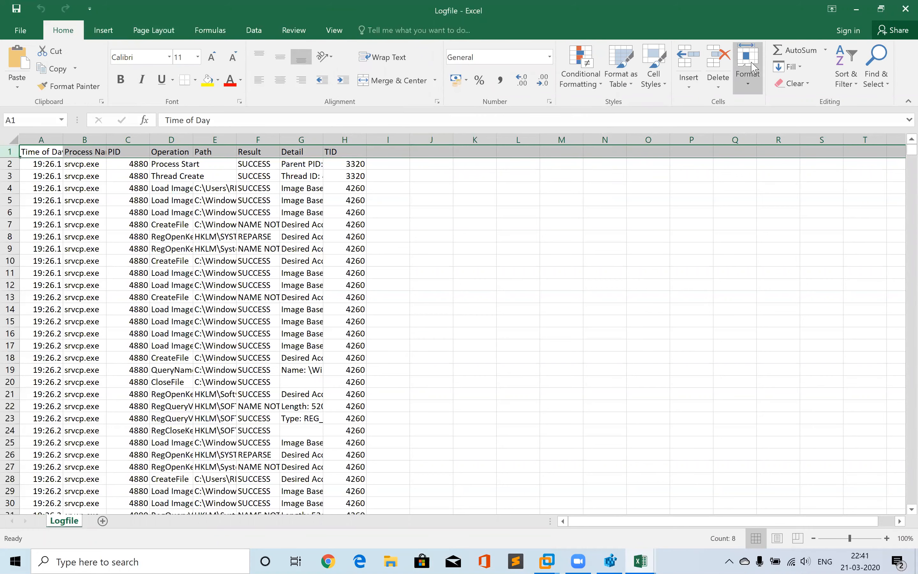
click(838, 88)
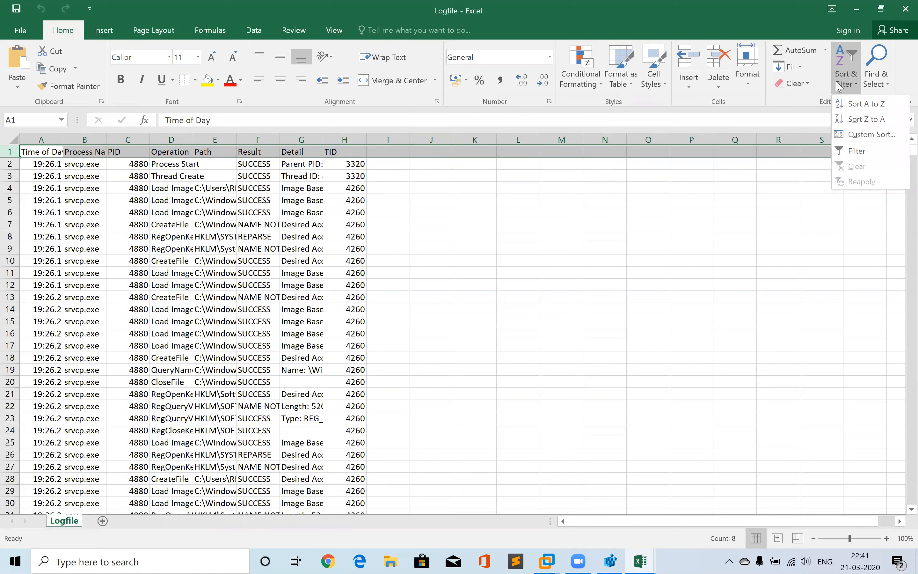
click(858, 152)
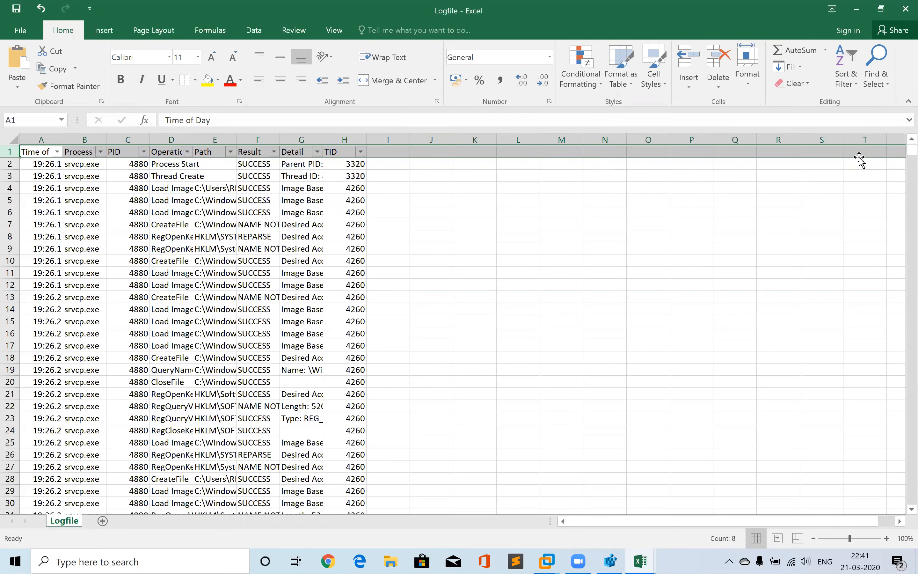
click(187, 152)
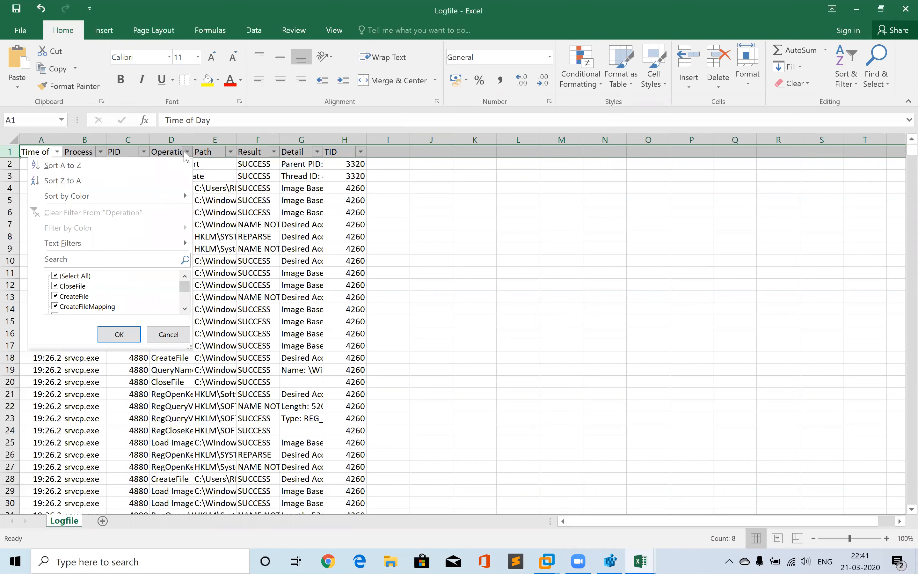
click(71, 277)
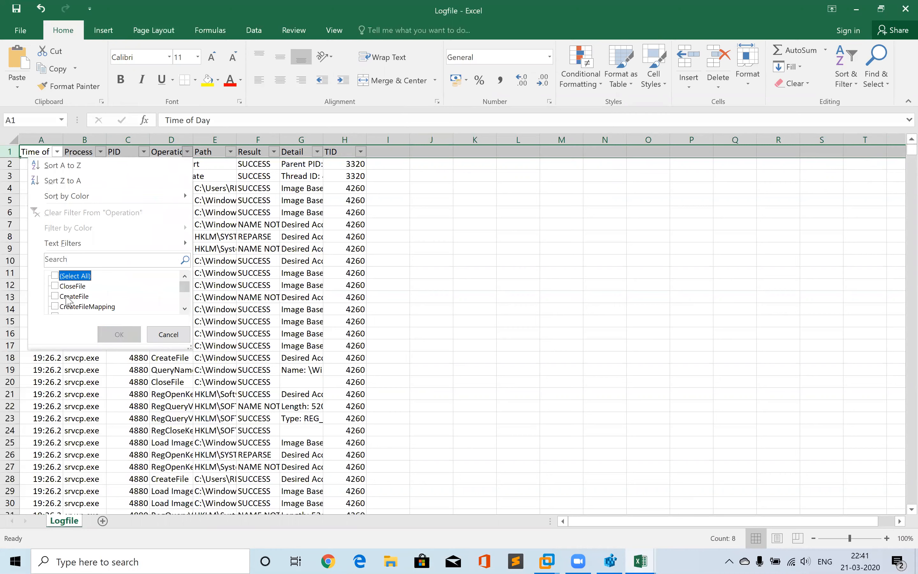
click(56, 297)
click(119, 335)
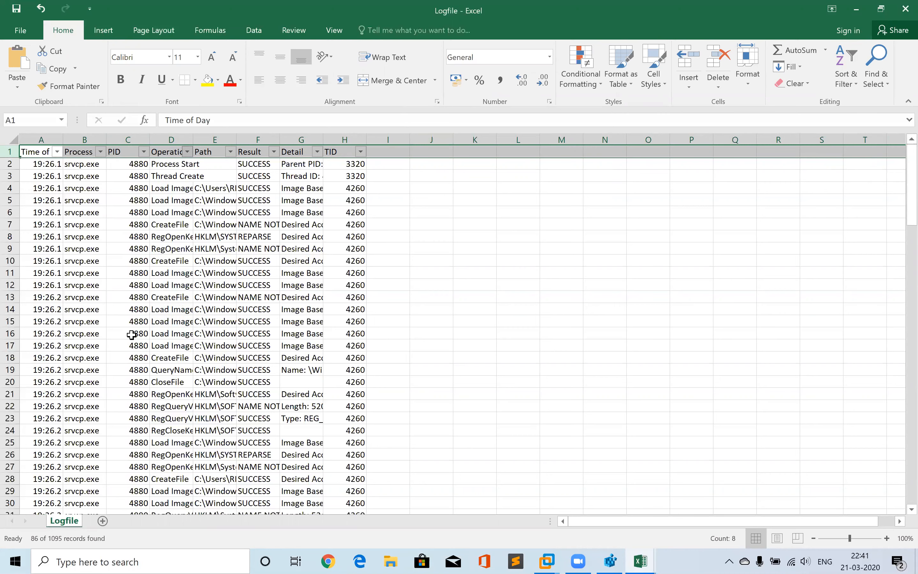
click(207, 261)
drag(236, 255, 236, 146)
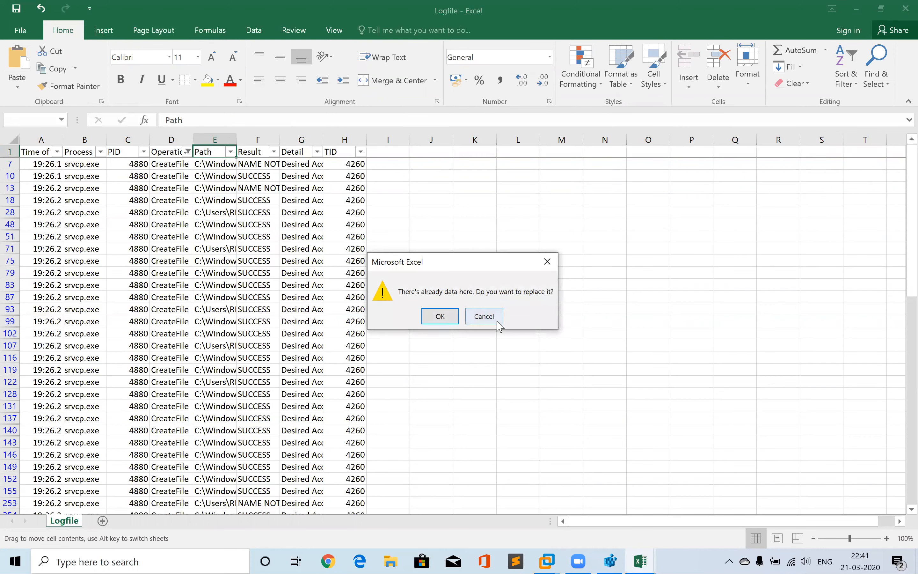
click(492, 317)
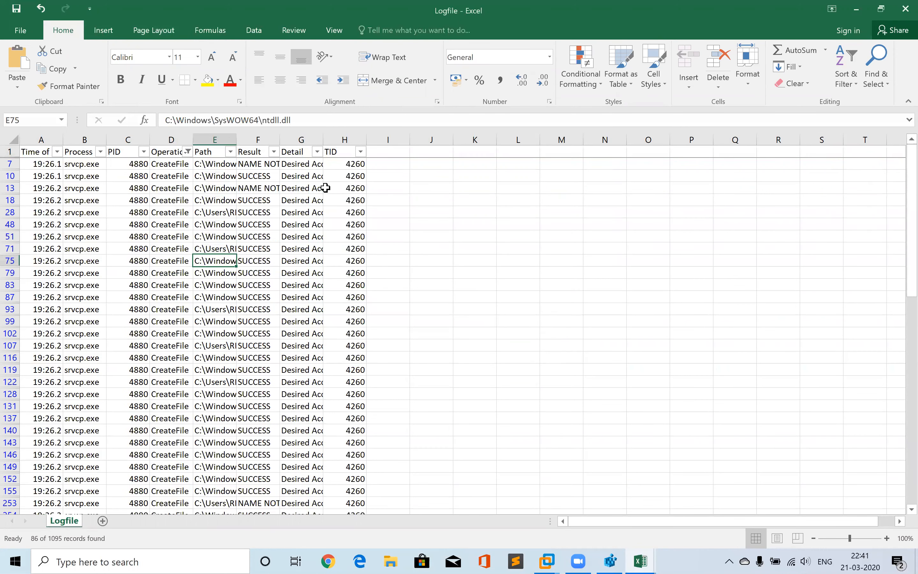
Widen the Path column to fit its contents and browse through the CreateFile paths
double_click(236, 139)
click(317, 345)
key(Down)
key(Down)
key(Down)
key(Down)
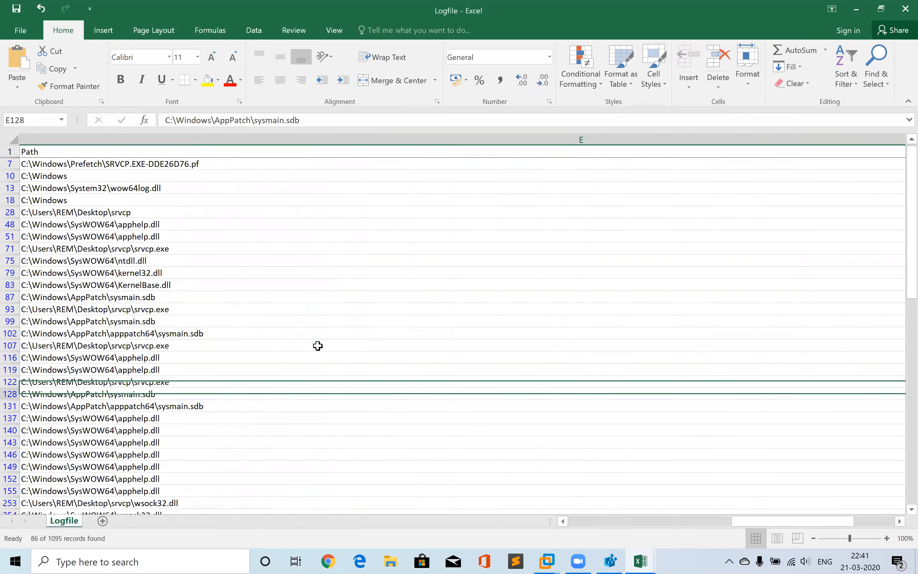
key(Down)
key(Down)
key(Down)
key(Down)
key(Down)
key(Down)
key(Down)
key(Down)
key(Down)
key(Down)
key(Down)
key(Down)
key(Down)
key(Down)
key(Down)
key(Down)
key(Down)
key(Down)
key(Down)
key(Down)
key(Up)
key(Up)
key(Up)
key(Up)
key(Up)
key(Up)
key(Up)
key(Up)
key(Up)
key(Up)
key(Up)
key(Up)
key(Up)
key(Up)
key(Up)
key(Up)
key(Up)
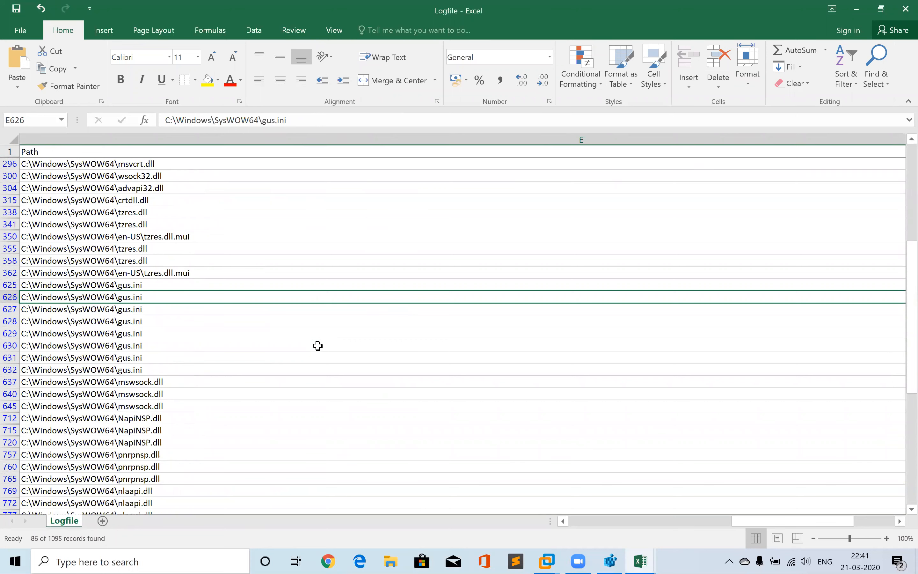
Locate gus in the host's Desktop\Day1\srvcp folder, then minimize File Explorer
click(394, 561)
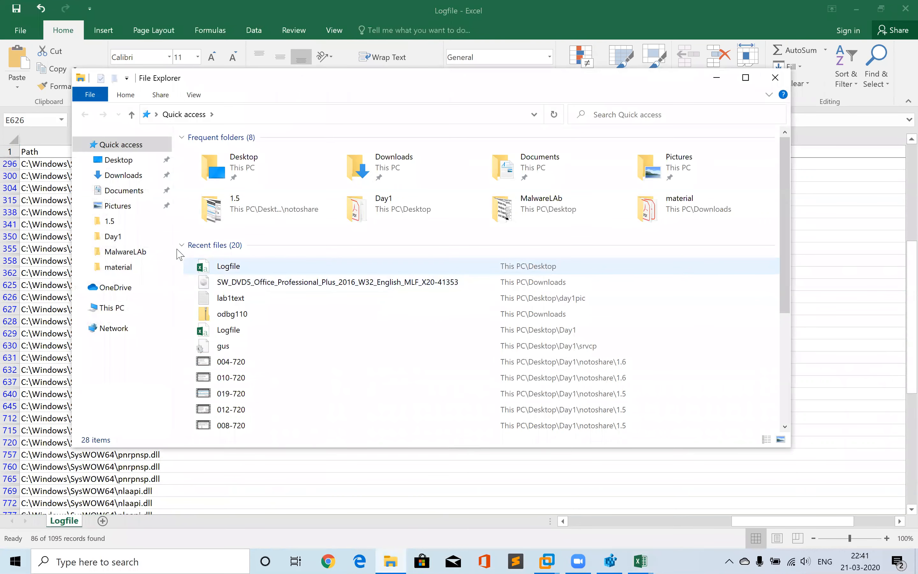
click(129, 160)
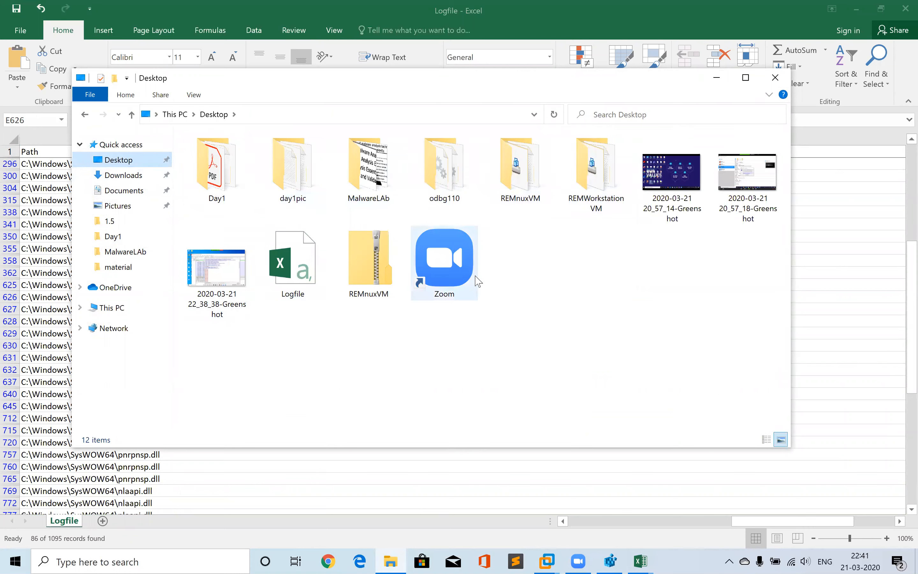
double_click(233, 168)
double_click(219, 181)
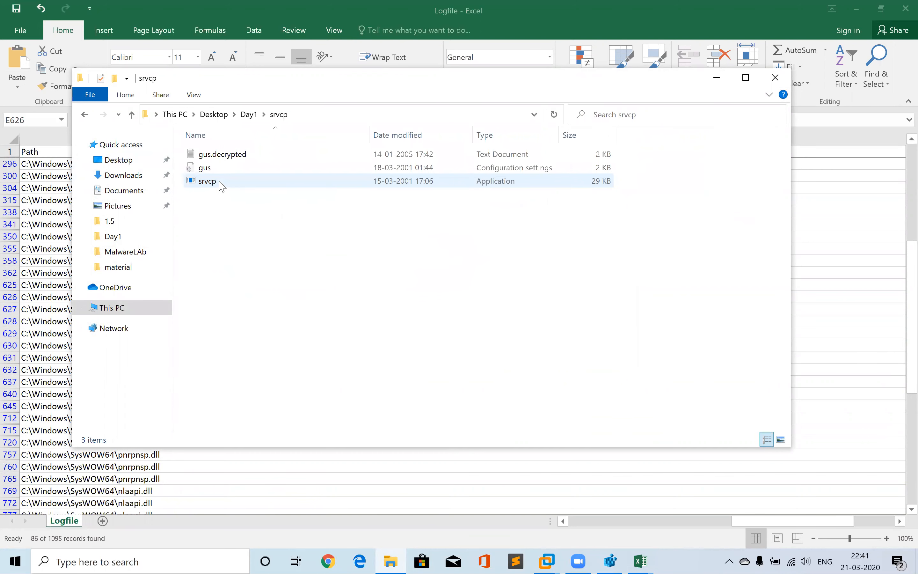
click(211, 169)
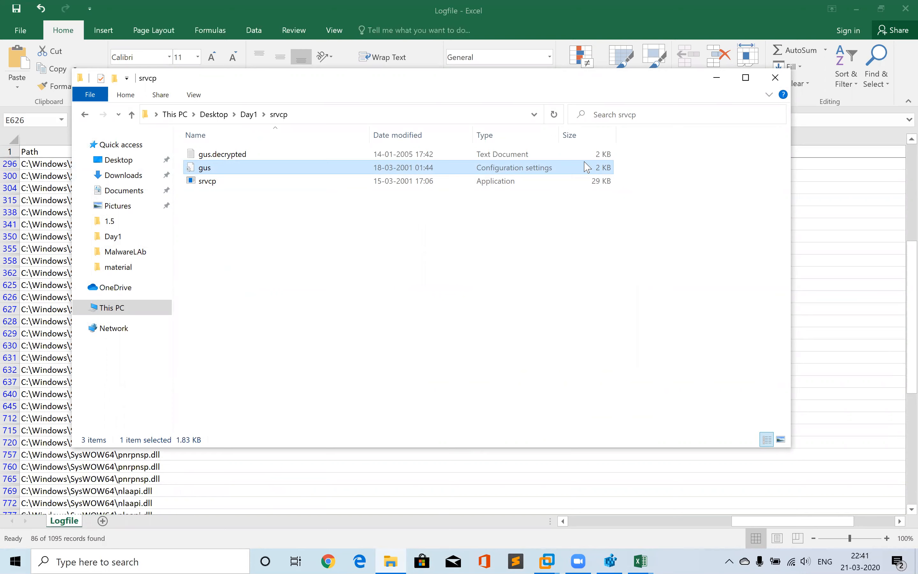
click(716, 77)
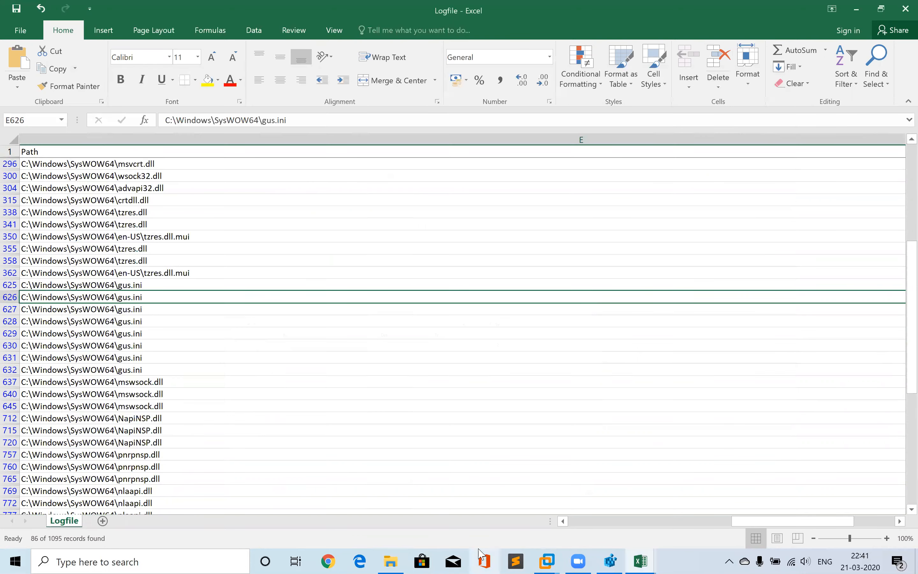
Switch to the REMWorkstationVM and open the C:\Windows folder in its File Explorer
mouse_move(546, 560)
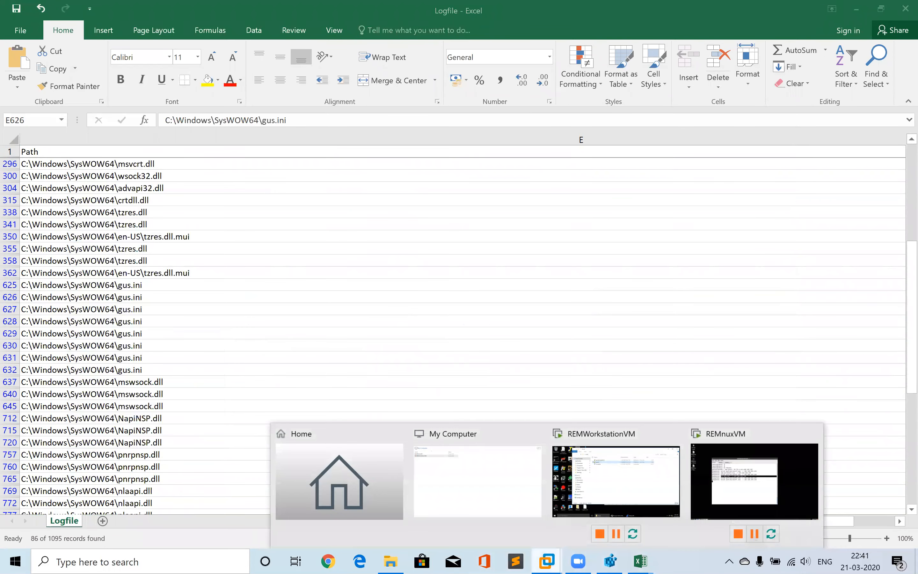
click(620, 493)
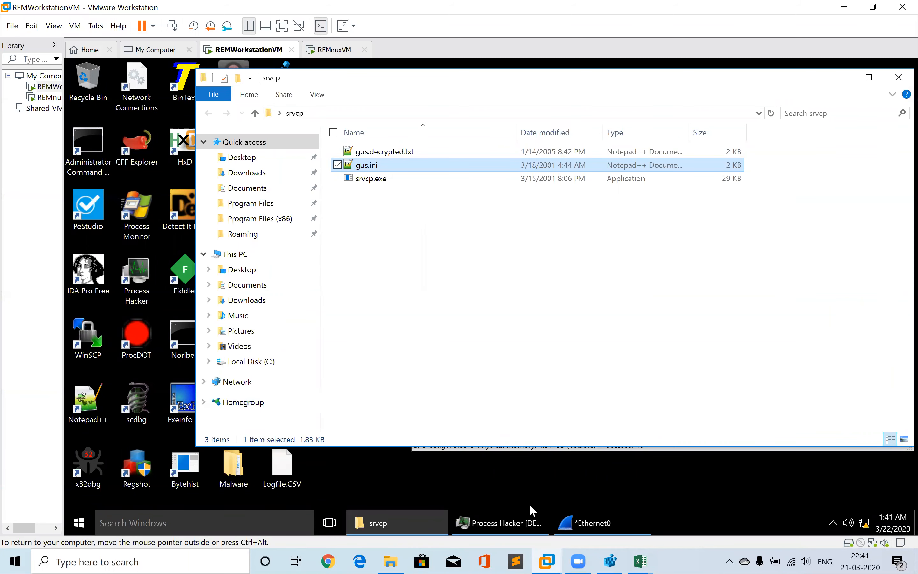
click(367, 295)
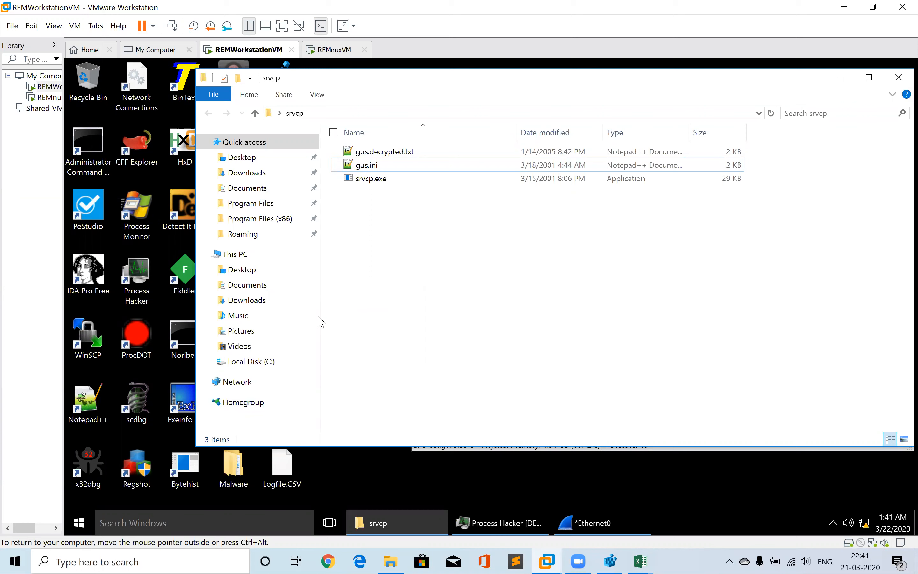
click(254, 362)
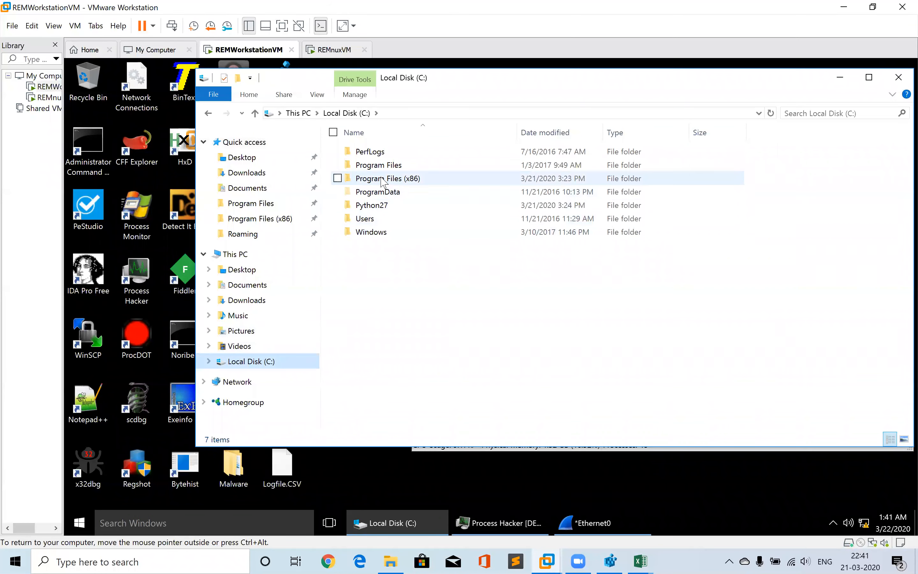
double_click(371, 218)
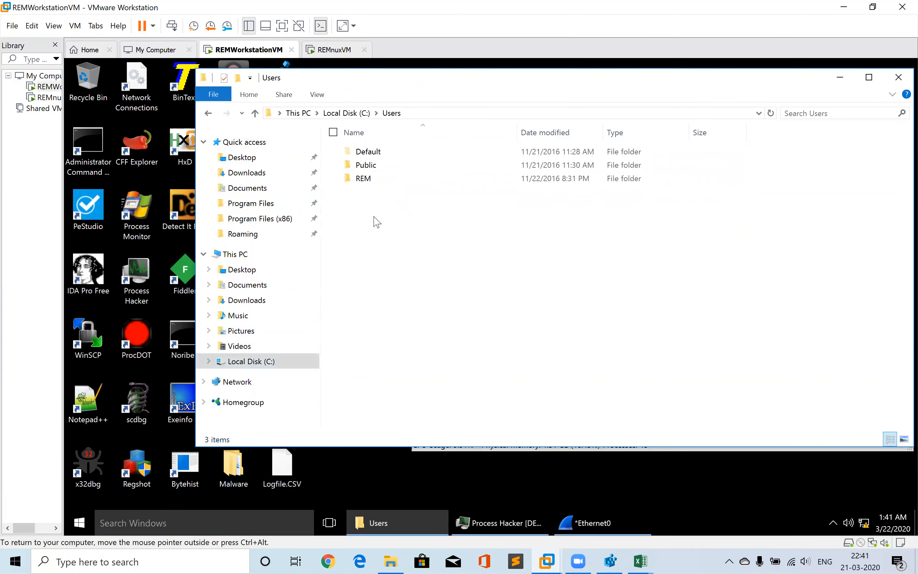
key(alt+Left)
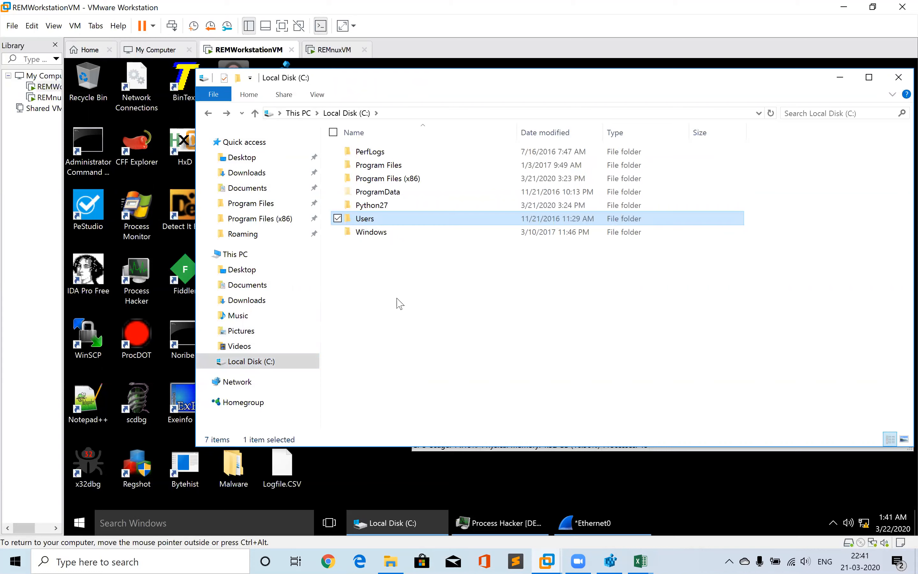
double_click(377, 232)
click(379, 233)
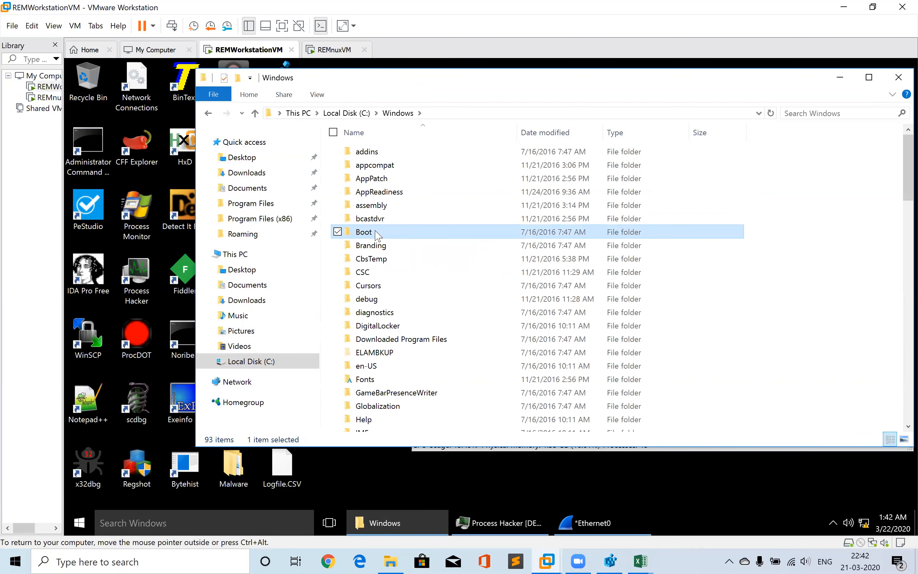
Paste gus.ini into C:\Windows\SysWOW64, granting administrator permission for the copy
mouse_move(629, 556)
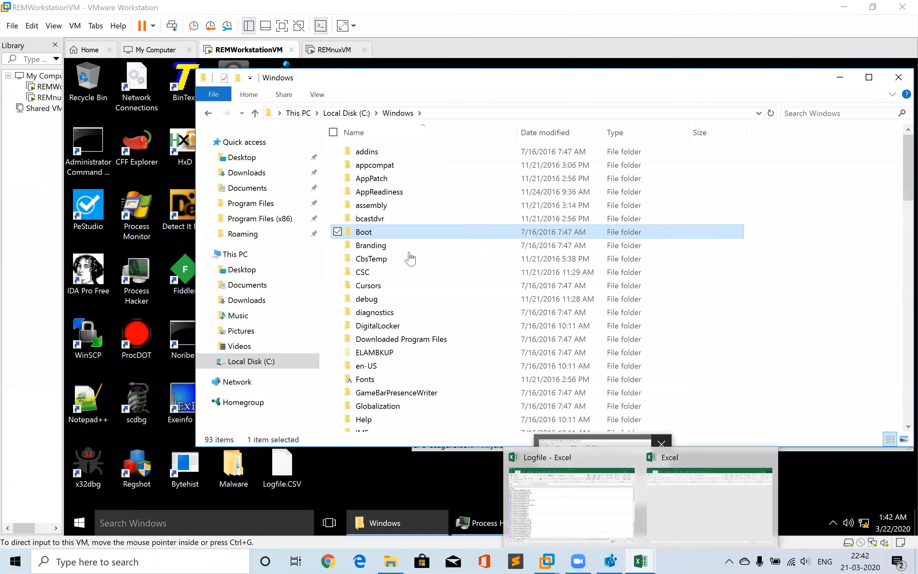
click(401, 289)
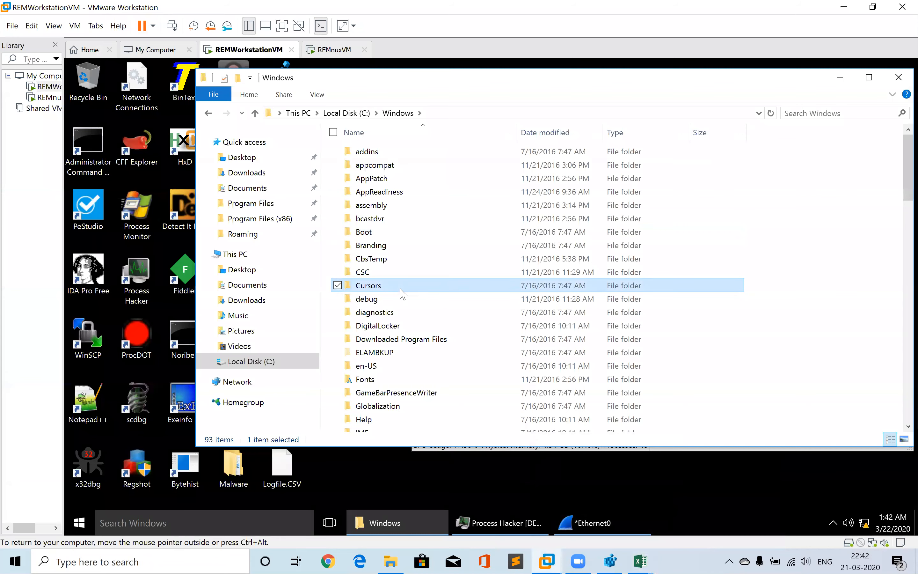
text(sys)
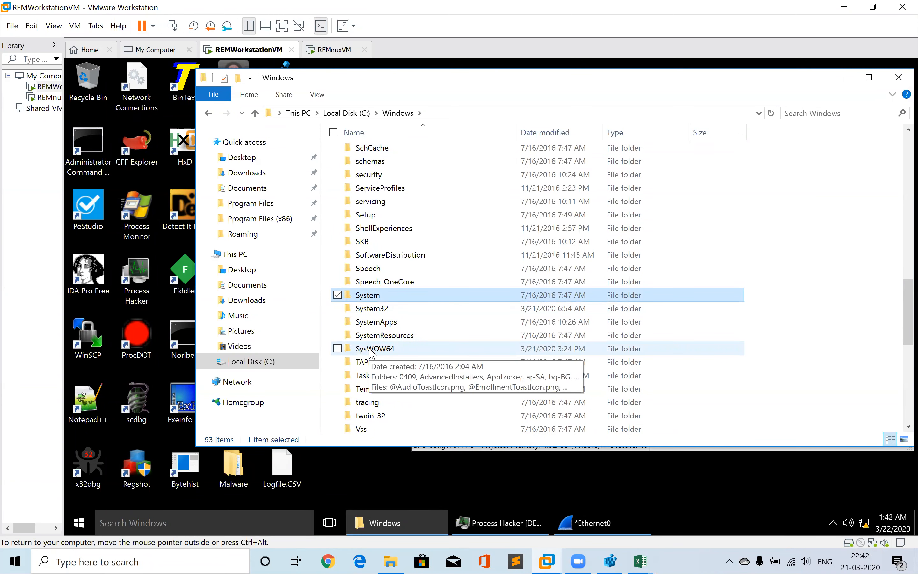
double_click(371, 351)
click(392, 313)
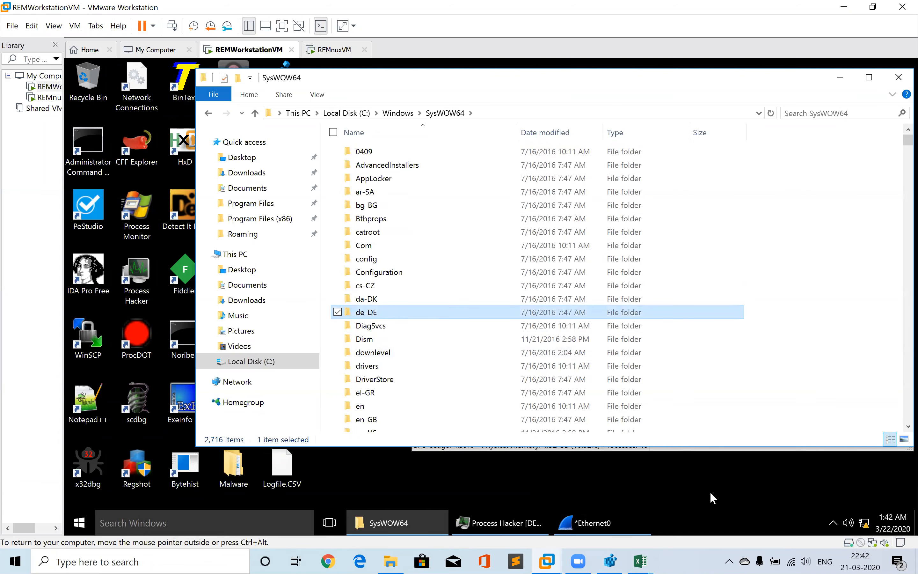
mouse_move(641, 561)
mouse_move(550, 526)
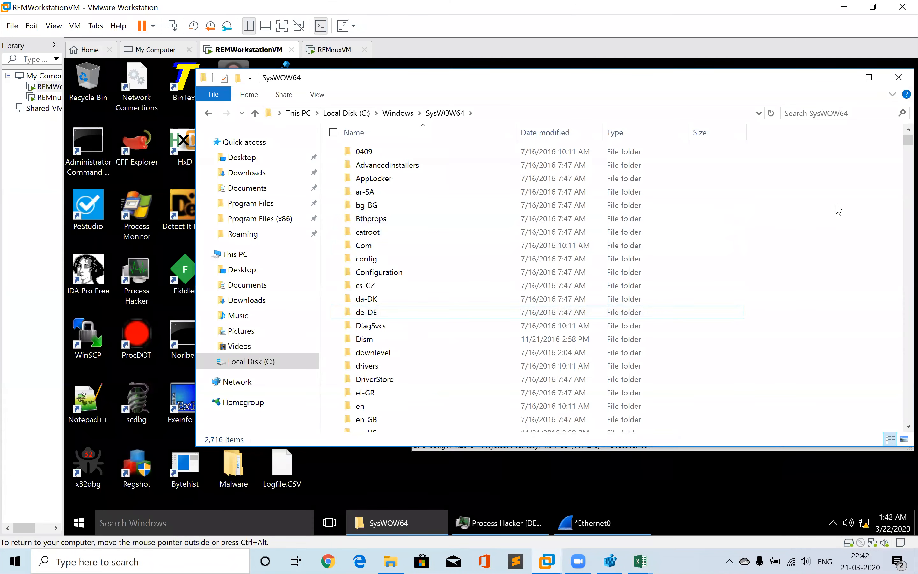
key(ctrl+v)
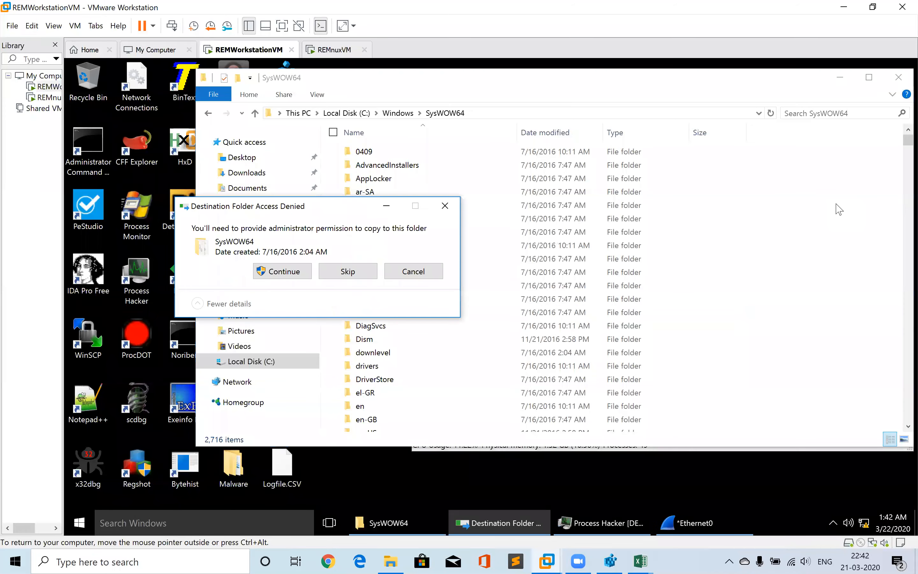
click(282, 270)
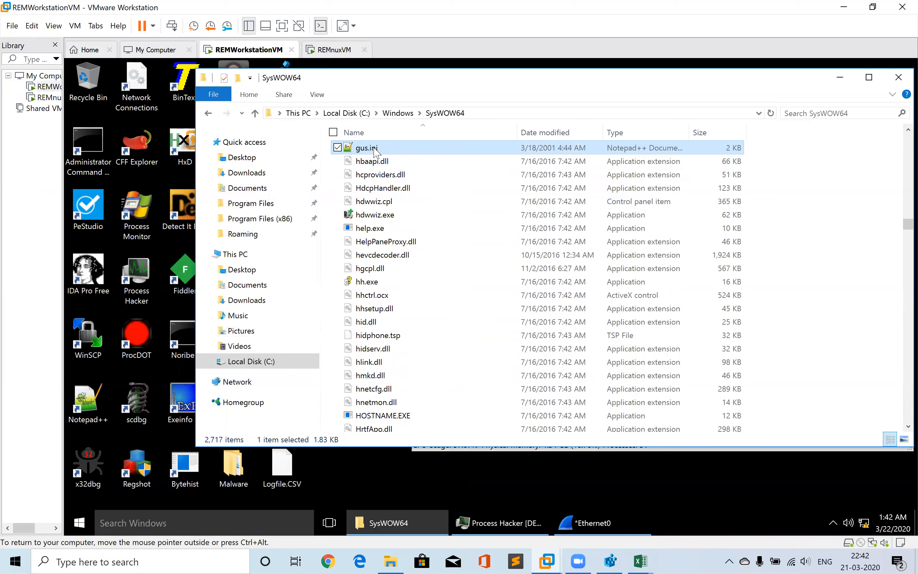
Open gus.ini from the desktop srvcp folder in Notepad and scroll through its encoded contents
click(842, 84)
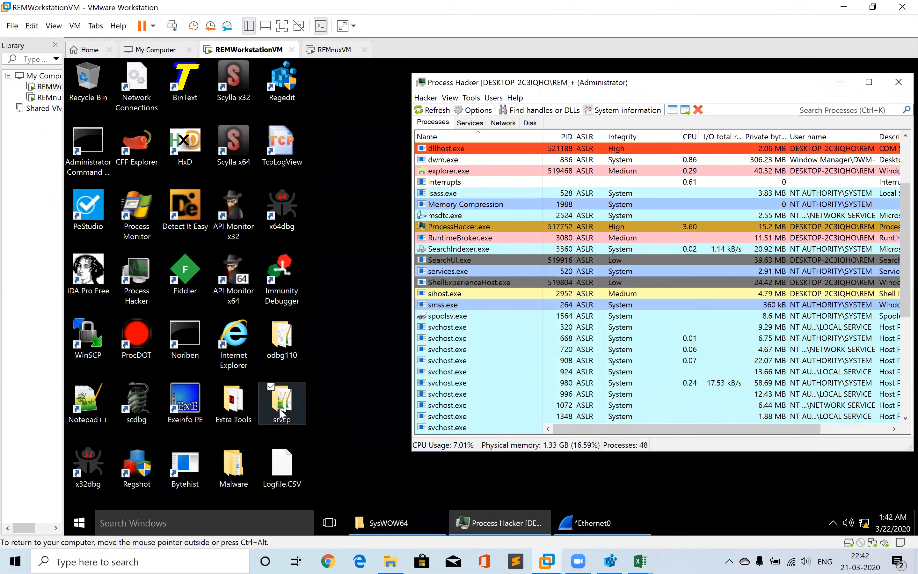
double_click(281, 414)
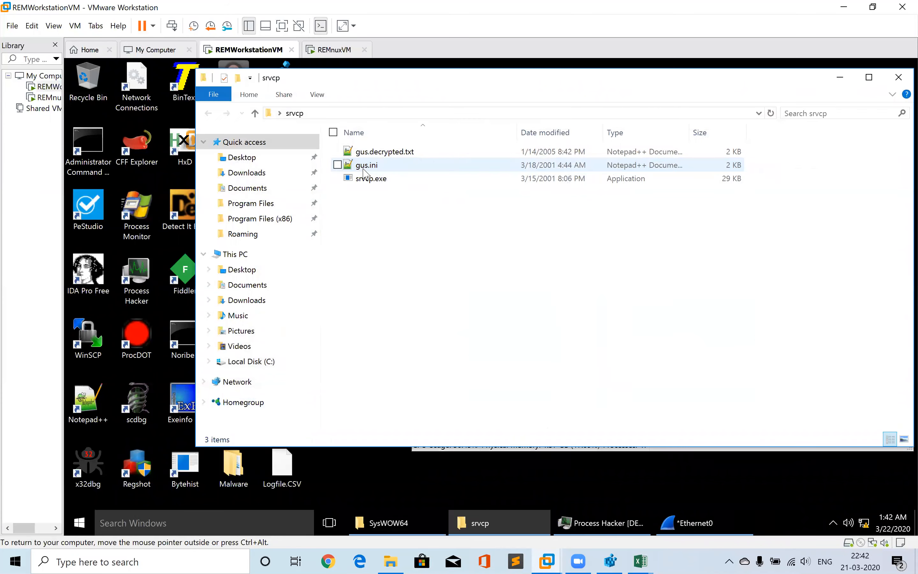
click(363, 167)
right_click(363, 169)
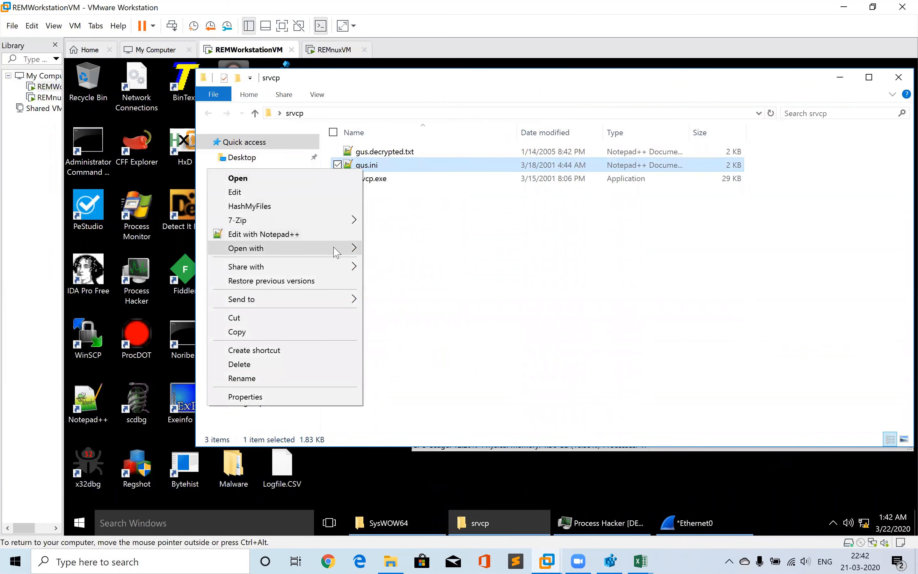
mouse_move(336, 252)
click(386, 249)
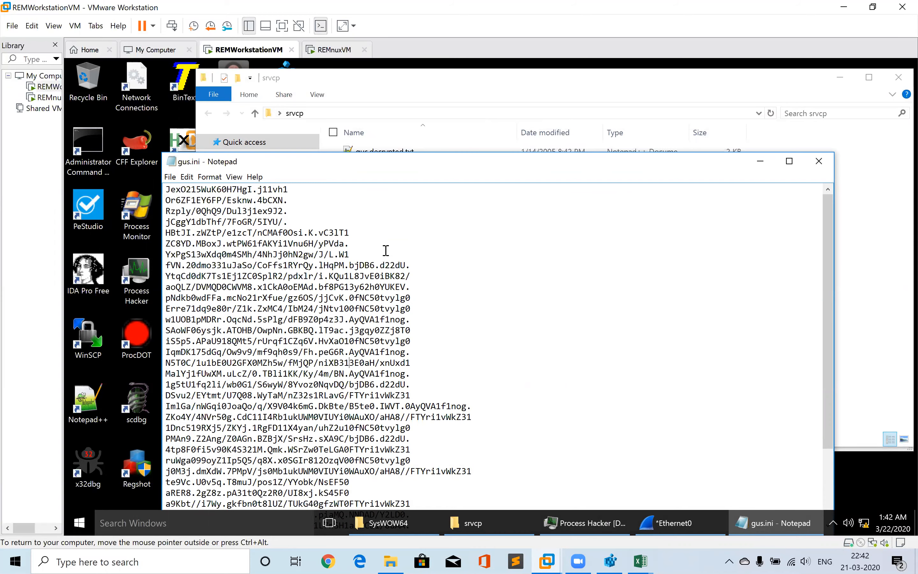
scroll(385, 251, down, 3)
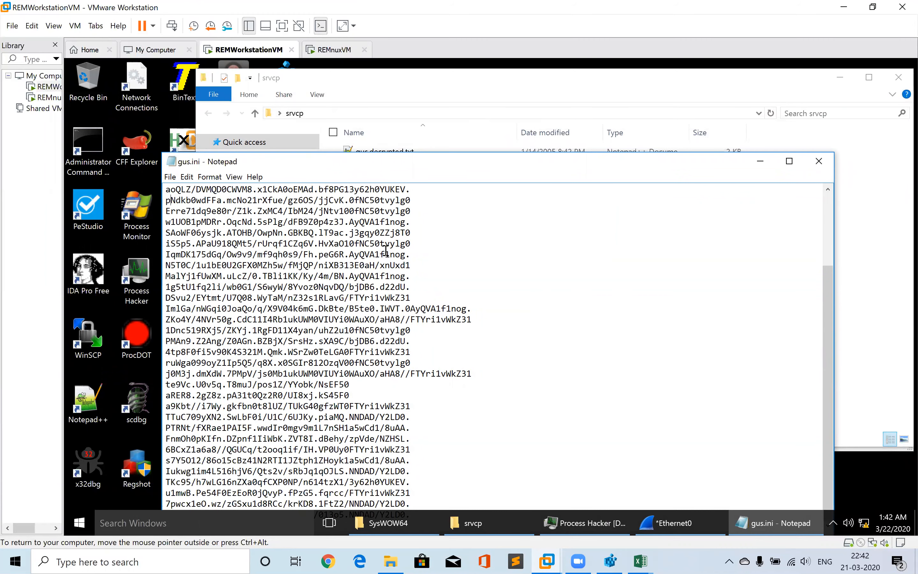
key(Up)
key(Up)
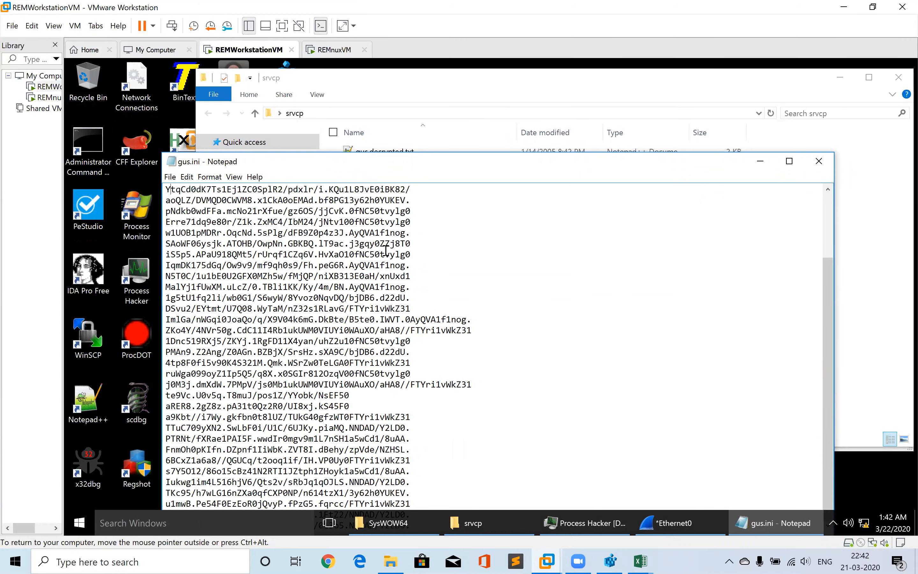
Close gus.ini in Notepad and sort Process Hacker's process list by name
click(826, 212)
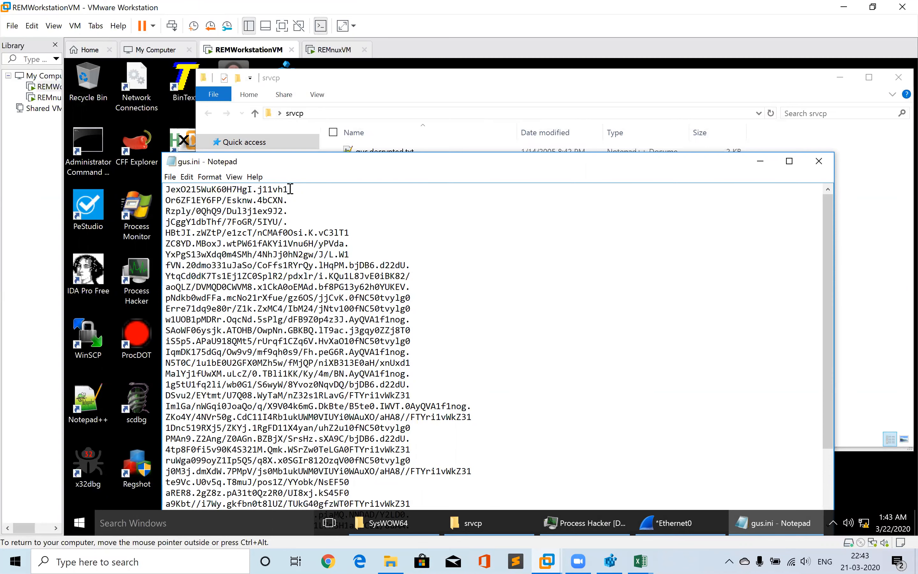
click(819, 163)
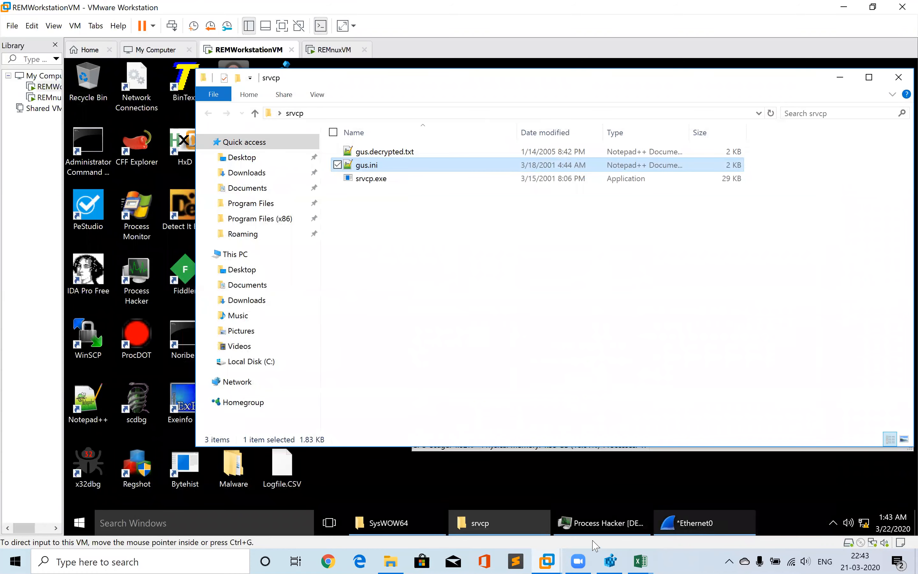
click(602, 532)
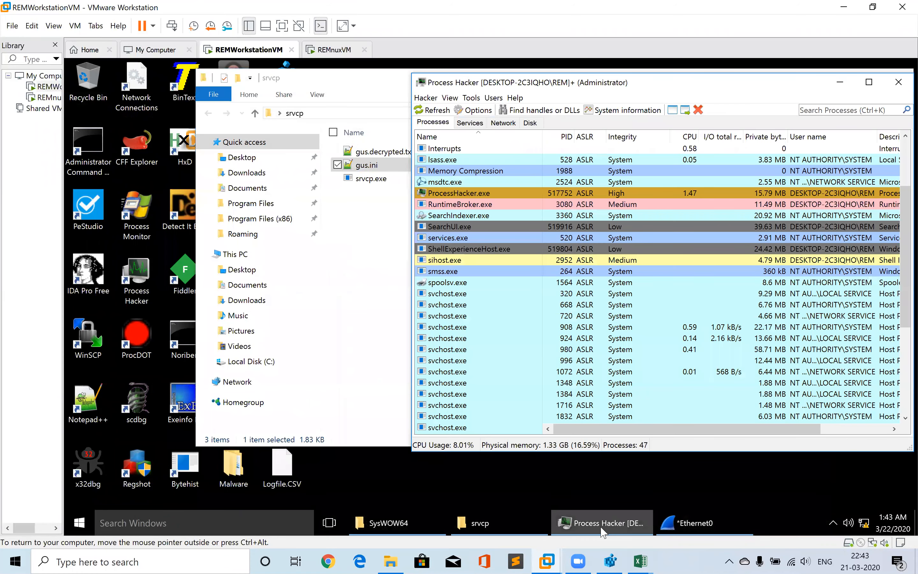
click(462, 141)
click(462, 141)
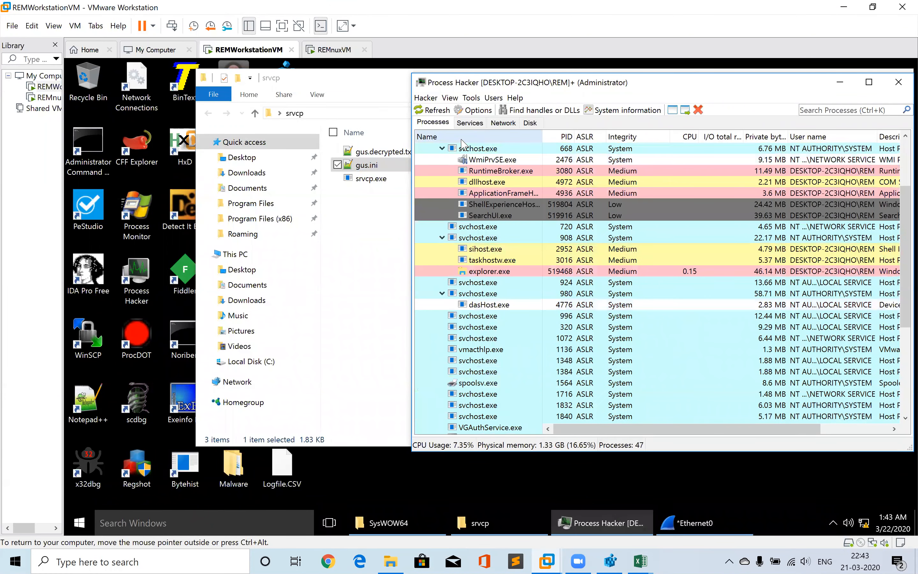
click(457, 137)
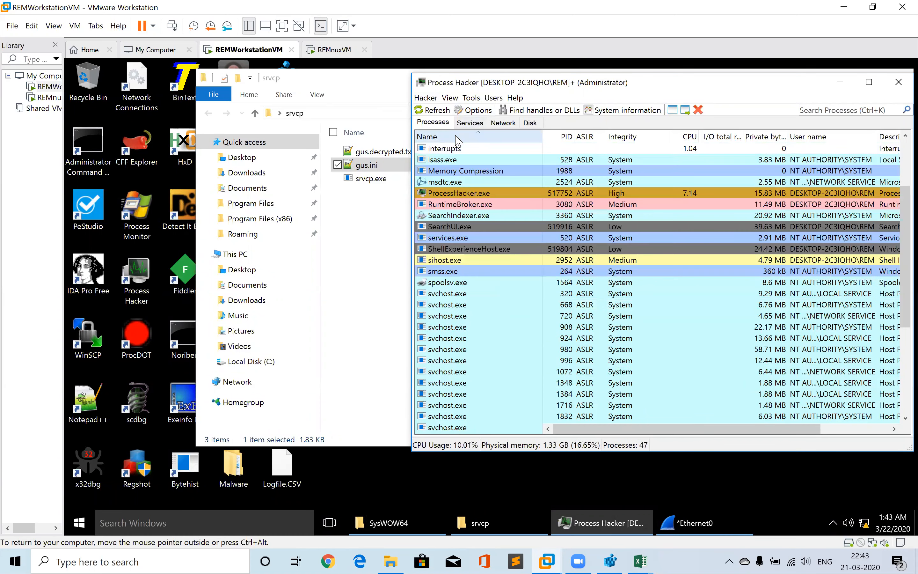
click(348, 312)
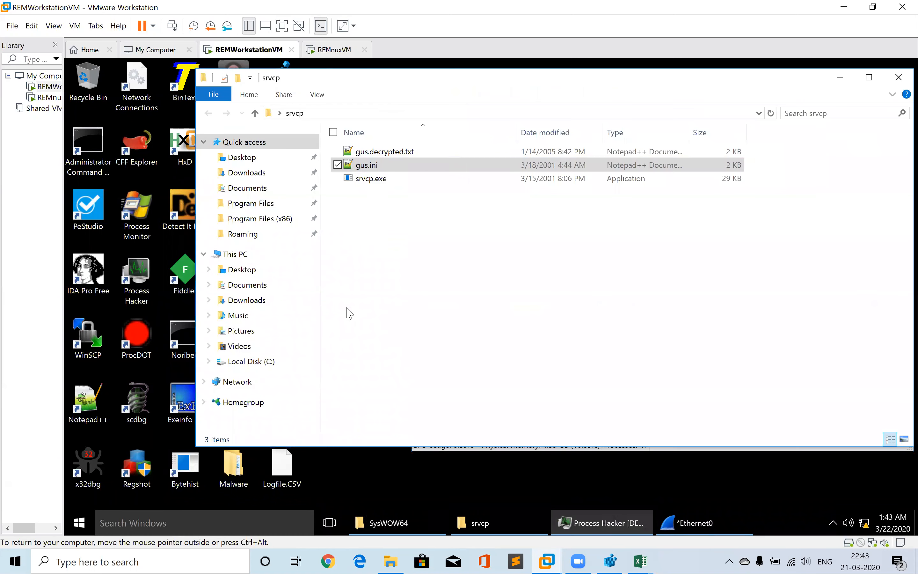
click(594, 518)
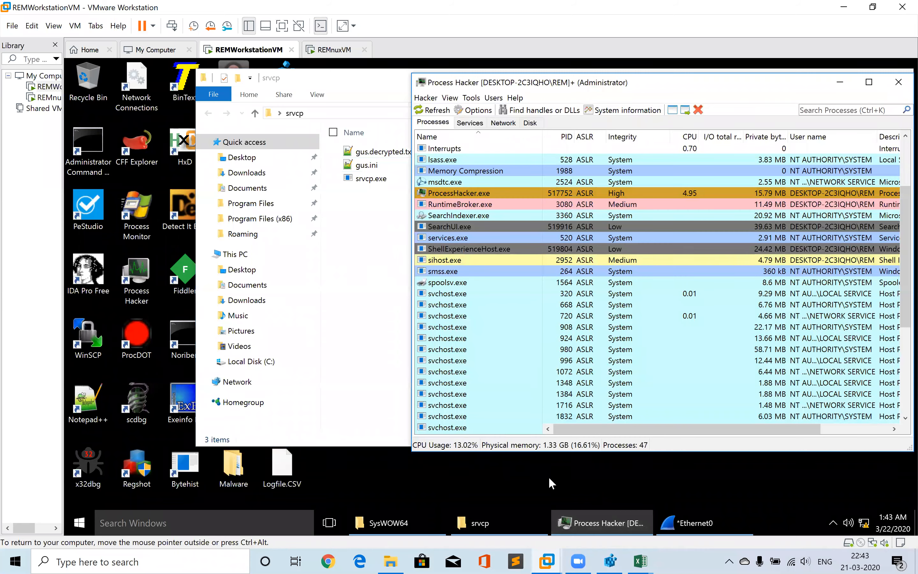
Restart the Wireshark capture on Ethernet0 without saving the previously captured packets
click(694, 523)
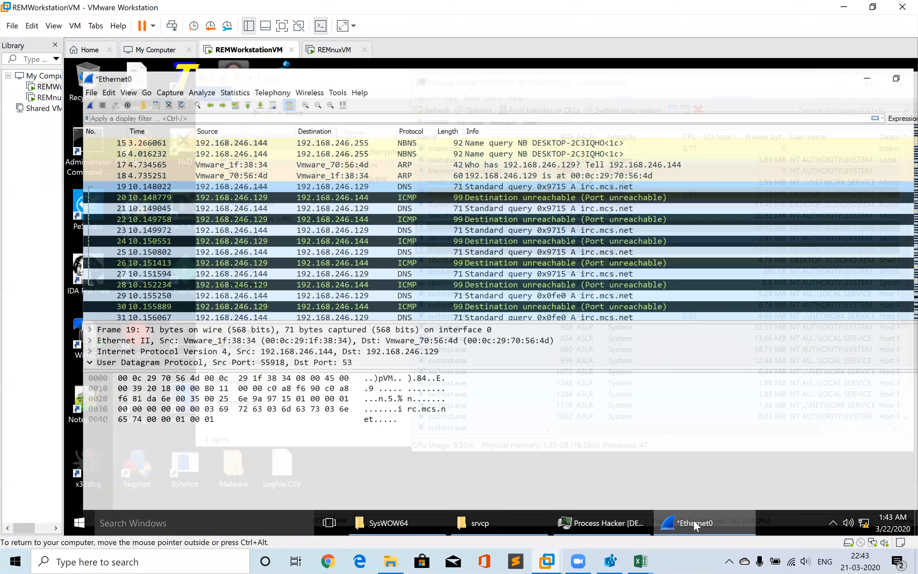
click(71, 92)
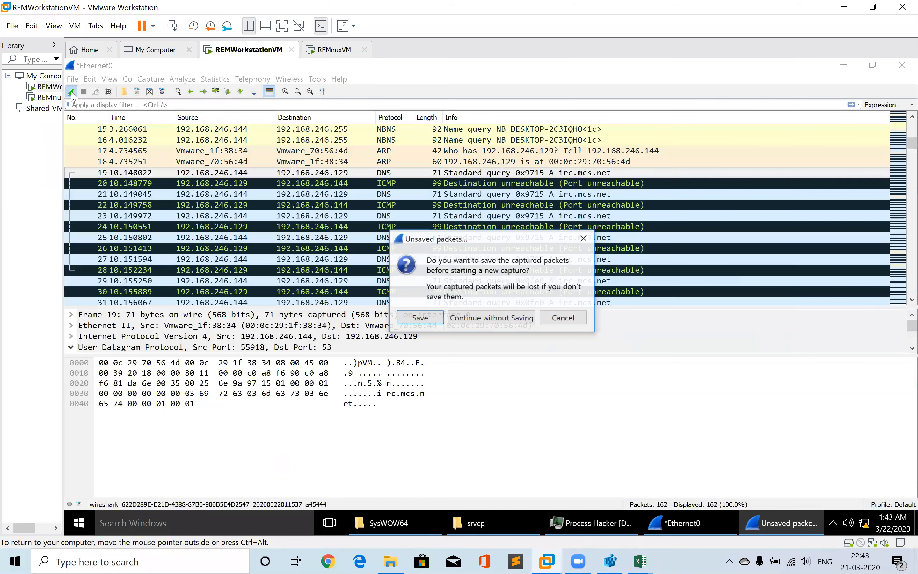
click(483, 321)
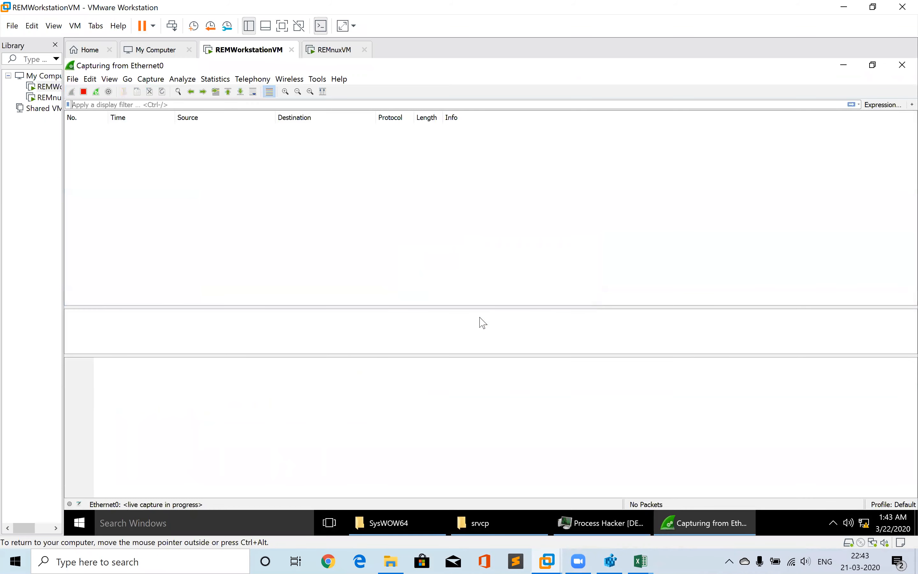
Run srvcp.exe from the srvcp folder as administrator
click(601, 533)
click(468, 532)
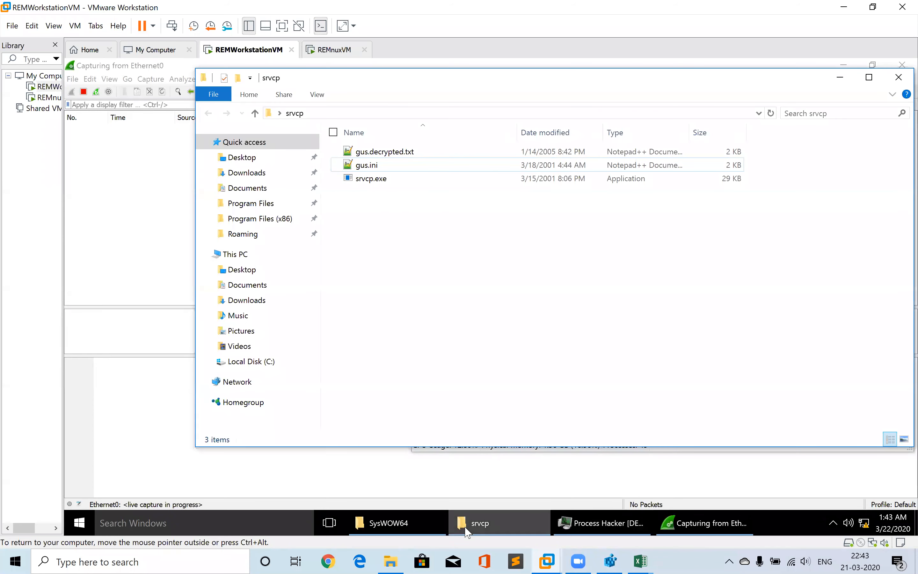
right_click(359, 185)
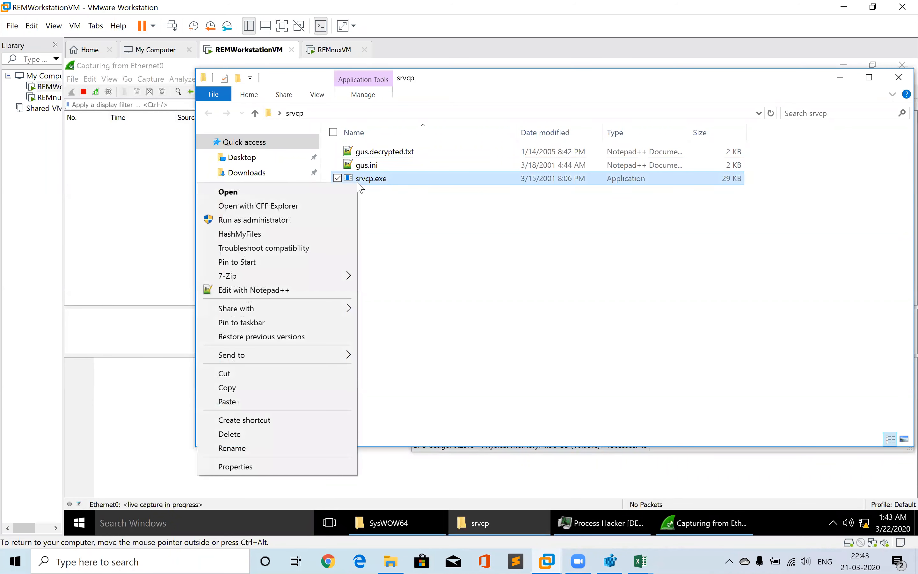
click(253, 219)
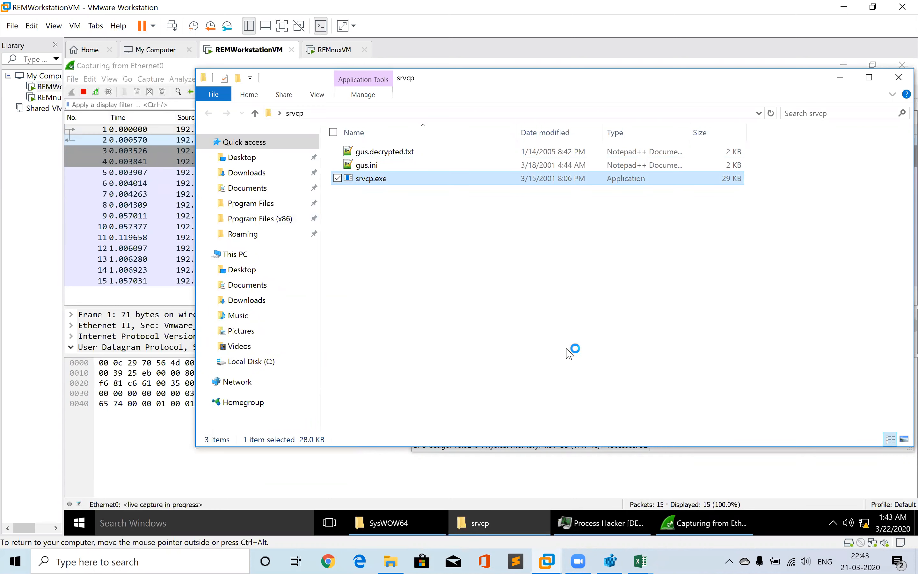
Inspect srvcp.exe's network connections in Process Hacker
click(605, 522)
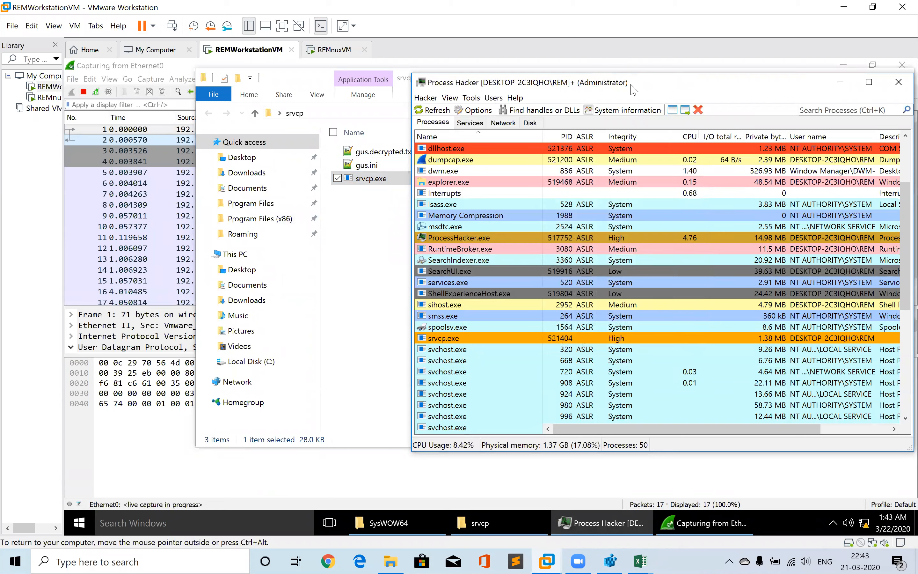
mouse_move(513, 316)
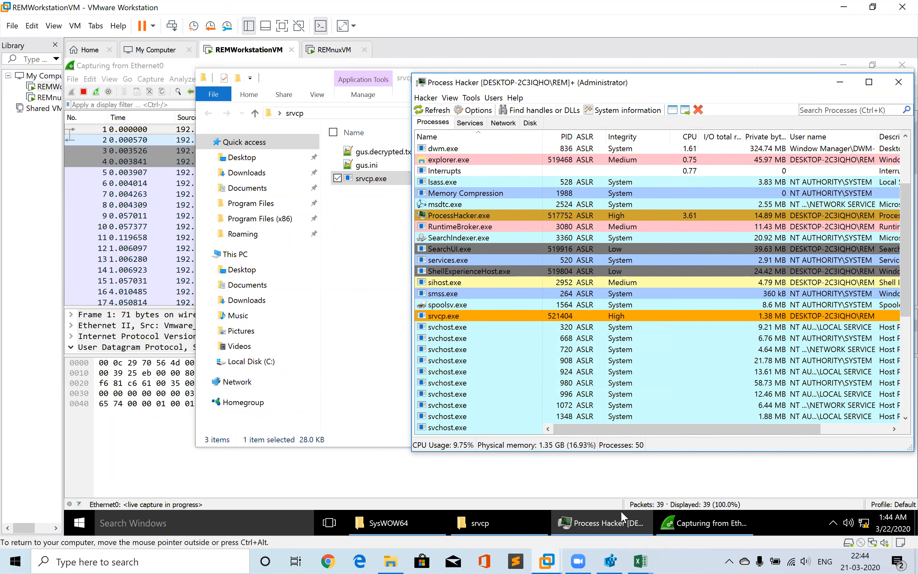
click(502, 123)
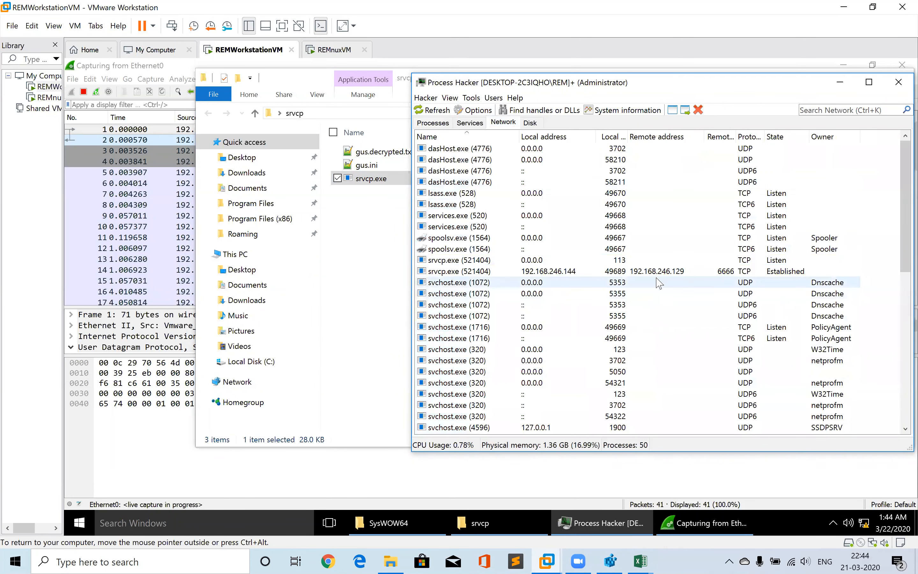
click(658, 272)
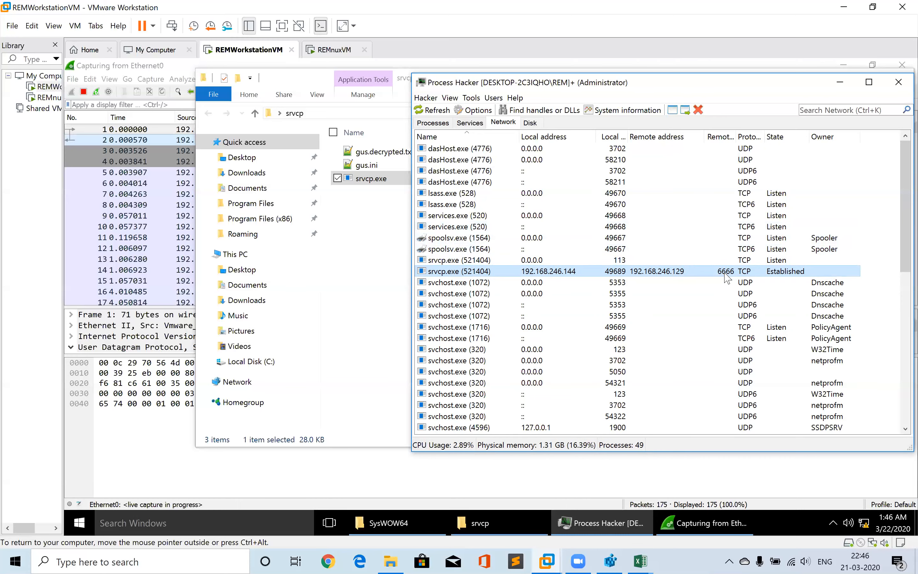
Check the fakedns responses in the REMnux VM terminal, then return to the workstation VM
click(164, 228)
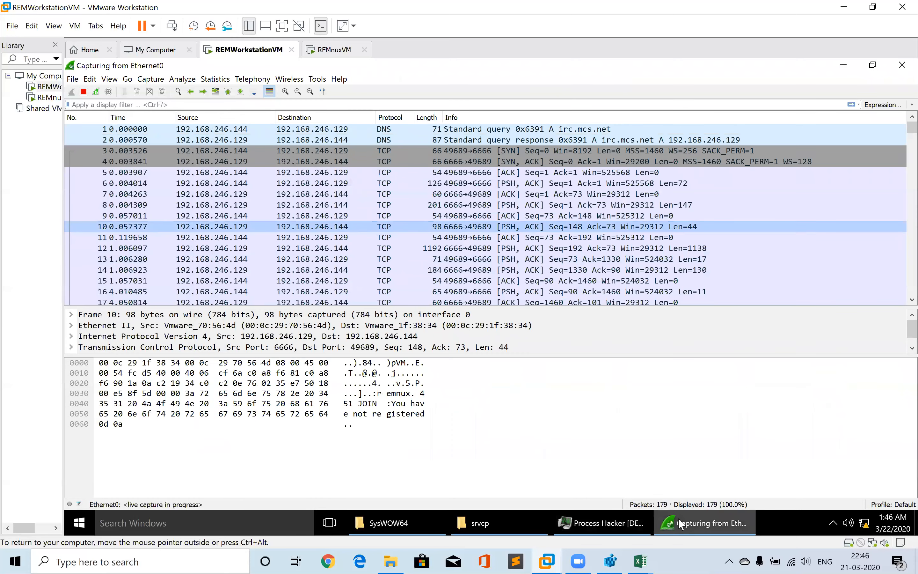
click(339, 52)
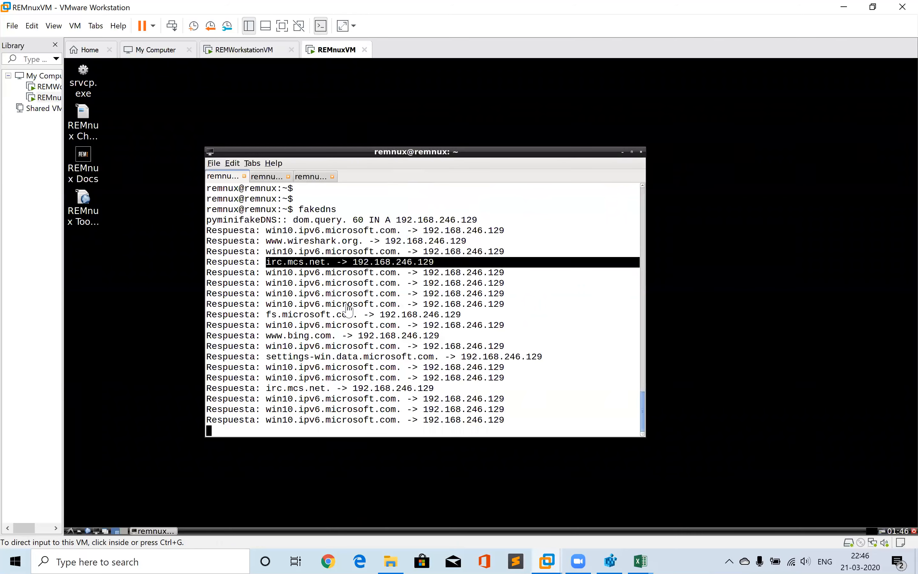
click(258, 50)
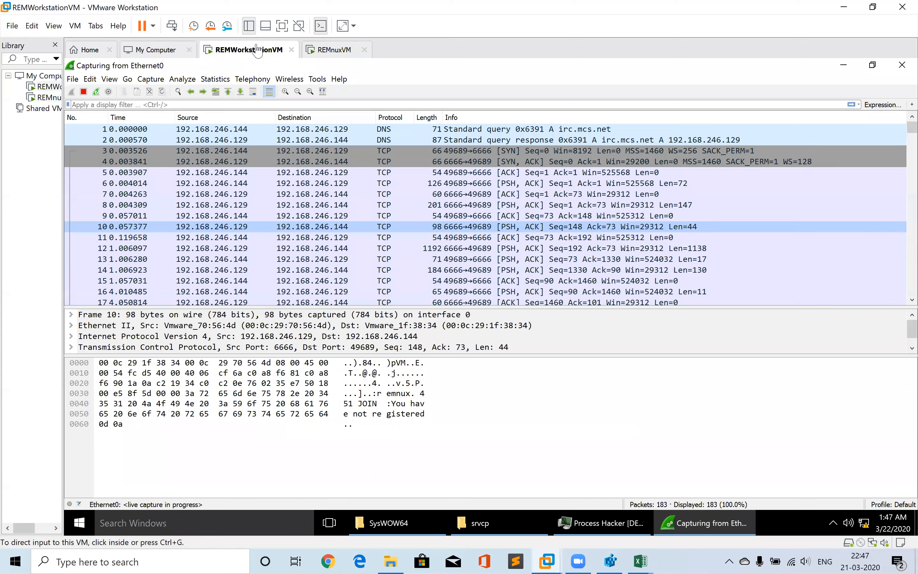
Stop the capture, follow the TCP stream of packet 3, and highlight the JOIN #mikag soup line
click(84, 92)
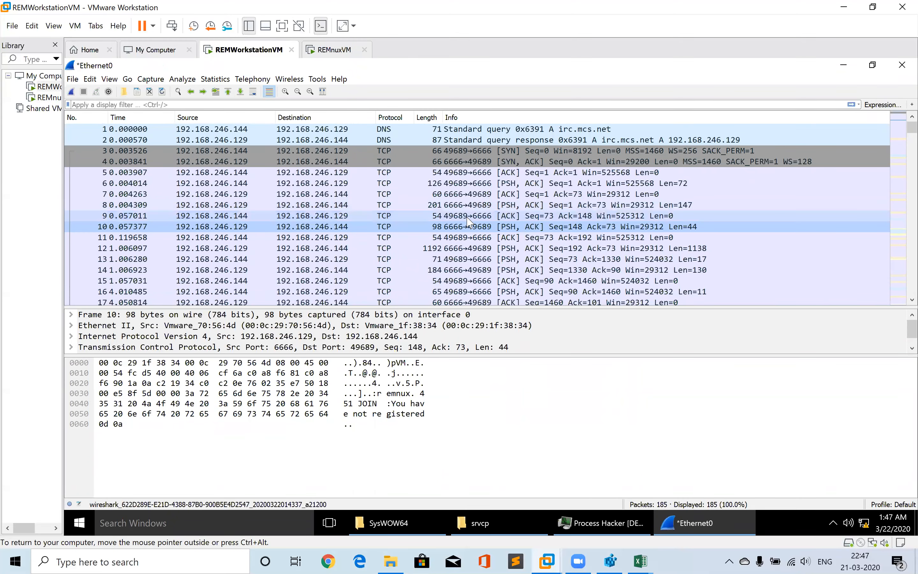
click(386, 152)
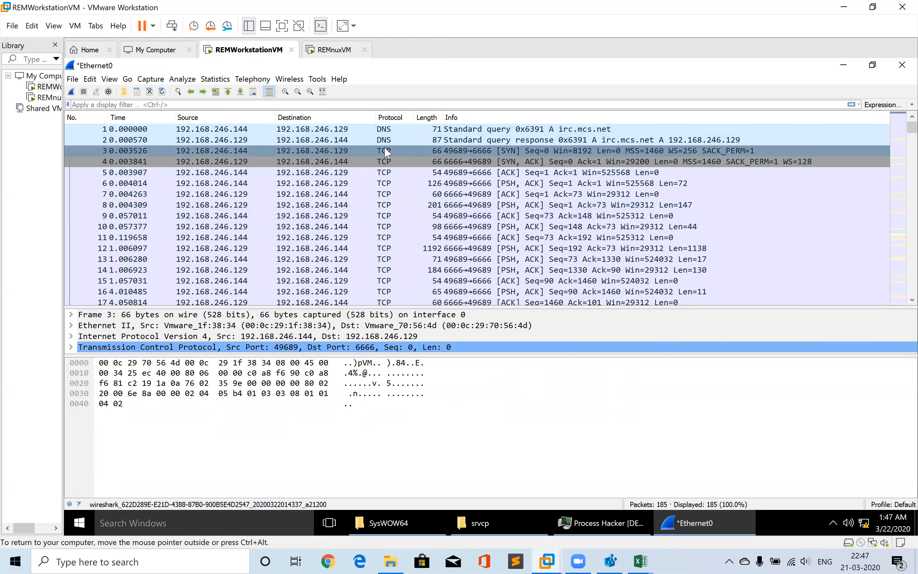
right_click(386, 152)
mouse_move(427, 295)
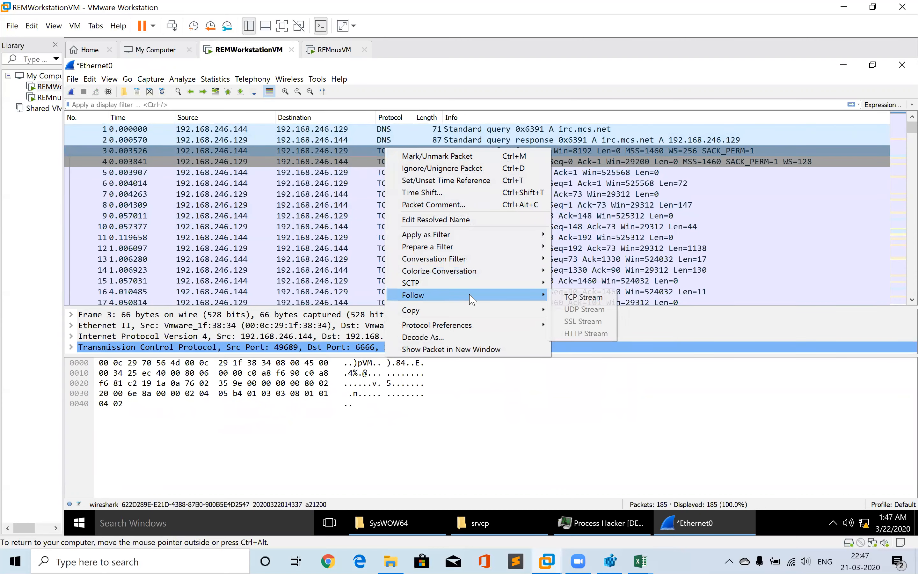
click(581, 297)
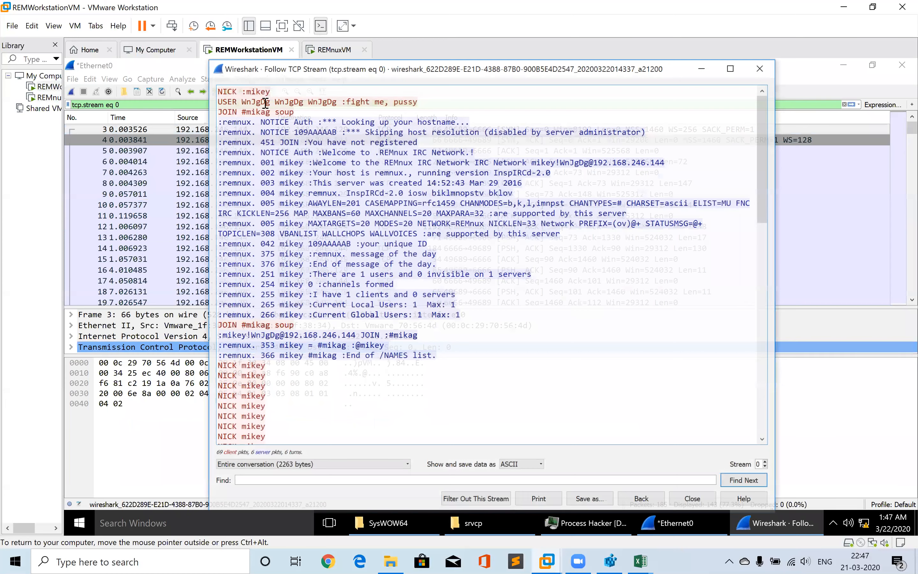
click(299, 111)
drag(299, 111, 221, 114)
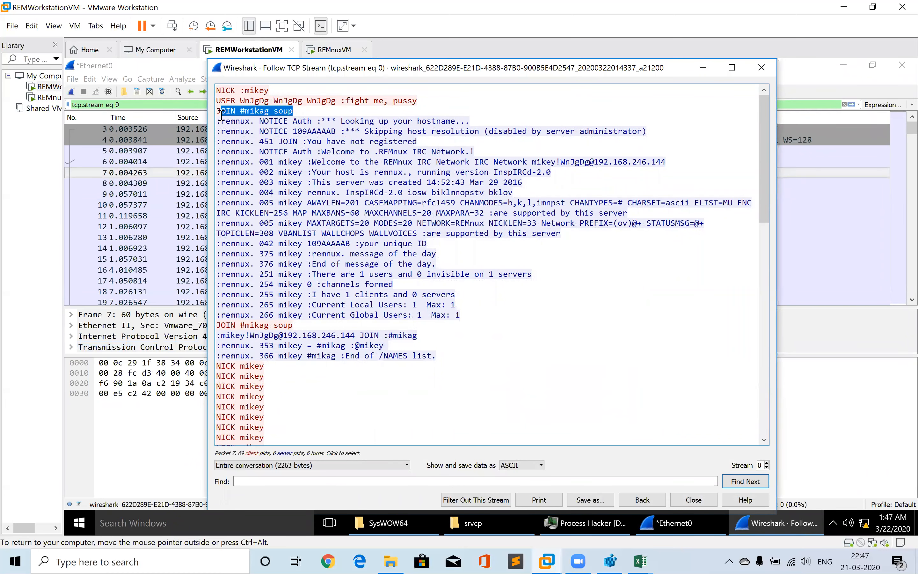
click(917, 565)
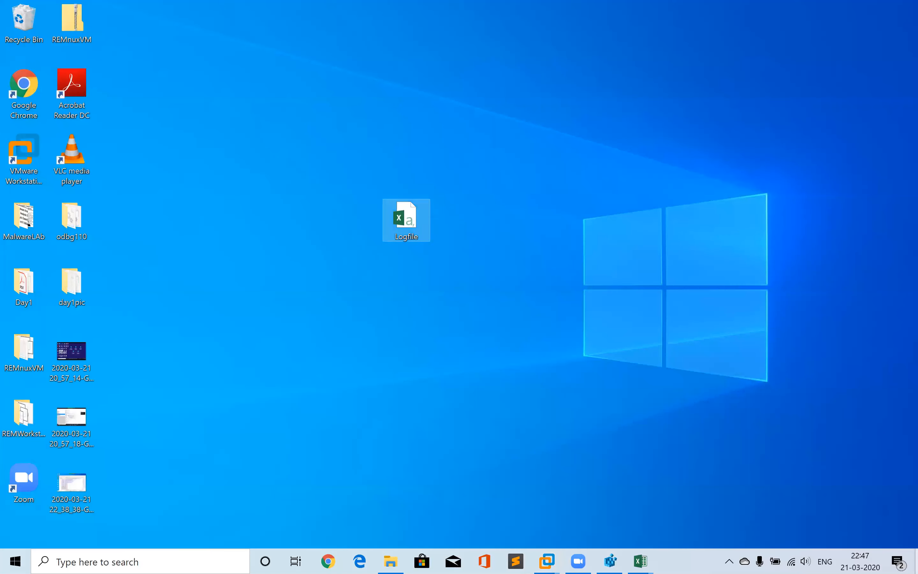
click(85, 481)
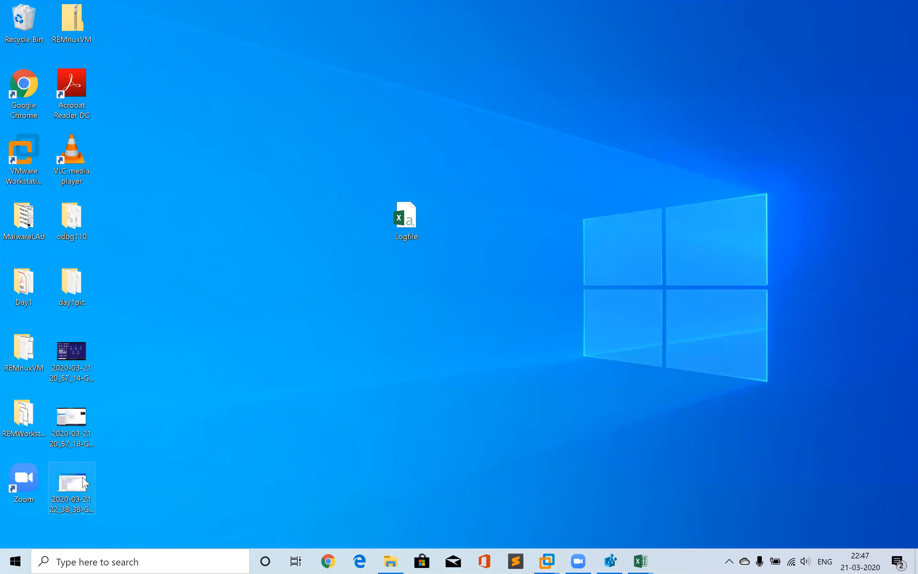
double_click(84, 481)
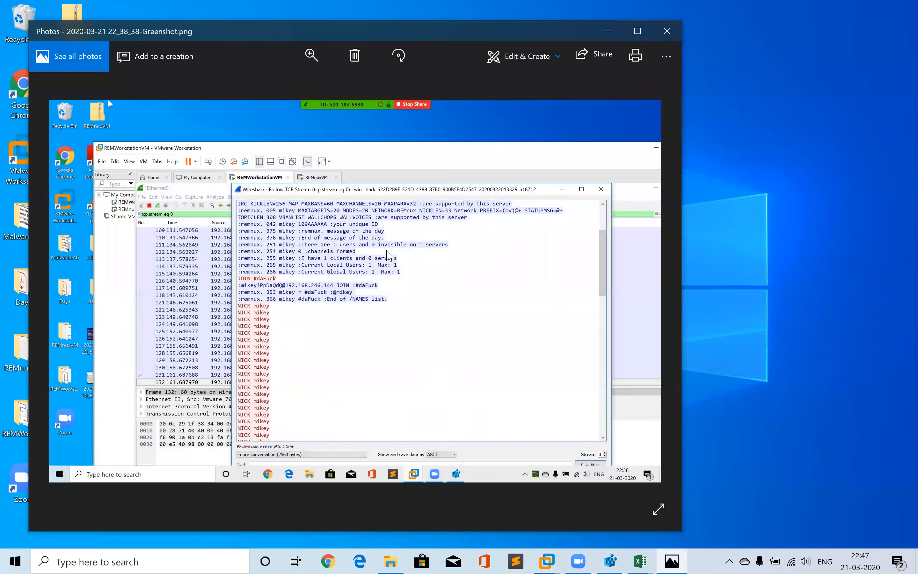
key(Left)
key(Right)
click(678, 30)
mouse_move(546, 561)
click(607, 477)
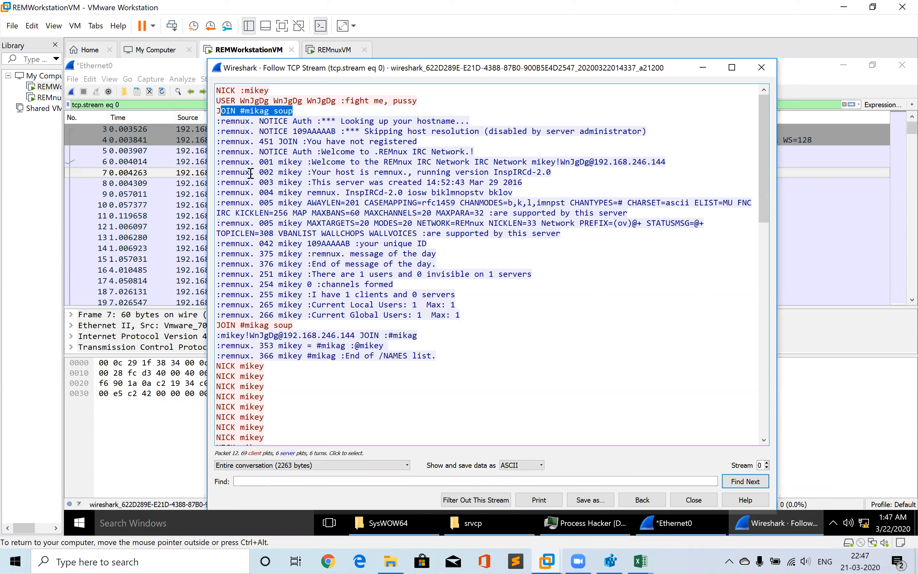
Select the #mikag soup channel name and examine the IRC conversation in the followed TCP stream
click(288, 125)
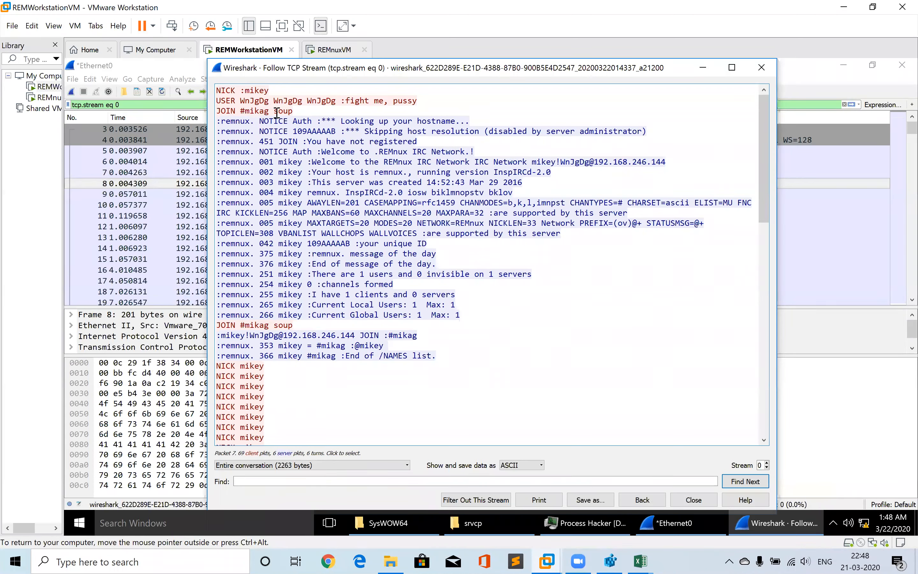
drag(305, 112, 242, 112)
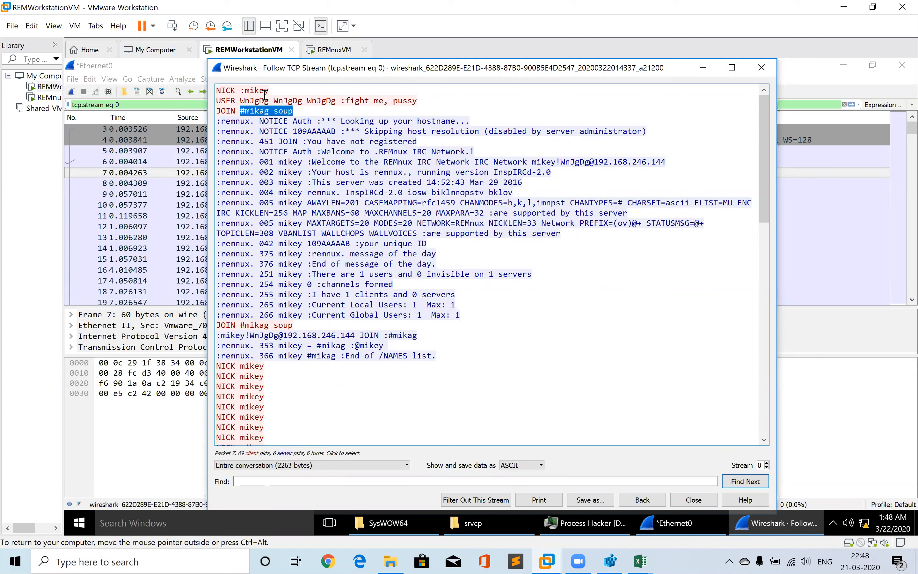
click(302, 168)
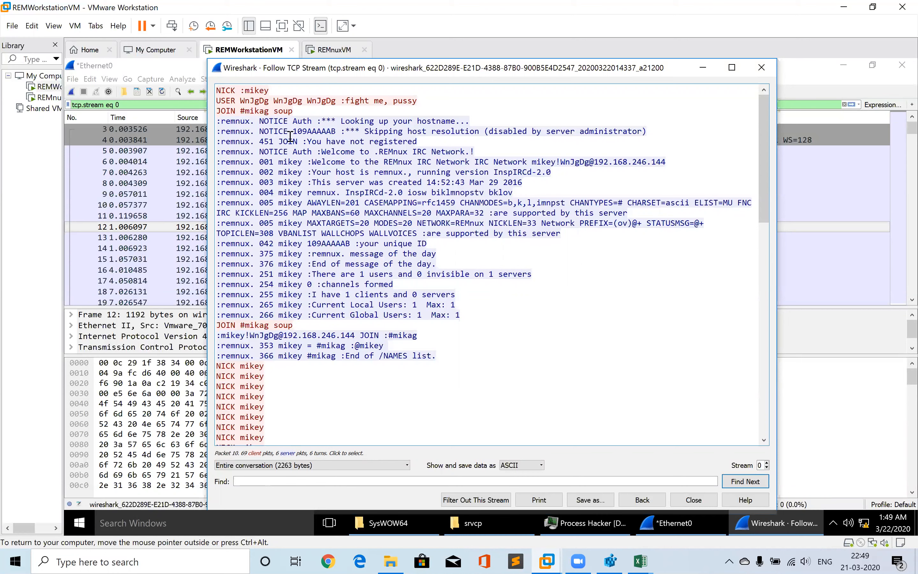
click(299, 107)
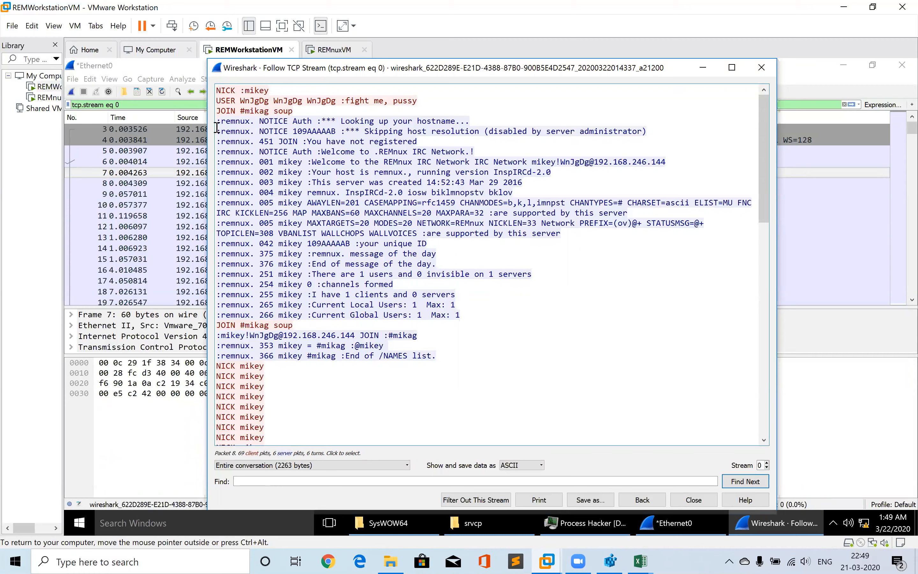
click(316, 211)
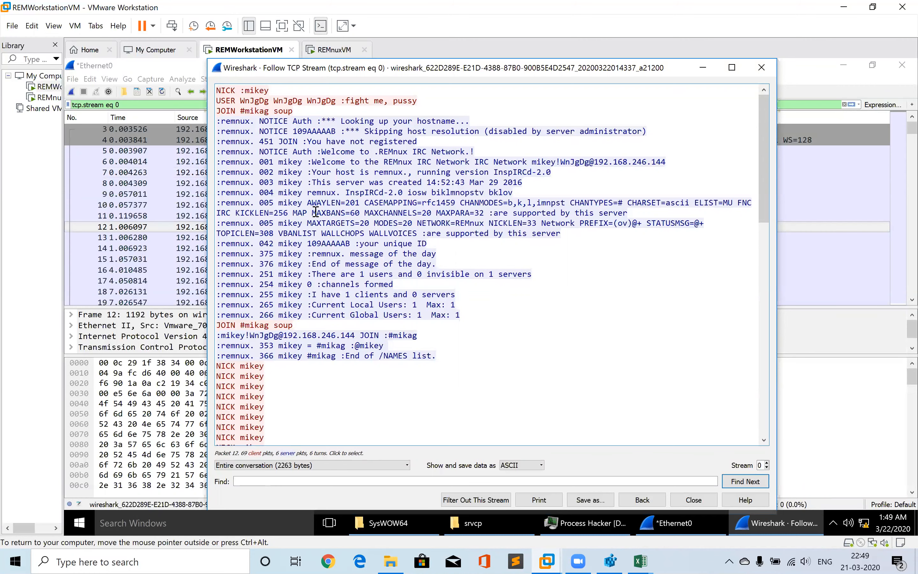